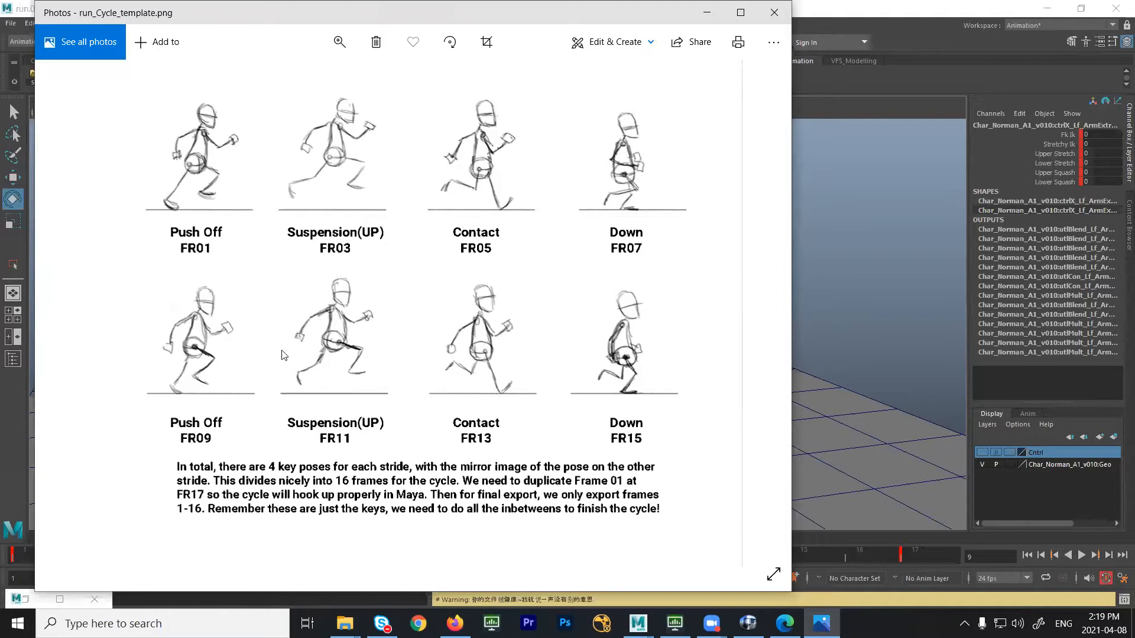
Play the run cycle from frame 1 and compare its push-off pose with the run_Cycle_template.png reference
key(alt+Tab)
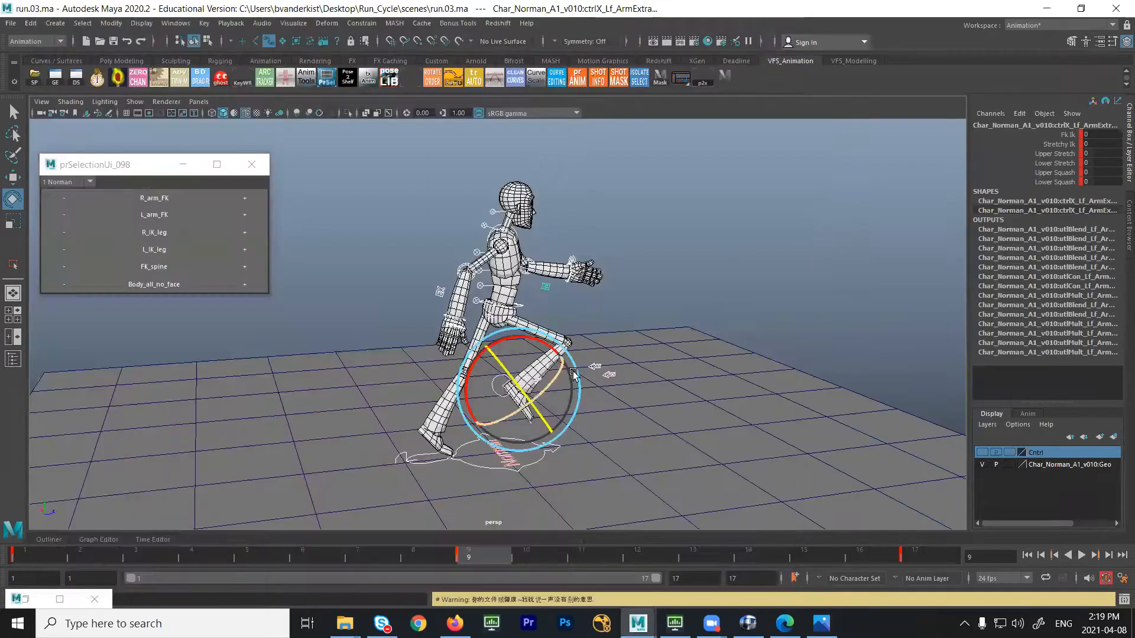
alt+drag(621, 373, 634, 380)
key(q)
click(635, 380)
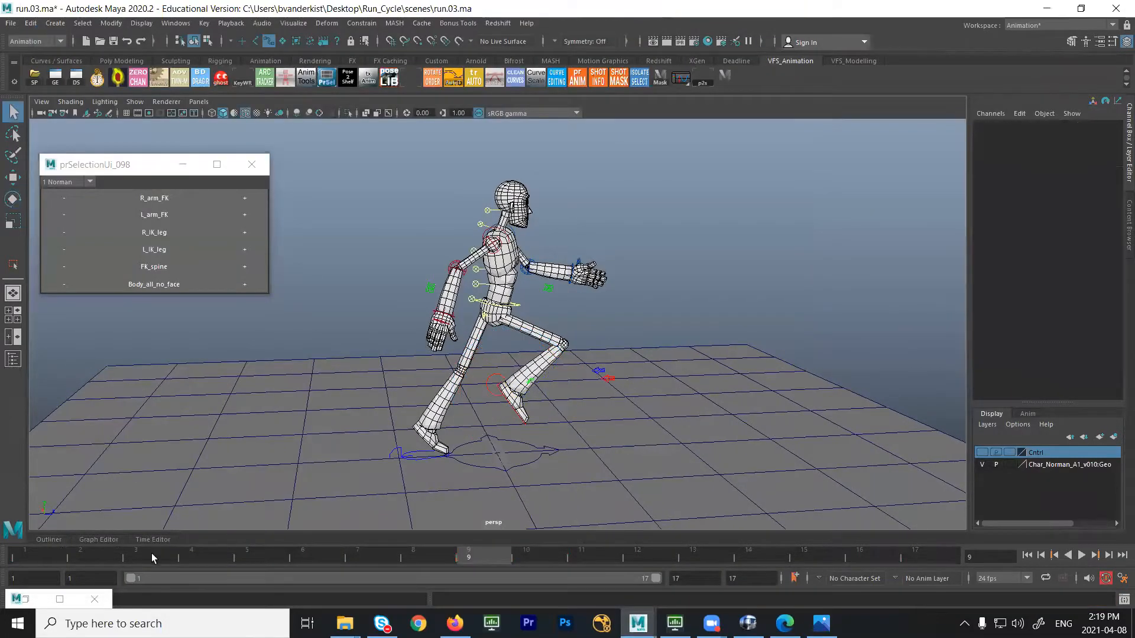
click(38, 554)
alt+right_drag(537, 334, 473, 355)
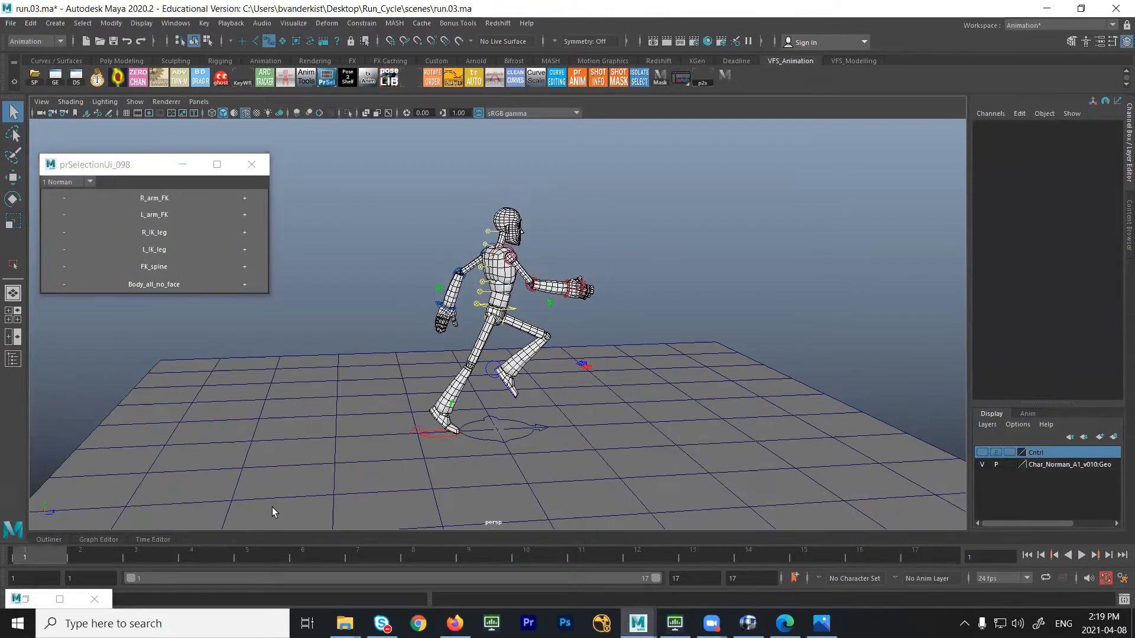
key(alt+v)
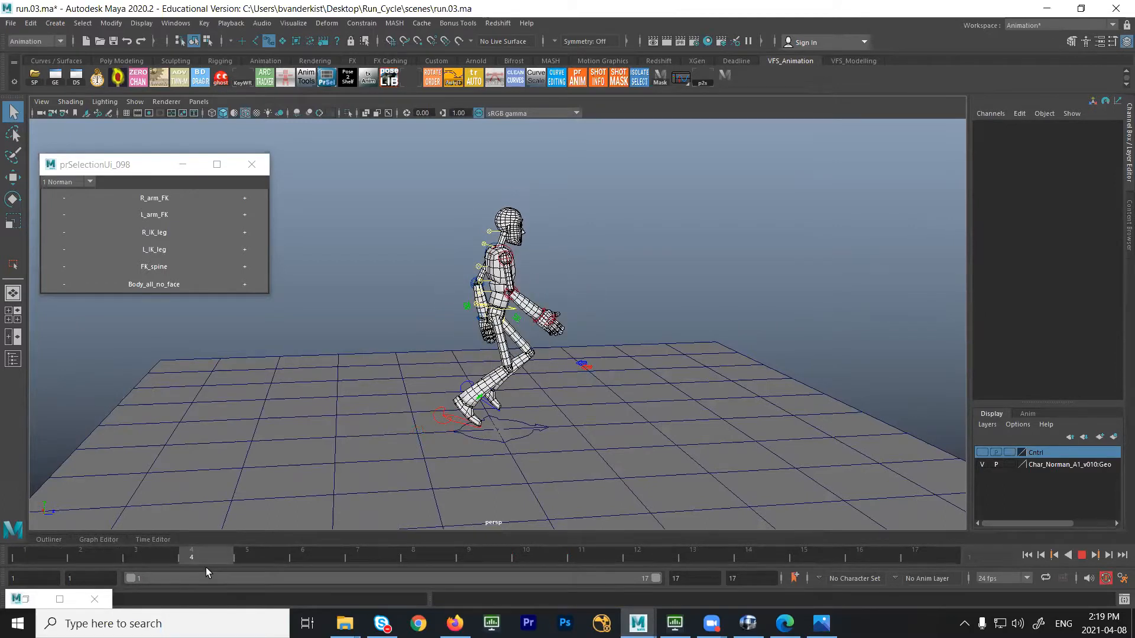
key(alt+v)
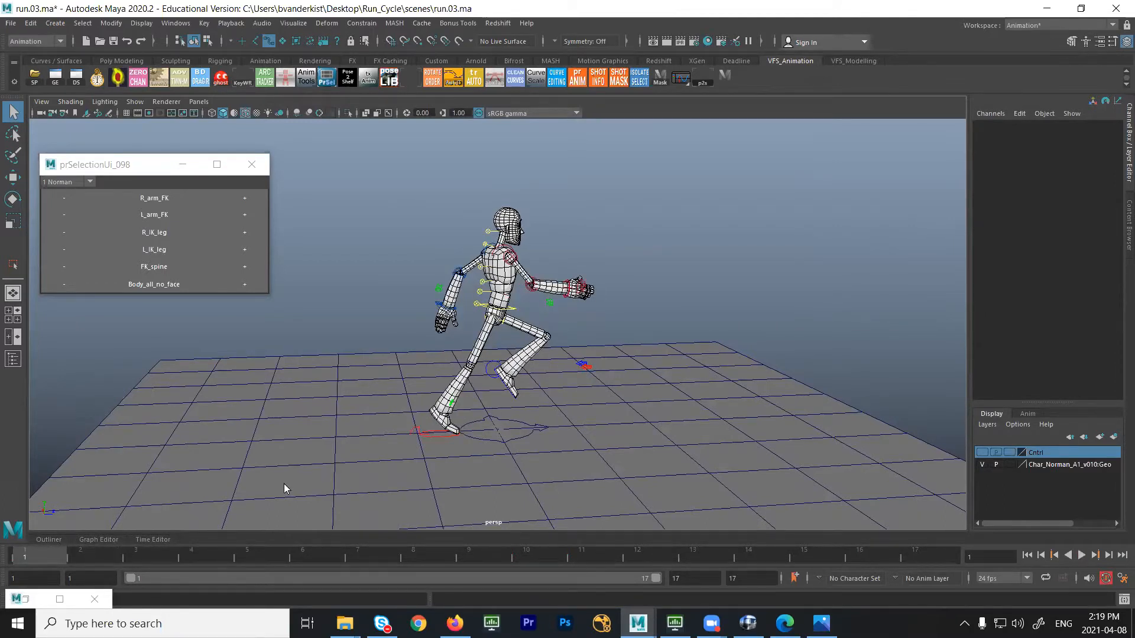
key(alt+Tab)
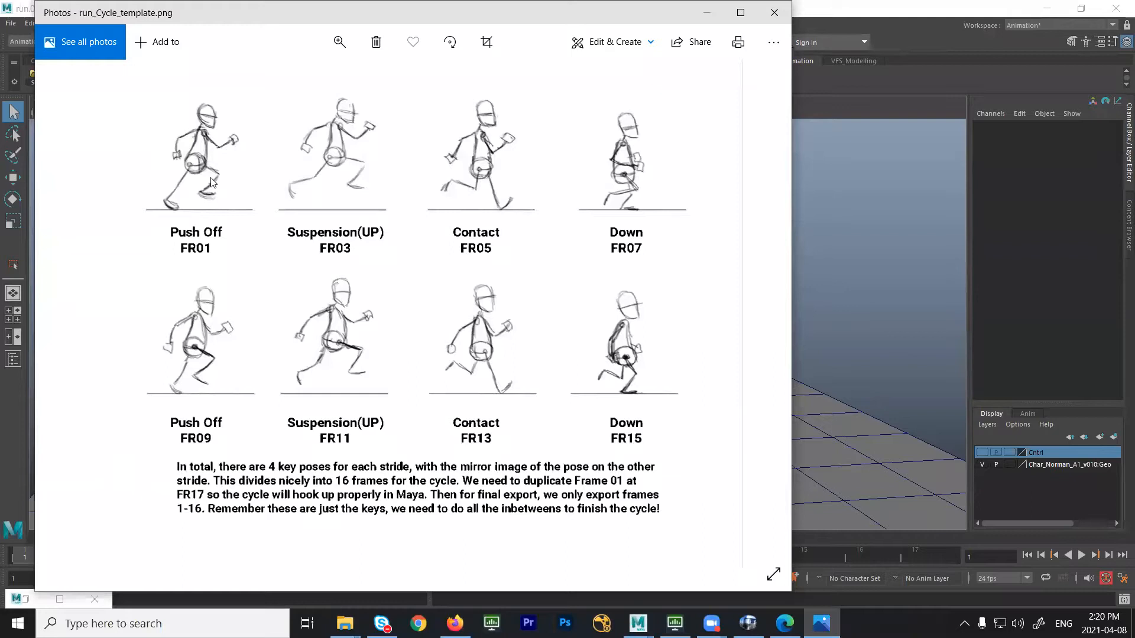
key(alt+Tab)
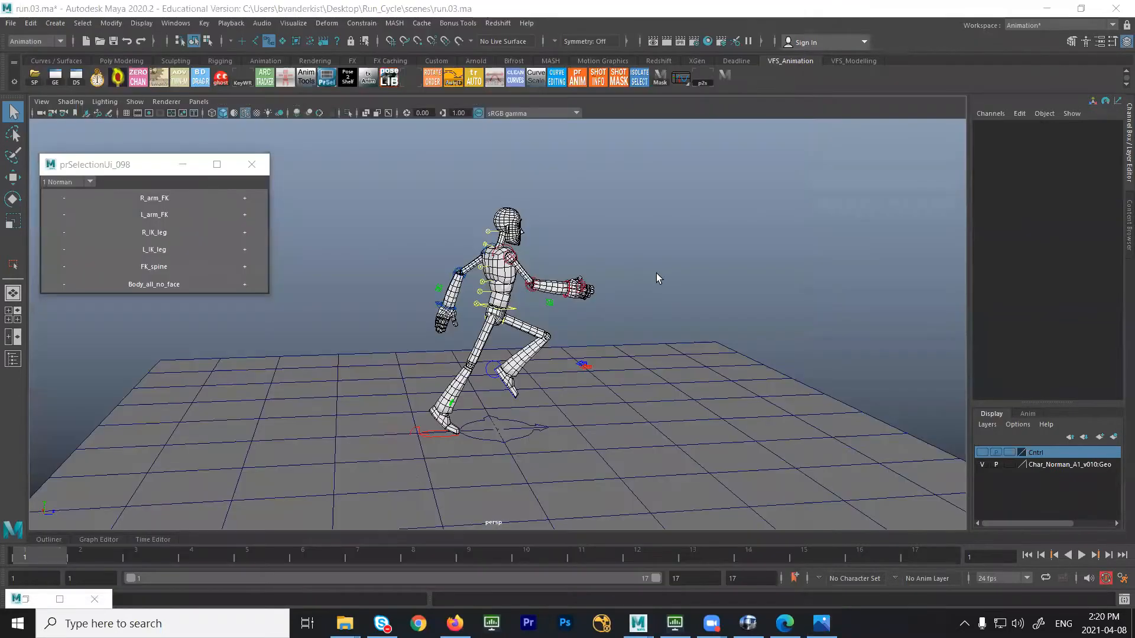
key(alt+v)
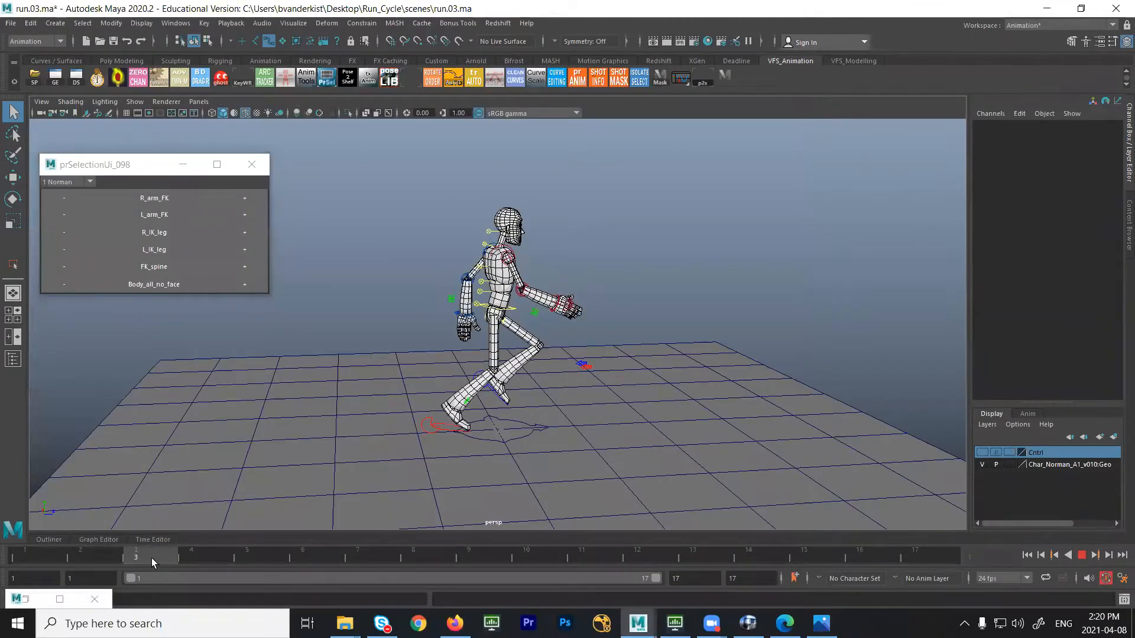
Select all the rig controls and copy the frame 1 push-off pose to a key at frame 3
drag(122, 546, 9, 531)
alt+drag(525, 399, 500, 387)
drag(474, 302, 627, 499)
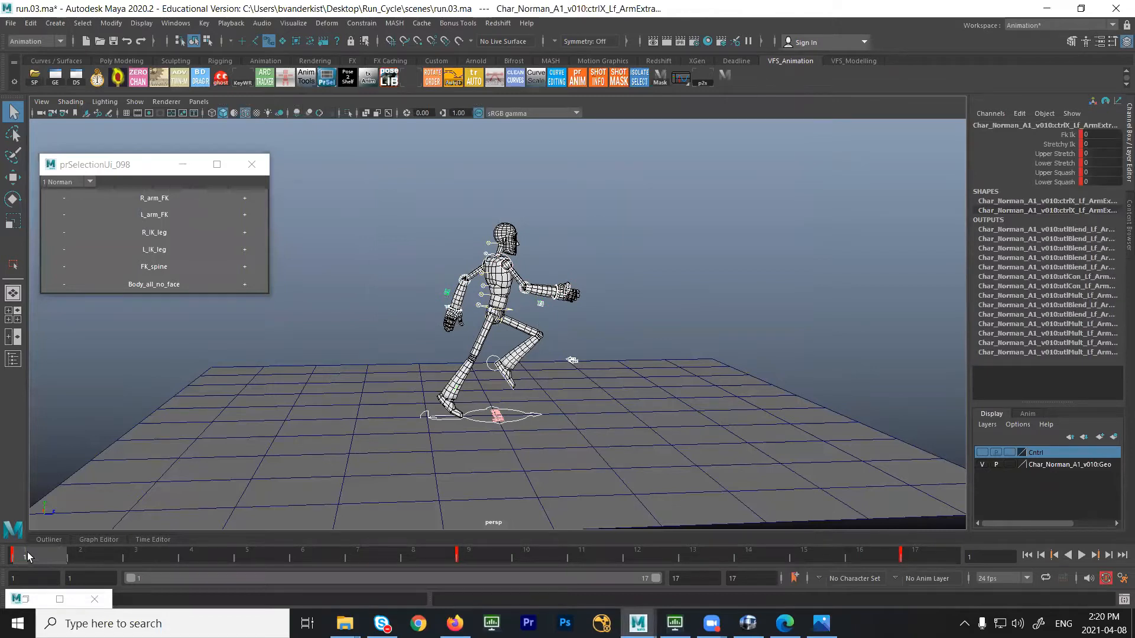
drag(33, 557, 150, 556)
alt+drag(573, 378, 545, 379)
key(alt+shift+v)
key(period)
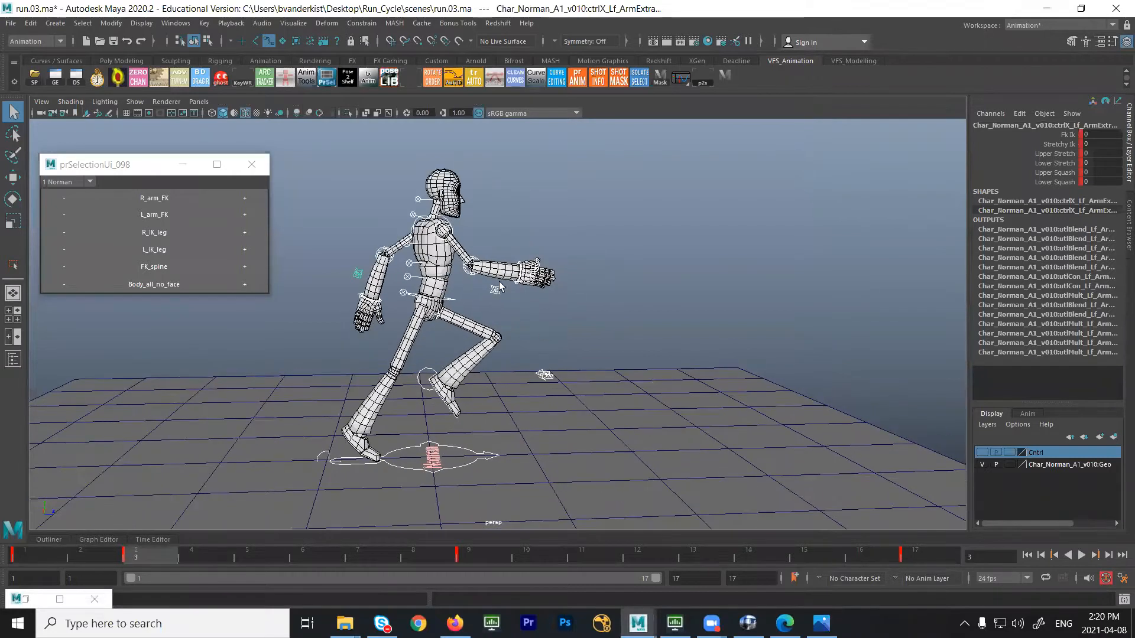
Raise the root, both foot controls and the knee pole vectors together at frame 3 and key them
click(452, 305)
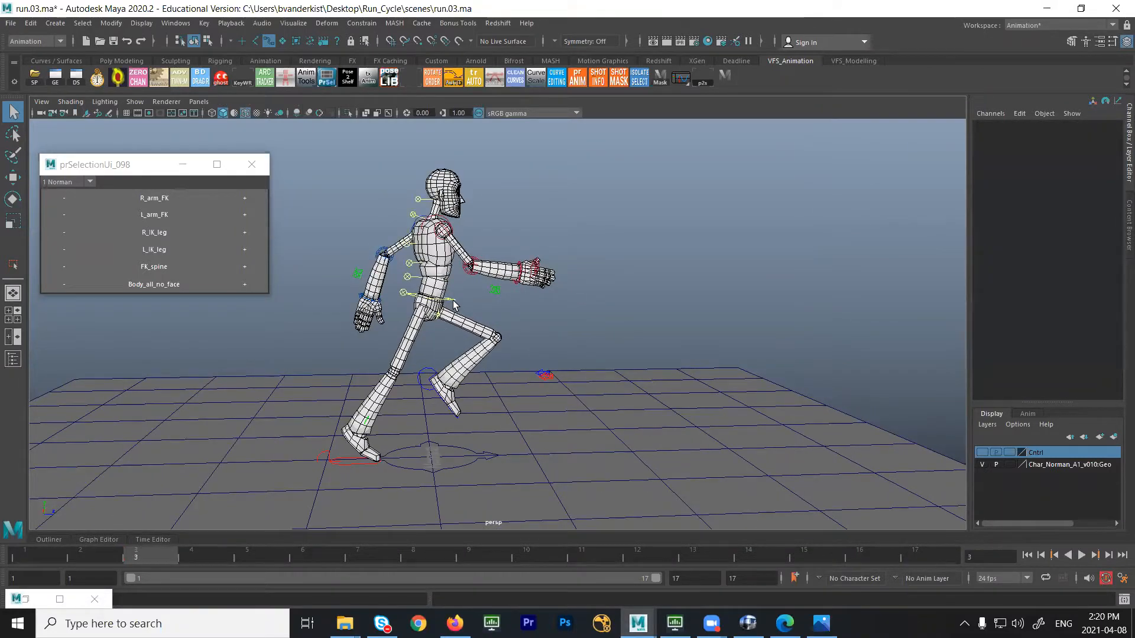
click(455, 303)
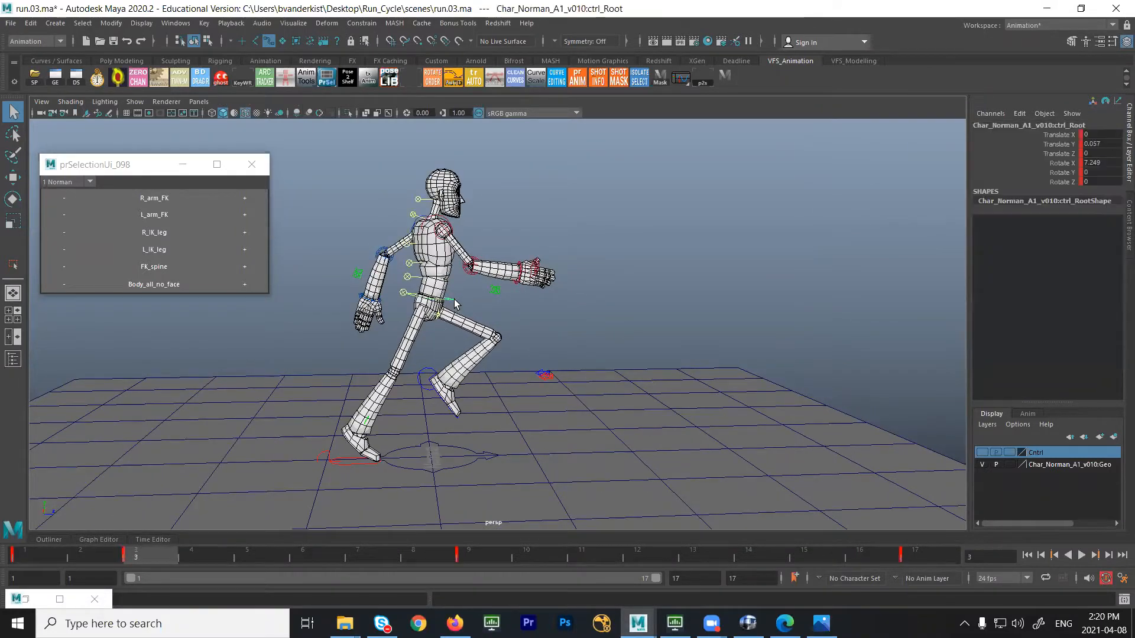
click(430, 371)
click(344, 469)
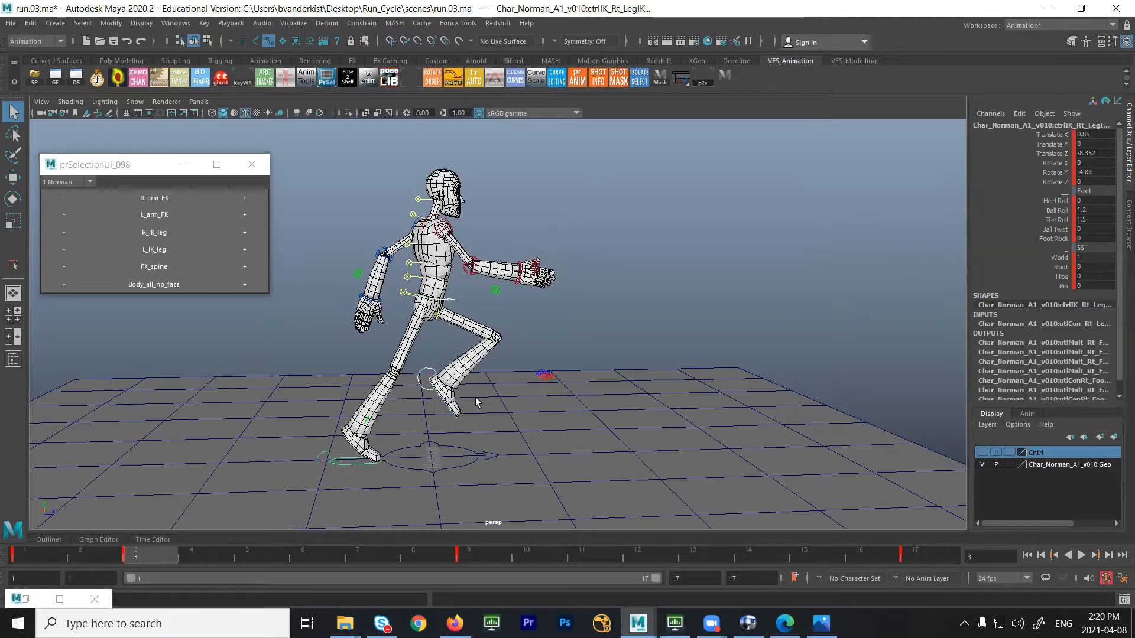
click(547, 375)
key(w)
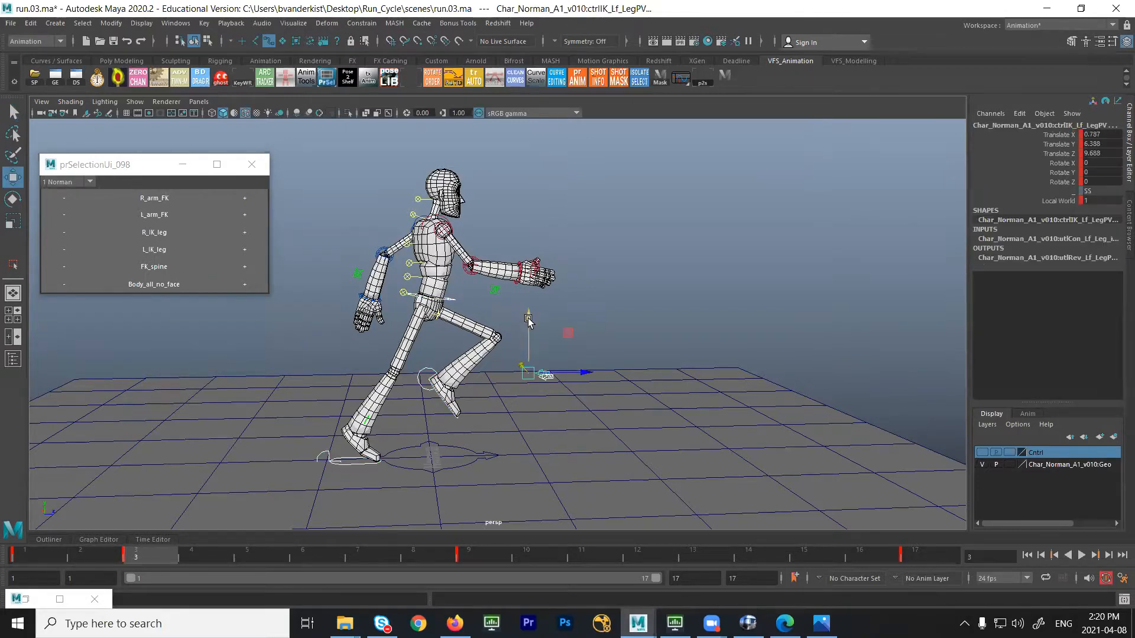
drag(528, 318, 528, 297)
key(s)
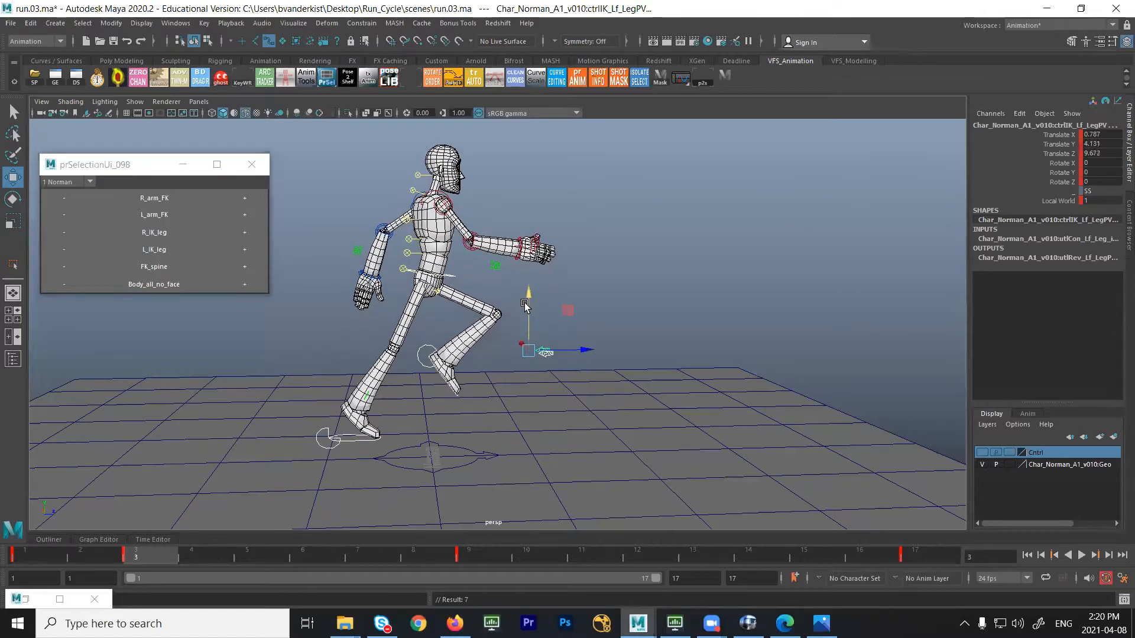
Lower the raised body controls slightly at frame 3, checking the height against the frame 1 pose
key(comma)
key(period)
key(comma)
key(period)
drag(528, 293, 529, 298)
key(comma)
key(period)
key(q)
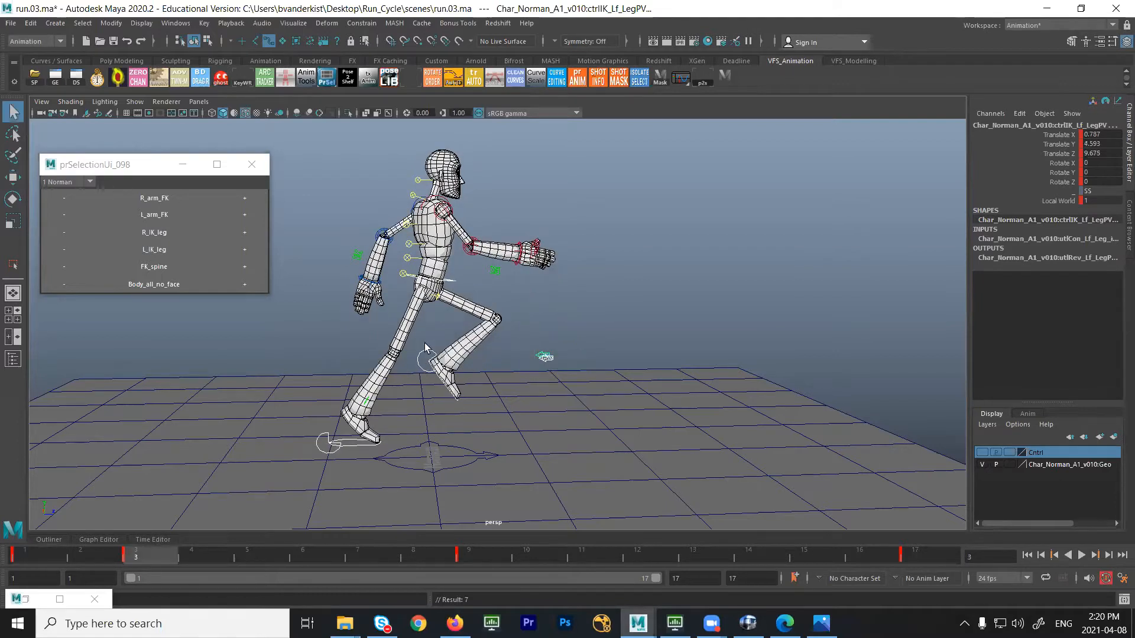
Set the right foot's Heel Roll, Ball Roll and Toe Roll to 0 at frame 3
click(365, 447)
drag(1094, 200, 1095, 212)
text(0)
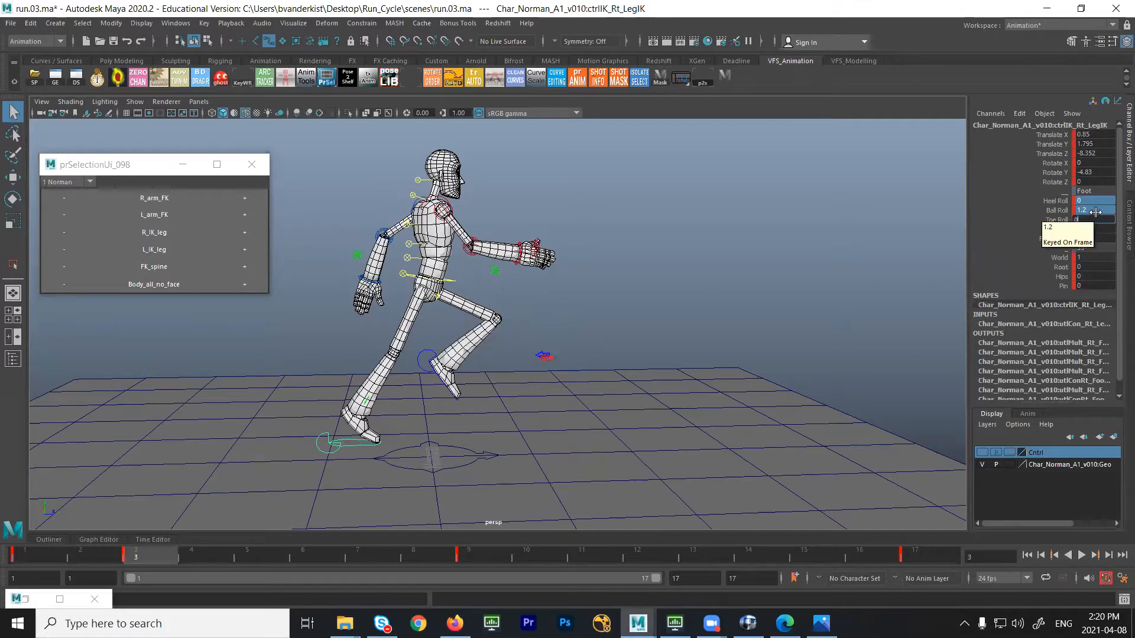
key(Return)
Swing the right foot up and back behind the body at frame 3, comparing the motion with frame 1
key(w)
drag(342, 382, 373, 449)
key(e)
key(w)
drag(339, 361, 310, 318)
key(comma)
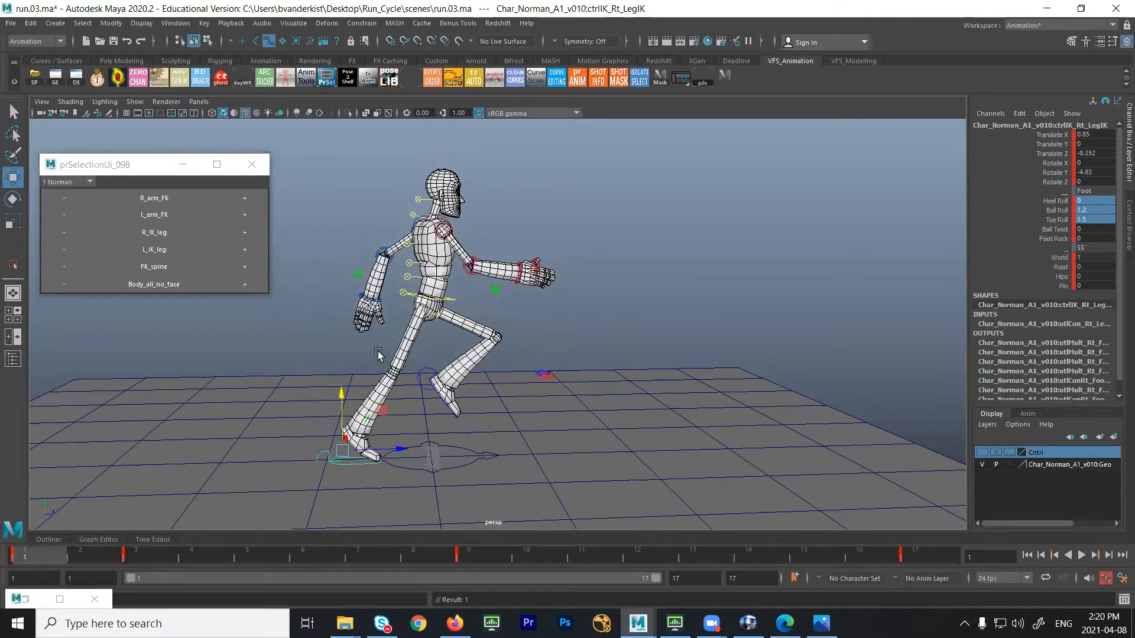
key(period)
key(comma)
key(period)
key(comma)
key(period)
Refine the trailing right foot at frame 3 to about Translate Y 8.75, Translate Z -11.58 and Rotate X 107.8
drag(312, 313, 350, 355)
key(comma)
key(period)
key(e)
key(comma)
key(period)
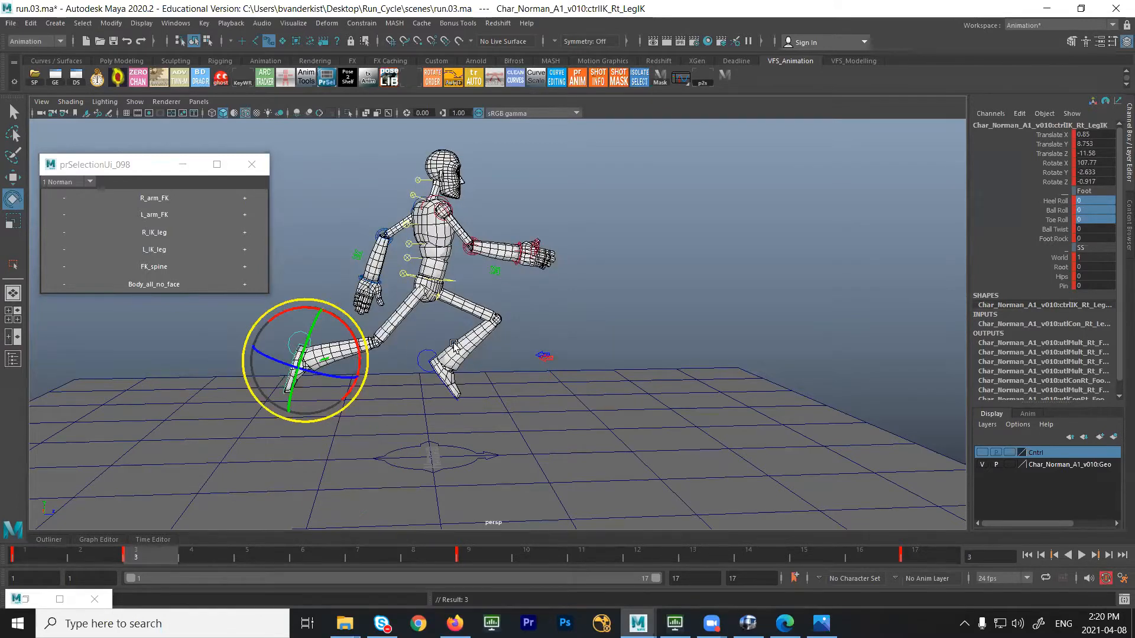
Move the left foot forward at frame 3 to about Translate Z 3.96 and level it to about Rotate X 12.7
click(428, 359)
drag(440, 313, 438, 314)
key(w)
drag(495, 366, 520, 363)
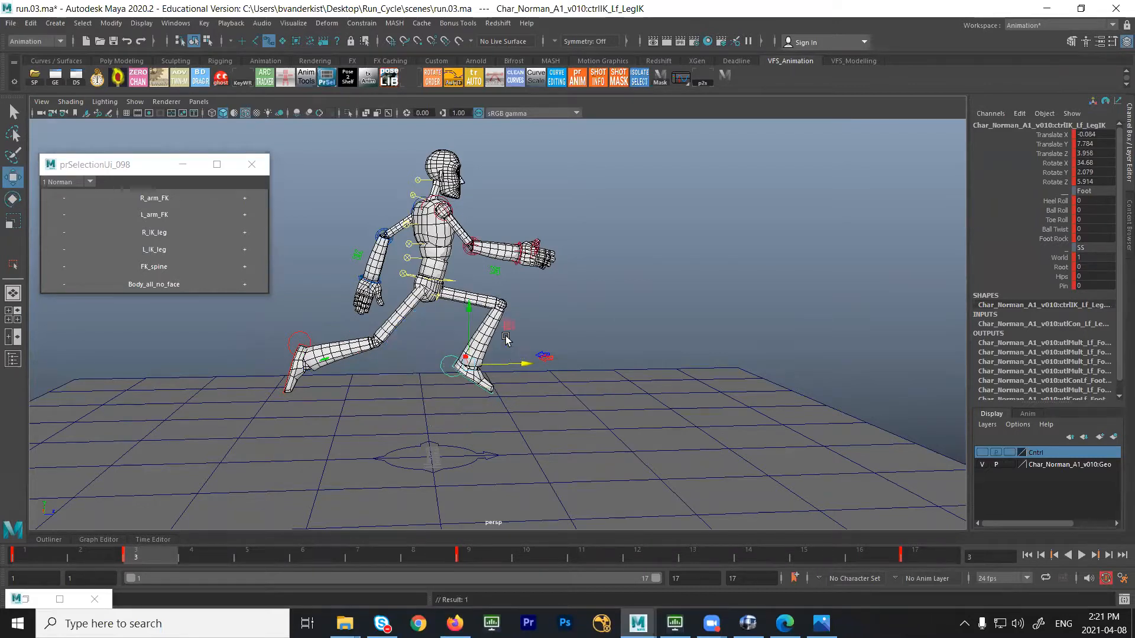
key(e)
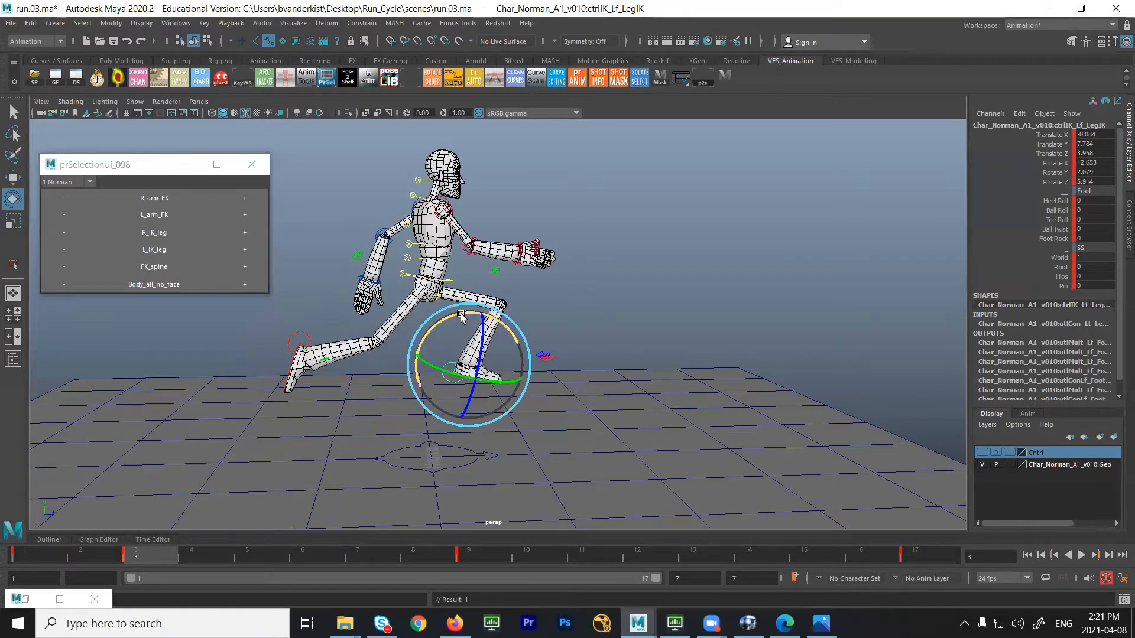
key(comma)
key(period)
key(comma)
key(period)
Rotate the SpineC control at frame 3 to about Rotate X 22.1, Rotate Y 3.6 and Rotate Z -6.8
key(q)
click(409, 246)
key(e)
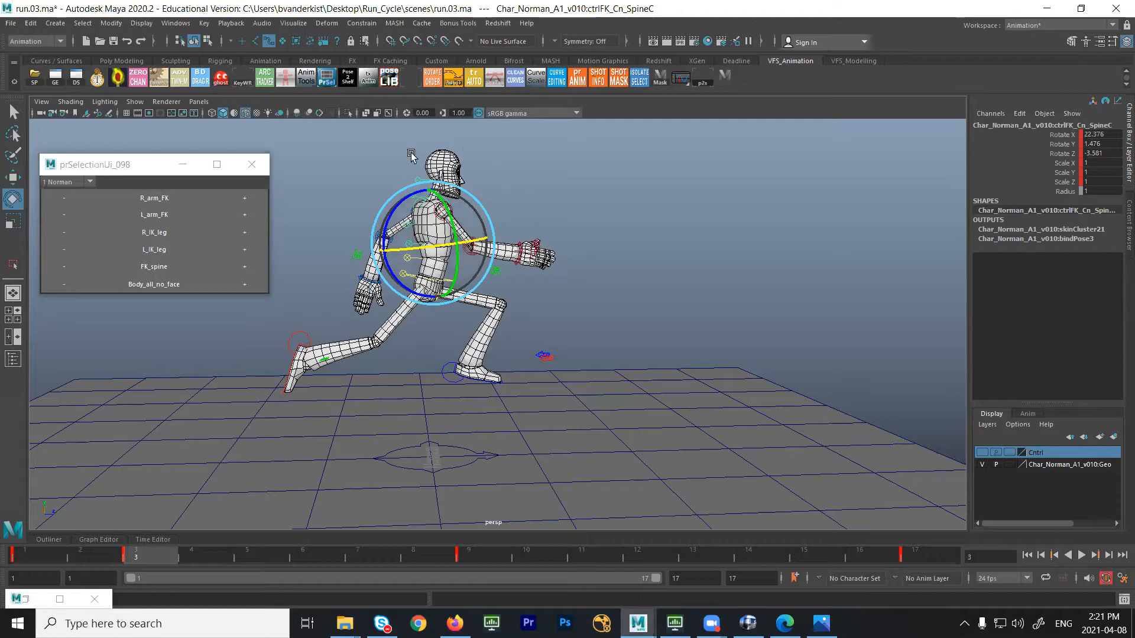
key(1)
click(541, 183)
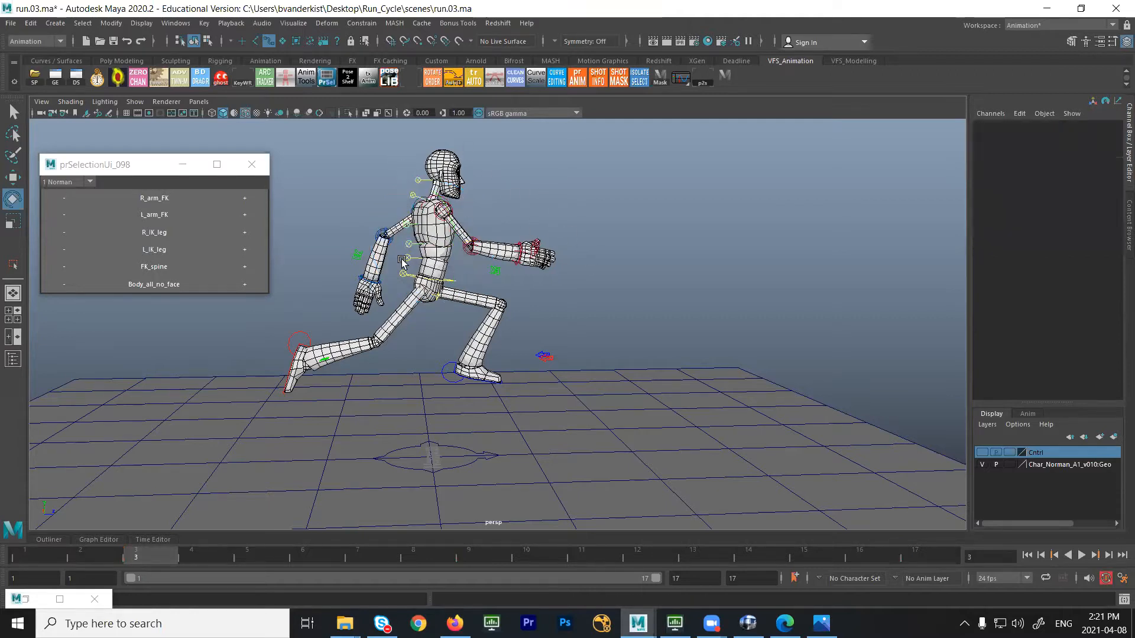
click(409, 248)
drag(395, 241, 387, 236)
key(q)
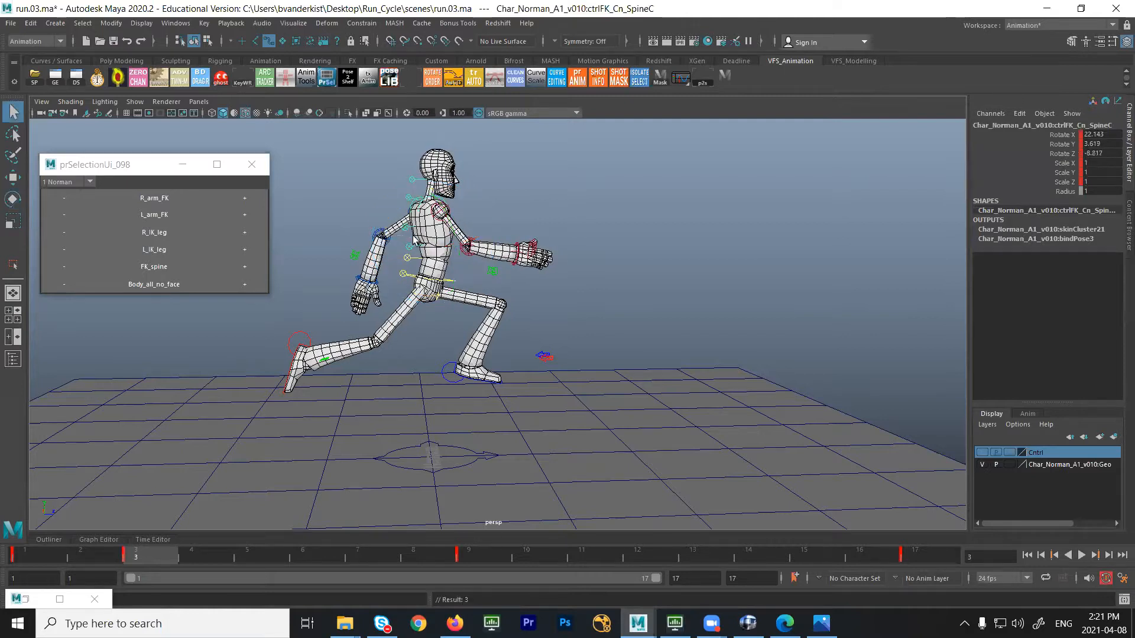
Swing the right upper arm farther forward at frame 3 and bend its elbow to about Rotate Z 53.4
click(444, 213)
key(e)
drag(490, 250, 493, 243)
key(q)
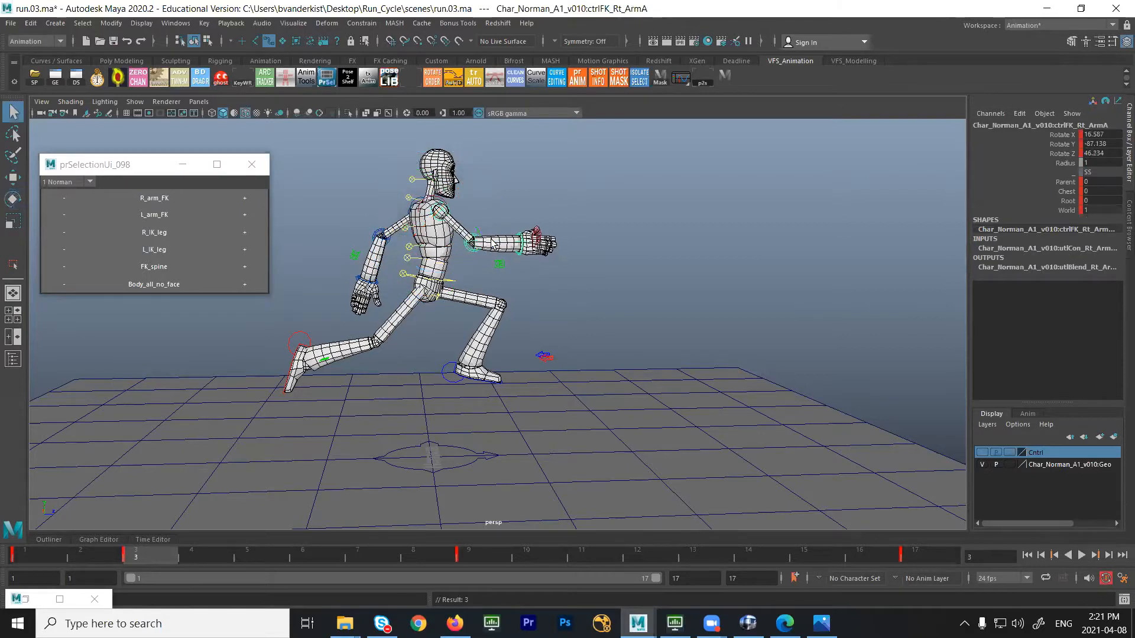
click(474, 252)
key(e)
drag(438, 277, 451, 287)
key(q)
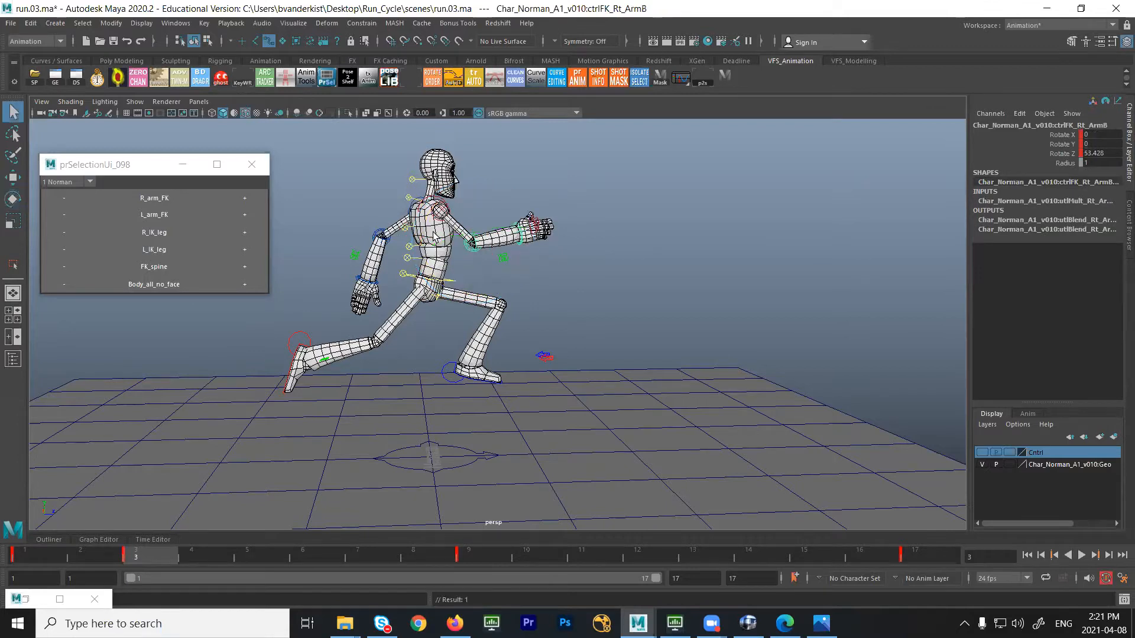
Examine the arm and shoulder pose at frame 3 from the front and far side, including the right clavicle control
alt+drag(406, 232, 503, 262)
click(488, 266)
key(e)
key(q)
key(e)
alt+drag(495, 304, 555, 207)
alt+middle_drag(556, 207, 470, 259)
scroll(455, 242, up, 5)
mouse_move(443, 227)
alt+mouse_down()
mouse_move(523, 249)
mouse_move(438, 233)
alt+mouse_up()
click(428, 251)
key(q)
click(376, 256)
key(e)
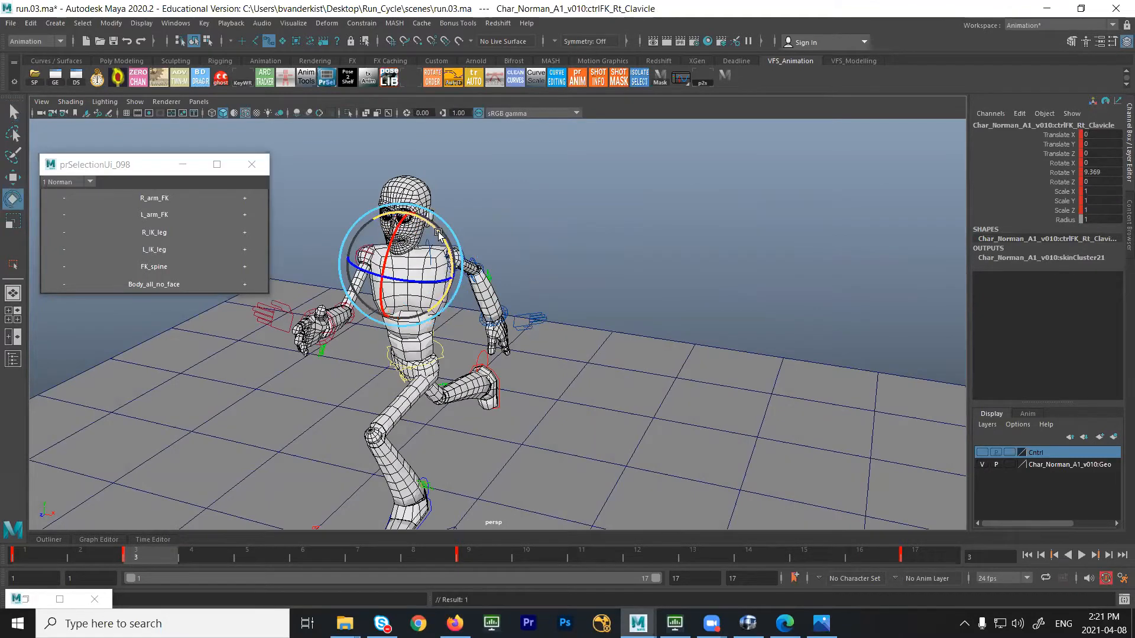
alt+drag(575, 223, 554, 237)
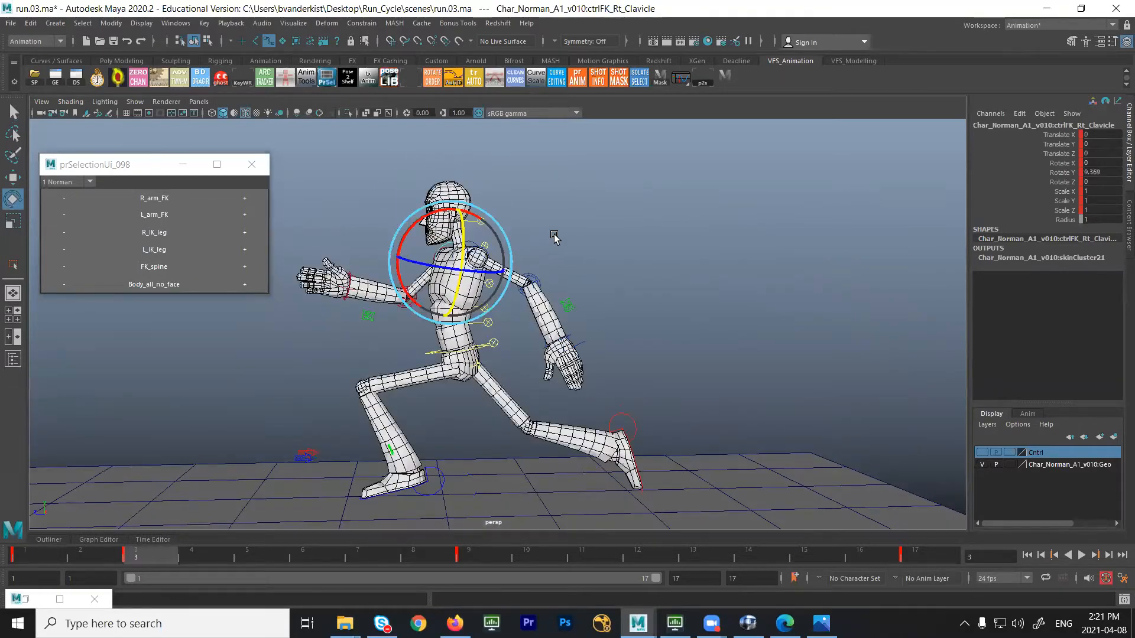
click(554, 237)
Swing the left upper arm farther back at frame 3 to about Rotate X -22, Rotate Y -97.3 and Rotate Z -71.3
key(q)
click(452, 249)
key(e)
drag(451, 300, 461, 308)
key(comma)
key(period)
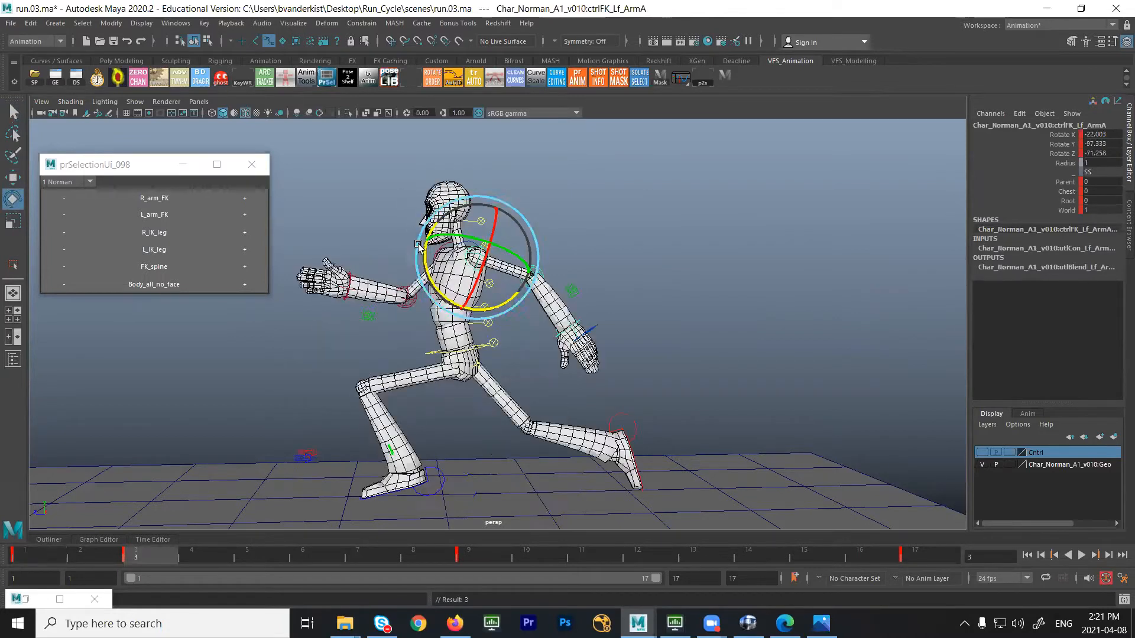
key(comma)
key(period)
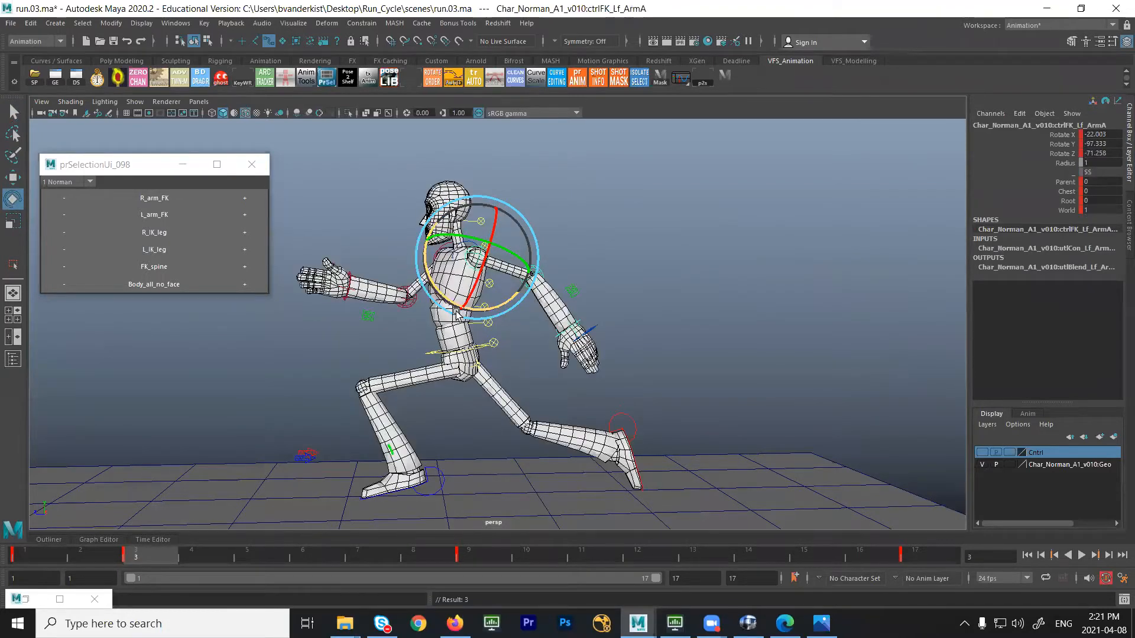
Extend the left foot farther forward at frame 3 to about Translate Z 5.09, checking it against frame 1
alt+drag(406, 348, 745, 340)
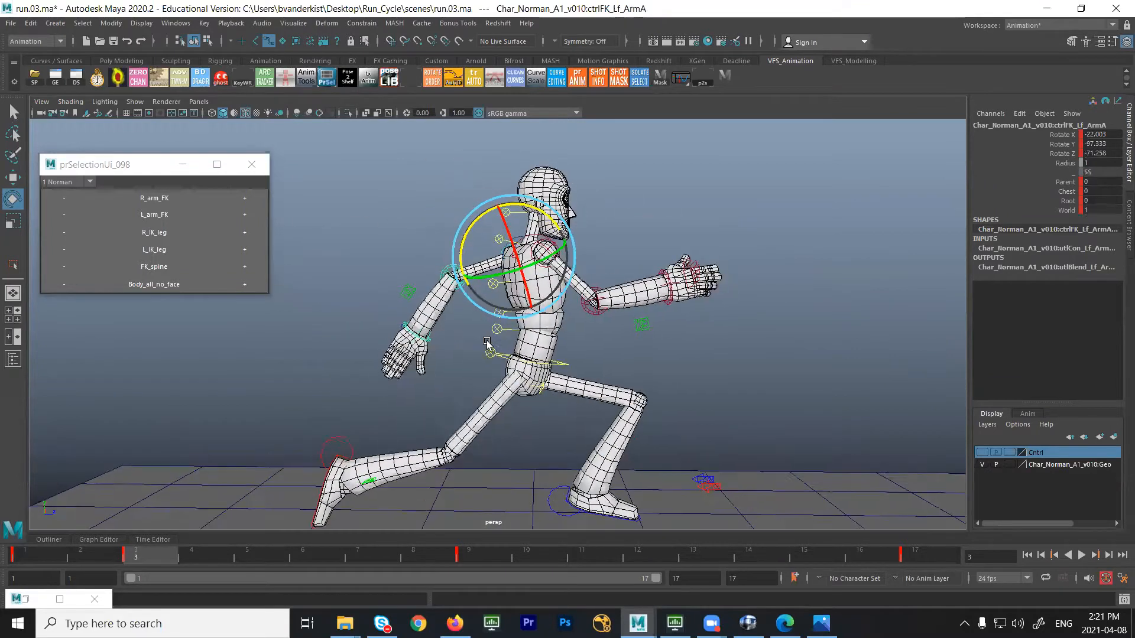
scroll(484, 343, down, 5)
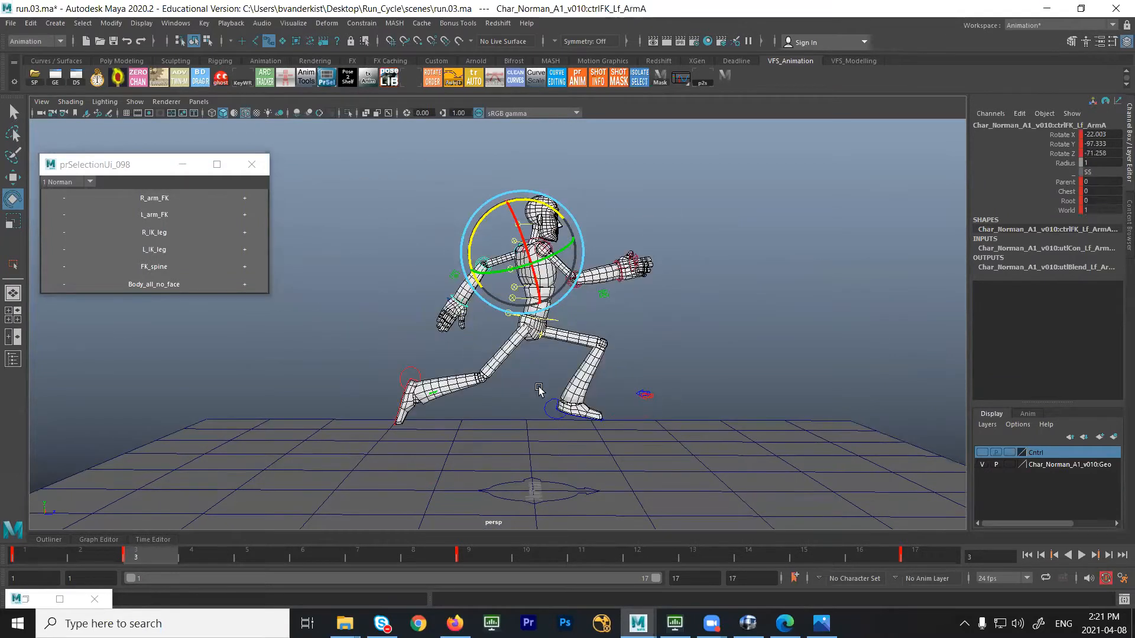
click(552, 420)
key(comma)
key(period)
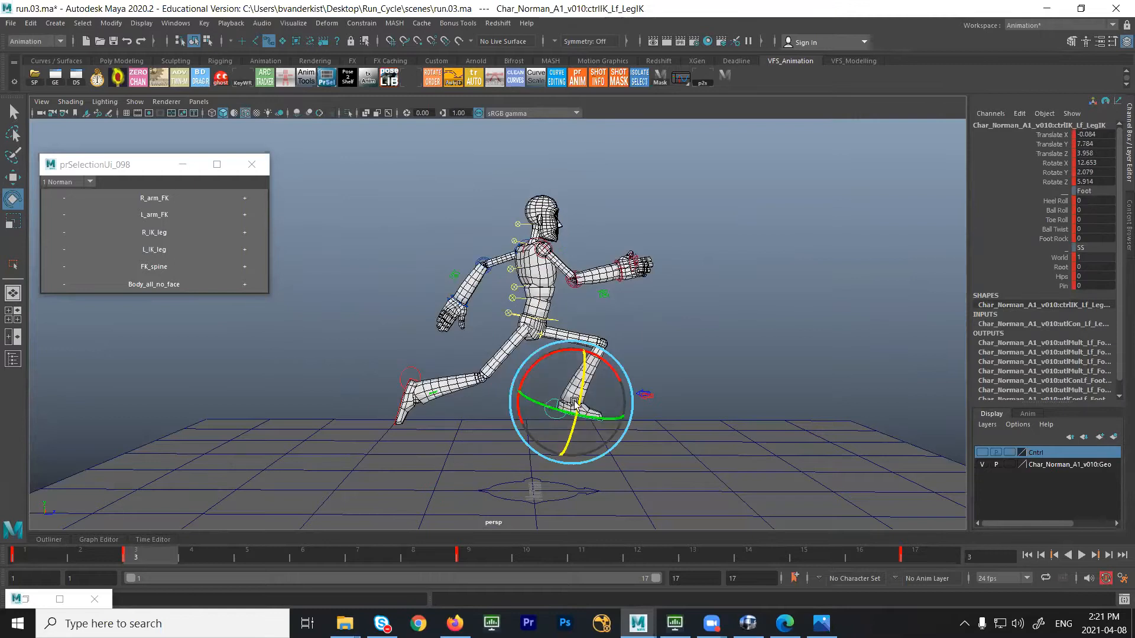
key(w)
click(611, 406)
click(567, 415)
drag(616, 401, 627, 402)
key(comma)
key(period)
key(comma)
key(period)
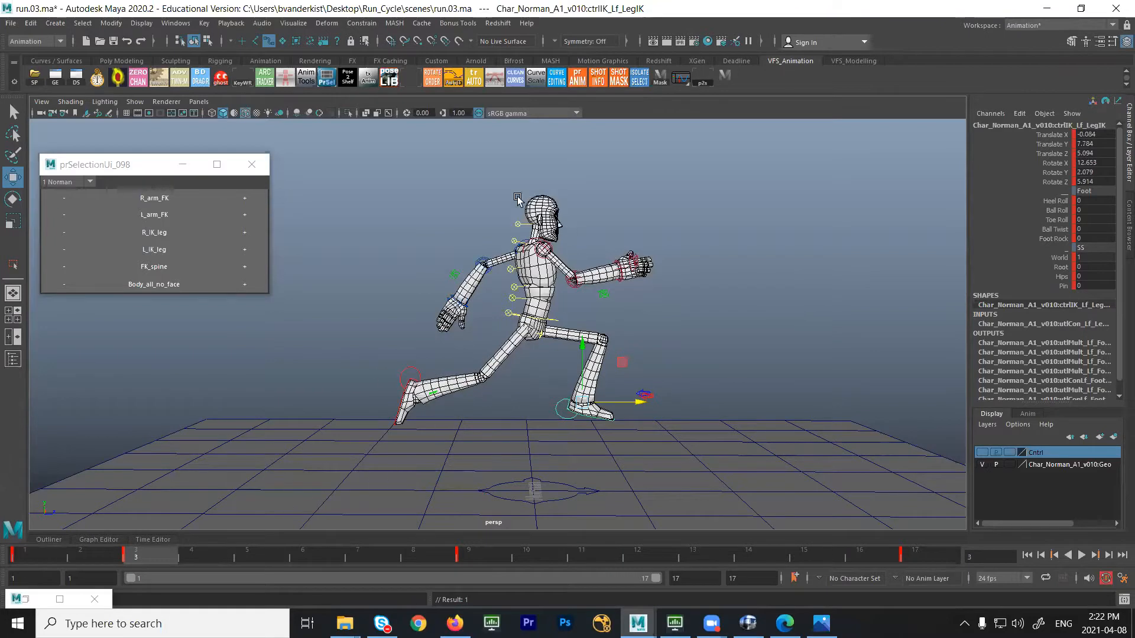
Select all of the rig's body controls and key the in-between pose at frame 5
drag(325, 173, 712, 414)
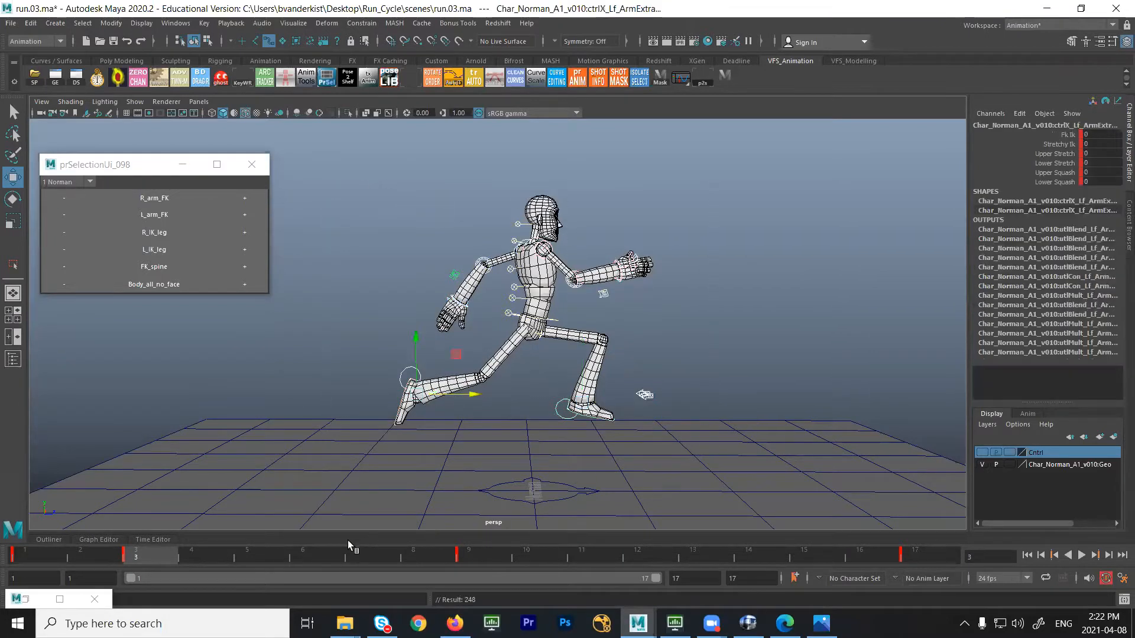
drag(175, 558, 240, 554)
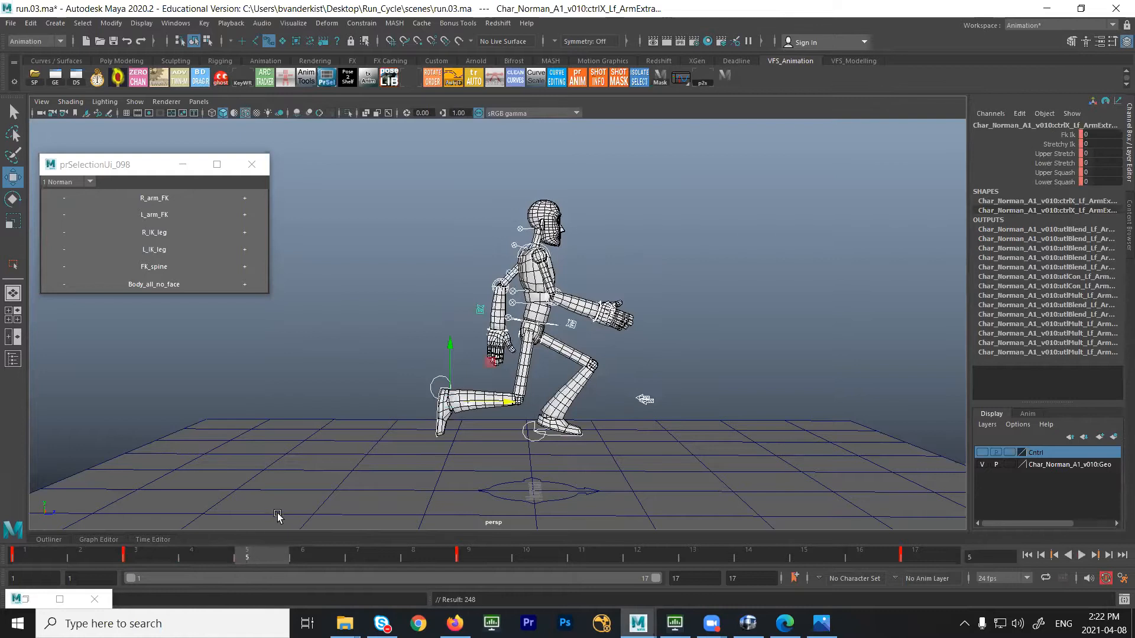
key(comma)
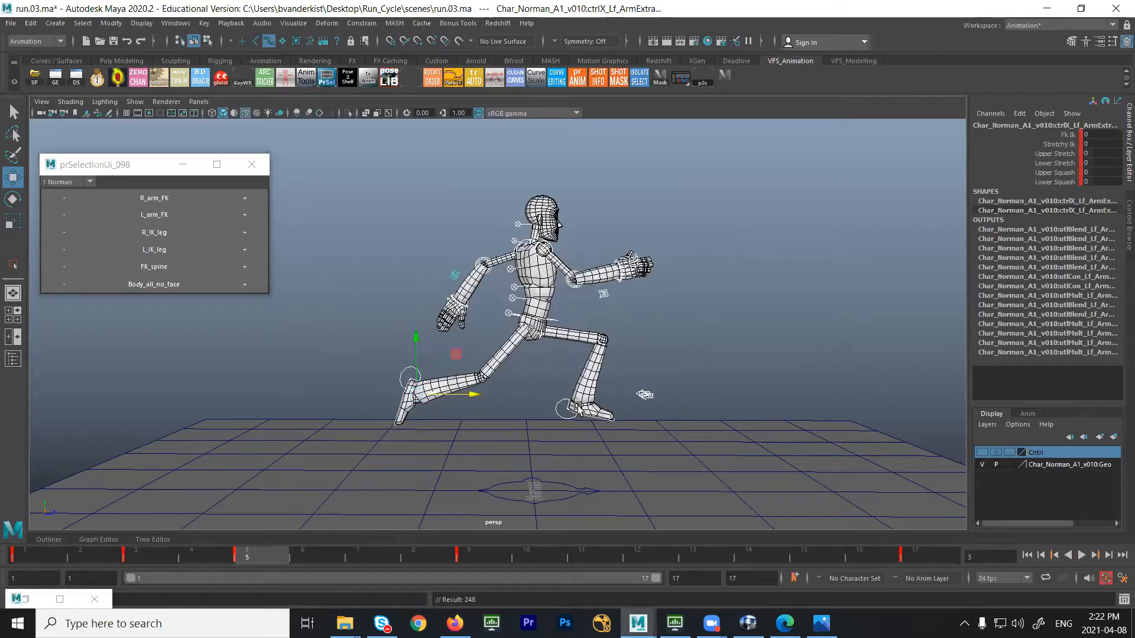
key(period)
Zero the left foot's Ball Roll and Toe Roll at frame 5 and lower it to Translate Y 0
click(539, 436)
drag(549, 367, 594, 372)
drag(1094, 210, 1093, 219)
text(0)
key(Return)
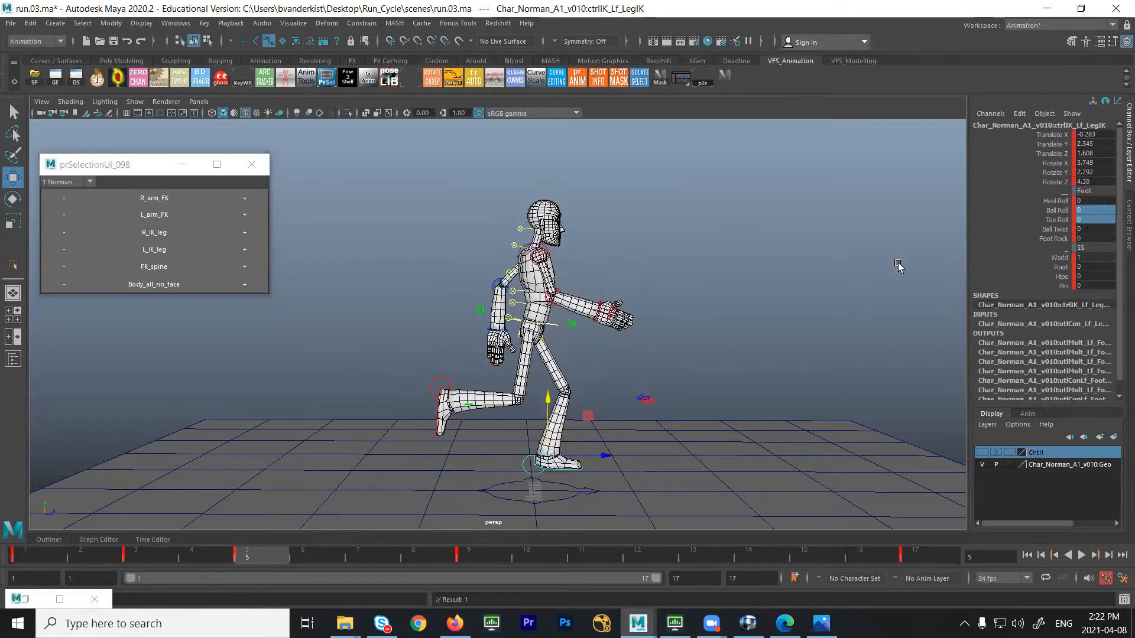
drag(546, 407, 549, 455)
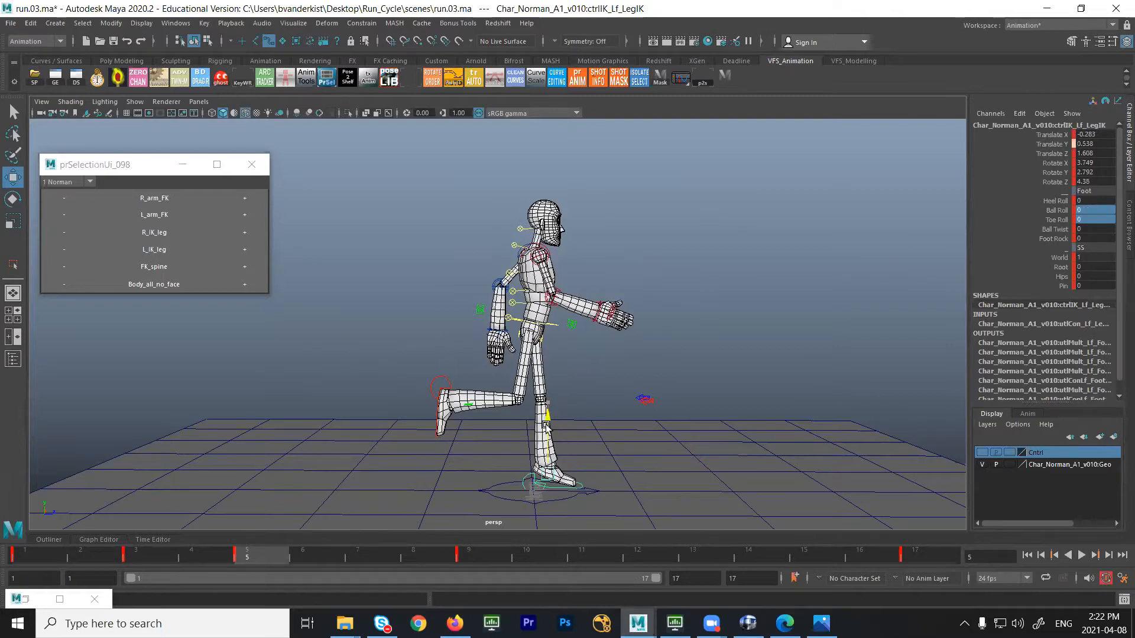
click(1093, 144)
text(0)
key(Return)
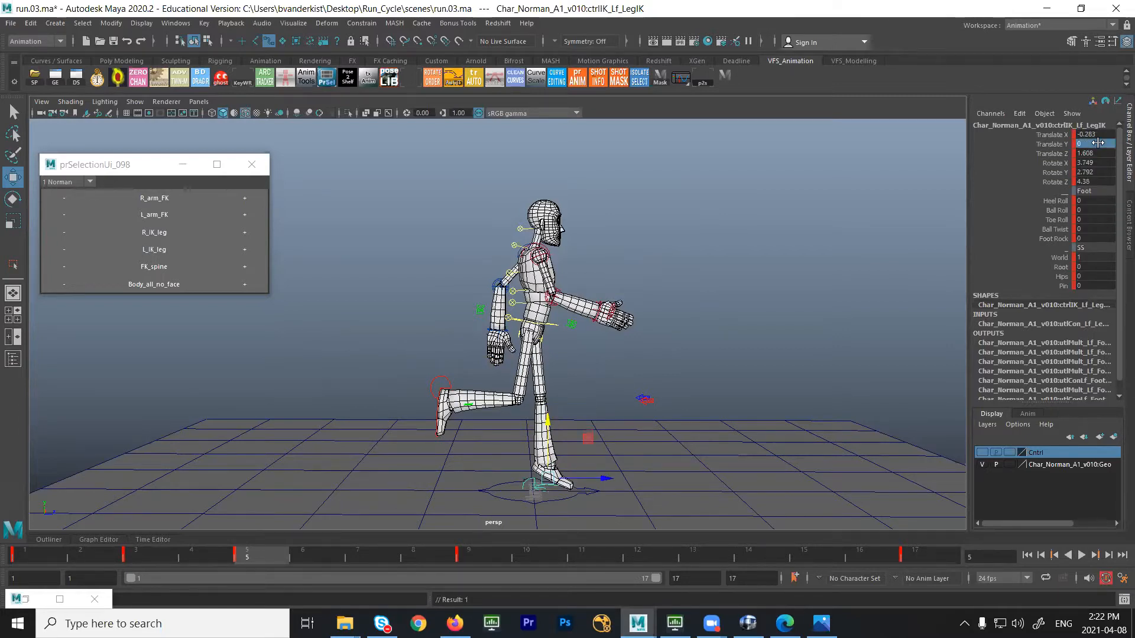
Set the left foot's Heel Roll to about -2.3 at frame 5 so the toes lift off the ground
key(e)
key(ctrl+z)
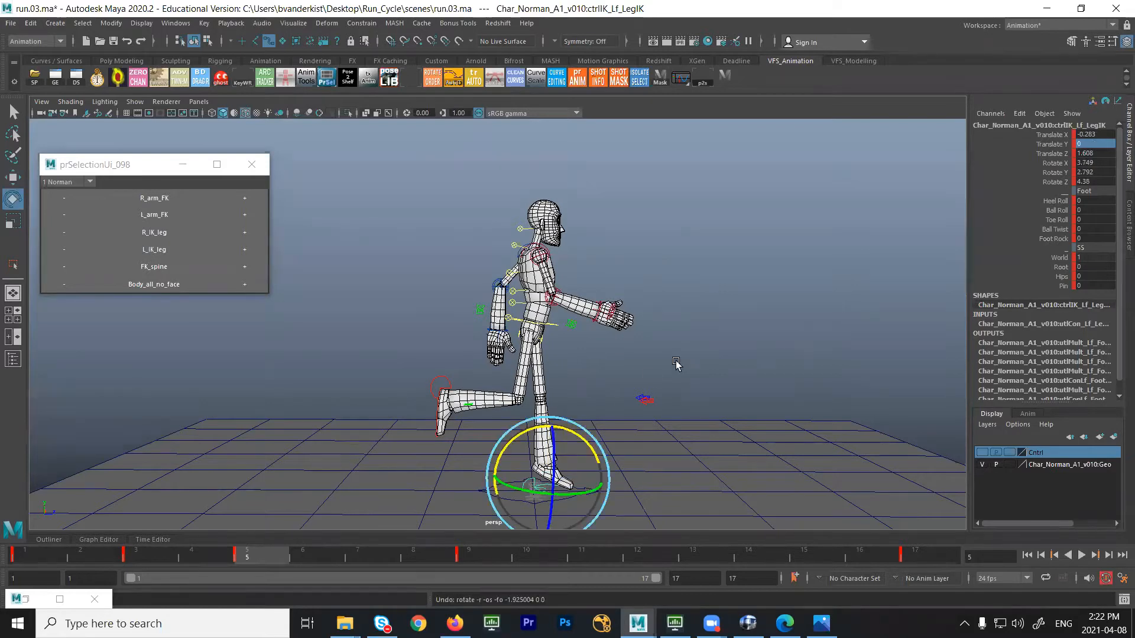
click(1054, 201)
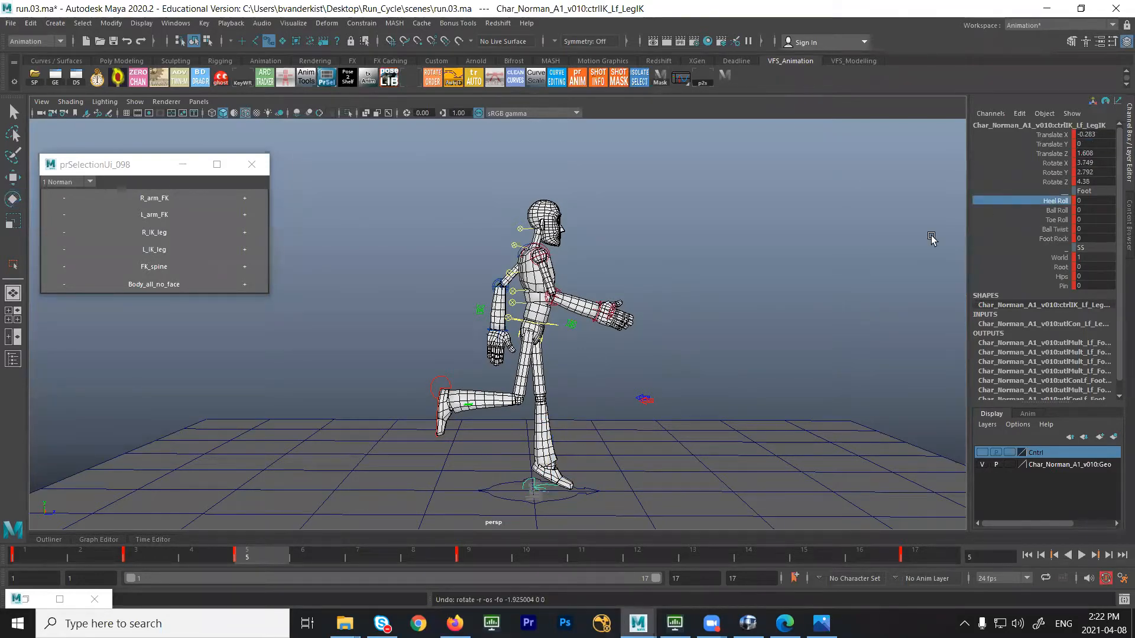
middle_drag(569, 360, 542, 367)
key(q)
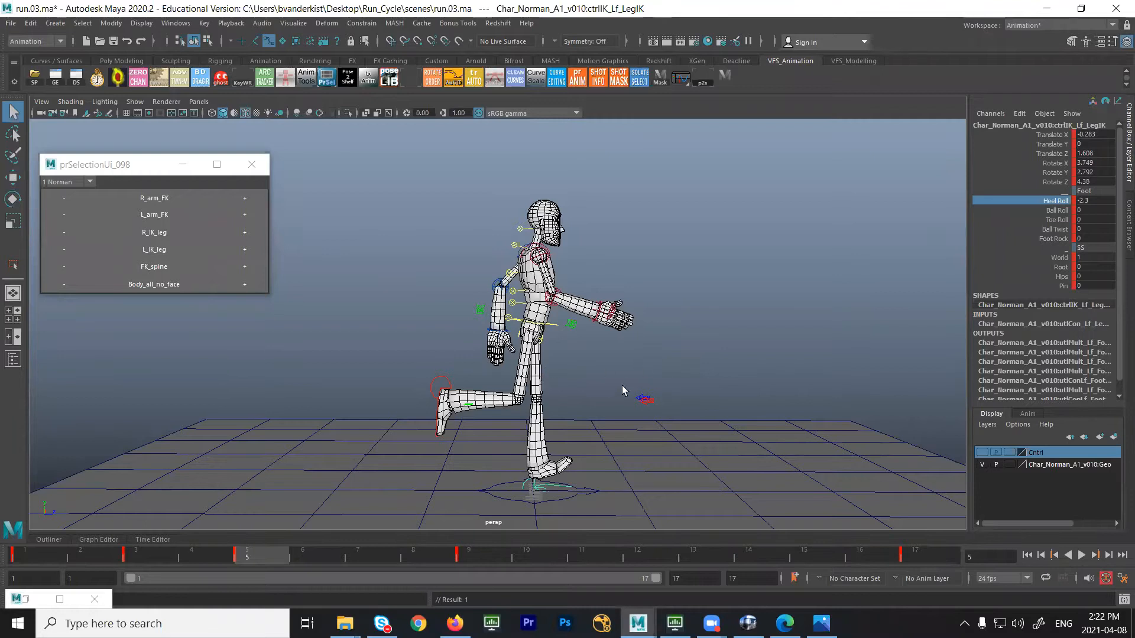
Lower the root control at frame 5 to about Translate Y 0.39
alt+middle_drag(622, 395, 619, 378)
click(551, 307)
key(w)
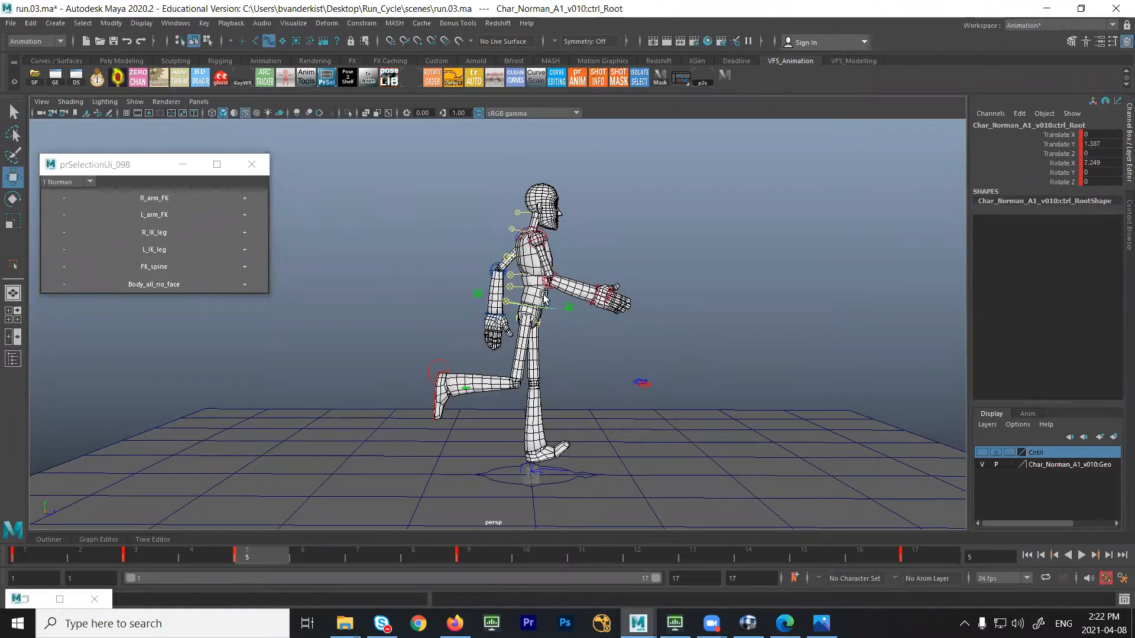
drag(531, 267, 532, 278)
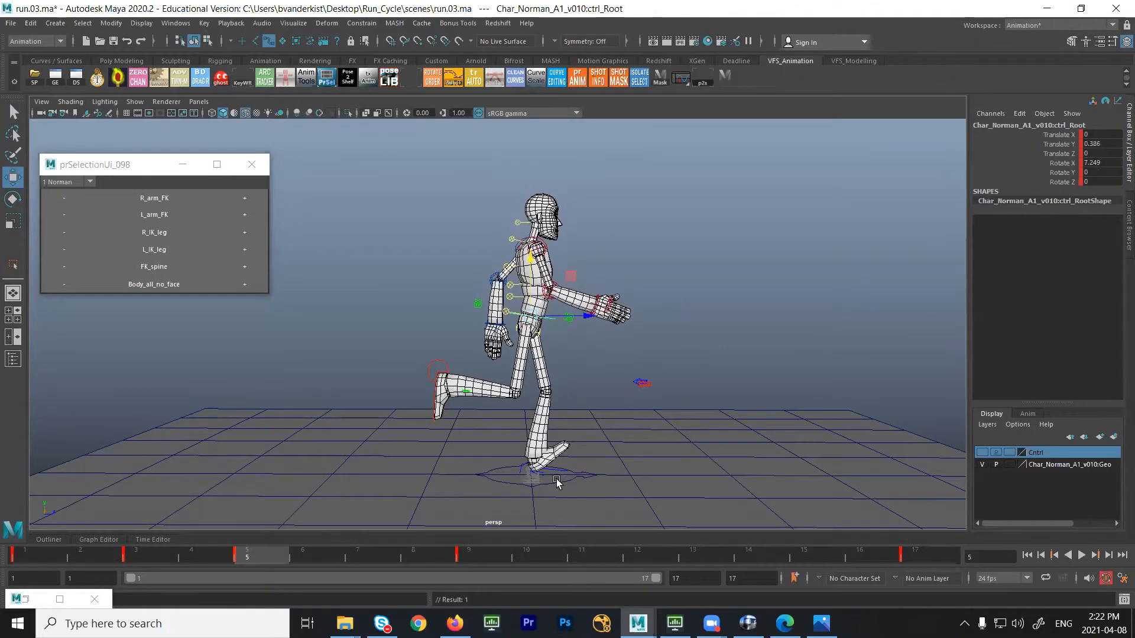
Move the left foot forward at frame 5 to about Translate Z 4.97, comparing it with frame 3
click(556, 483)
drag(591, 463, 614, 464)
key(comma)
key(period)
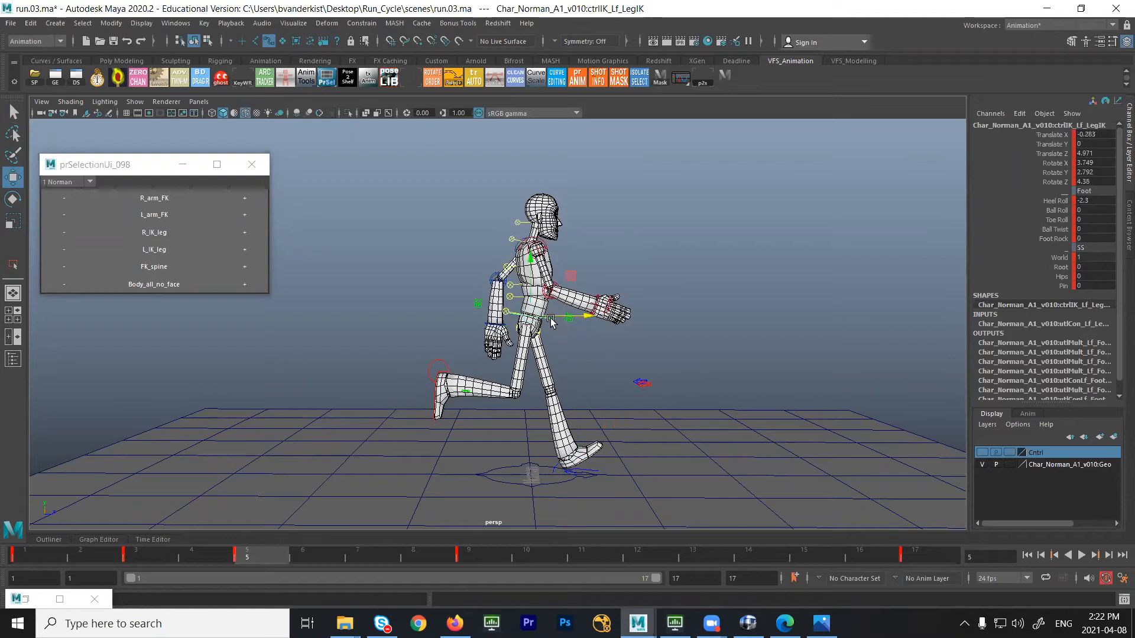
Lower the root control slightly more at frame 5 to about Translate Y 0.15
click(553, 321)
key(comma)
key(period)
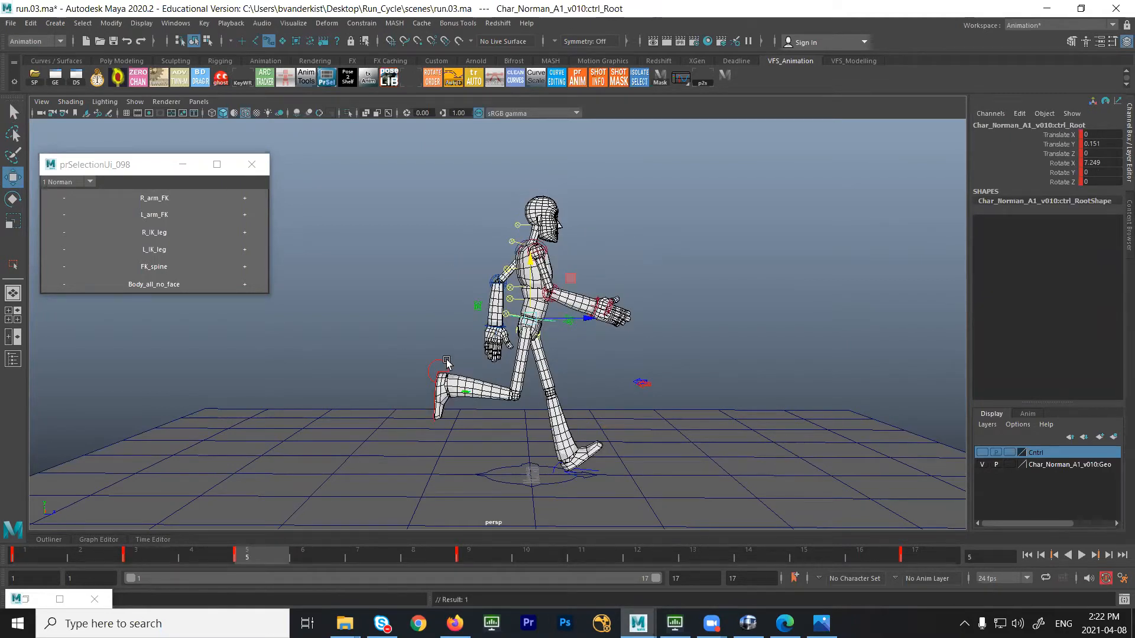
Raise and rotate the trailing right foot at frame 5 to about Translate Y 10.27, Translate Z -6.23 and Rotate X 133.9, comparing it with frame 3
click(448, 364)
drag(489, 392, 527, 379)
key(e)
key(comma)
key(period)
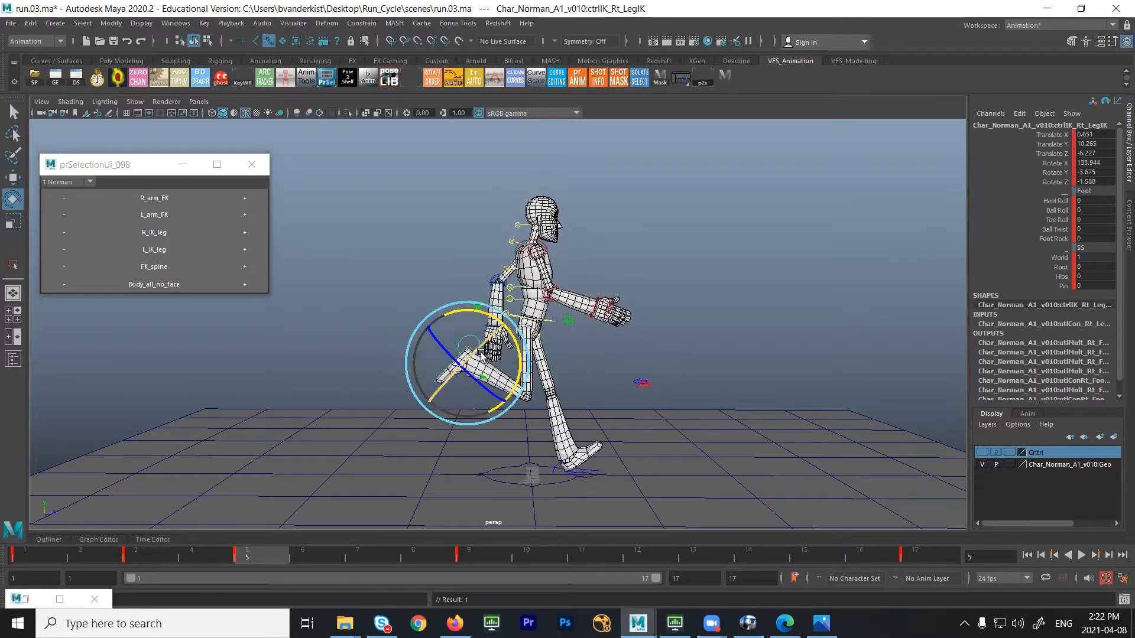
key(comma)
key(comma)
key(period)
key(period)
key(comma)
key(period)
key(comma)
key(period)
key(comma)
key(period)
key(q)
Rotate the left upper arm slightly farther back at frame 5, comparing its swing with frame 3
alt+drag(500, 283, 435, 309)
click(511, 252)
key(e)
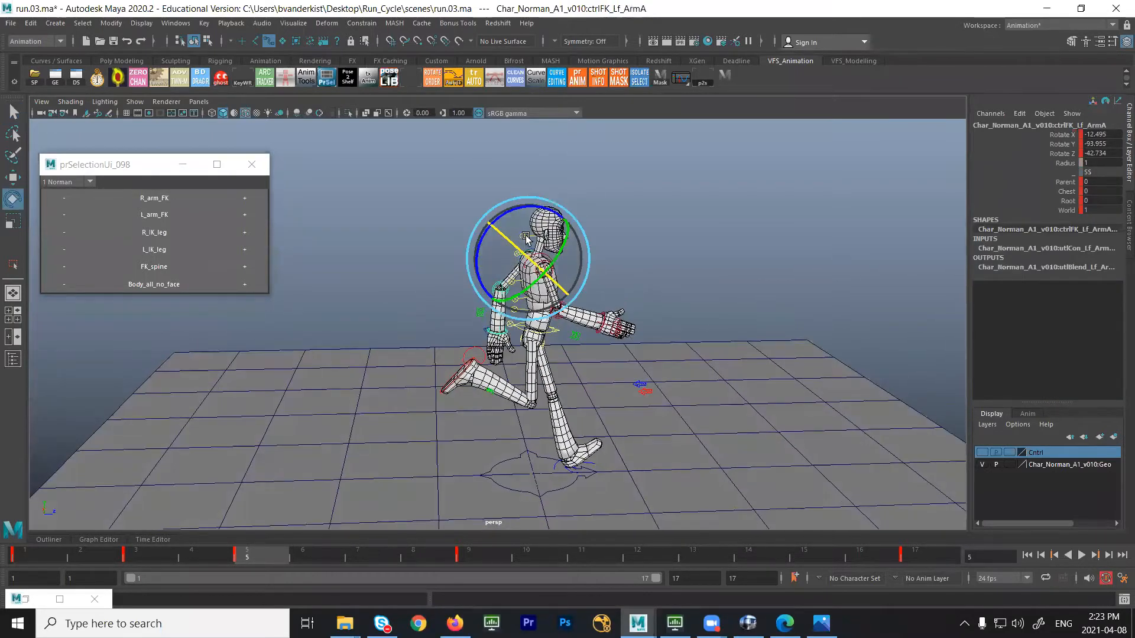
key(comma)
key(period)
drag(520, 204, 604, 273)
key(comma)
key(period)
key(comma)
key(period)
Raise the right upper arm at frame 5 to about Rotate X 9.7, Rotate Y -88.5 and Rotate Z 28.1, comparing it with frames 1 and 3
click(604, 273)
click(547, 265)
key(comma)
key(period)
key(period)
key(comma)
key(comma)
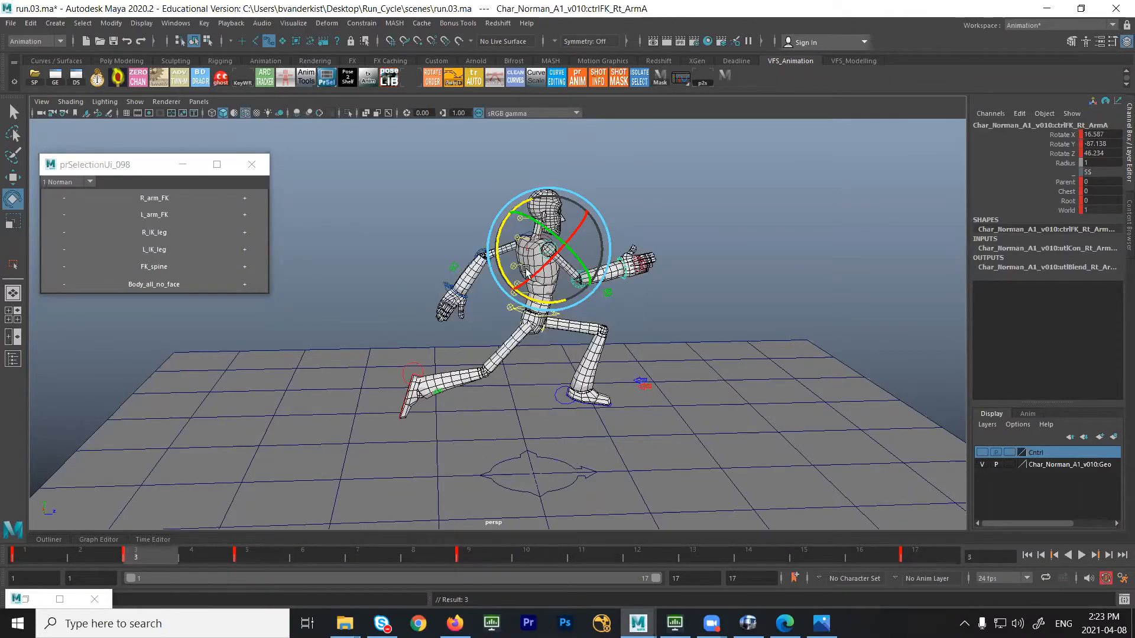
click(41, 552)
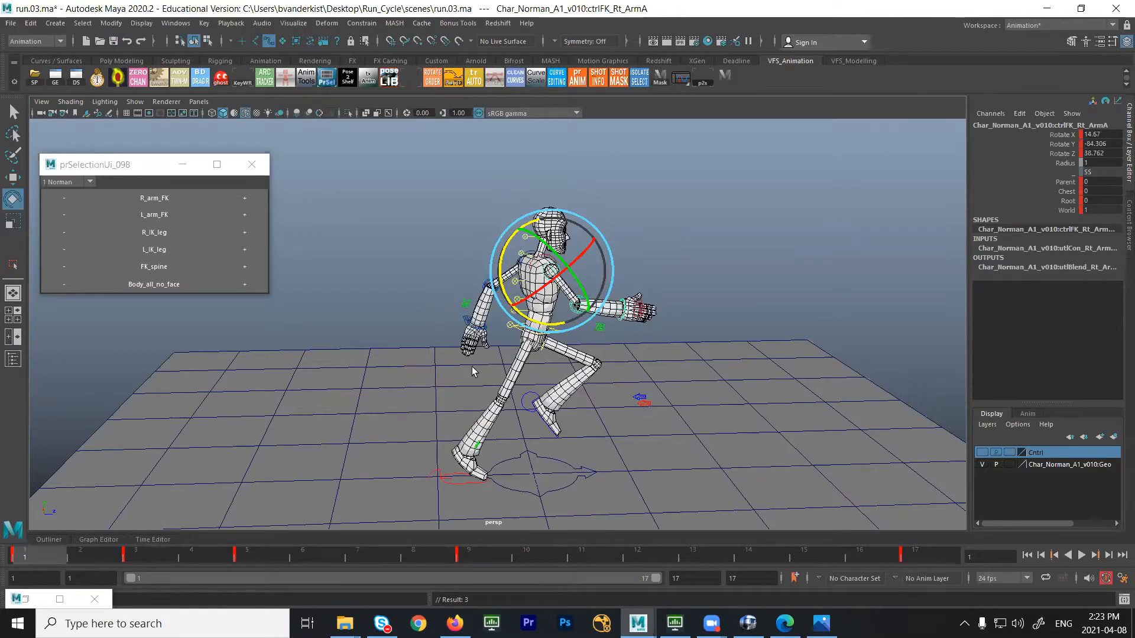
key(period)
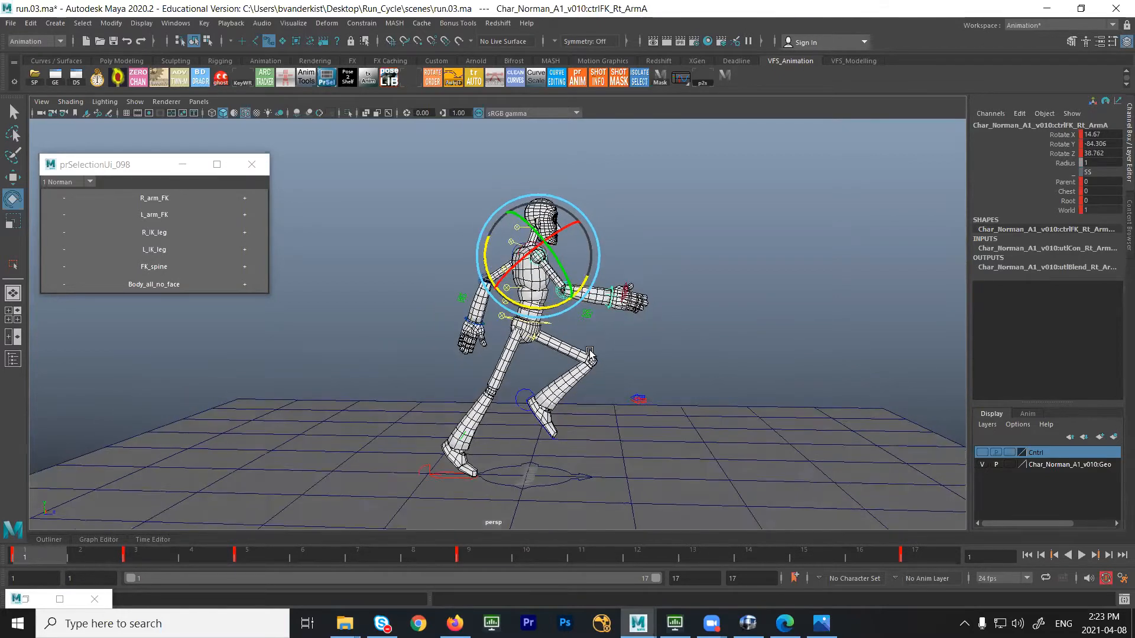
key(period)
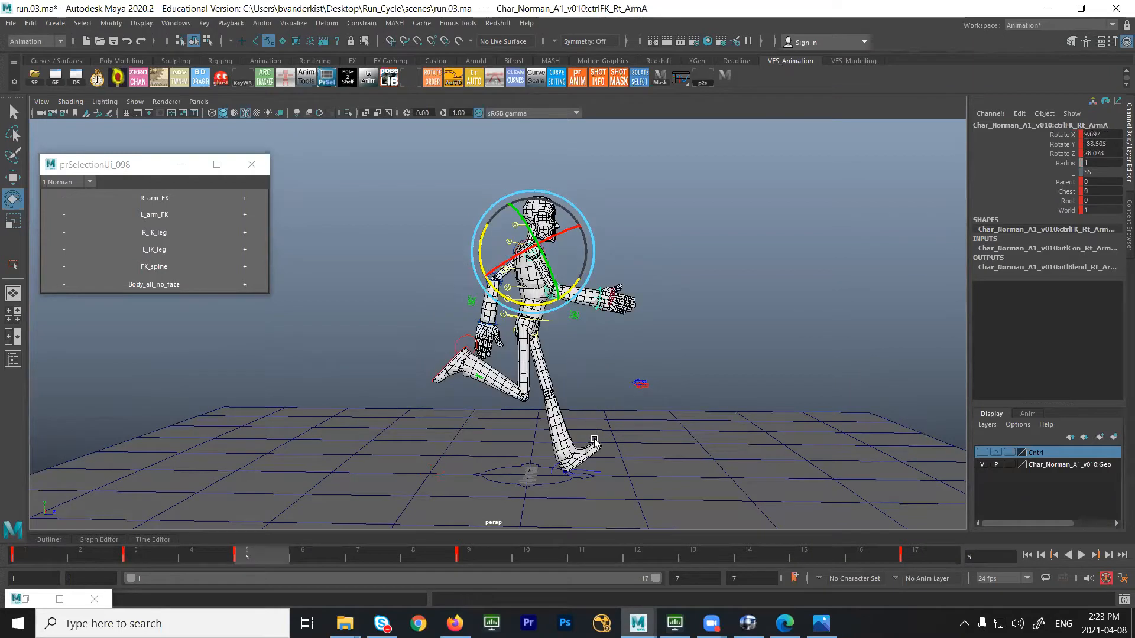
Nudge the left foot slightly farther forward at frame 5 and fine-tune the root control's position
click(553, 479)
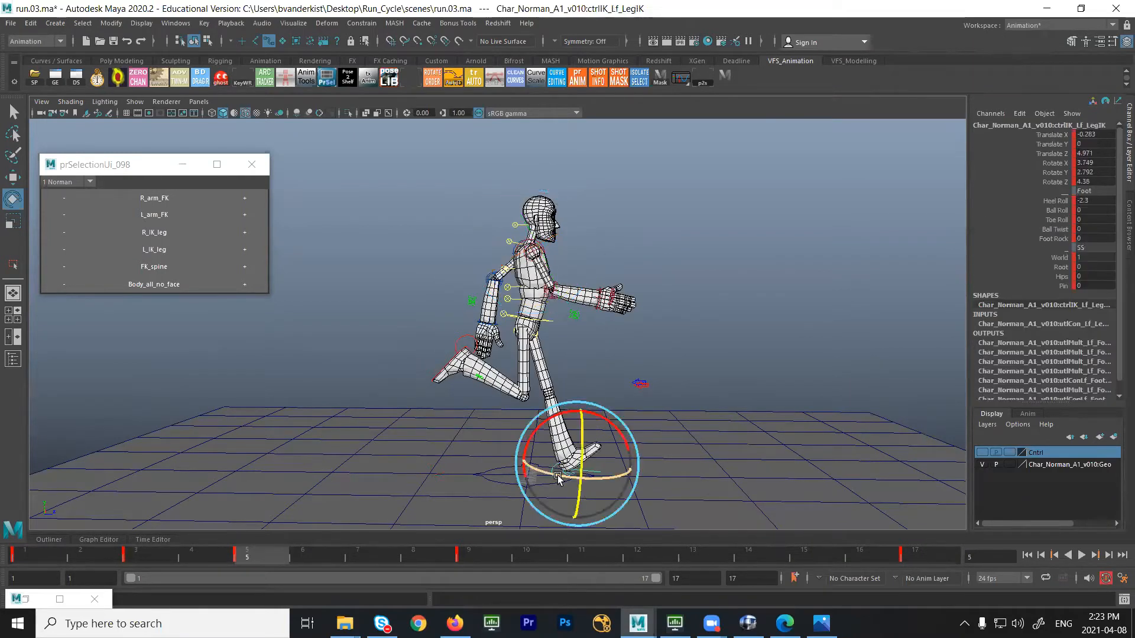
key(w)
drag(622, 466, 625, 465)
key(q)
click(547, 319)
key(w)
drag(528, 280, 482, 350)
Set the hip control's Rotate X to 0 at frame 5 and compare the pose with frame 3
key(q)
click(482, 350)
key(e)
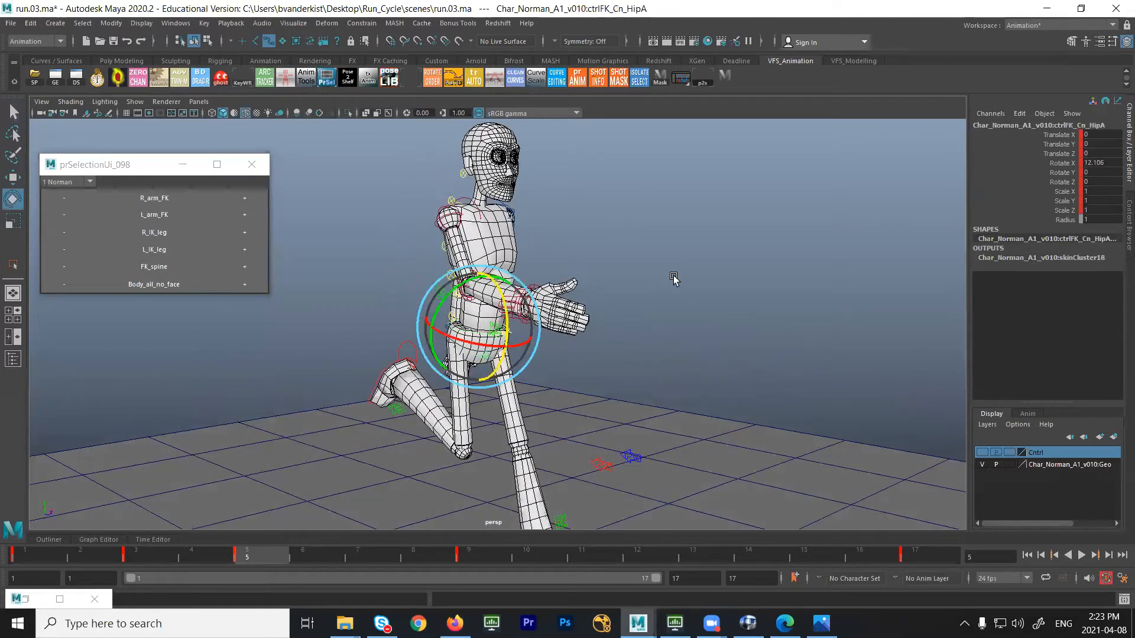
text(0)
key(Return)
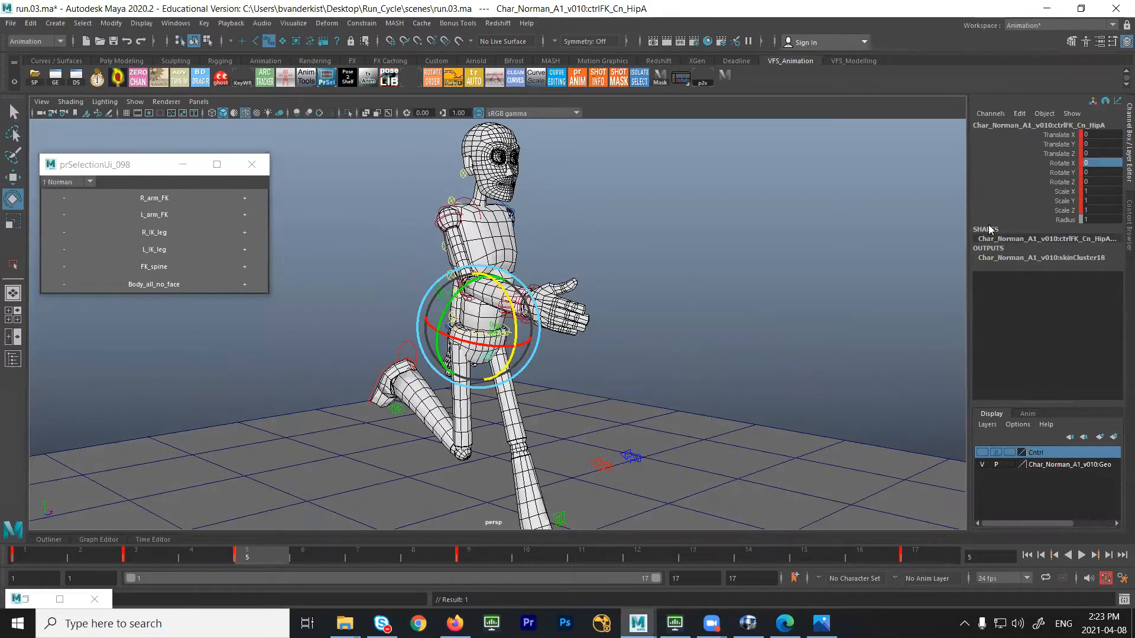
alt+drag(901, 270, 465, 332)
key(comma)
key(period)
key(comma)
key(period)
key(comma)
key(period)
Move the right foot farther up and back at frame 5 to about Translate Y 11.04 and Translate Z -7.05
key(q)
alt+middle_drag(465, 333, 395, 332)
alt+right_drag(395, 332, 385, 342)
click(384, 343)
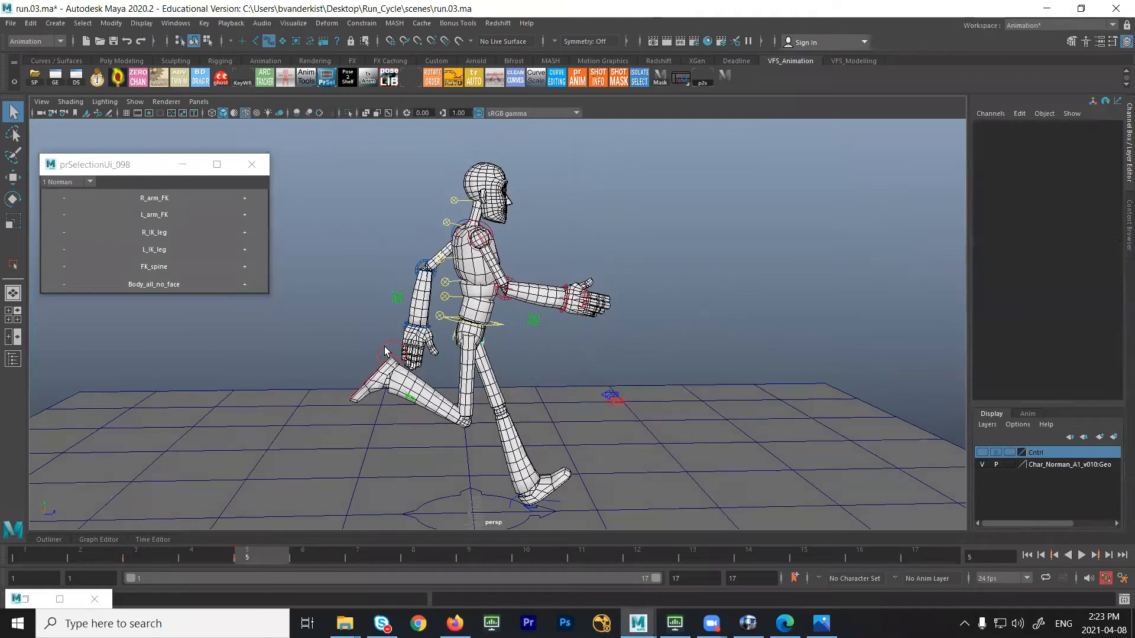
click(393, 341)
key(w)
drag(446, 374, 435, 374)
key(comma)
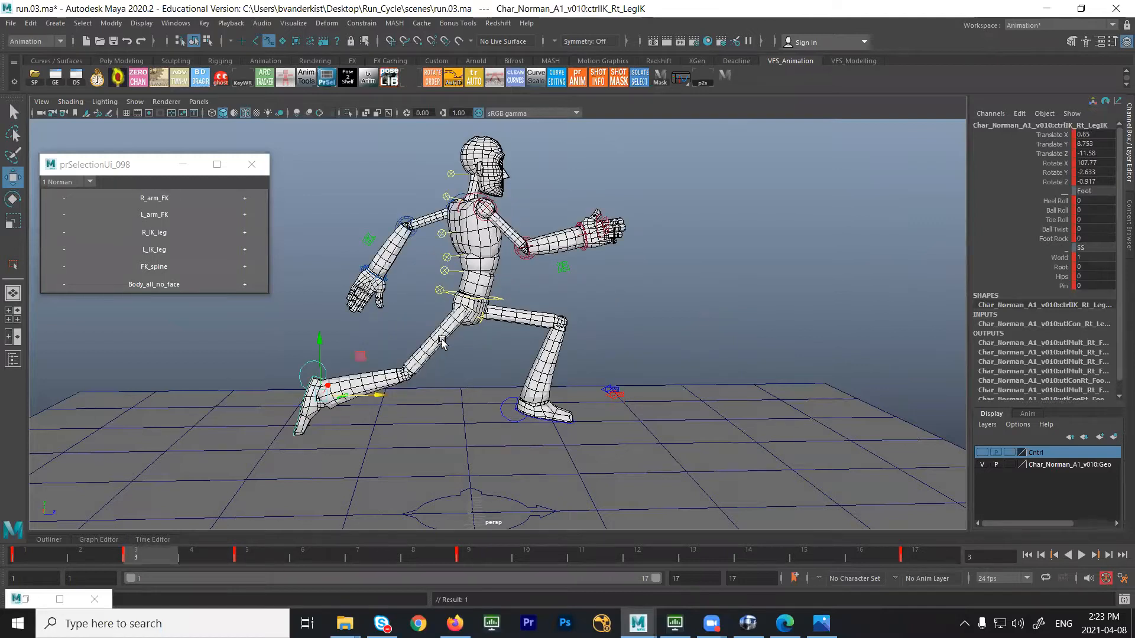
key(period)
key(comma)
key(period)
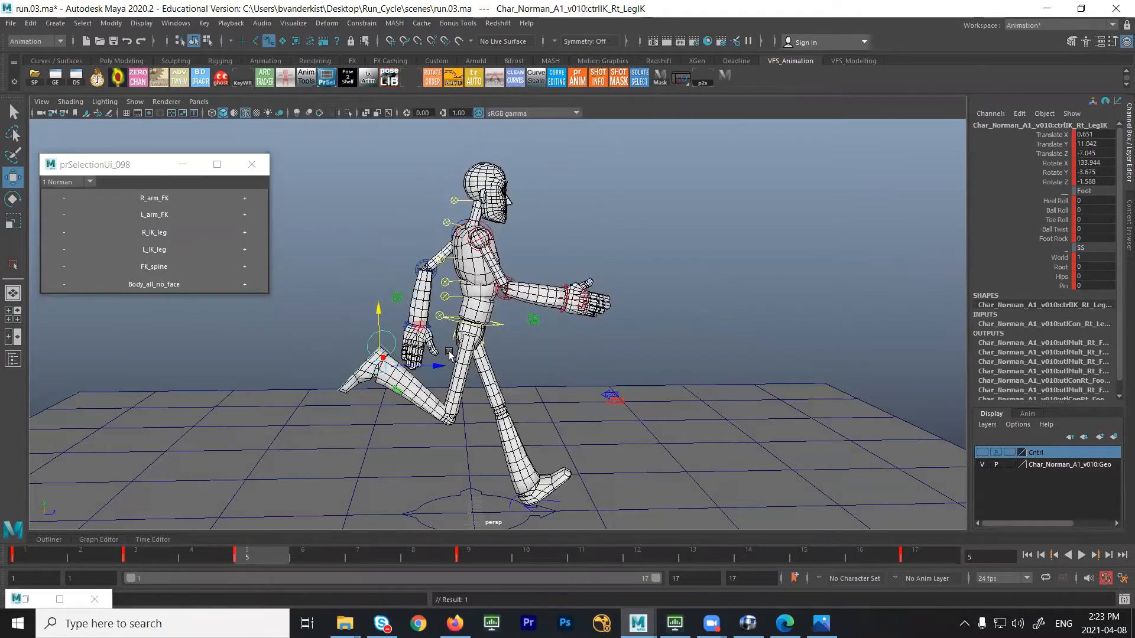
Select all of the rig's body controls and key the in-between pose at frame 7
alt+right_drag(540, 336, 467, 301)
drag(326, 161, 644, 525)
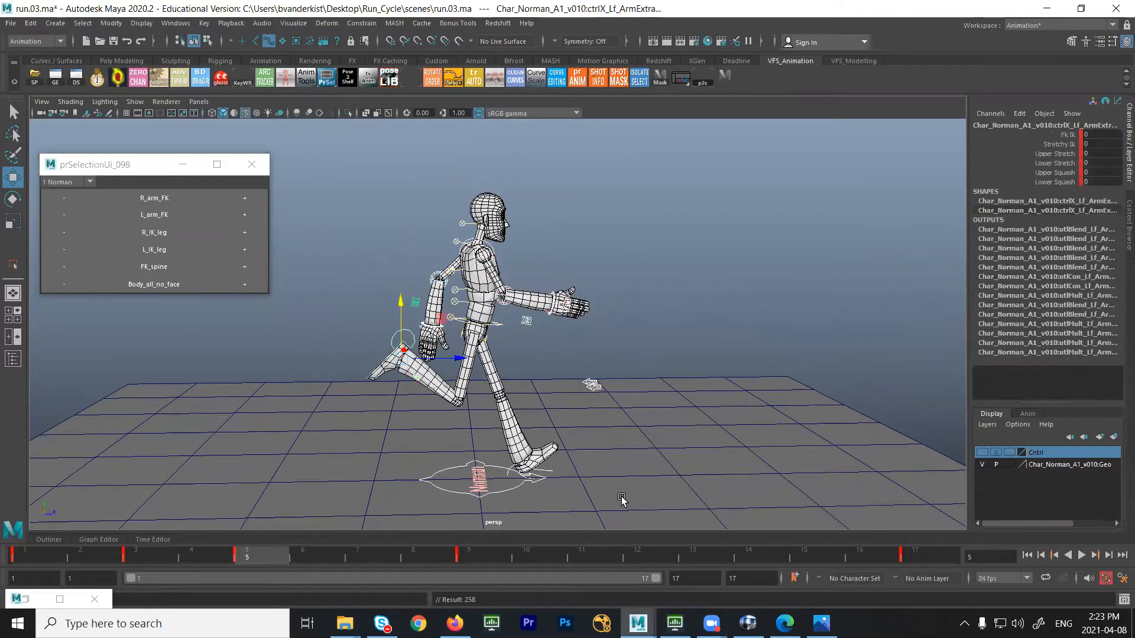
drag(272, 554, 367, 519)
Set the left foot's Heel Roll, Ball Roll and Toe Roll to 0 at frame 7
scroll(611, 451, up, 4)
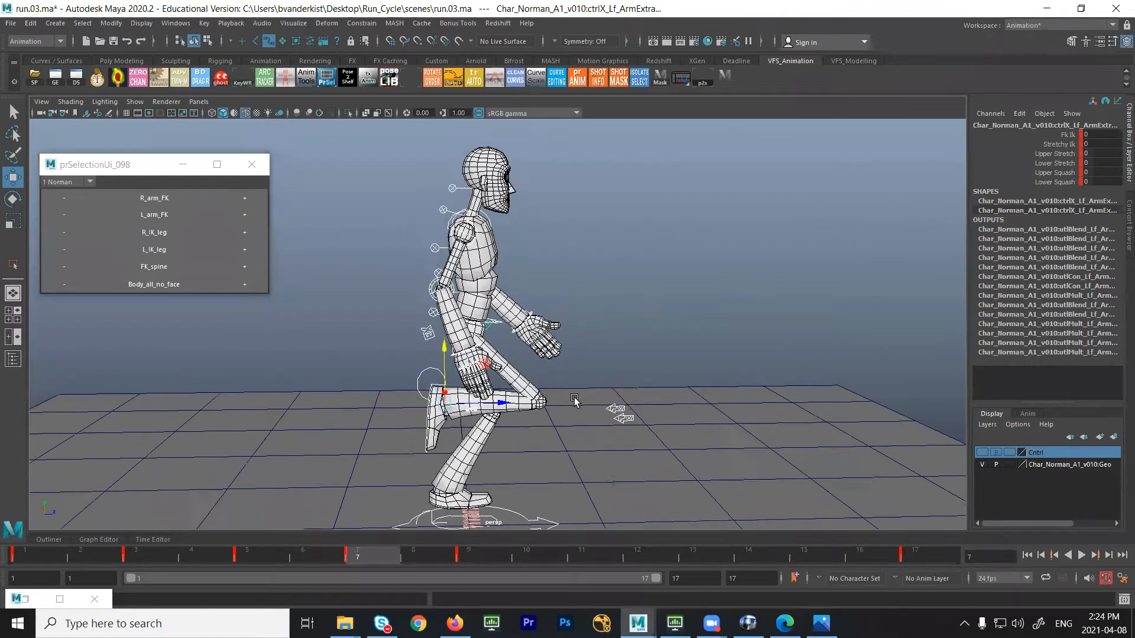
alt+drag(575, 401, 568, 378)
click(427, 465)
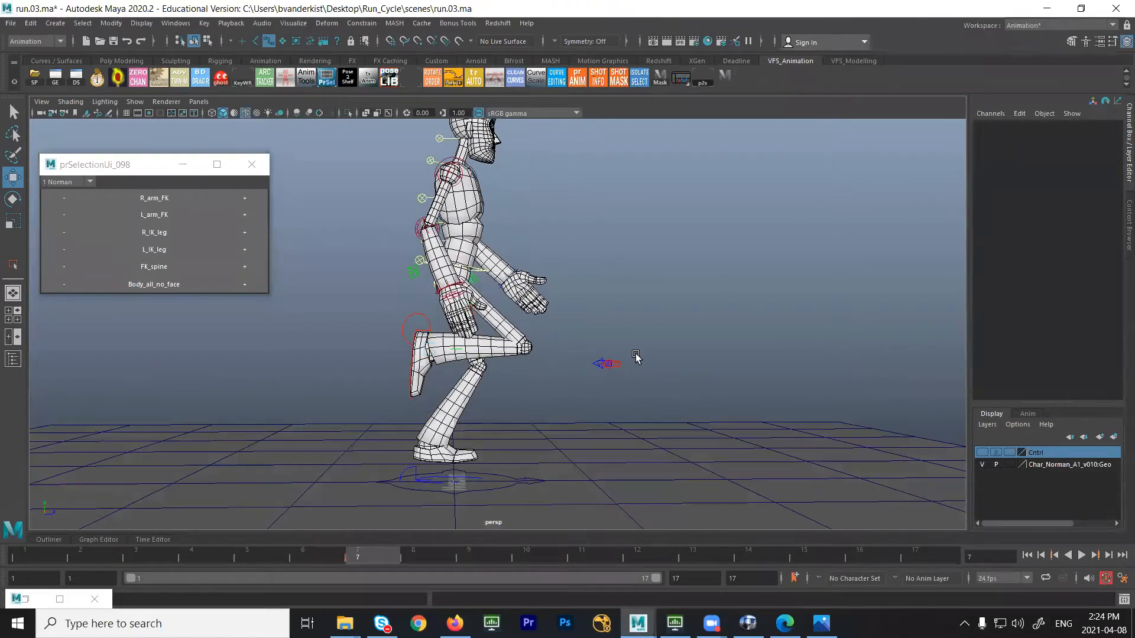
key(ctrl+z)
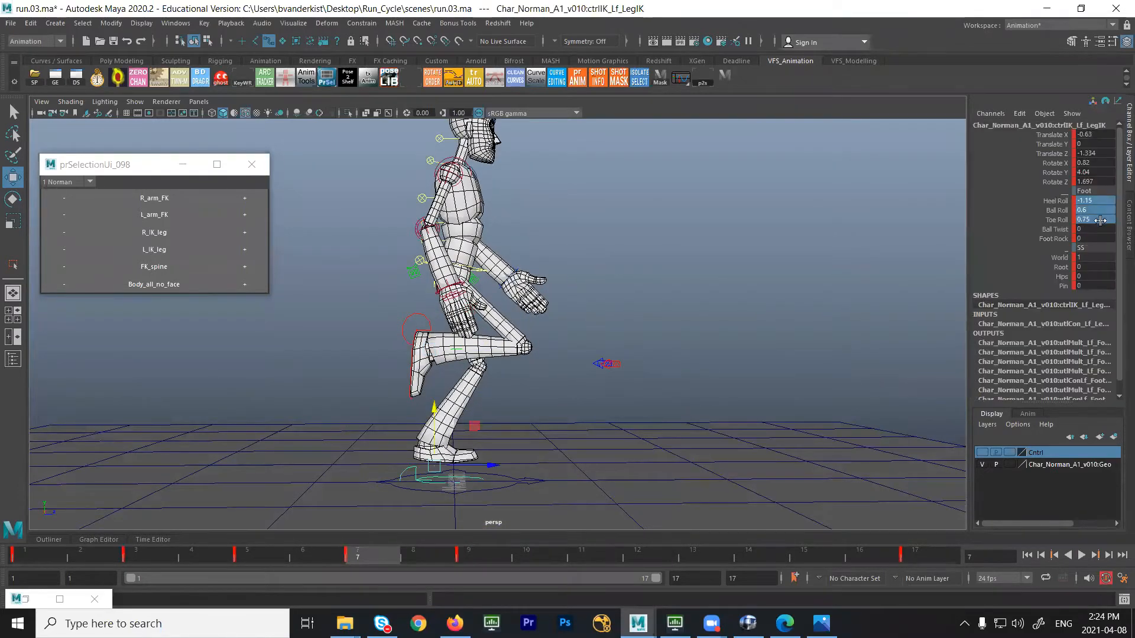
text(0)
key(Return)
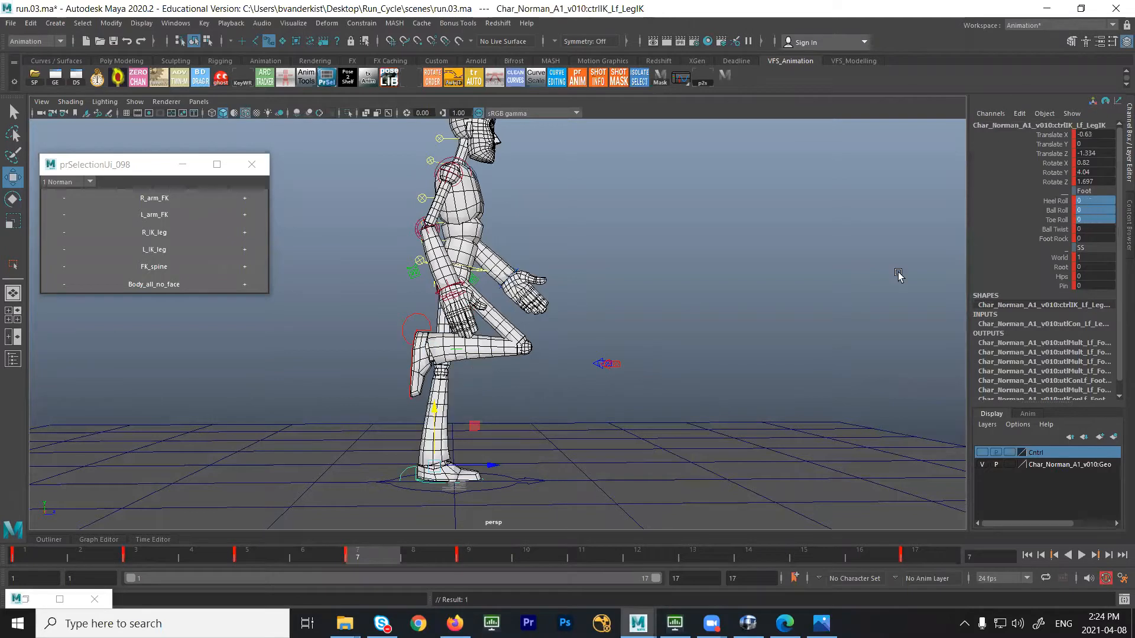
Lower the root control at frame 7 to put a bend in the supporting left leg
alt+drag(899, 276, 881, 307)
click(466, 250)
middle_drag(455, 250, 469, 417)
Reposition the raised right foot at frame 7 and rotate it to about Rotate X 43
key(q)
alt+drag(539, 385, 458, 387)
click(418, 378)
key(w)
key(e)
drag(452, 342, 535, 426)
key(w)
key(q)
Adjust the planted left foot at frame 7 to about Translate Z -2.16, comparing it with the earlier key poses
click(561, 484)
key(w)
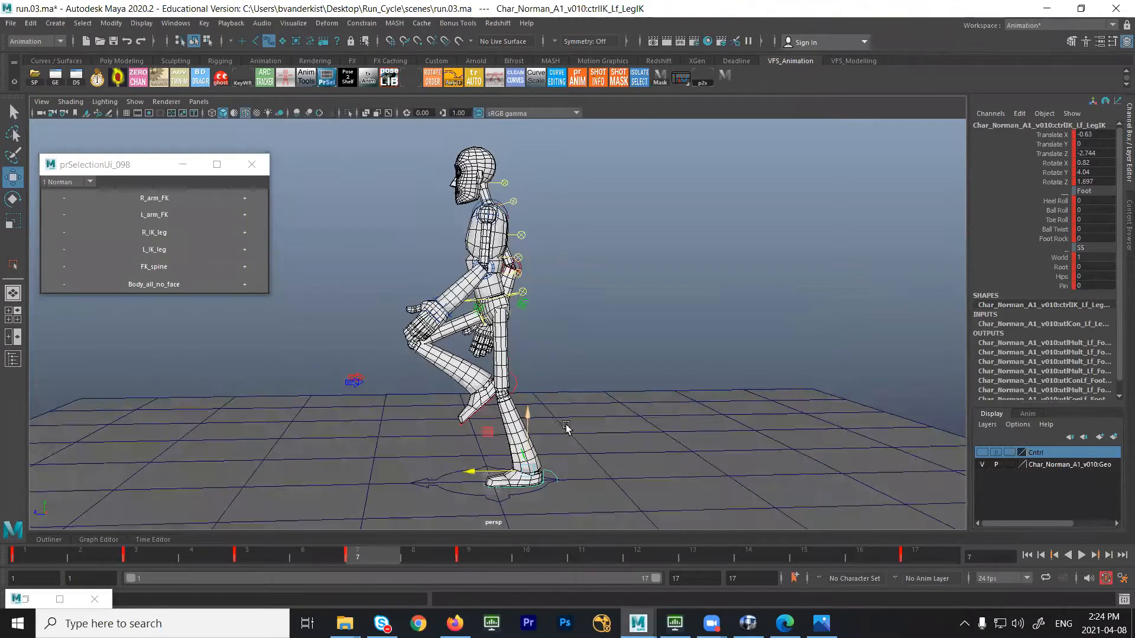
key(comma)
key(comma)
key(period)
key(period)
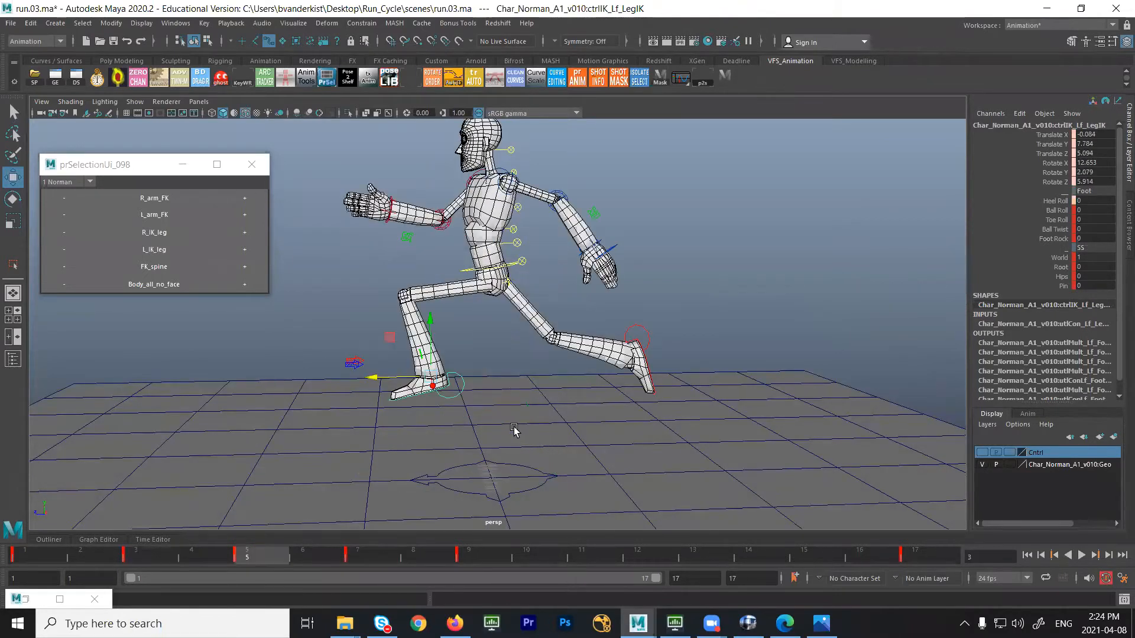
key(comma)
key(period)
key(comma)
key(period)
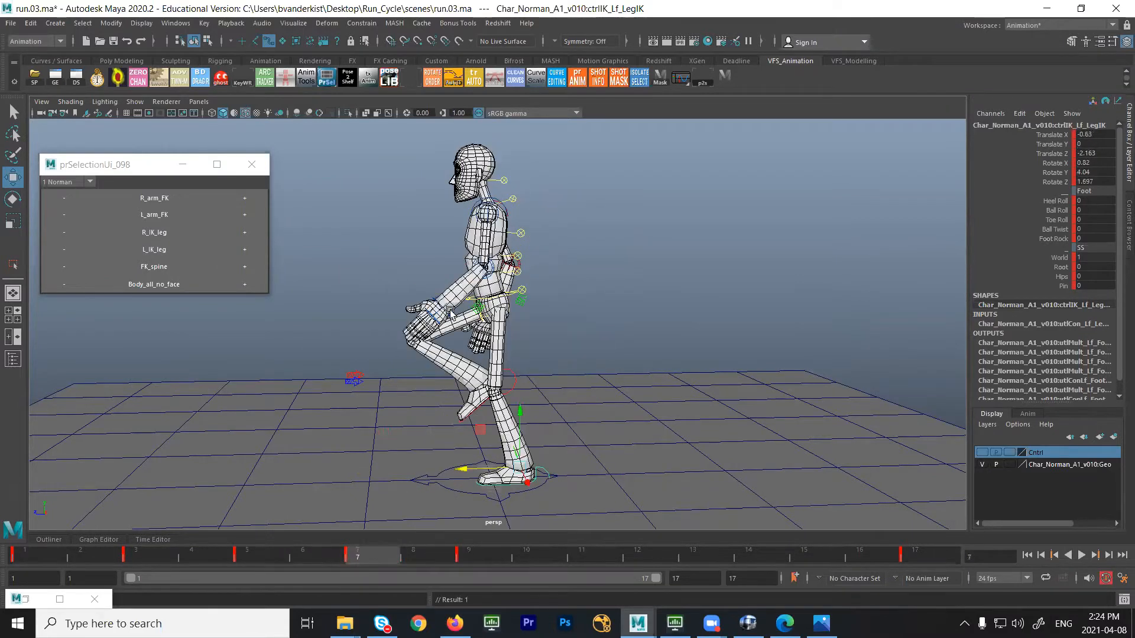
Lower the root control at frame 7 to about Translate Y -0.85, comparing its height with frame 5
click(476, 281)
drag(490, 268, 490, 274)
key(comma)
key(period)
key(comma)
key(period)
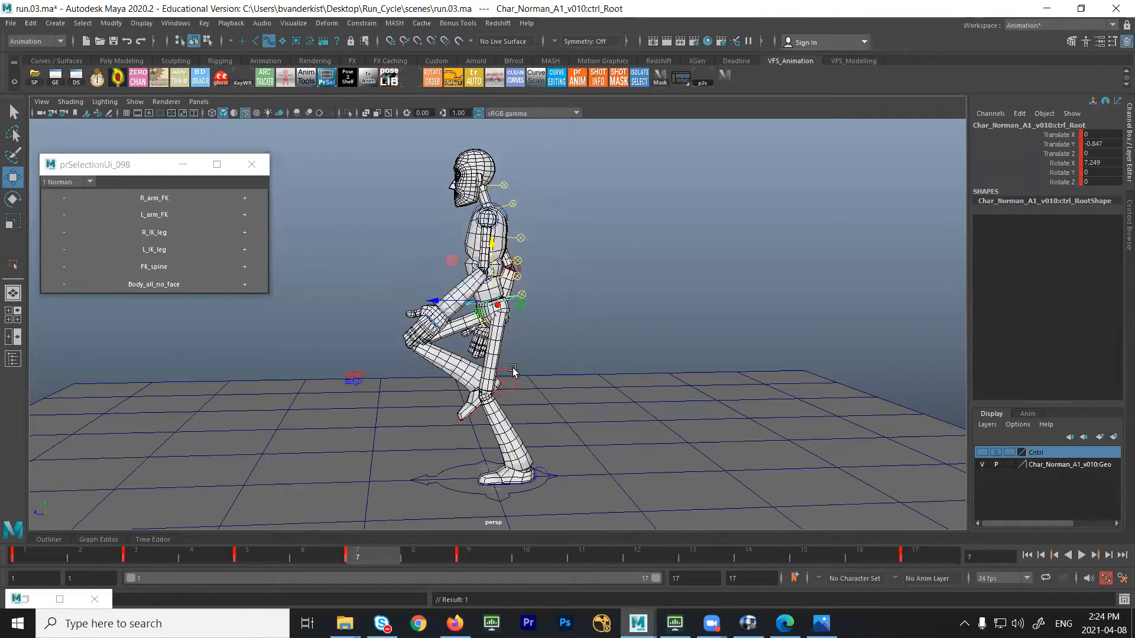
Move the raised right foot back at frame 7 and rotate it to about Rotate X 69, comparing it with the neighbouring key poses
click(512, 369)
drag(459, 383, 509, 383)
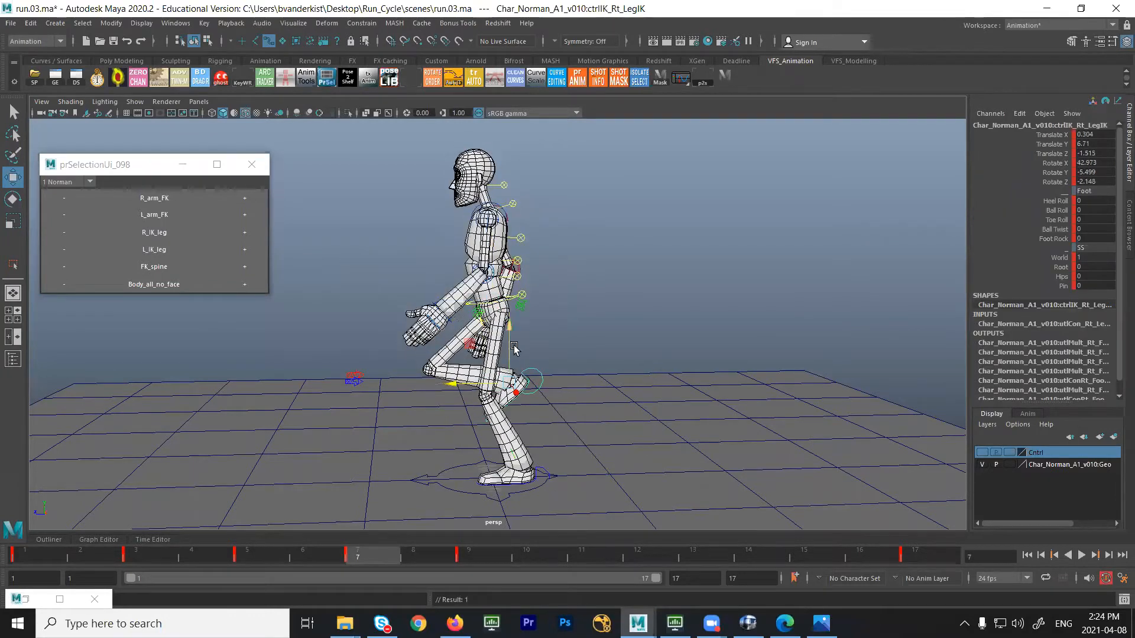
key(e)
drag(515, 330, 497, 332)
key(comma)
key(period)
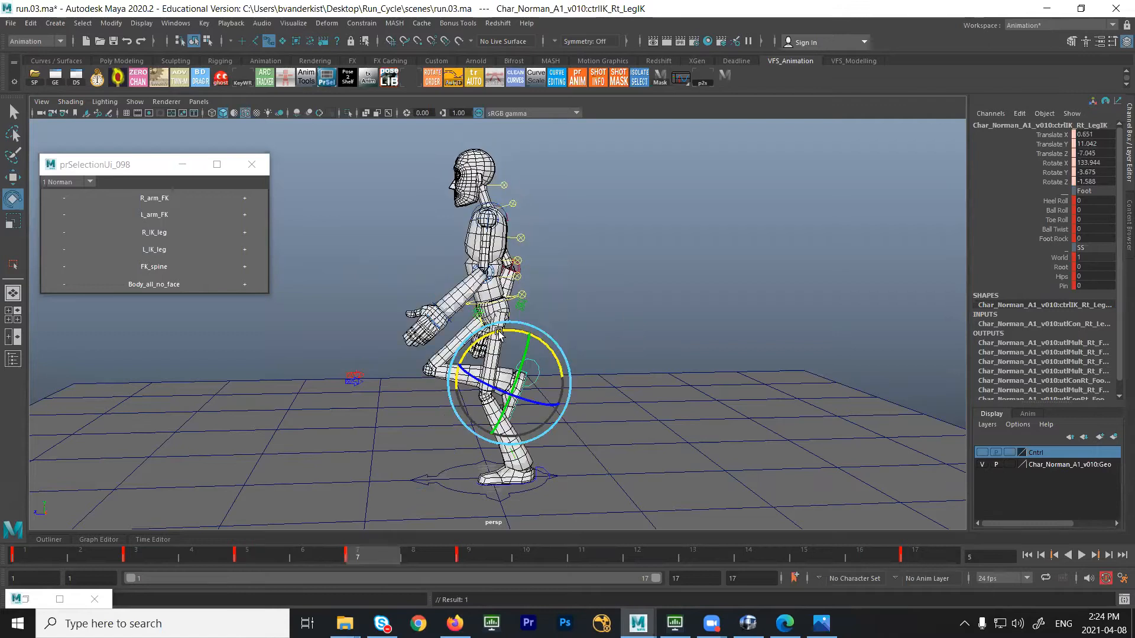
key(period)
key(comma)
key(comma)
key(period)
key(period)
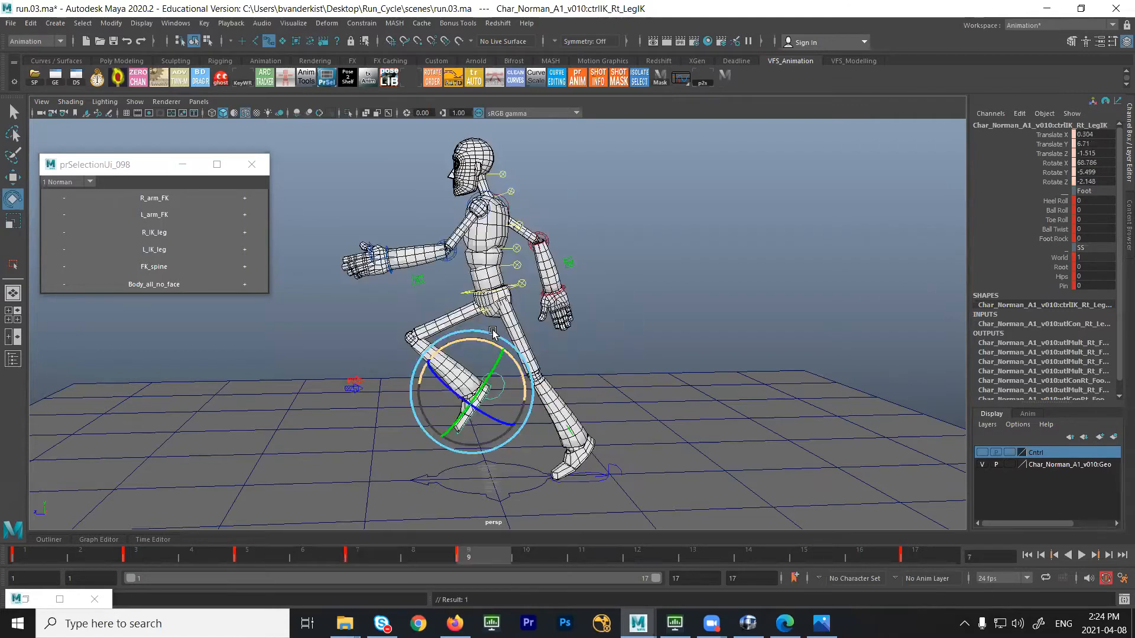
alt+drag(503, 415, 533, 372)
key(comma)
key(period)
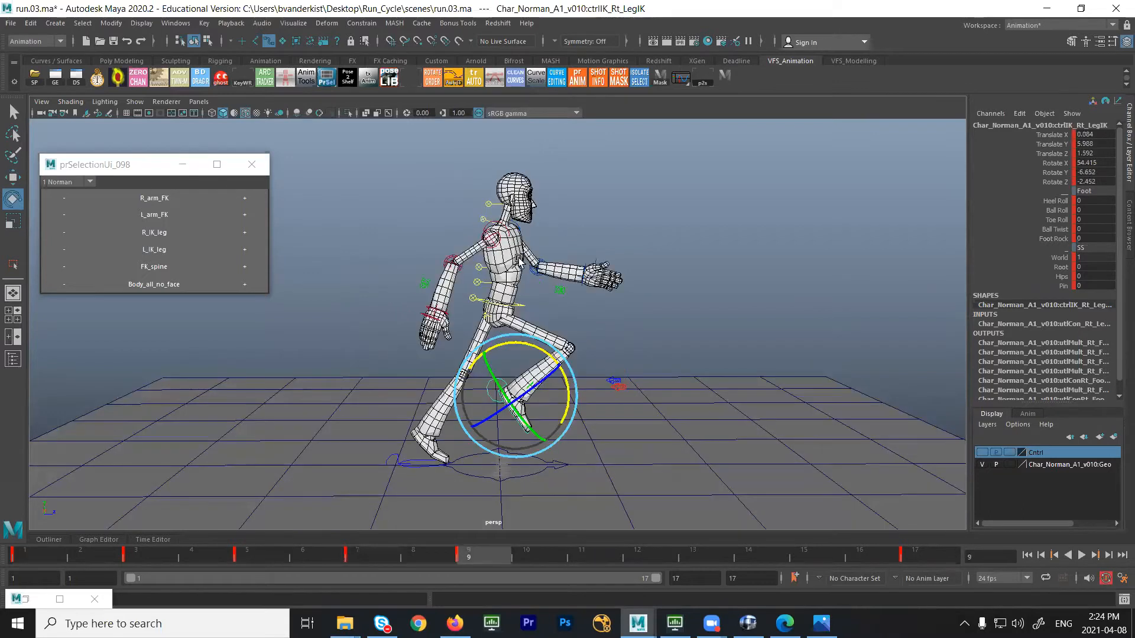
key(comma)
key(comma)
key(period)
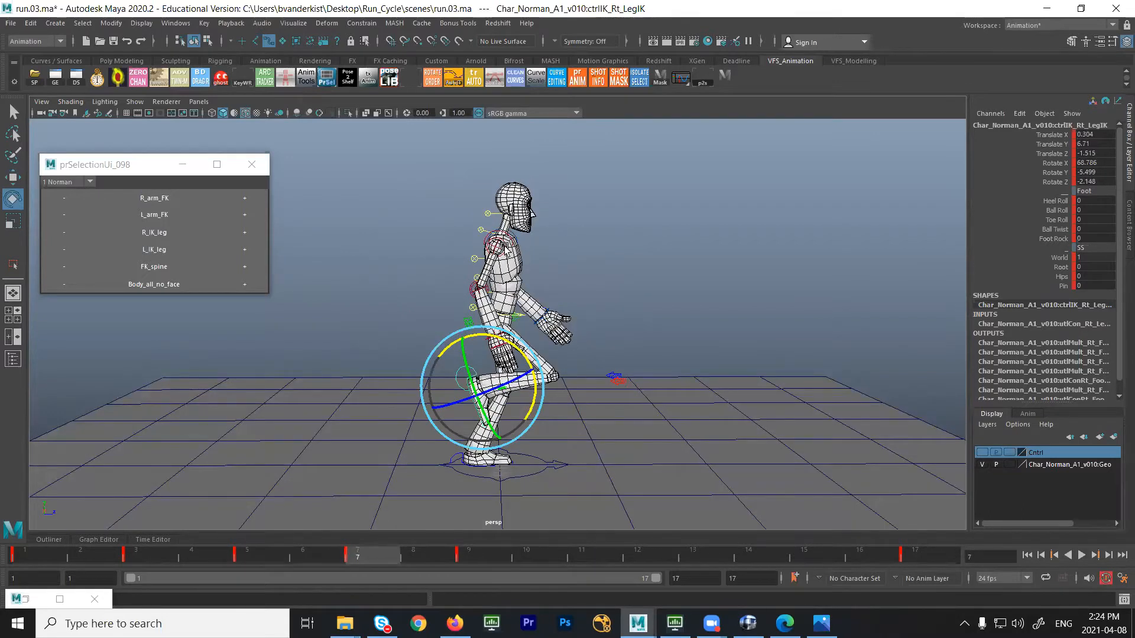
Rotate the right upper arm at frame 7 and bend the right elbow to about Rotate Z 71.6, comparing it with frame 5
click(504, 247)
key(comma)
key(period)
mouse_move(535, 284)
mouse_down()
mouse_move(541, 275)
mouse_move(531, 300)
mouse_move(536, 275)
mouse_up()
key(q)
click(485, 288)
key(e)
key(comma)
key(period)
key(comma)
key(period)
key(comma)
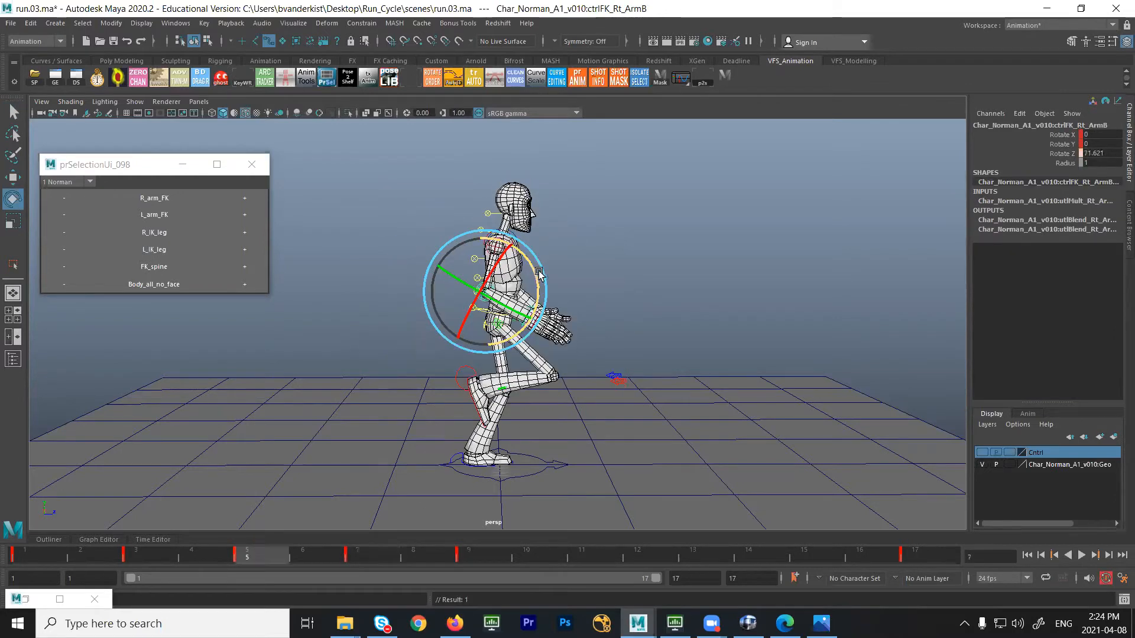
key(period)
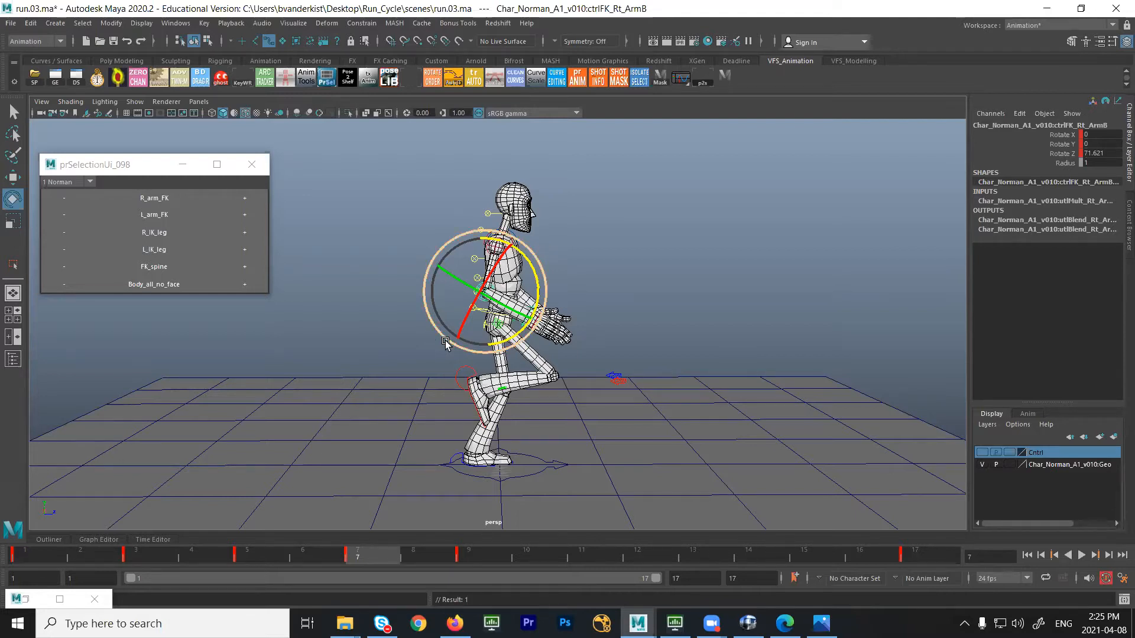
Adjust the bend of the right elbow at frame 5 so that it fits between the frame 3 and frame 7 arm poses
key(comma)
key(comma)
key(comma)
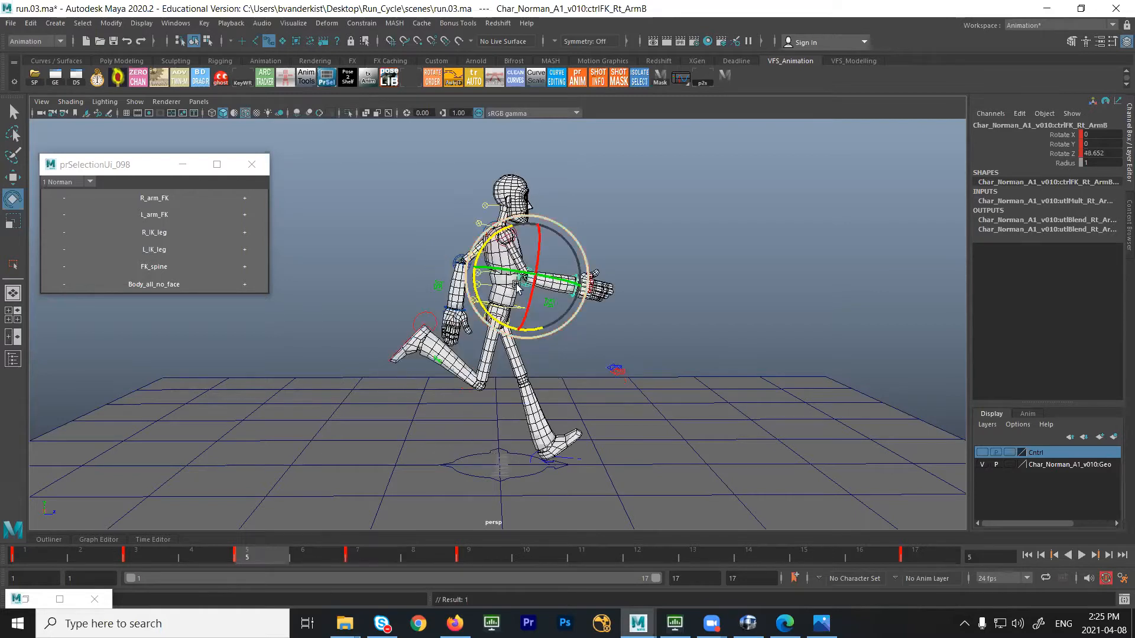
key(period)
key(period)
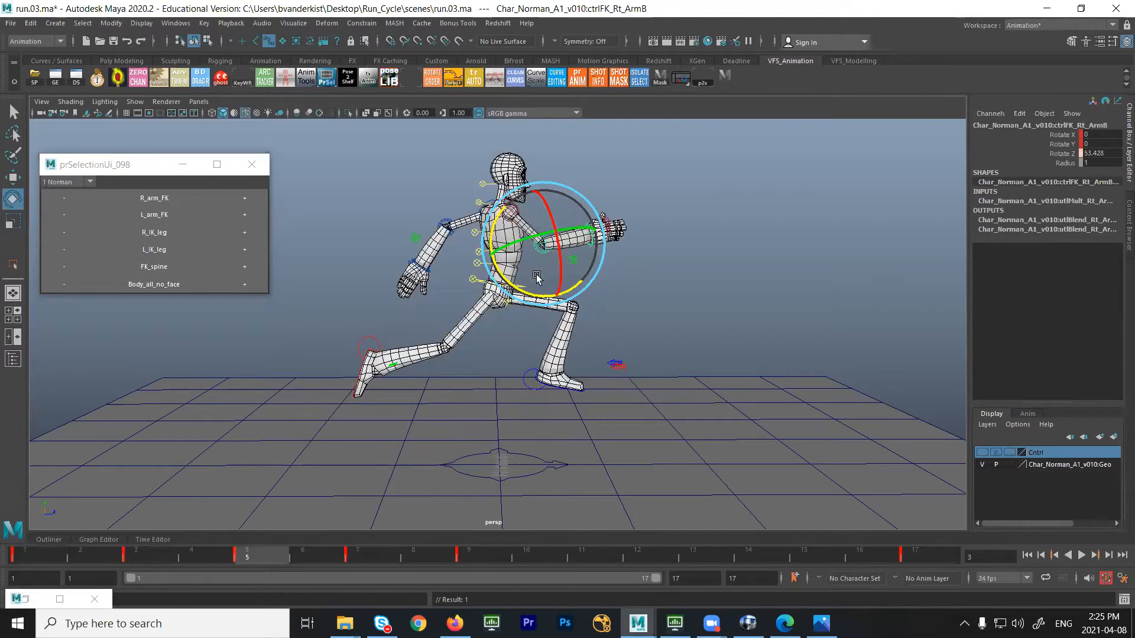
key(comma)
key(period)
drag(488, 311, 513, 308)
key(comma)
key(period)
key(period)
key(period)
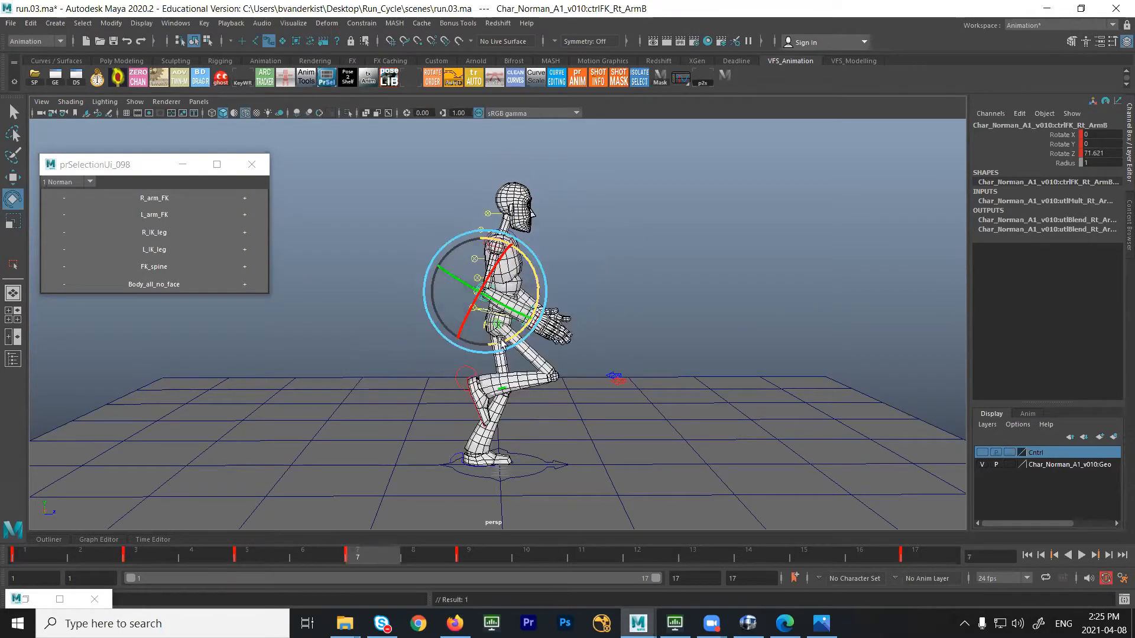
Compare the right arm's swing across the key poses from frame 5 through frame 17
key(comma)
key(period)
key(period)
key(comma)
key(period)
key(period)
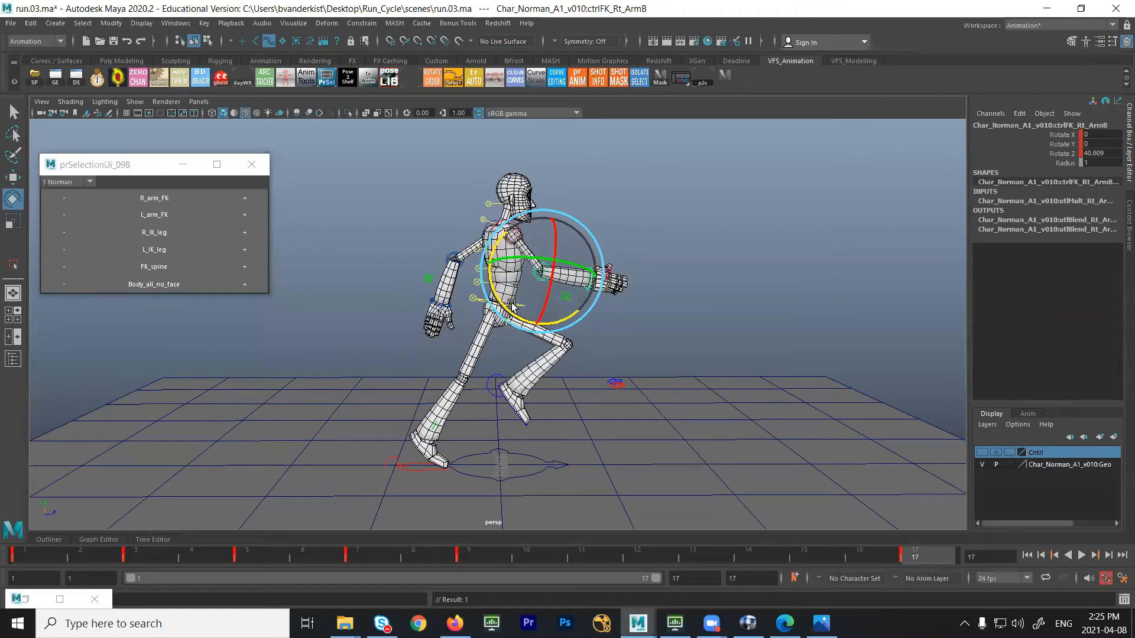
key(comma)
key(comma)
key(comma)
key(comma)
key(period)
Straighten the left elbow at frame 5 to about Rotate Z 13.8, comparing it with frame 3
alt+drag(547, 285, 496, 254)
click(495, 244)
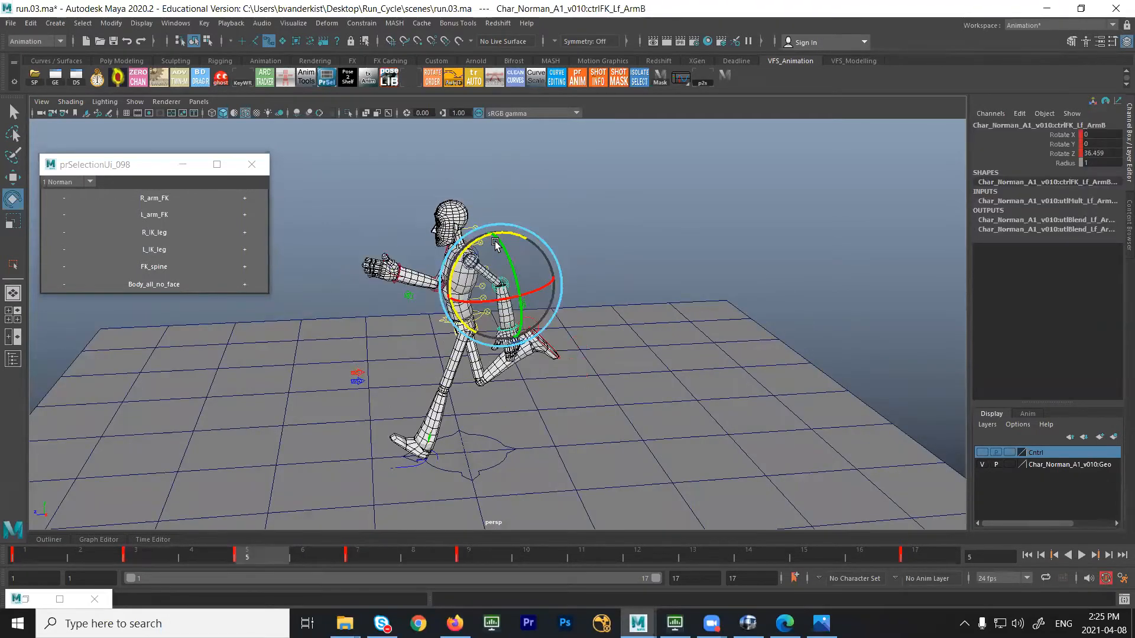
key(comma)
drag(460, 261, 467, 254)
key(period)
key(comma)
key(period)
key(comma)
key(period)
key(comma)
key(period)
key(comma)
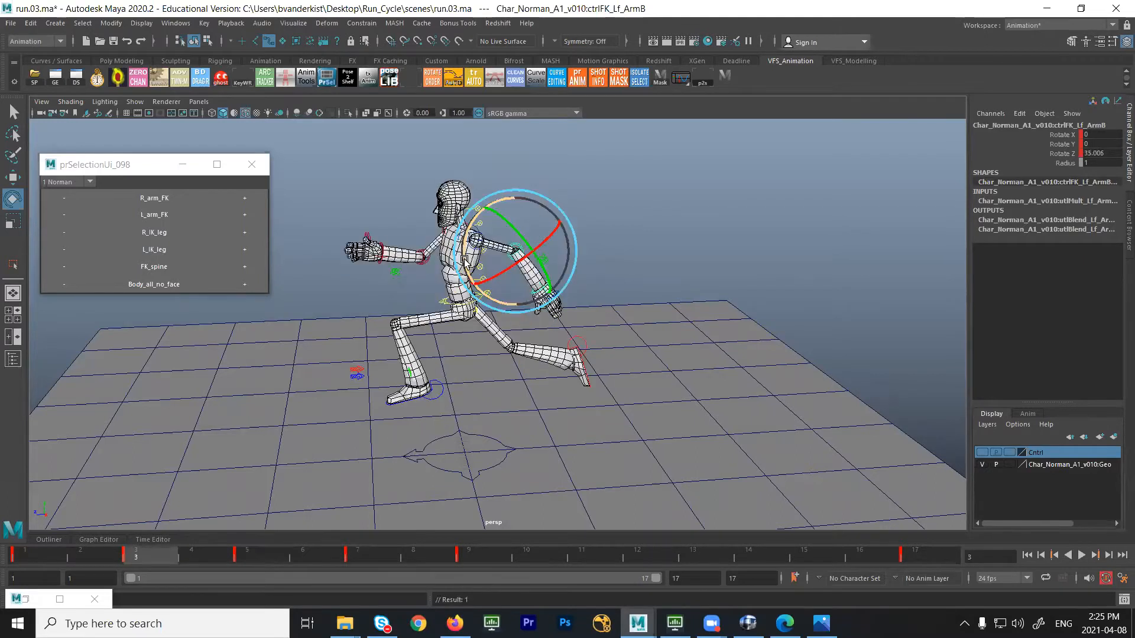
Key the left elbow at frame 7 and straighten it to about Rotate Z 8.6, comparing it with the earlier key poses
key(period)
key(period)
key(s)
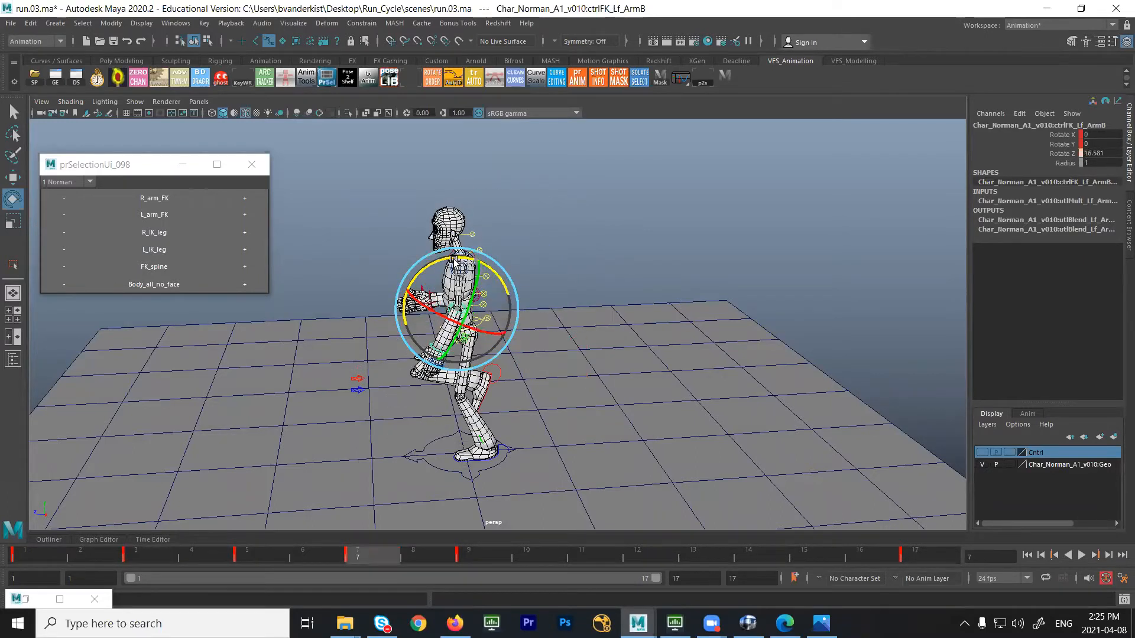
key(comma)
key(comma)
key(period)
key(period)
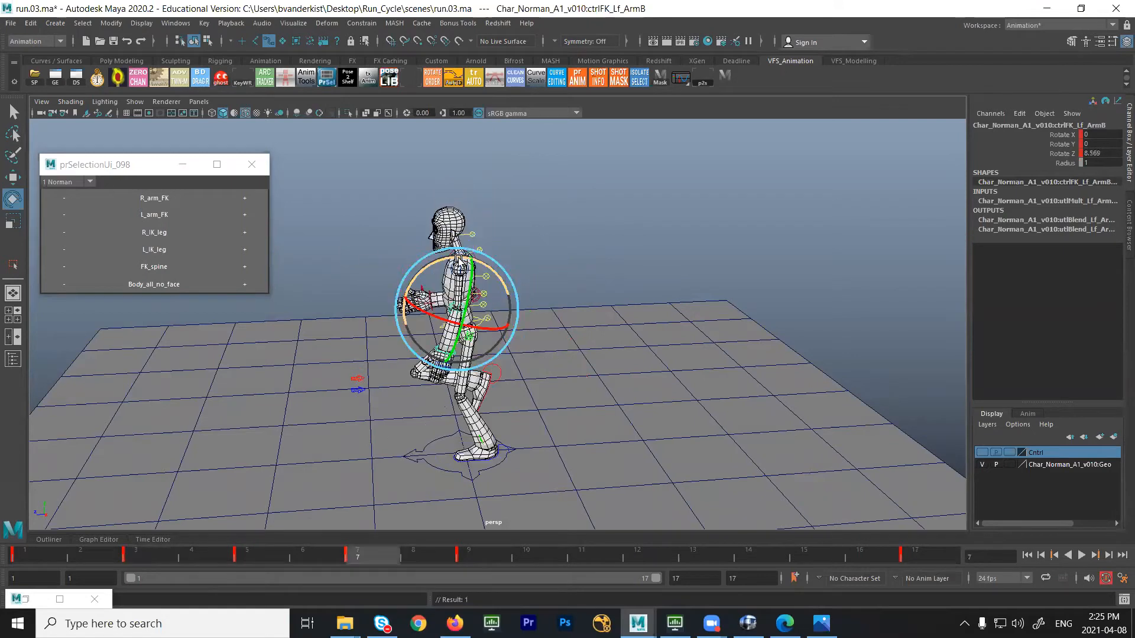
Rework the left elbow at frame 7 to about Rotate Z 6.9, checking its swing against frames 5 and 9
alt+right_drag(590, 272, 568, 306)
alt+drag(531, 312, 517, 296)
alt+middle_drag(516, 296, 542, 276)
alt+drag(542, 277, 538, 248)
key(comma)
key(period)
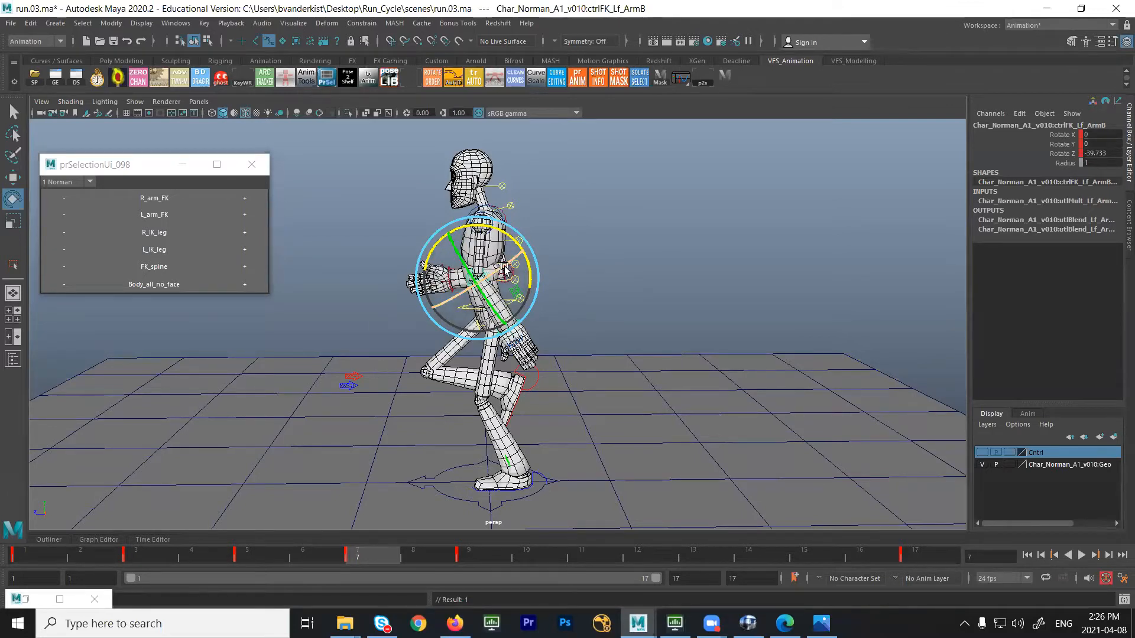
key(comma)
key(period)
key(period)
key(comma)
key(comma)
key(period)
drag(506, 233, 519, 249)
key(comma)
key(period)
key(comma)
key(period)
key(period)
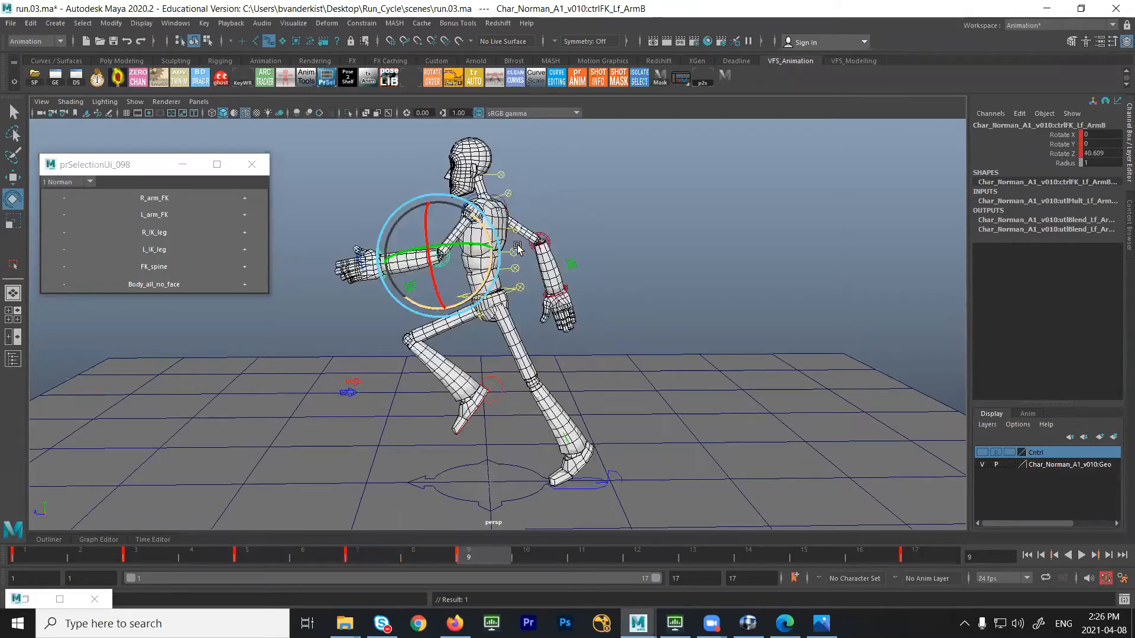
Review the run's key poses in sequence from the character's left side, looping back to frame 1
key(period)
key(period)
key(period)
key(period)
key(period)
key(period)
key(period)
key(period)
key(period)
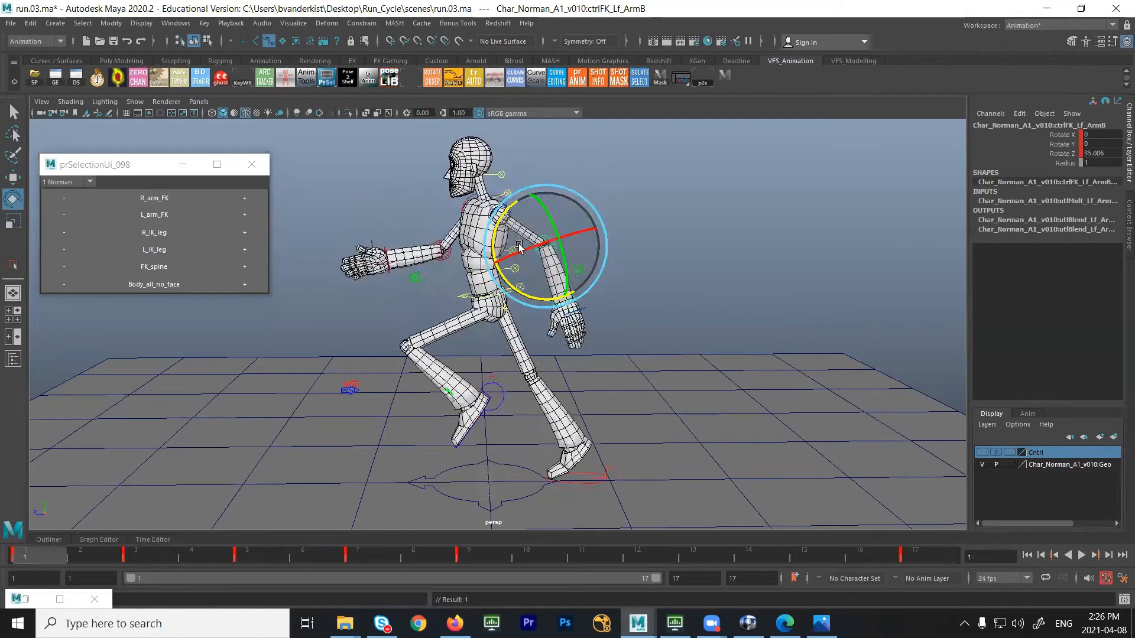
Examine the key poses from frame 1 to frame 9 from the opposite side of the character
alt+drag(582, 244, 500, 433)
key(period)
key(period)
key(period)
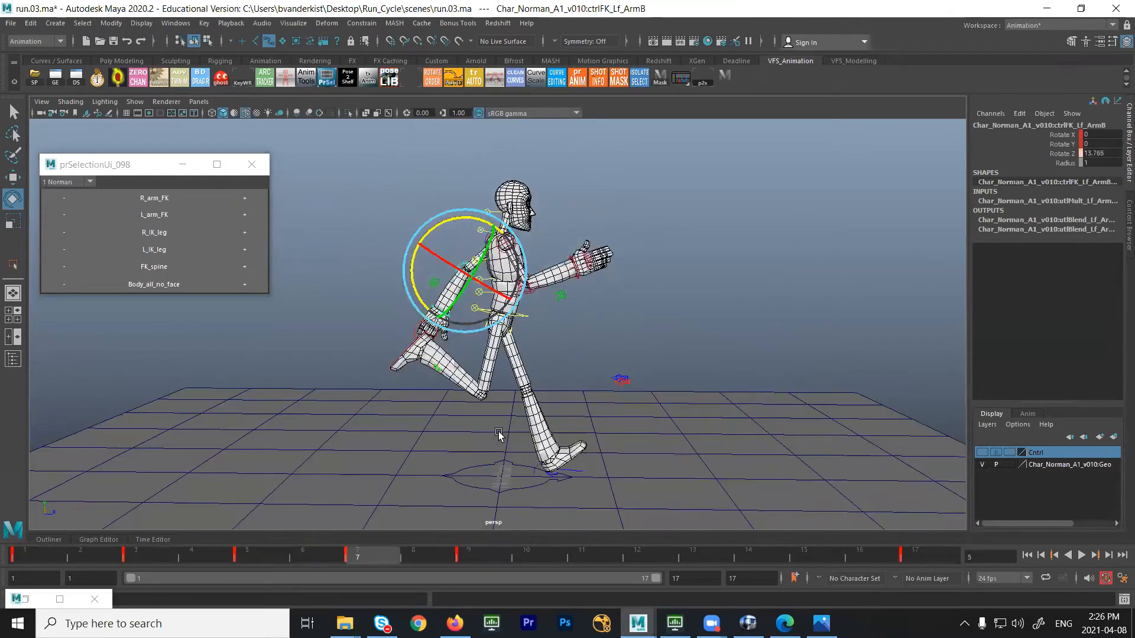
key(period)
key(comma)
key(comma)
key(comma)
key(comma)
key(period)
key(comma)
key(comma)
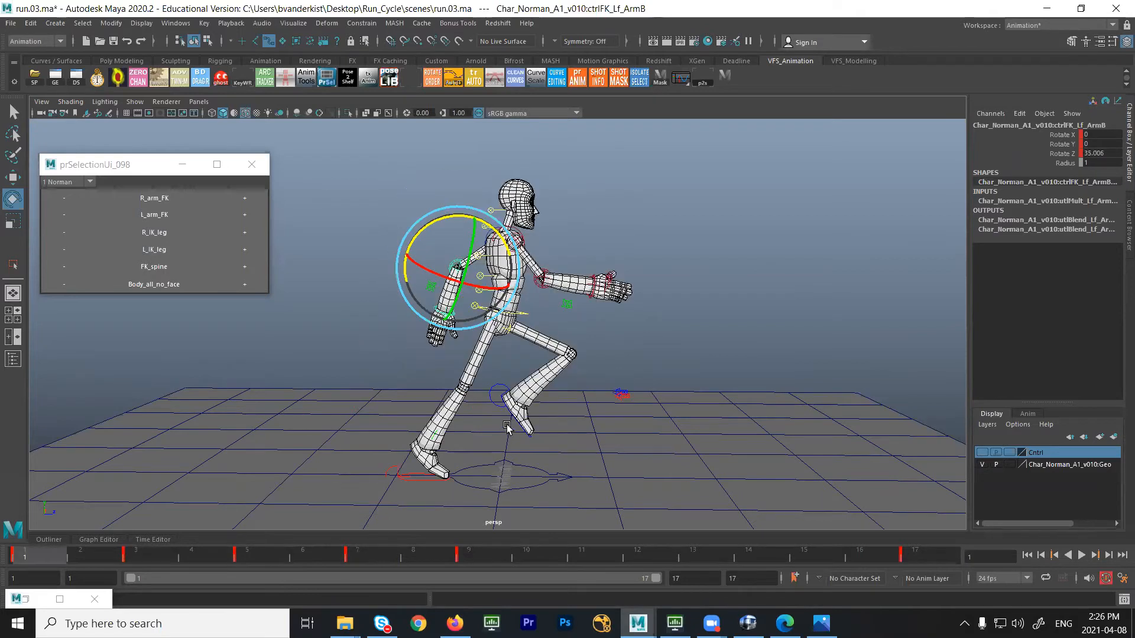
key(period)
key(period)
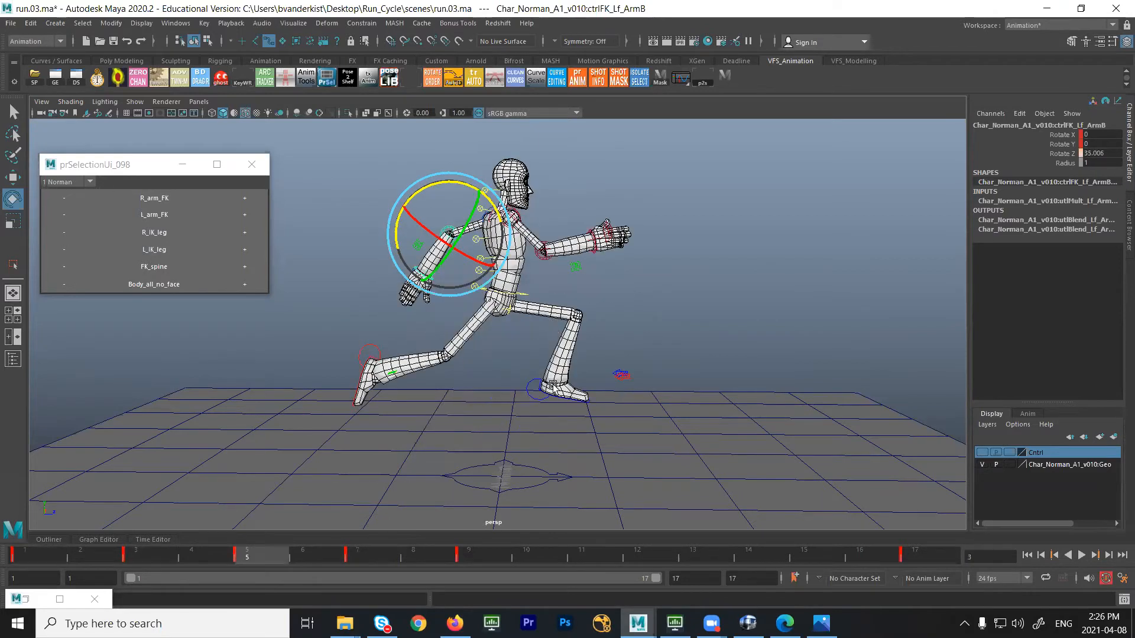
key(period)
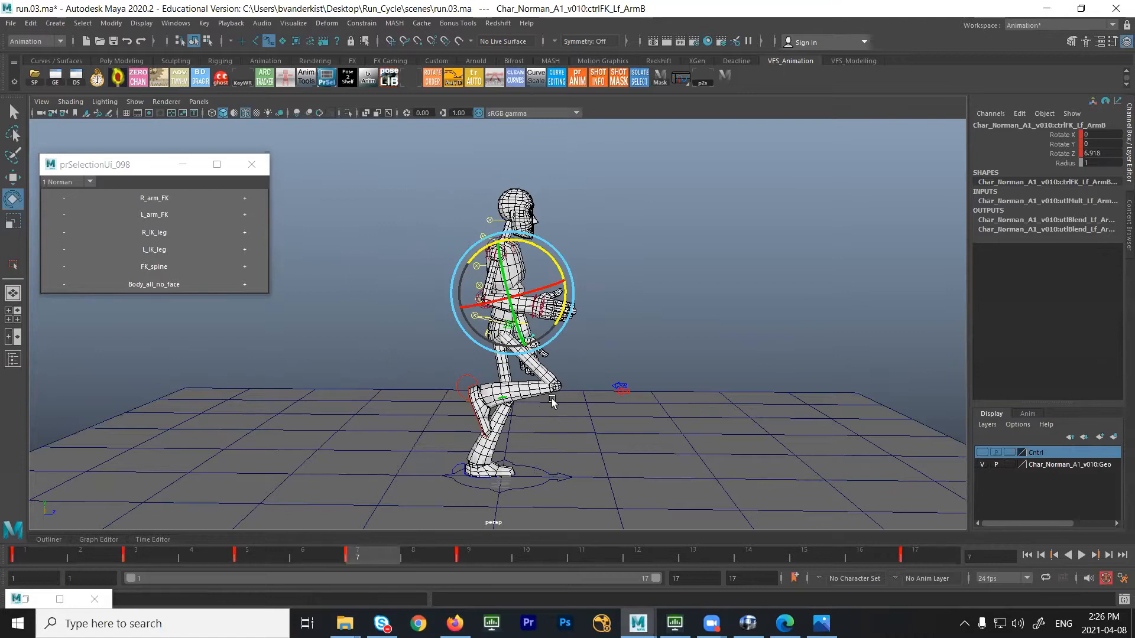
key(period)
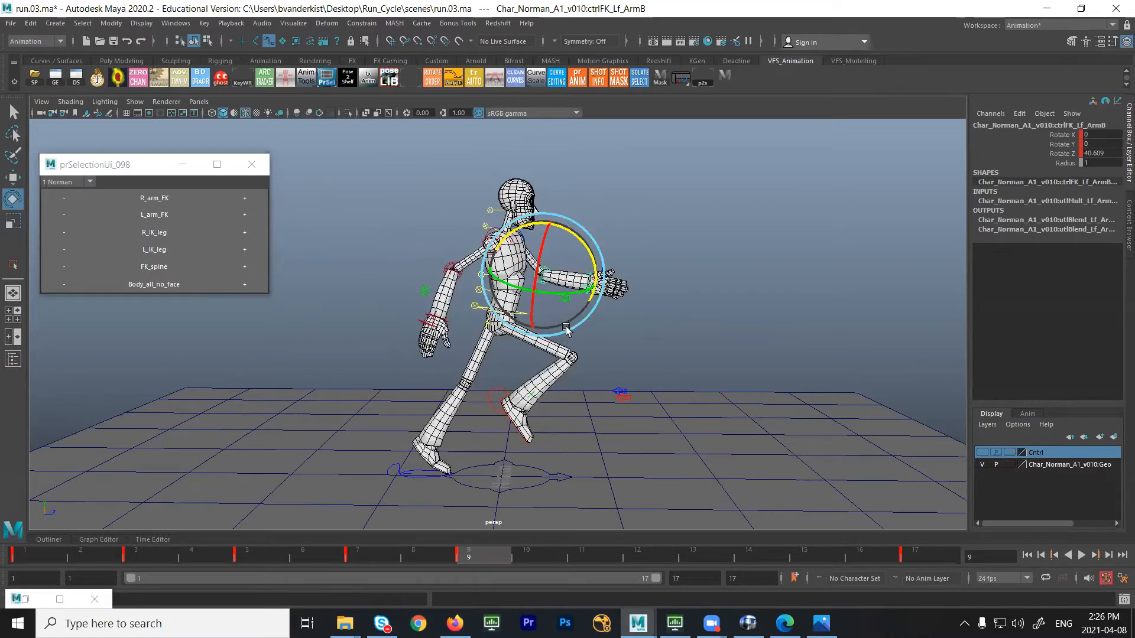
Select all the rig controls and copy the poses at frames 3, 5 and 7 to frames 11, 13 and 15
key(q)
drag(373, 175, 709, 441)
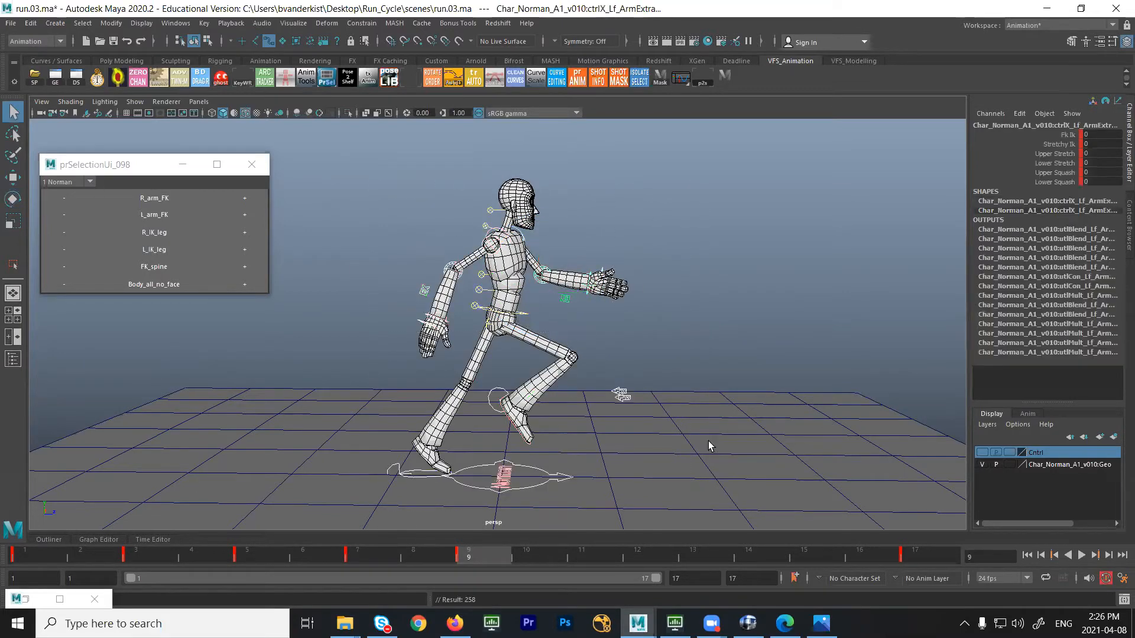
click(135, 561)
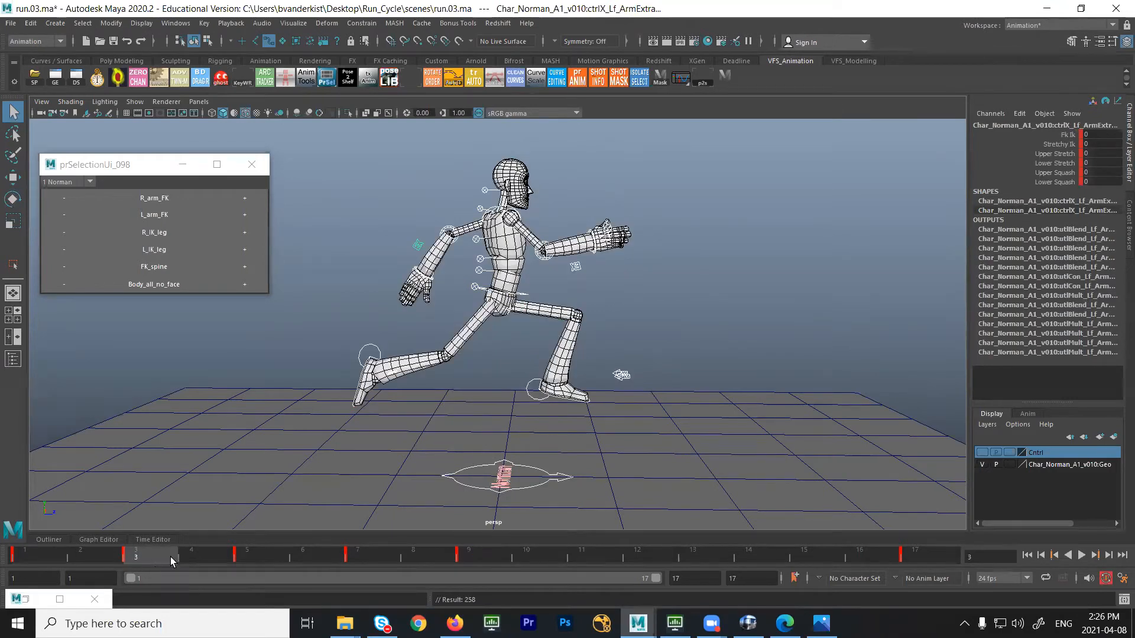
click(43, 558)
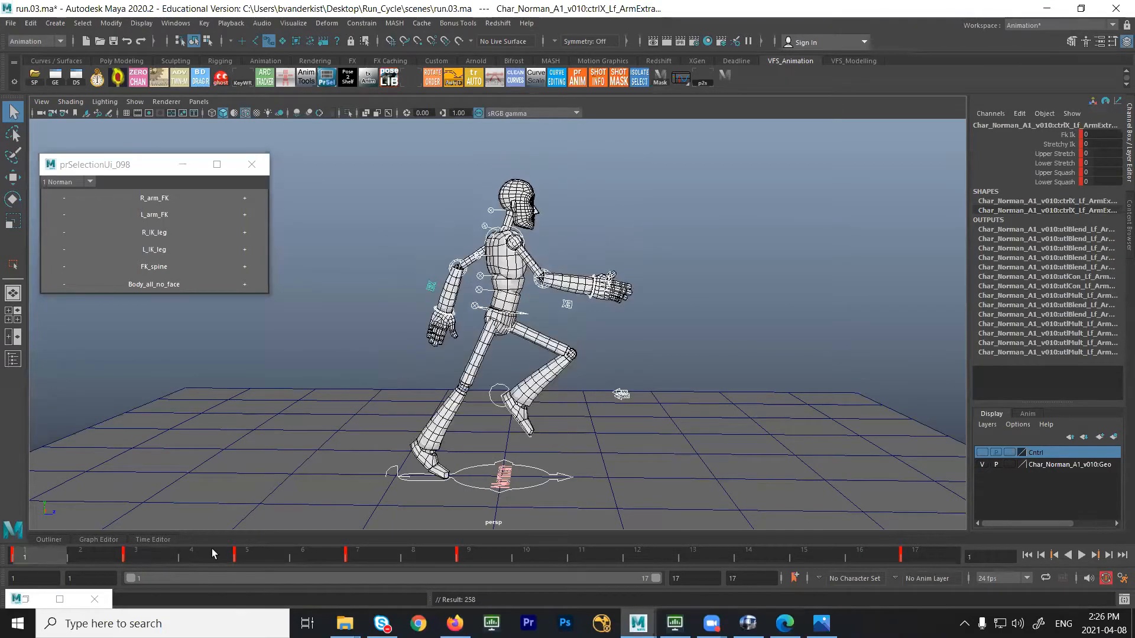
click(482, 557)
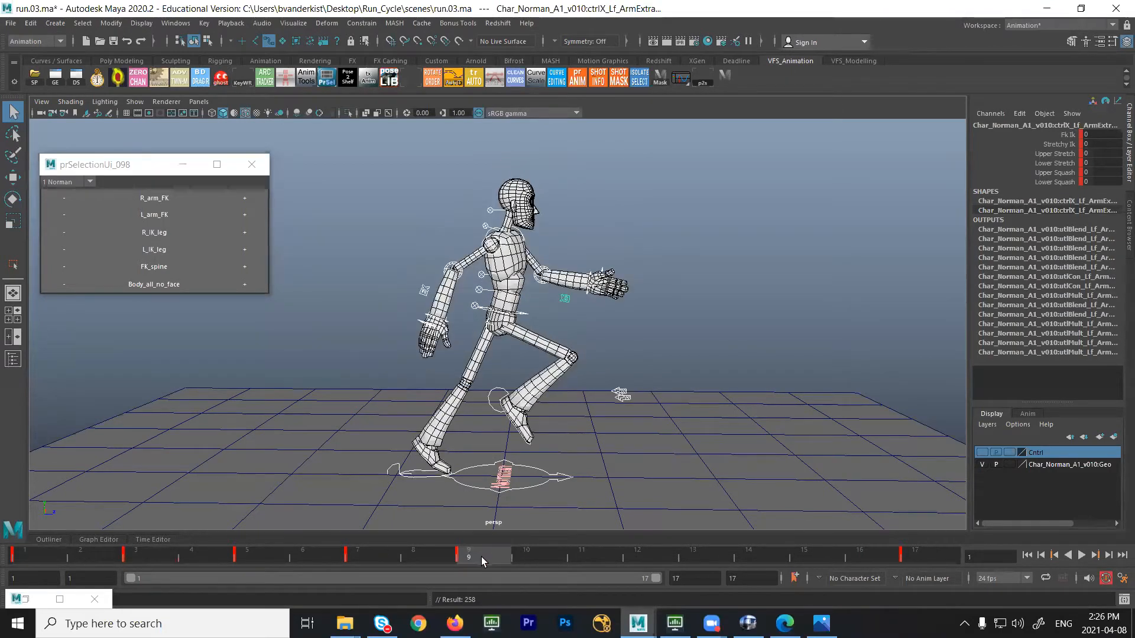
click(151, 556)
mouse_move(156, 557)
mouse_down()
mouse_move(584, 565)
mouse_move(589, 555)
mouse_up()
drag(246, 558, 694, 558)
click(360, 557)
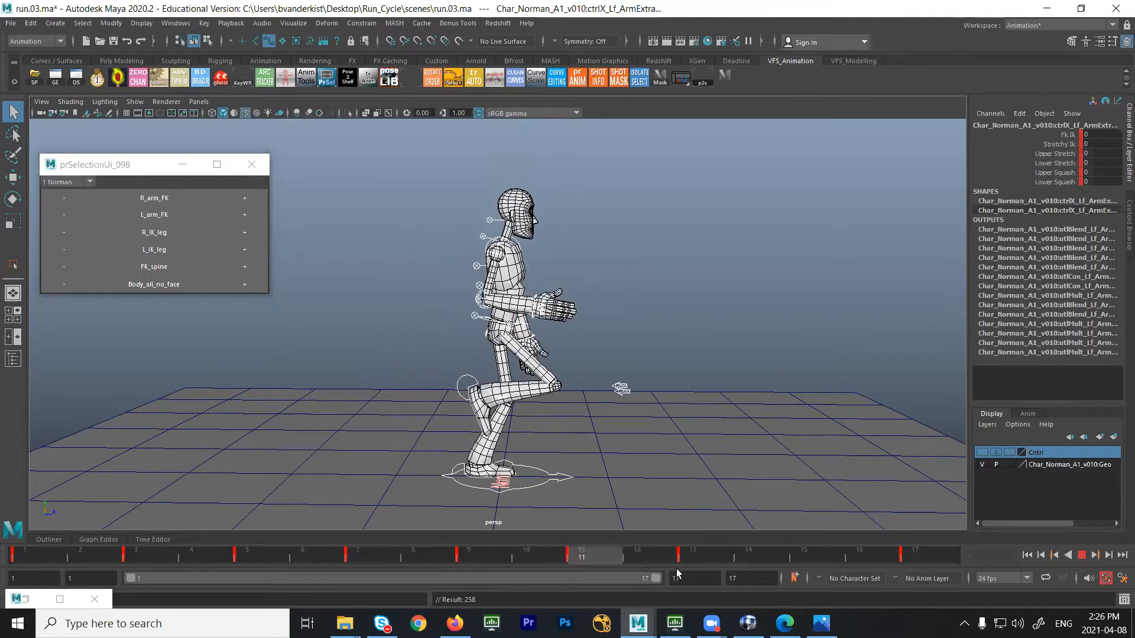
click(808, 563)
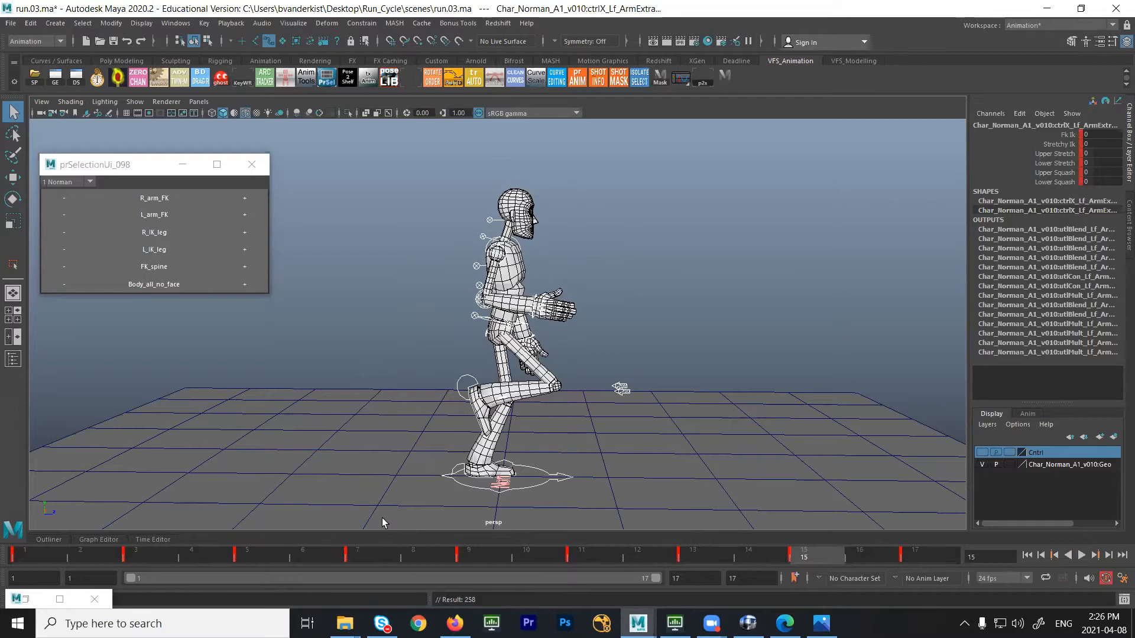
Display the character as a flat silhouette on a black background and play back the 17-frame range
key(7)
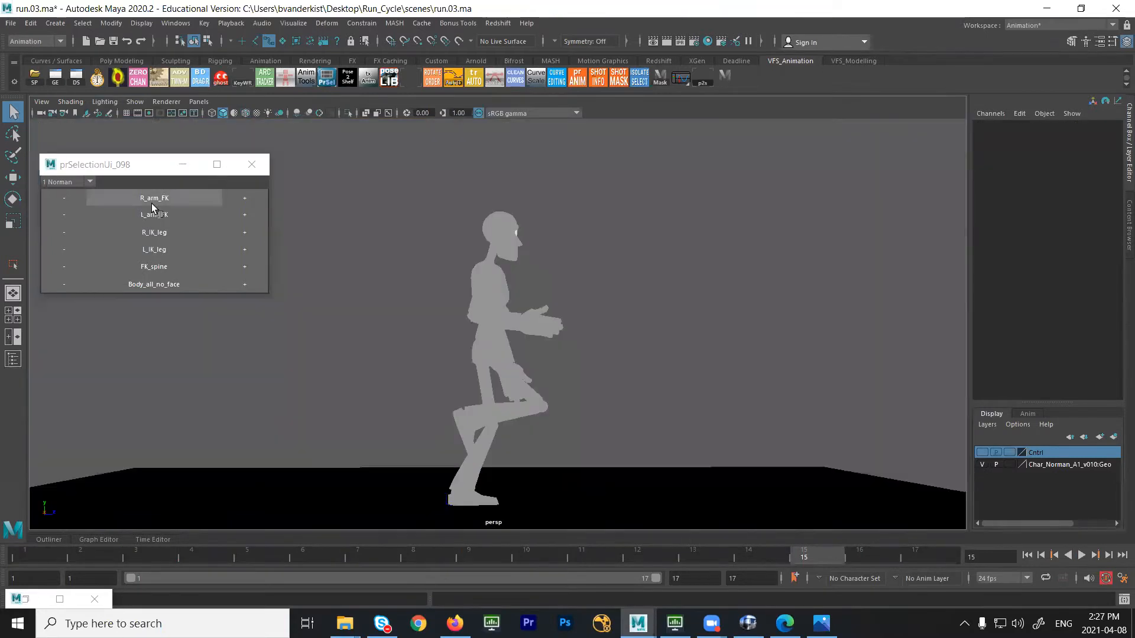
key(alt+b)
key(alt+b)
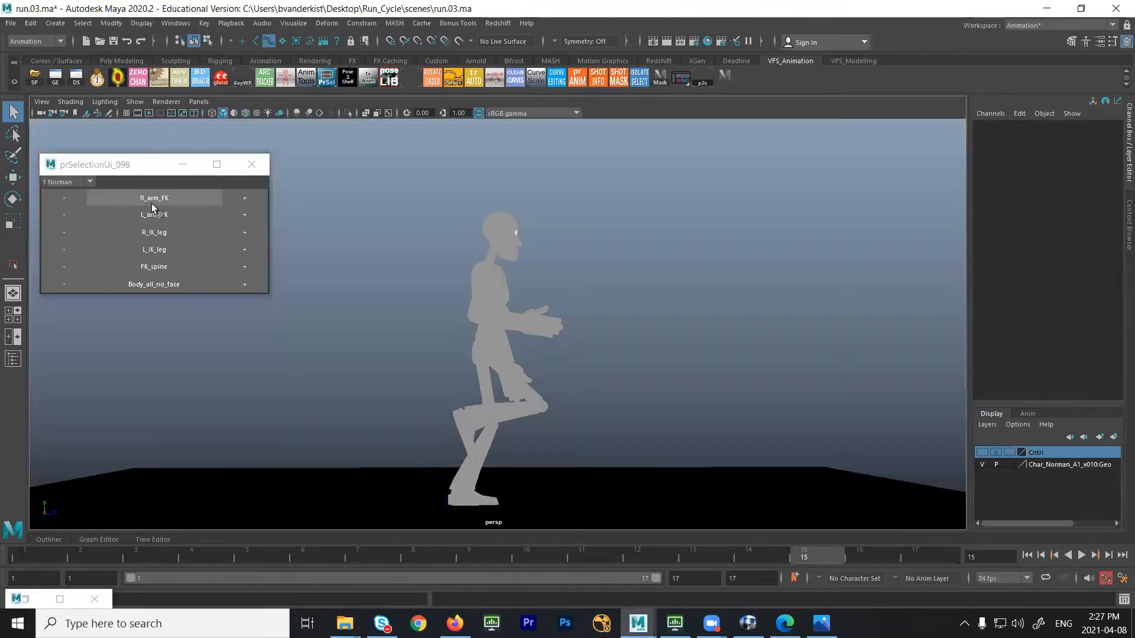
key(alt+b)
key(alt+v)
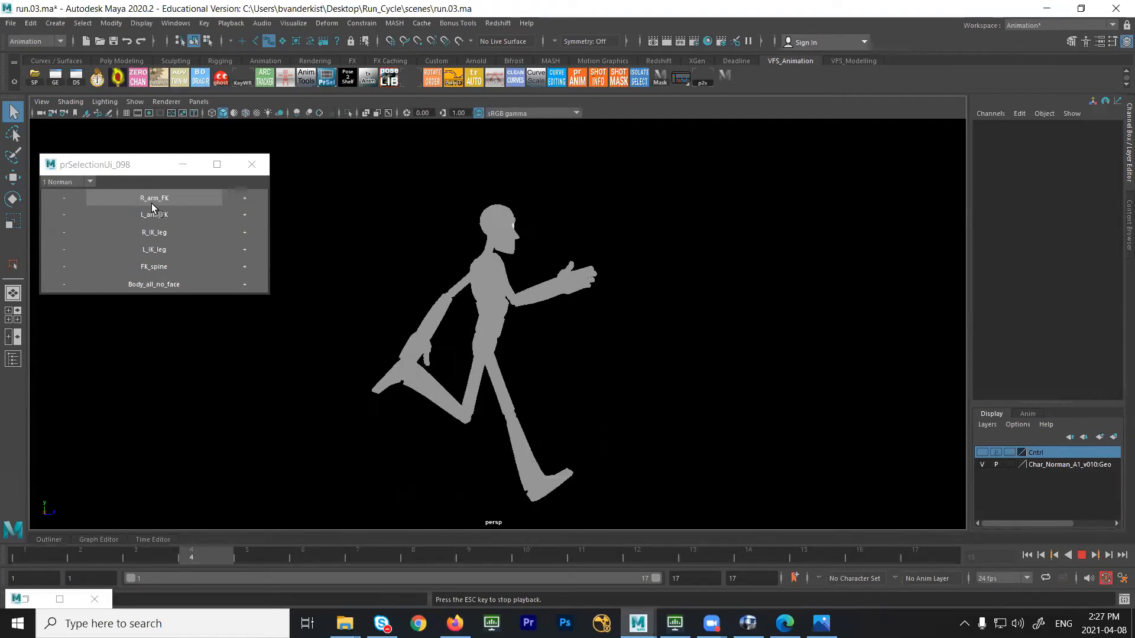
key(Escape)
Shorten the playback range to frames 1 to 9 and play the first half of the cycle
click(465, 554)
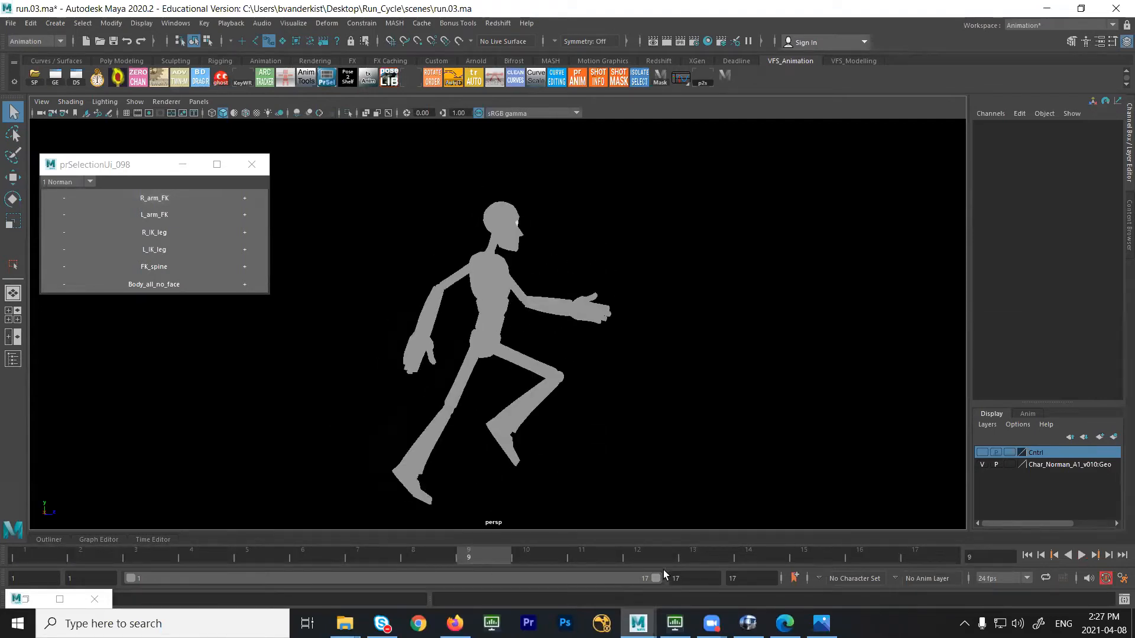
drag(635, 580, 397, 557)
key(alt+v)
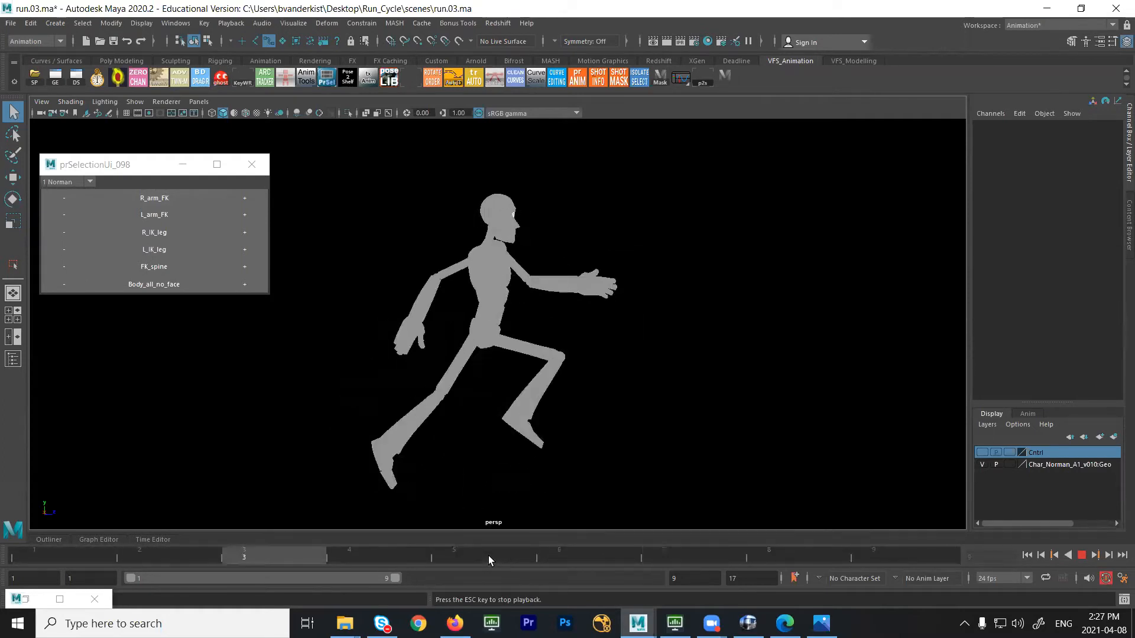
key(Escape)
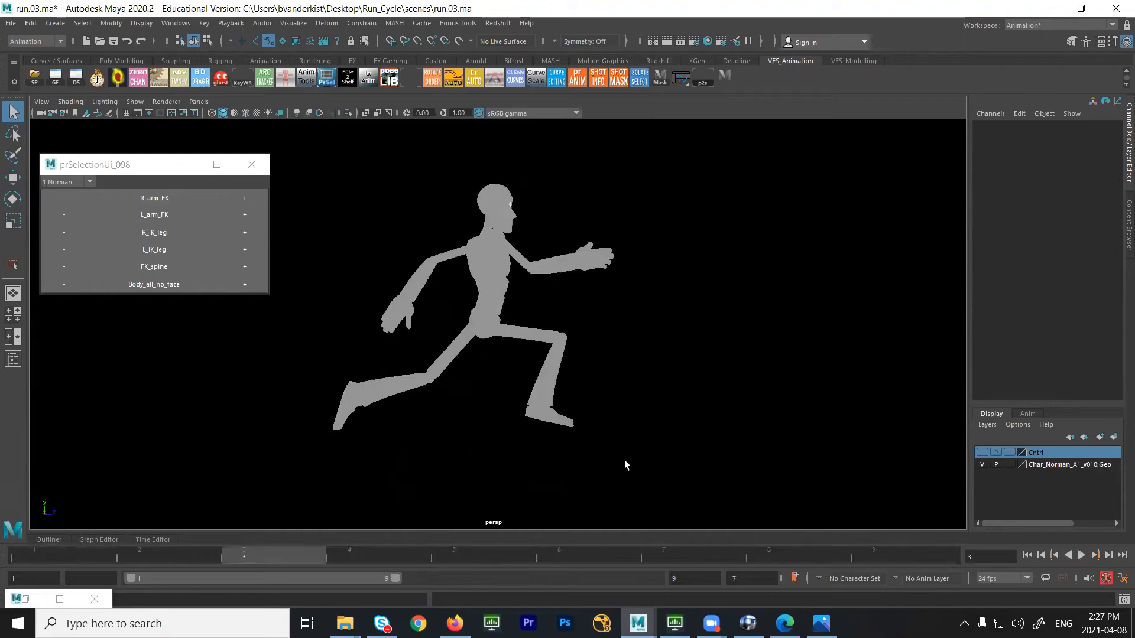
Extend the playback range to frame 17 and switch the viewport to default lighting
drag(395, 579, 655, 579)
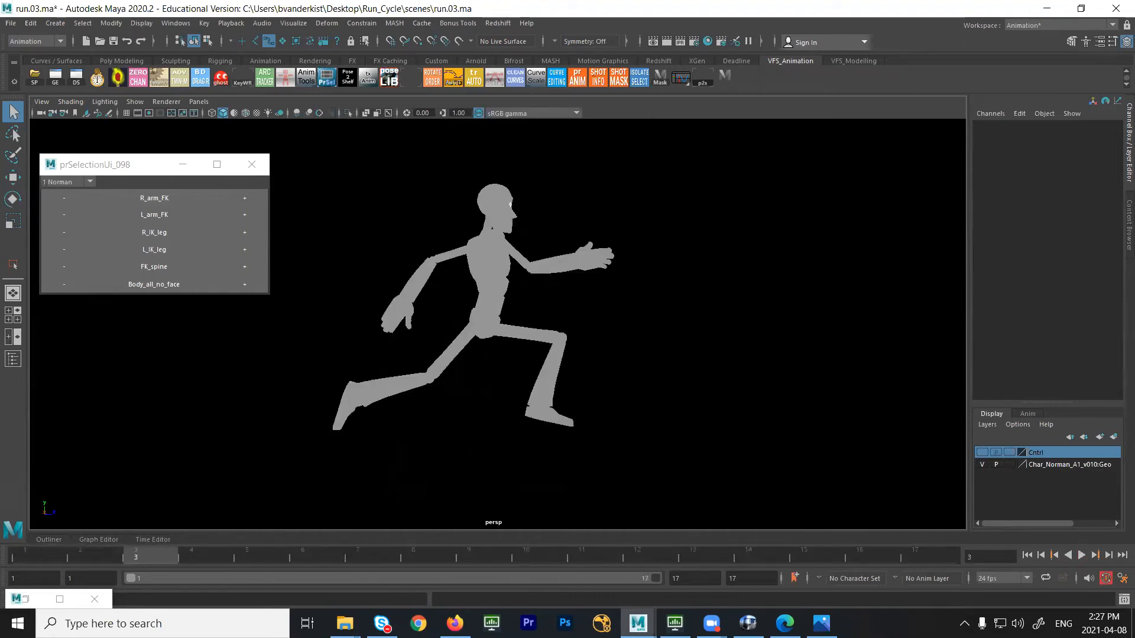
click(107, 104)
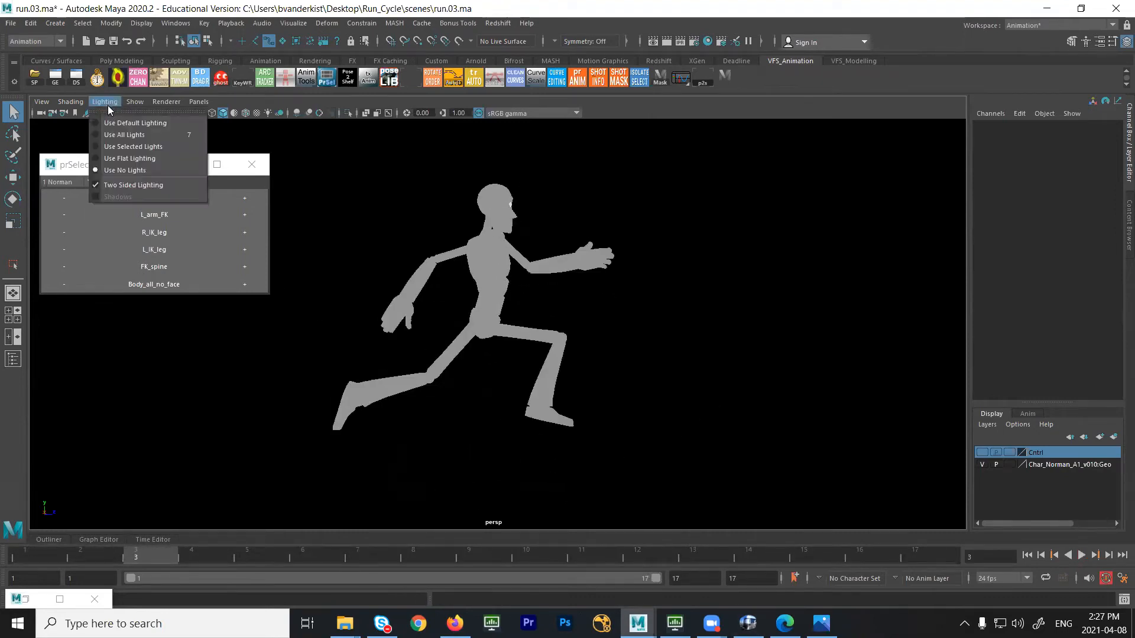
click(124, 122)
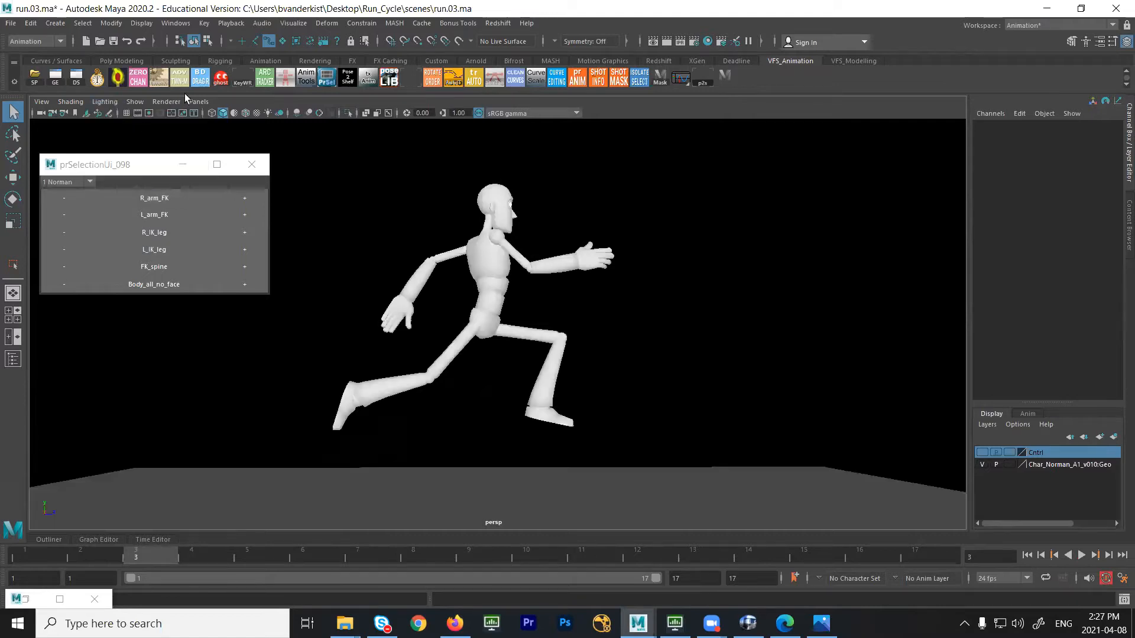
Turn on wireframe over the shaded character, restore the blue gradient background and show the rig's control curves
click(245, 113)
key(alt+b)
key(alt+b)
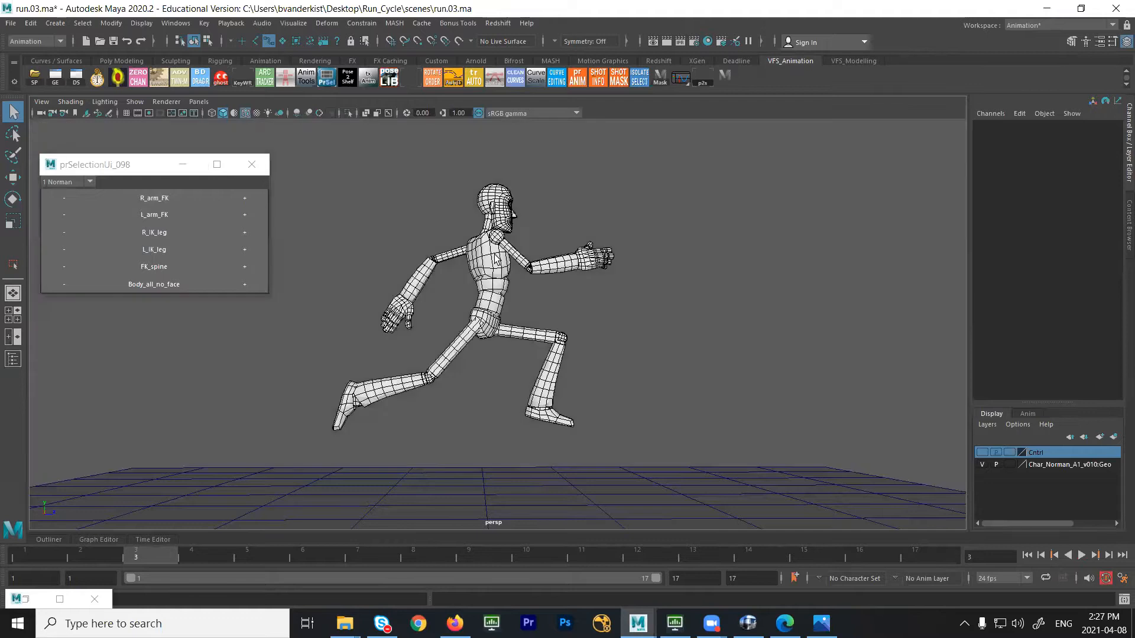
key(alt+b)
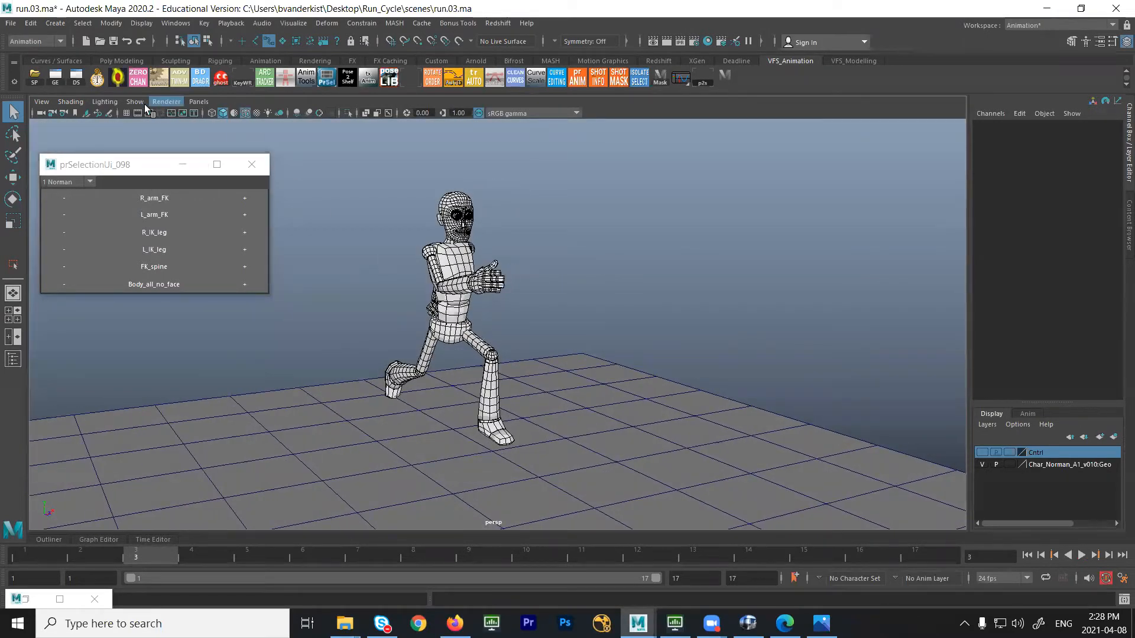
click(136, 101)
click(152, 176)
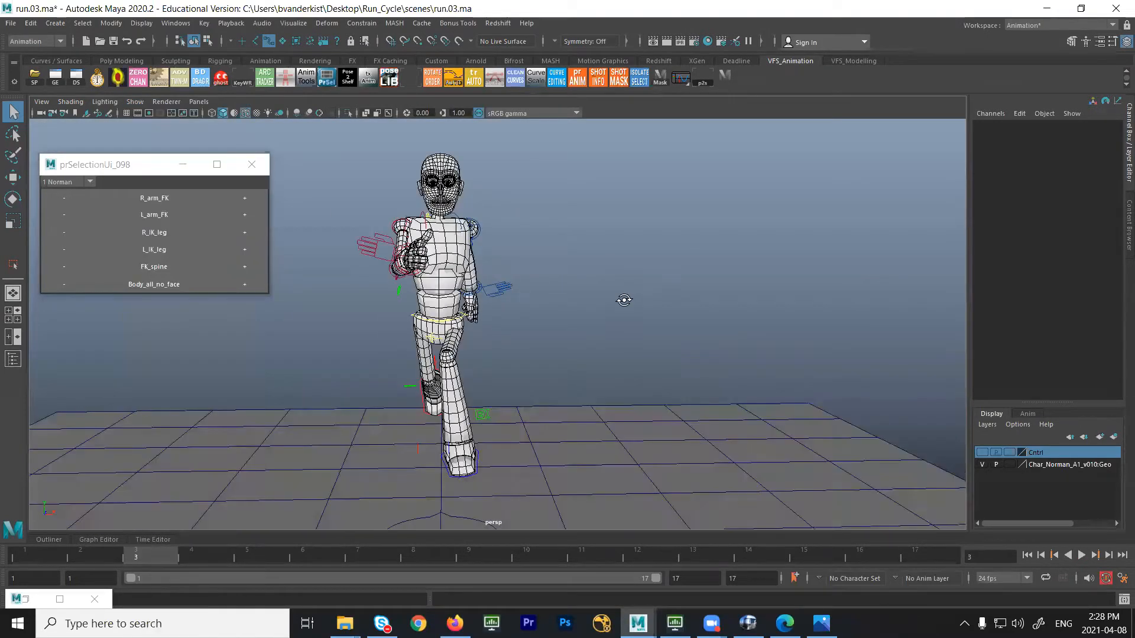
alt+drag(624, 300, 473, 463)
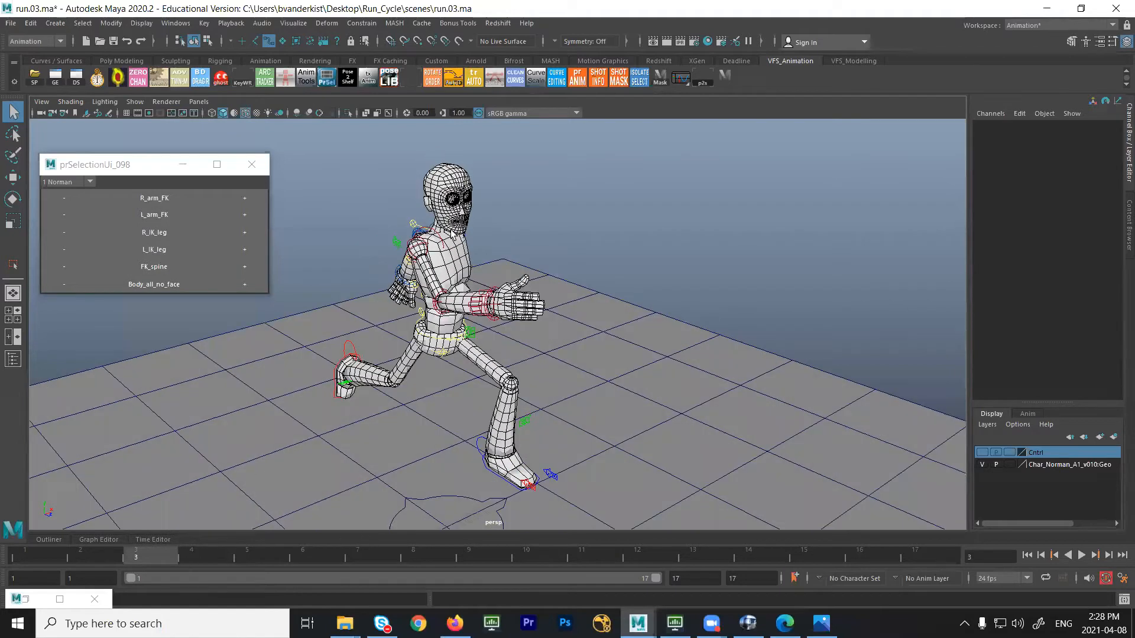
At frame 11, copy the FK keys of both arms and paste them in opposite order to swap the arm poses
click(165, 282)
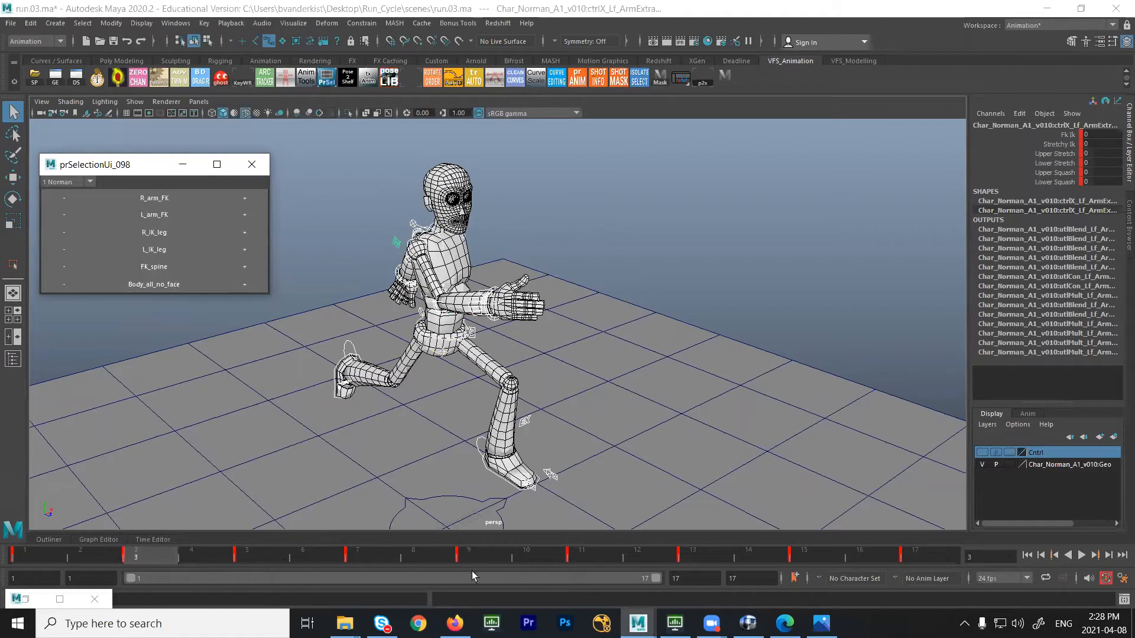
click(588, 555)
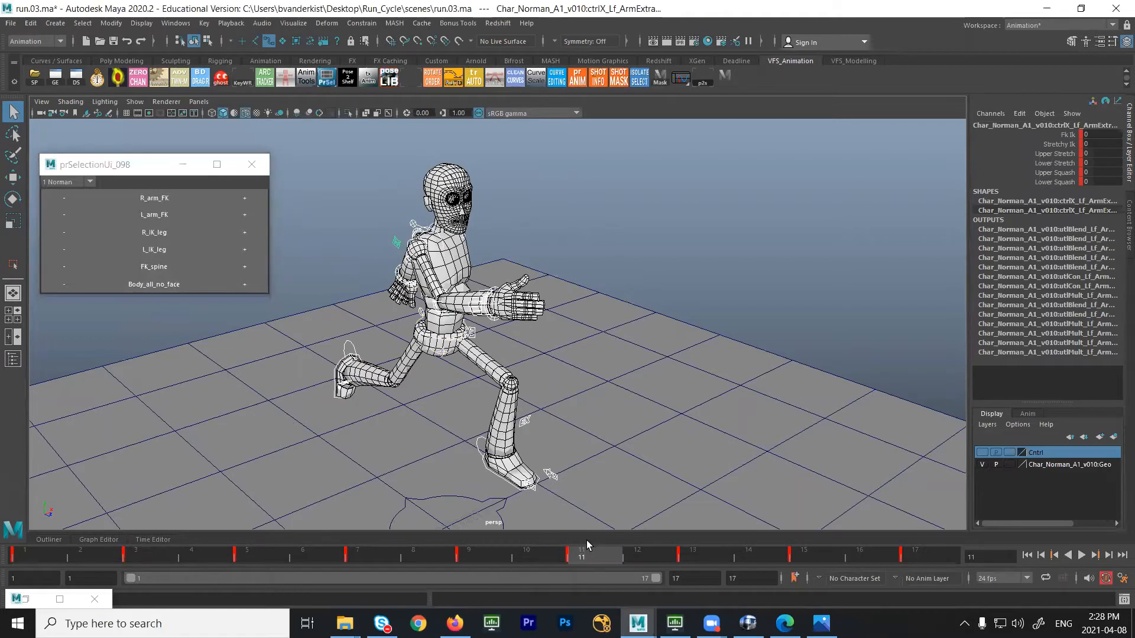
click(477, 555)
key(period)
key(comma)
key(period)
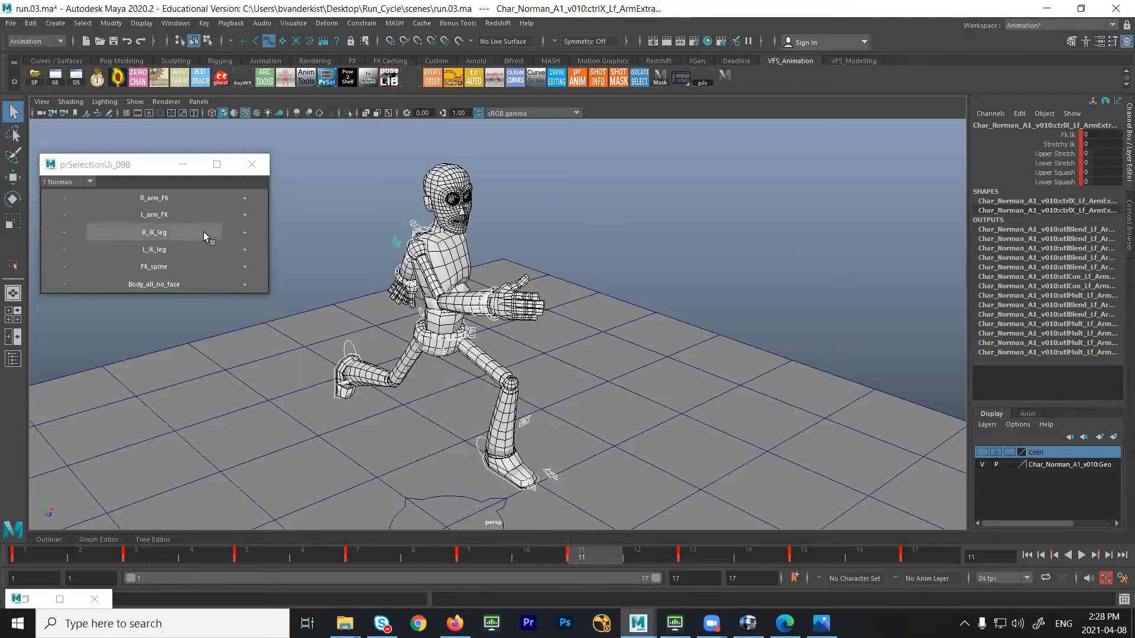
click(188, 197)
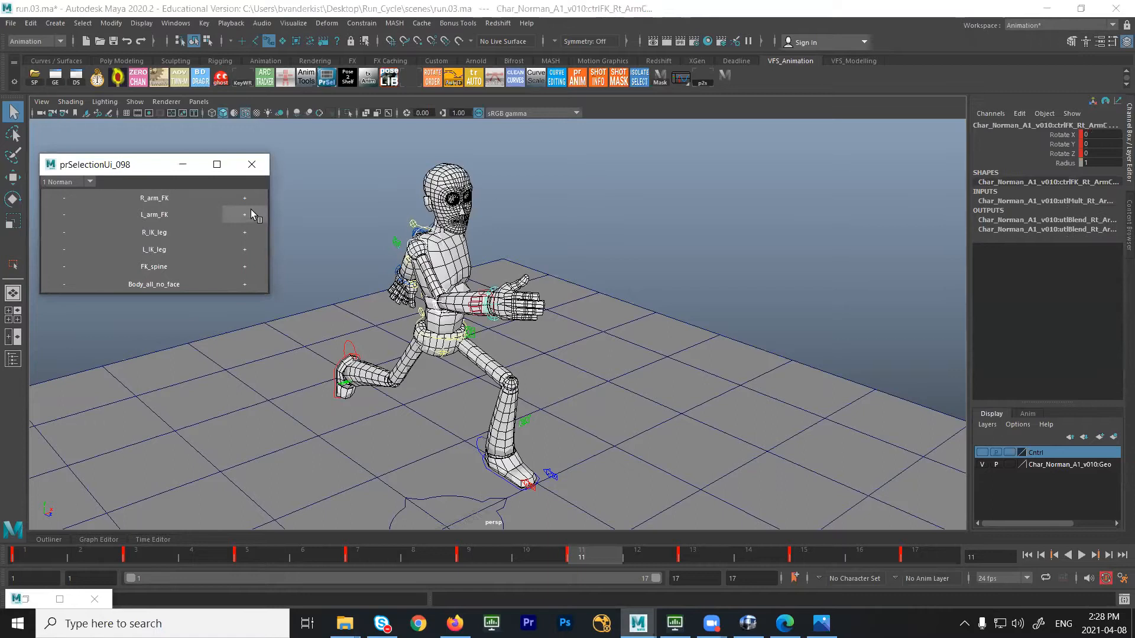
right_click(609, 565)
click(528, 245)
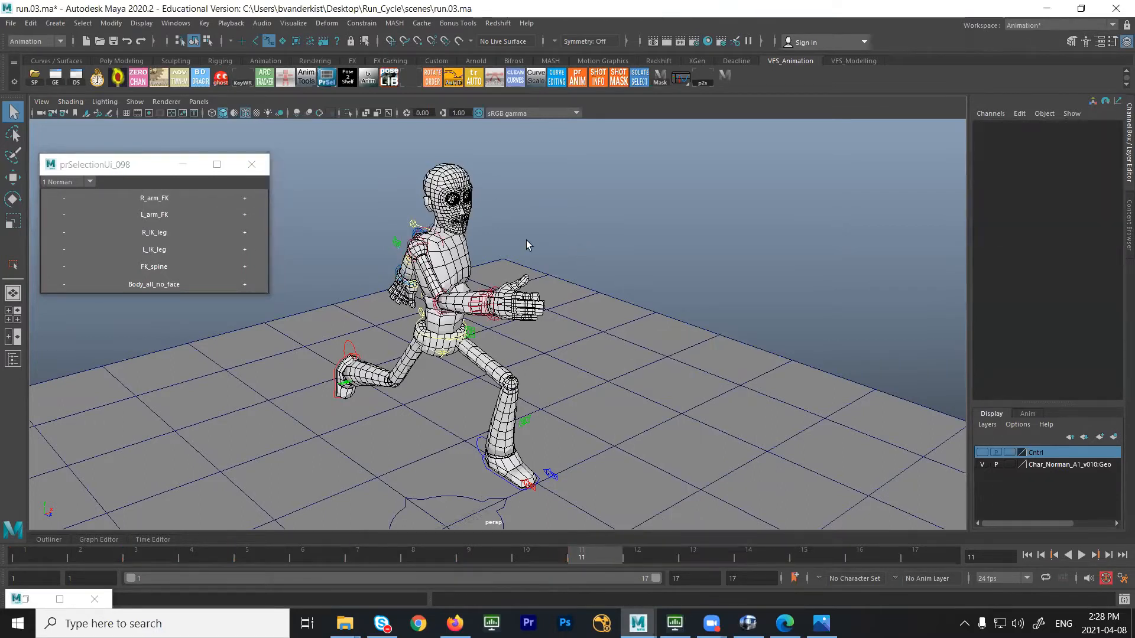
click(212, 214)
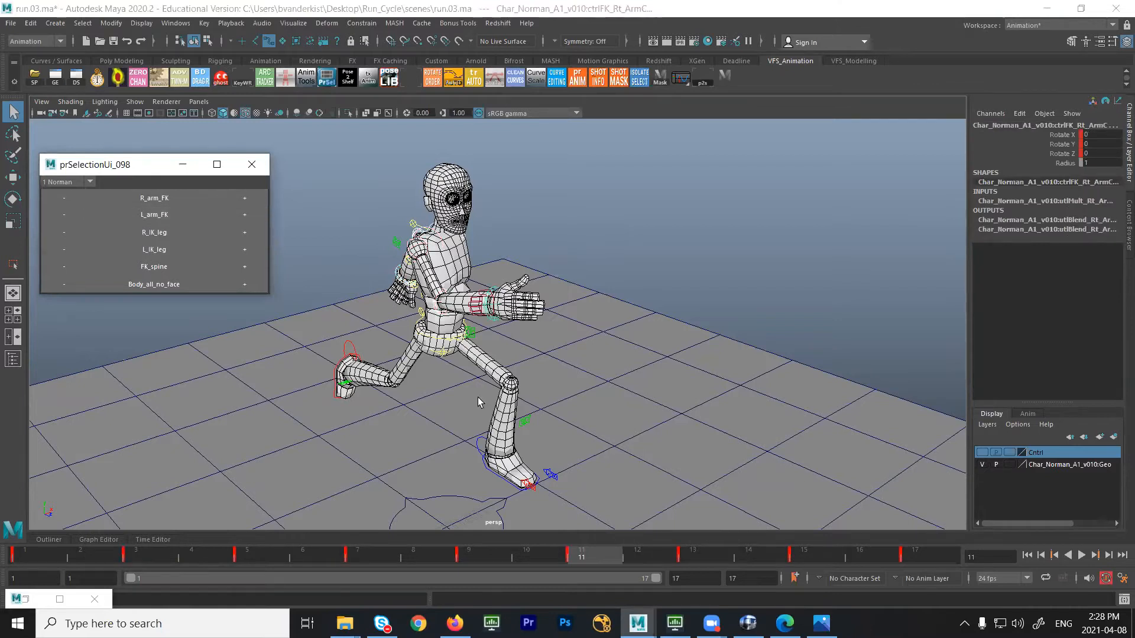
right_click(614, 555)
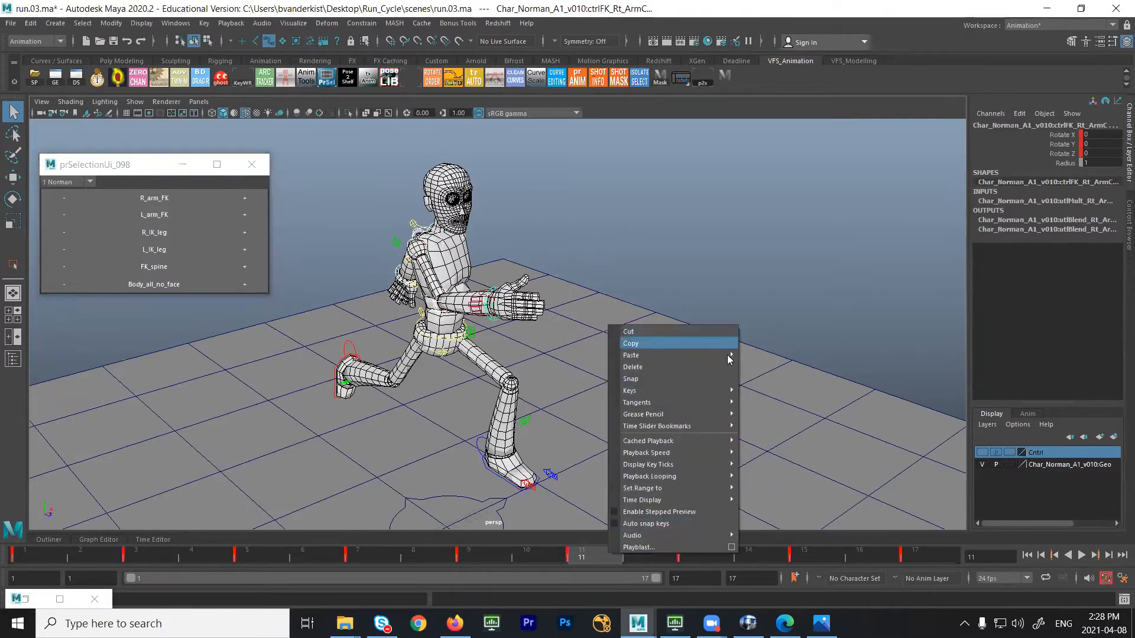
click(760, 354)
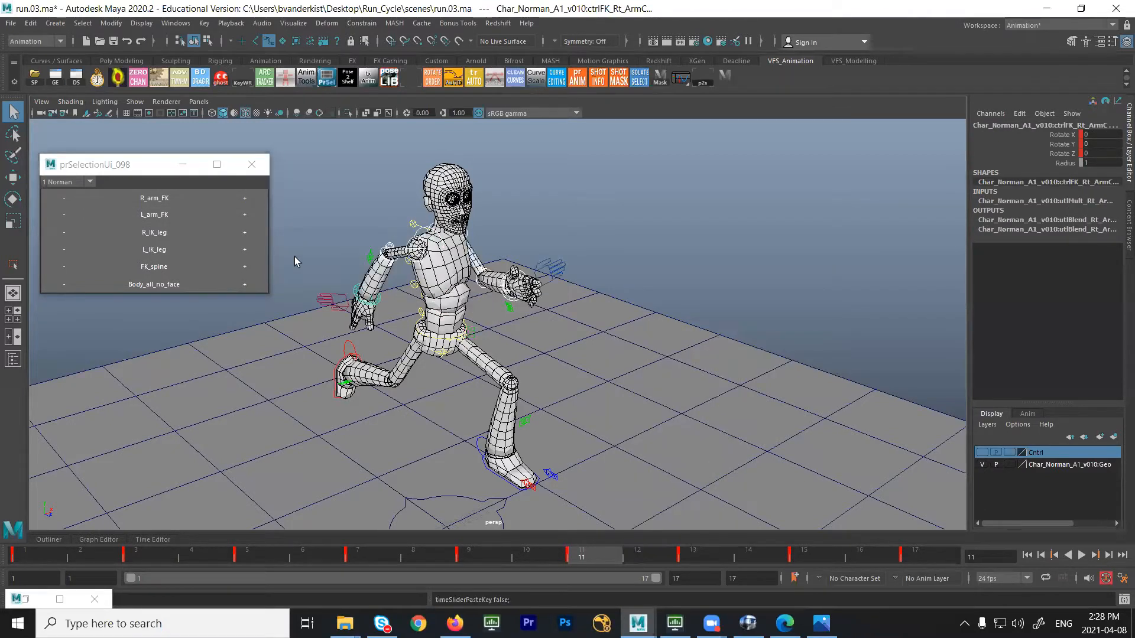
At frame 11, copy the IK keys of both legs and paste them in opposite order to swap the leg poses
click(198, 230)
click(240, 250)
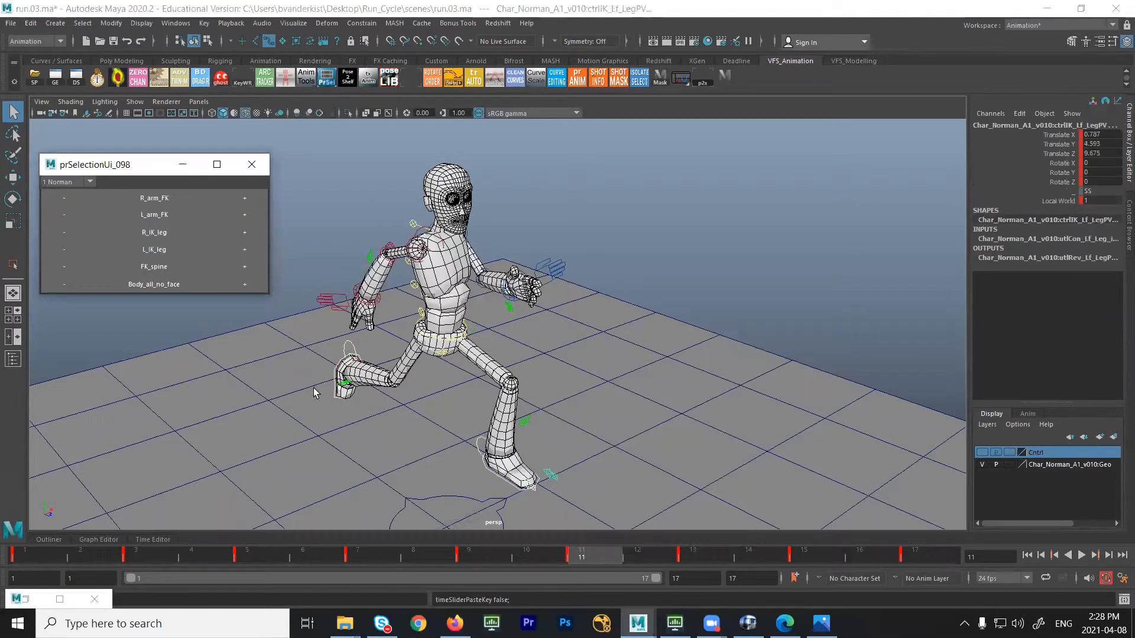
right_click(580, 555)
click(618, 347)
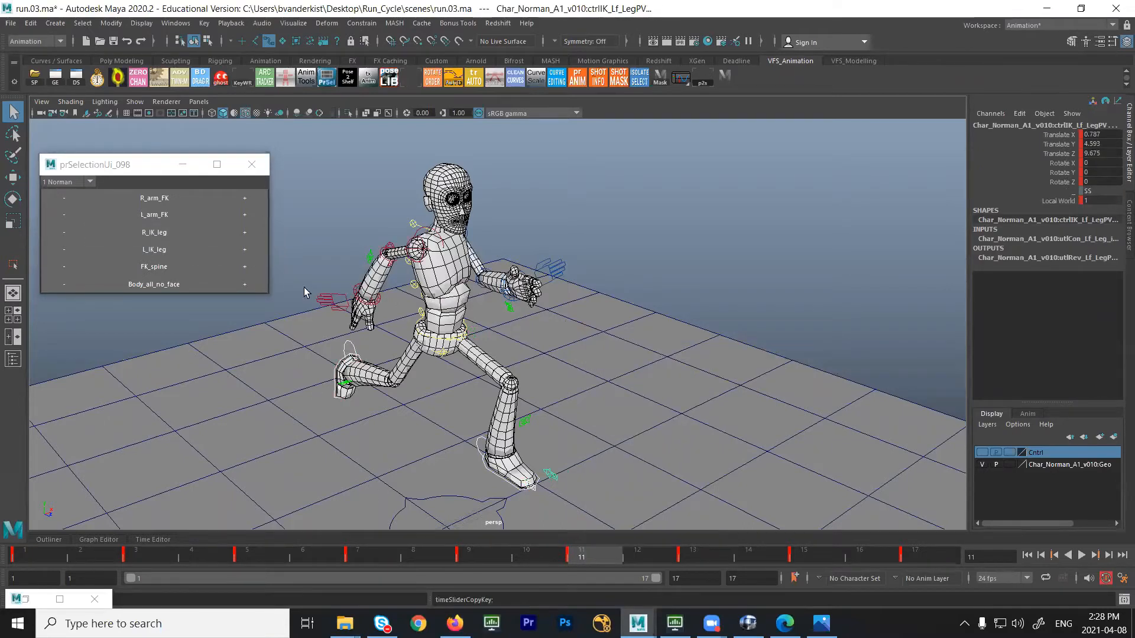
click(303, 287)
click(177, 248)
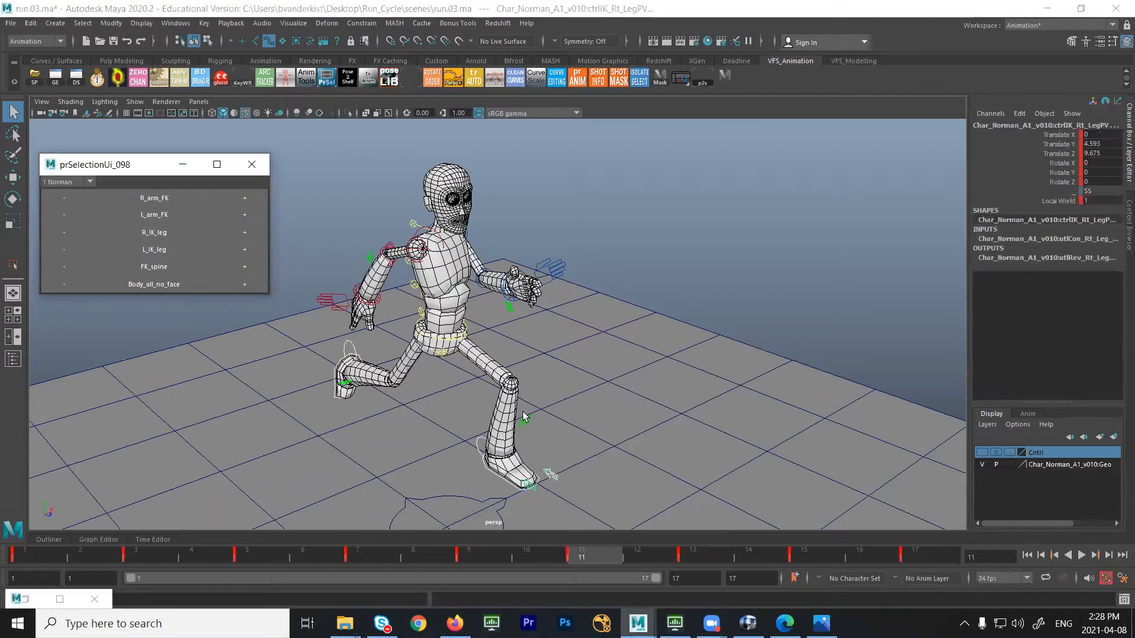
right_click(608, 560)
mouse_move(664, 360)
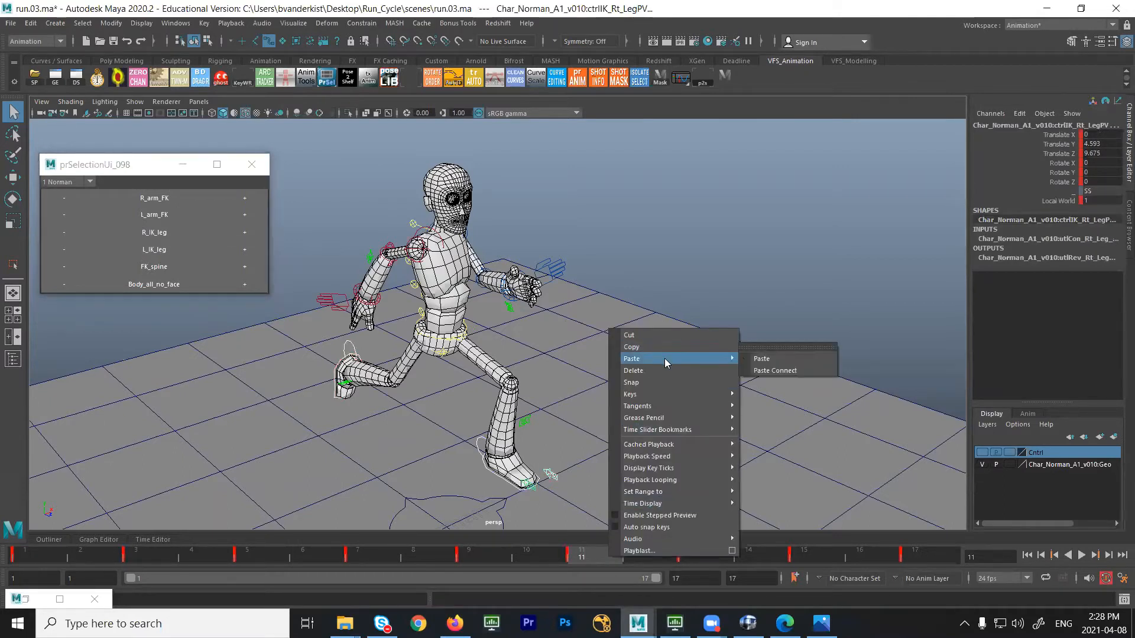
Mirror the torso twist at frame 11 by setting the hip control's Rotate X to -25.143 and reversing the FK spine controls' Rotate X
alt+drag(576, 376, 500, 338)
click(439, 339)
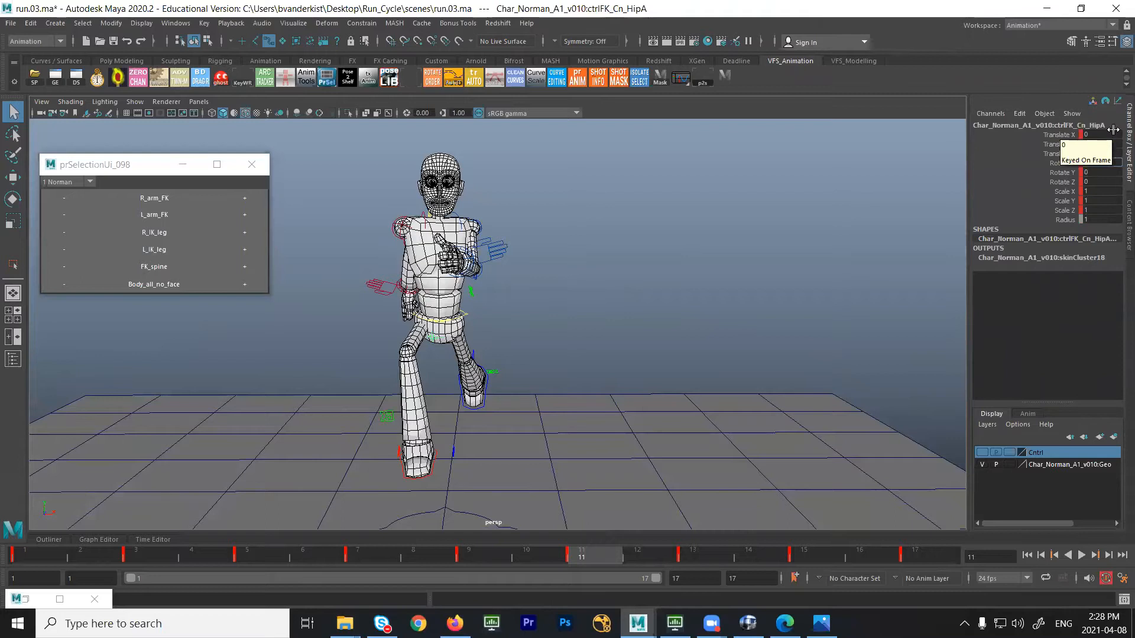
key(Return)
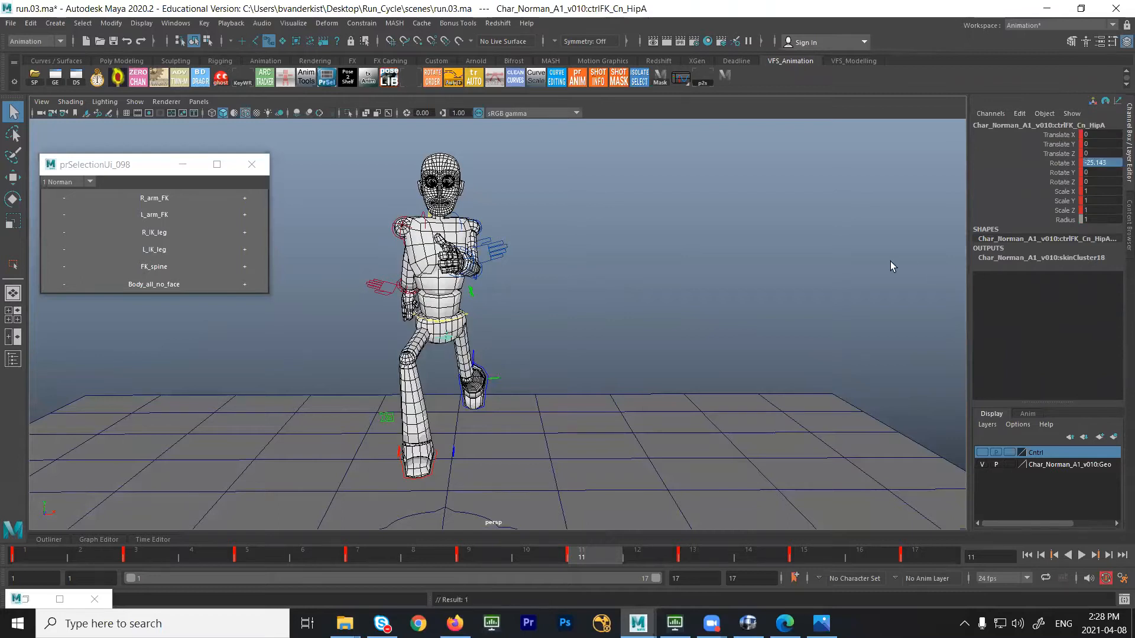
click(153, 266)
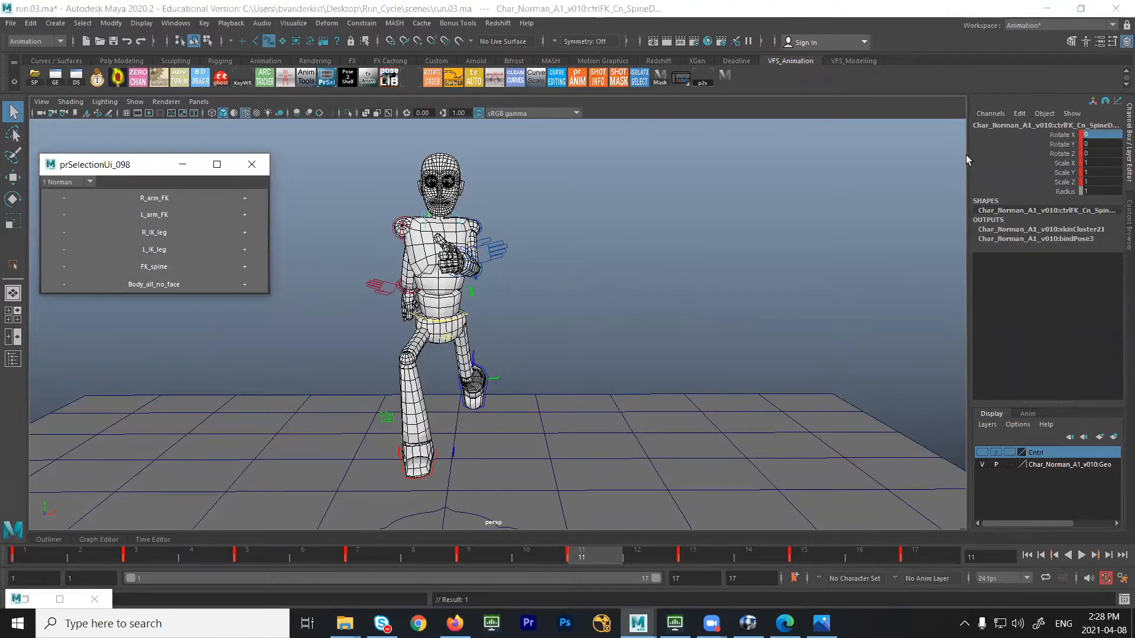
alt+drag(568, 301, 606, 335)
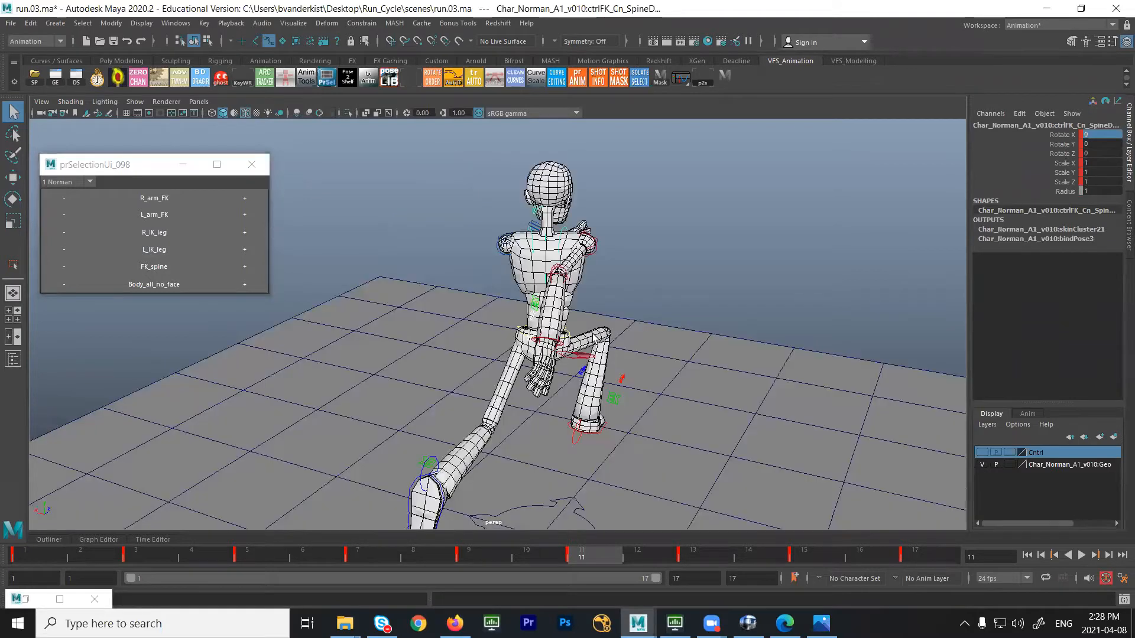
key(e)
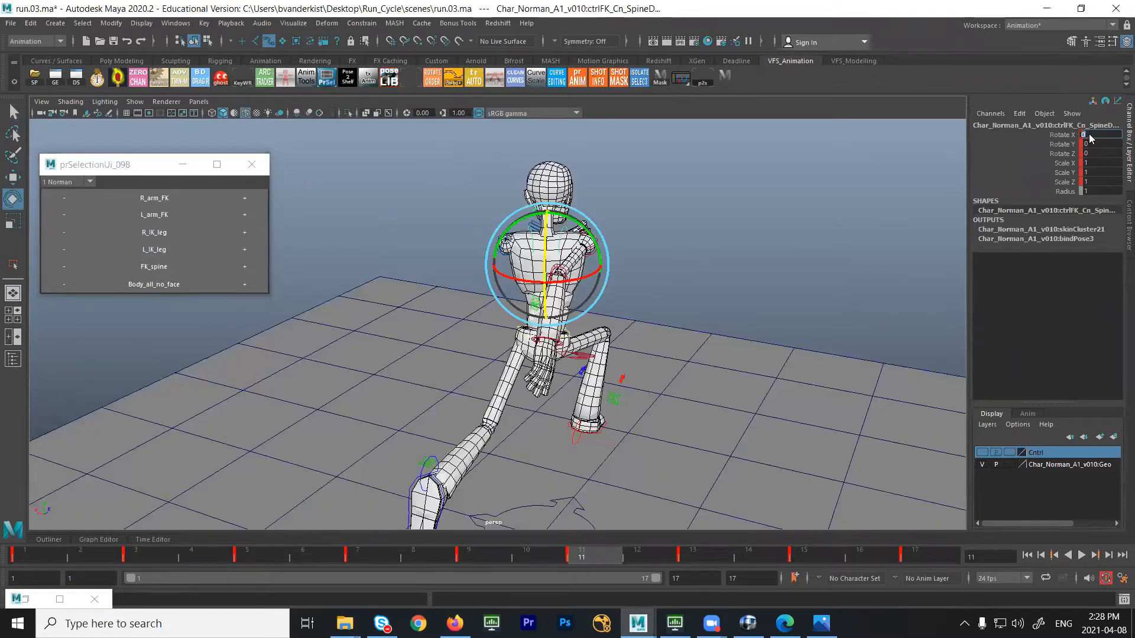
text(0)
key(Return)
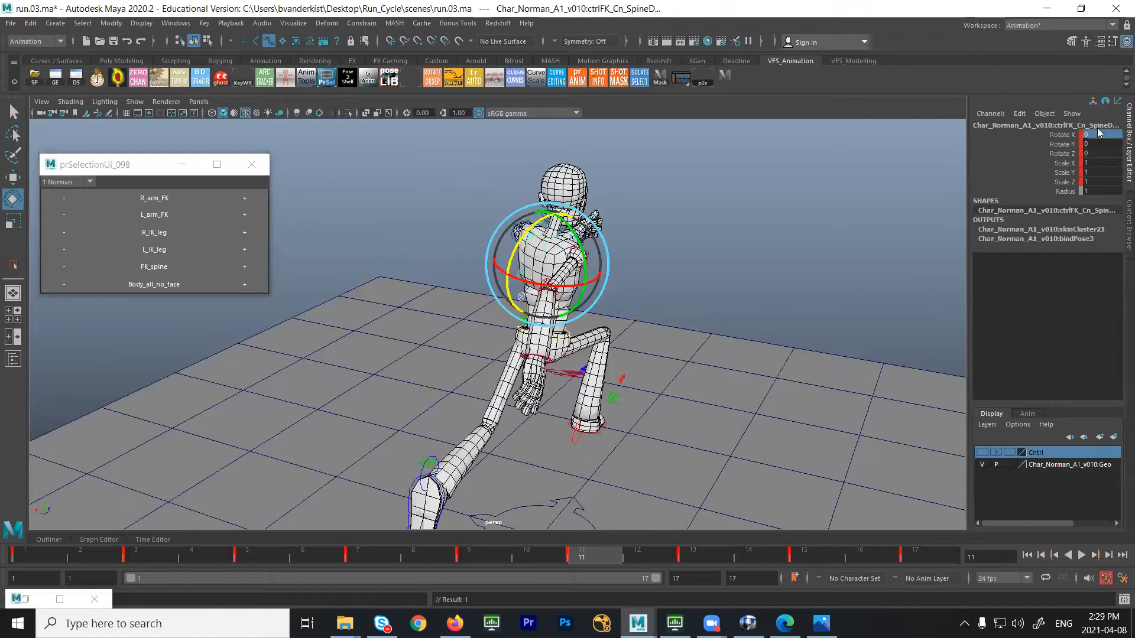
Multiply the FK spine controls' Rotate X by -1 at frame 13
alt+drag(615, 236, 650, 410)
key(period)
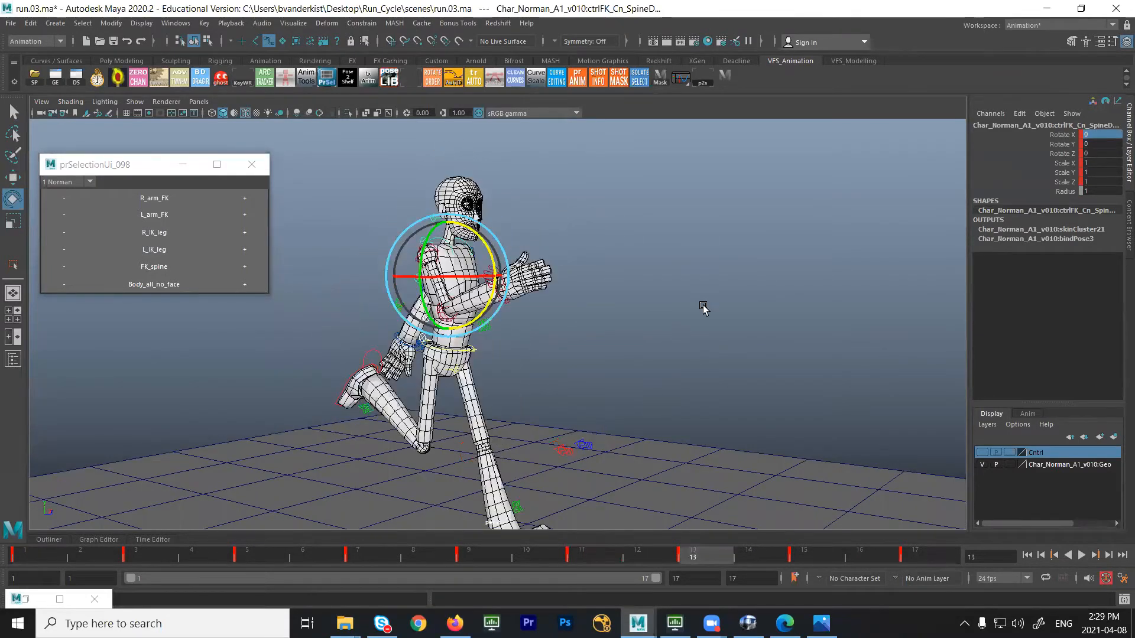
text(-)
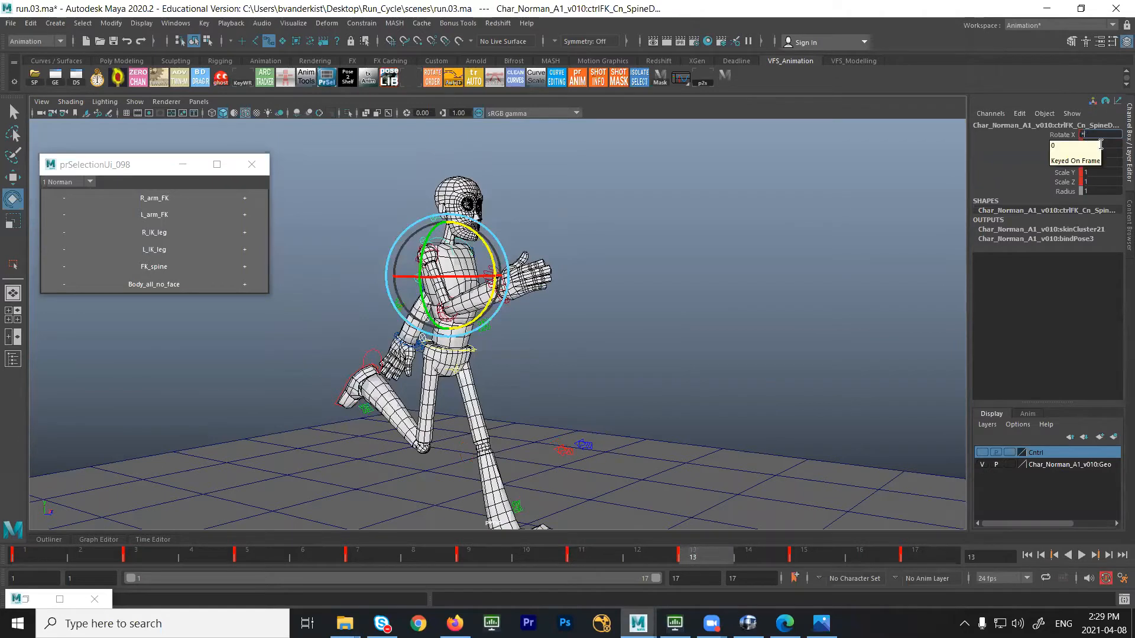
text(1)
key(Return)
At frame 13, swap the left and right arm poses by pasting the copied FK arm keys in opposite order
alt+drag(508, 351, 354, 296)
click(185, 198)
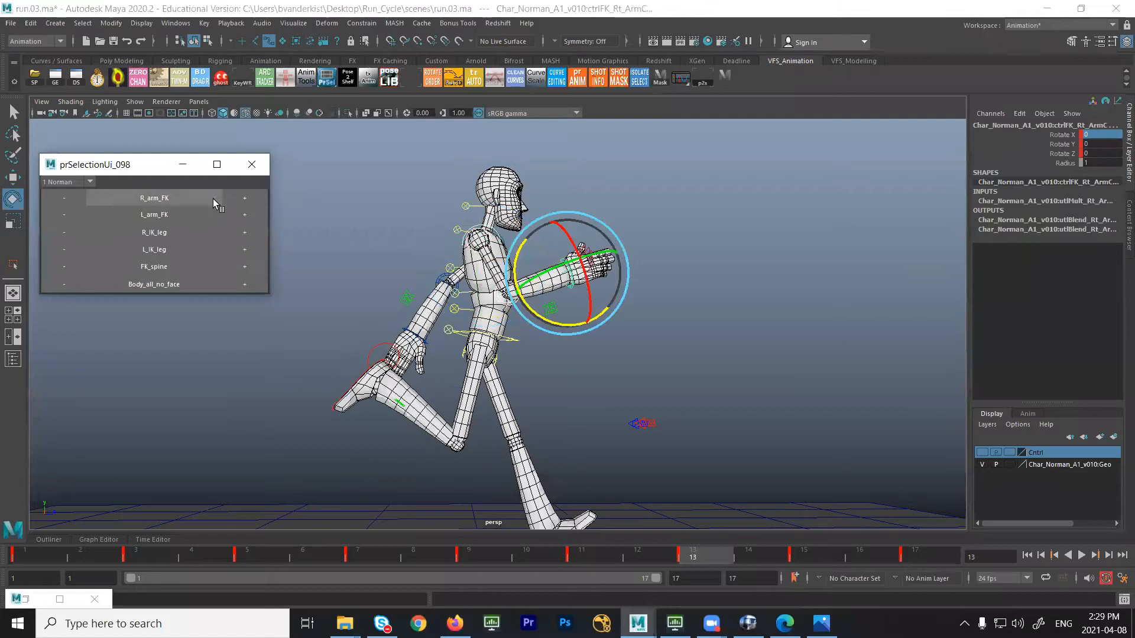
click(212, 214)
right_click(702, 549)
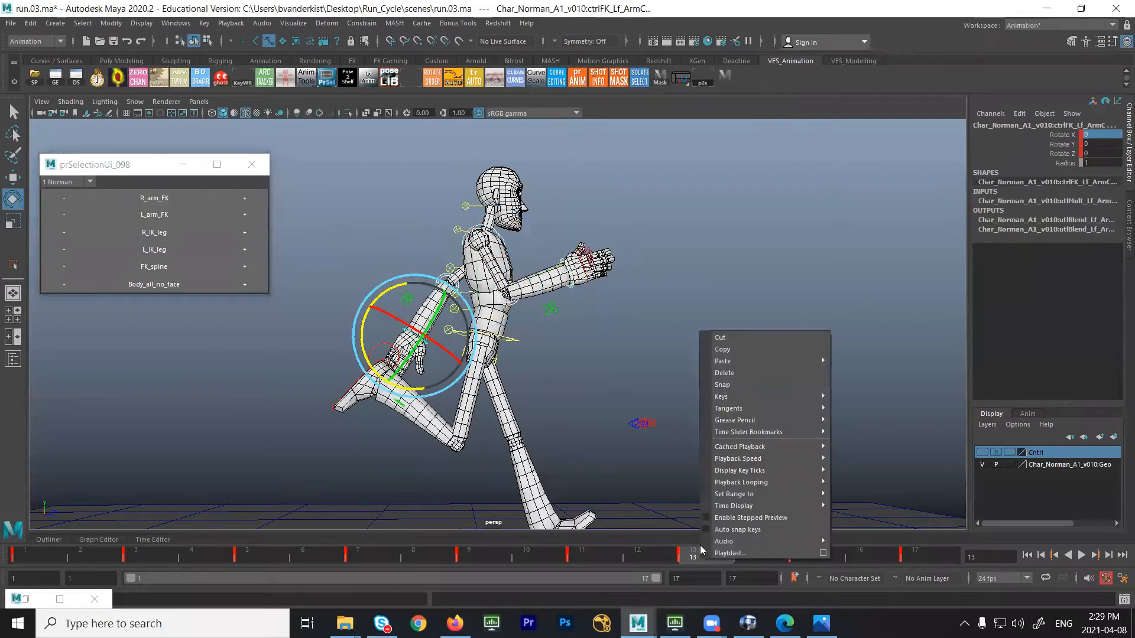
click(343, 232)
click(183, 215)
click(245, 197)
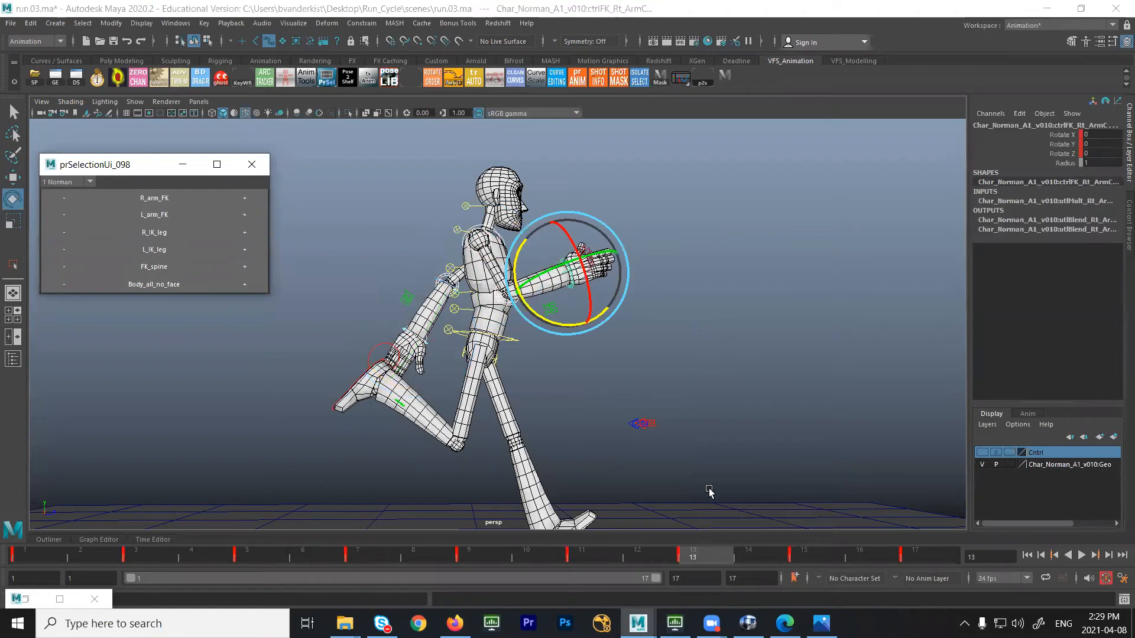
right_click(709, 553)
mouse_move(778, 362)
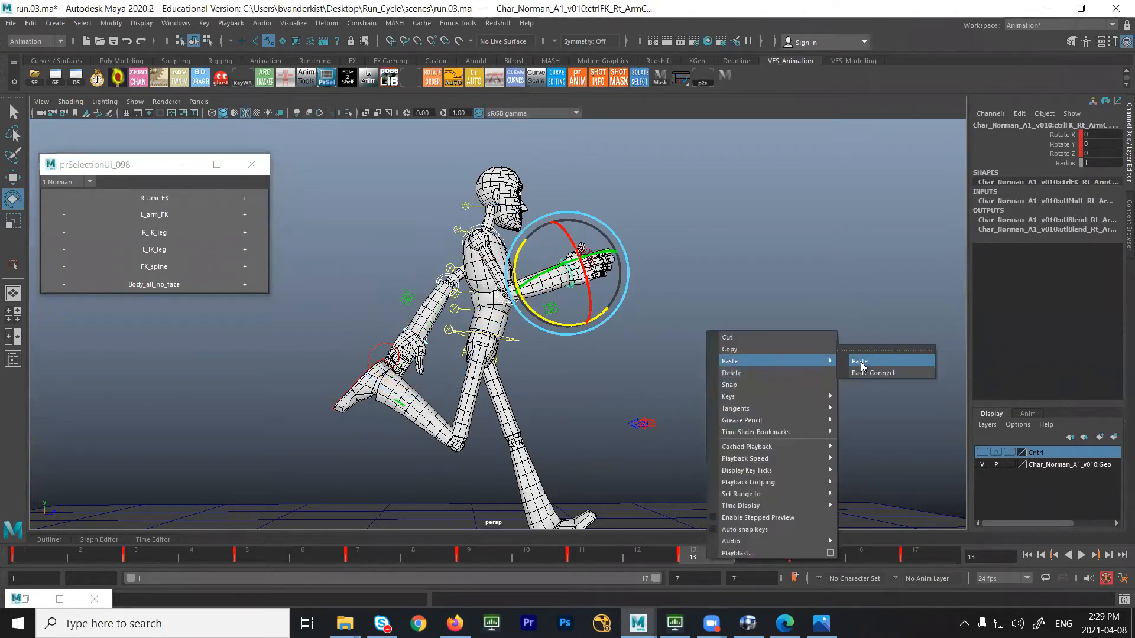
At frame 13, swap the left and right leg poses by pasting the copied IK leg keys in opposite order
click(182, 232)
click(241, 249)
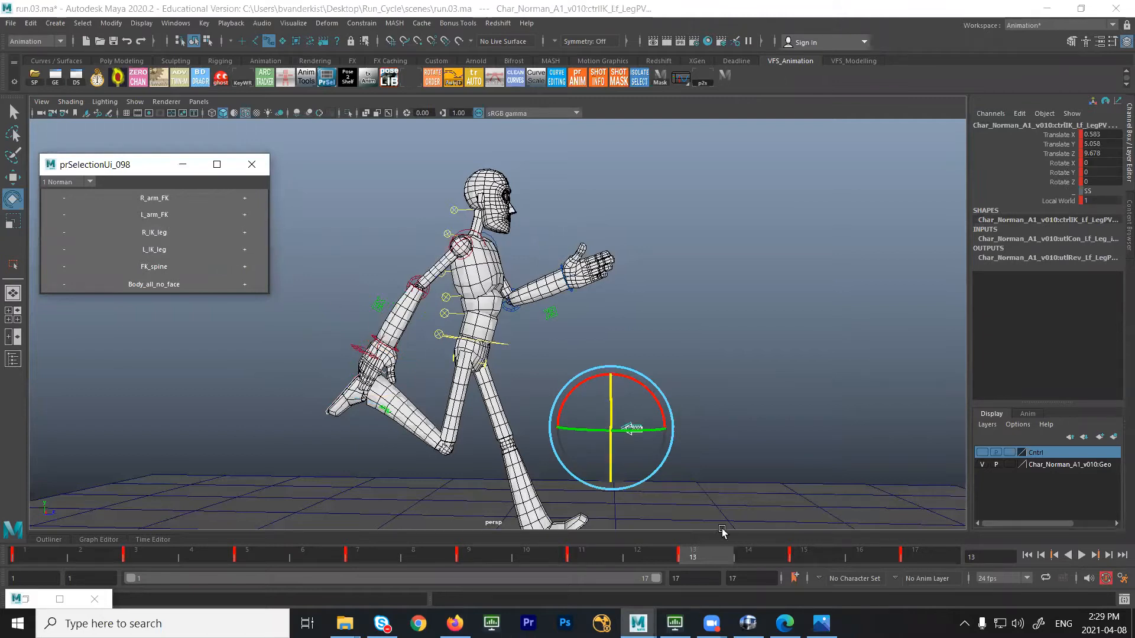
right_click(710, 553)
click(743, 343)
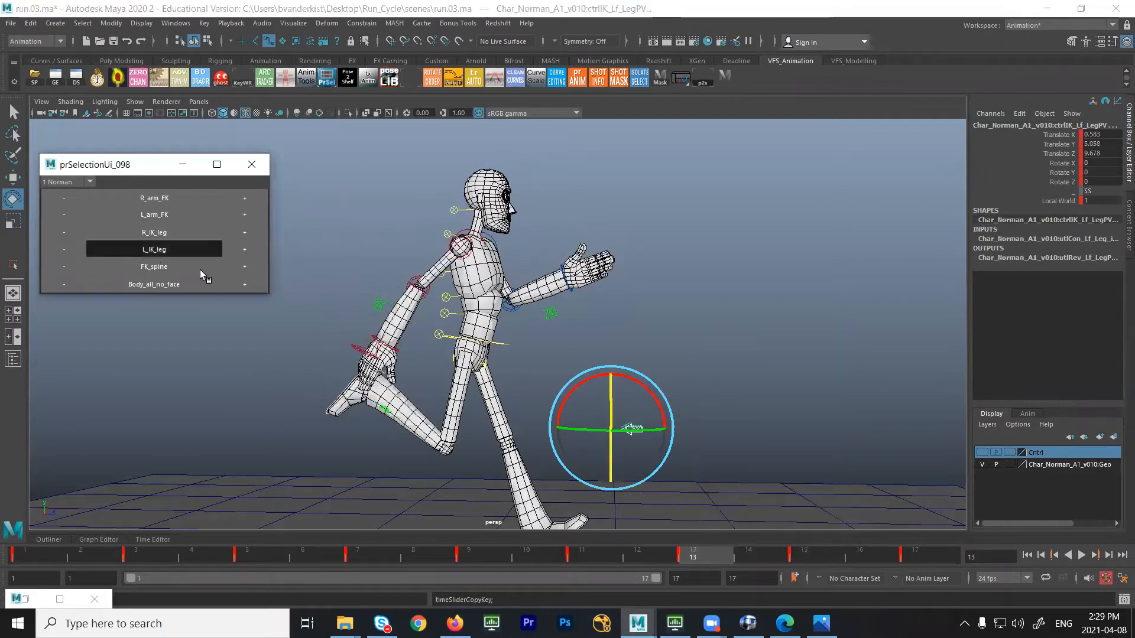
click(240, 233)
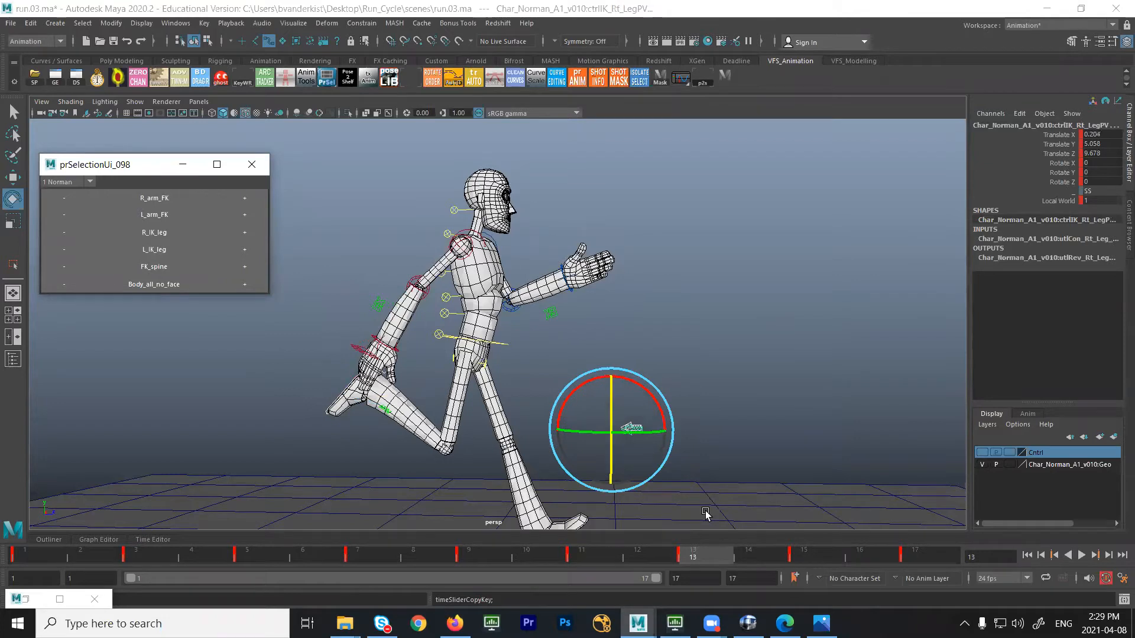
right_click(690, 558)
mouse_move(775, 360)
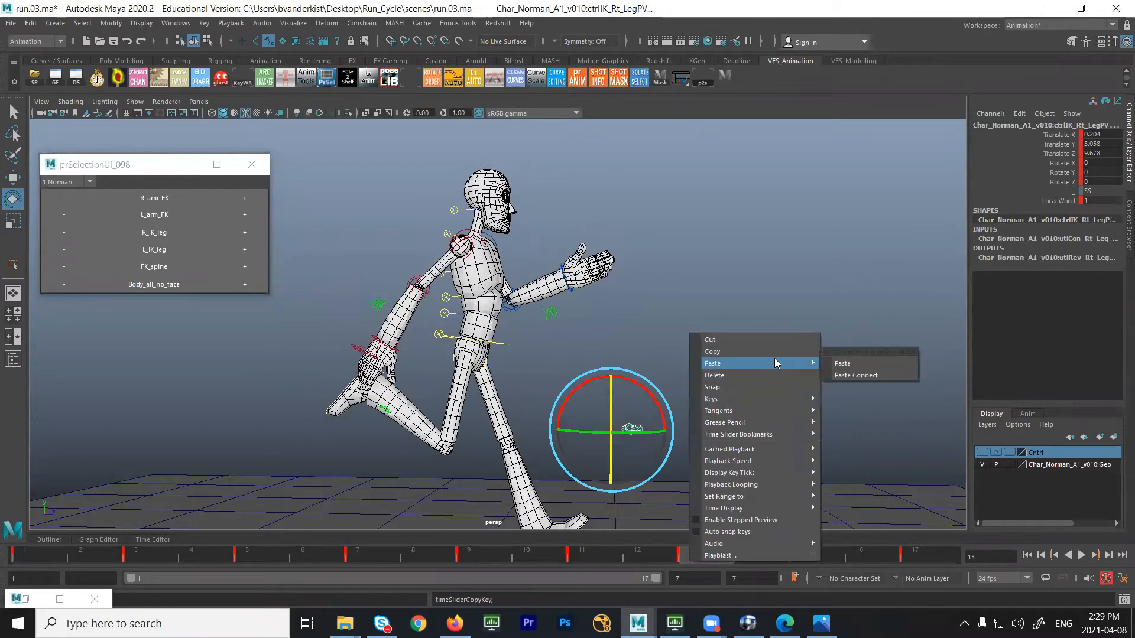
click(842, 363)
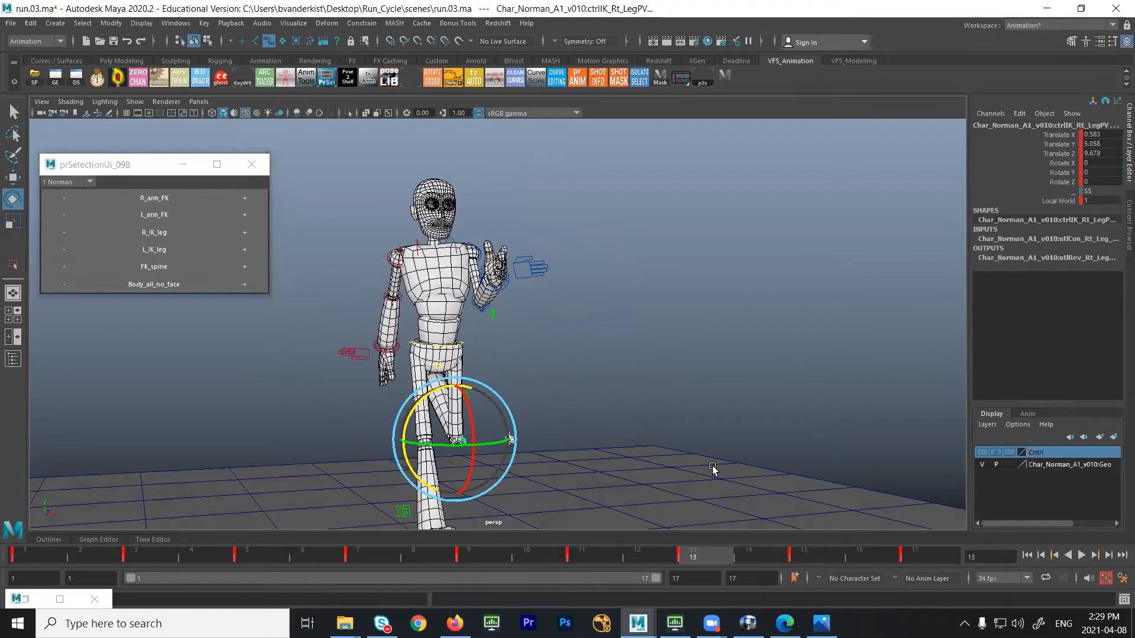
At frame 15, swap the left and right arm poses by pasting the copied FK arm keys in opposite order
key(period)
alt+drag(712, 468, 329, 251)
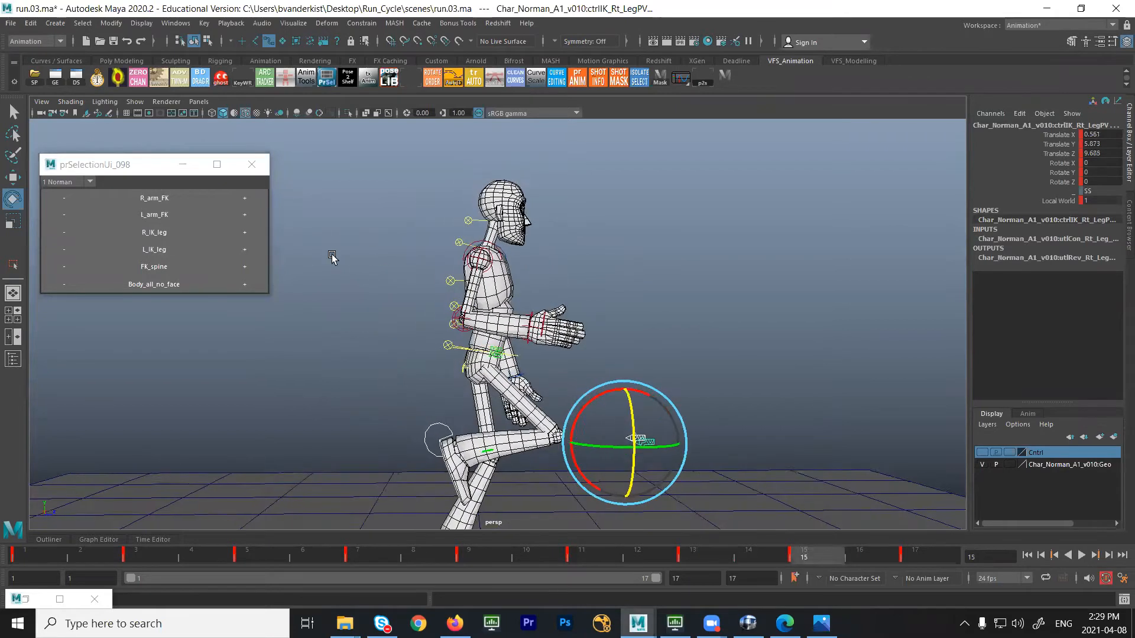
click(169, 200)
click(245, 214)
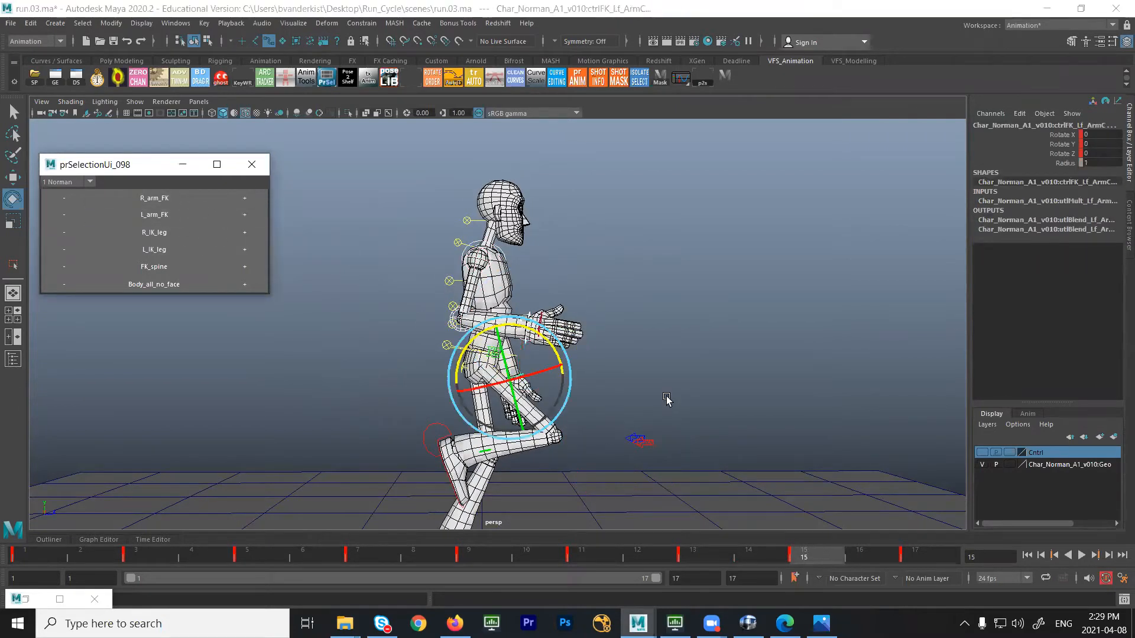
right_click(806, 556)
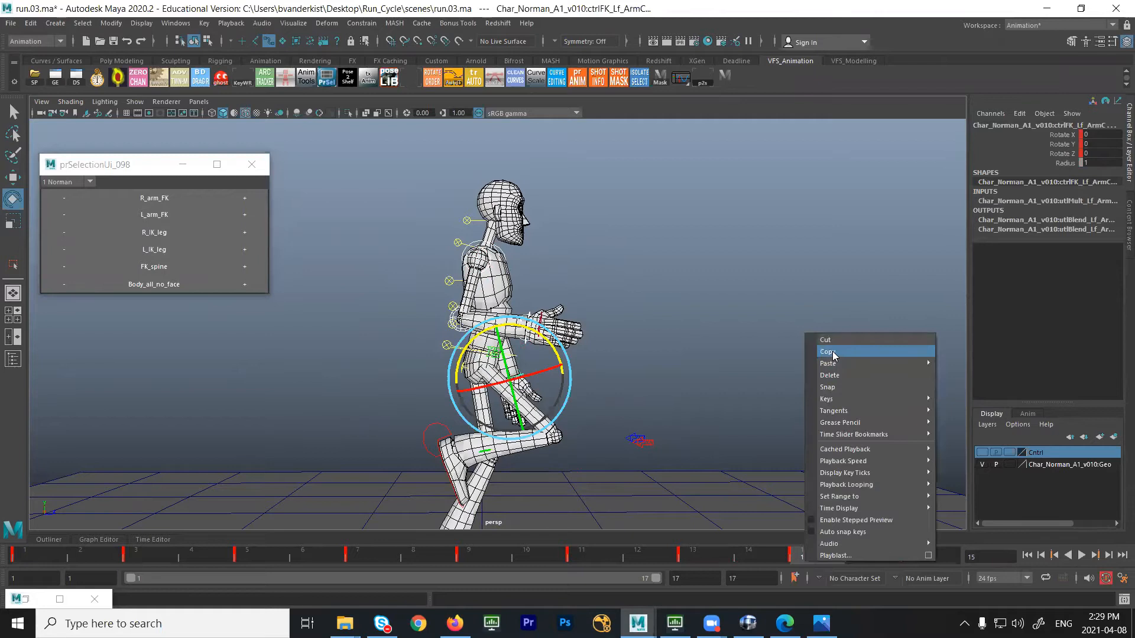
click(244, 198)
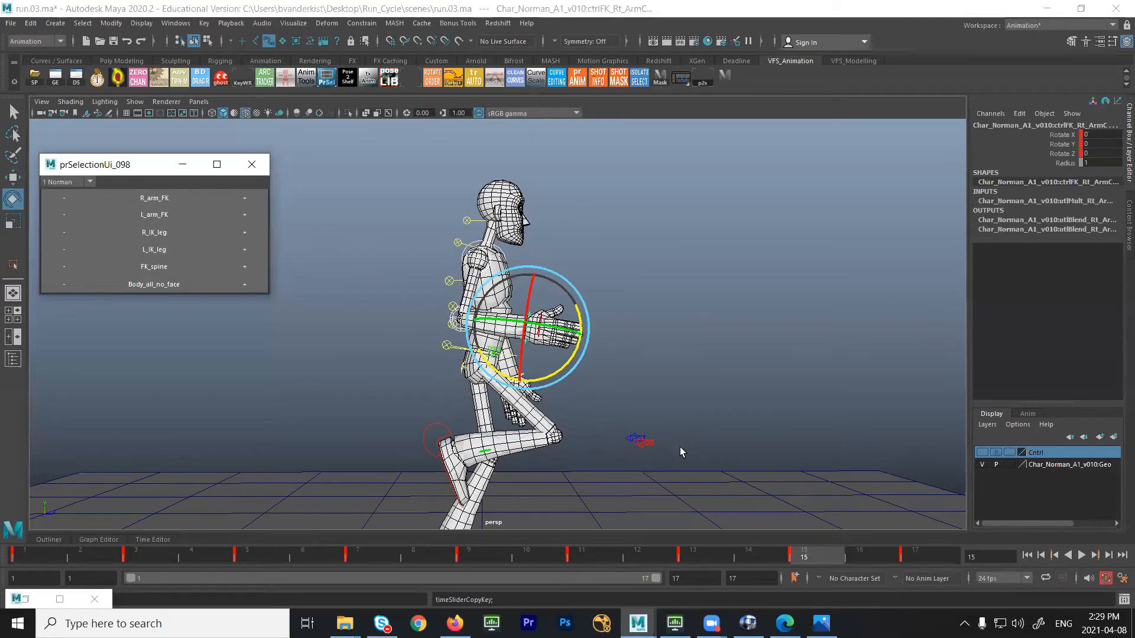
right_click(803, 555)
click(999, 357)
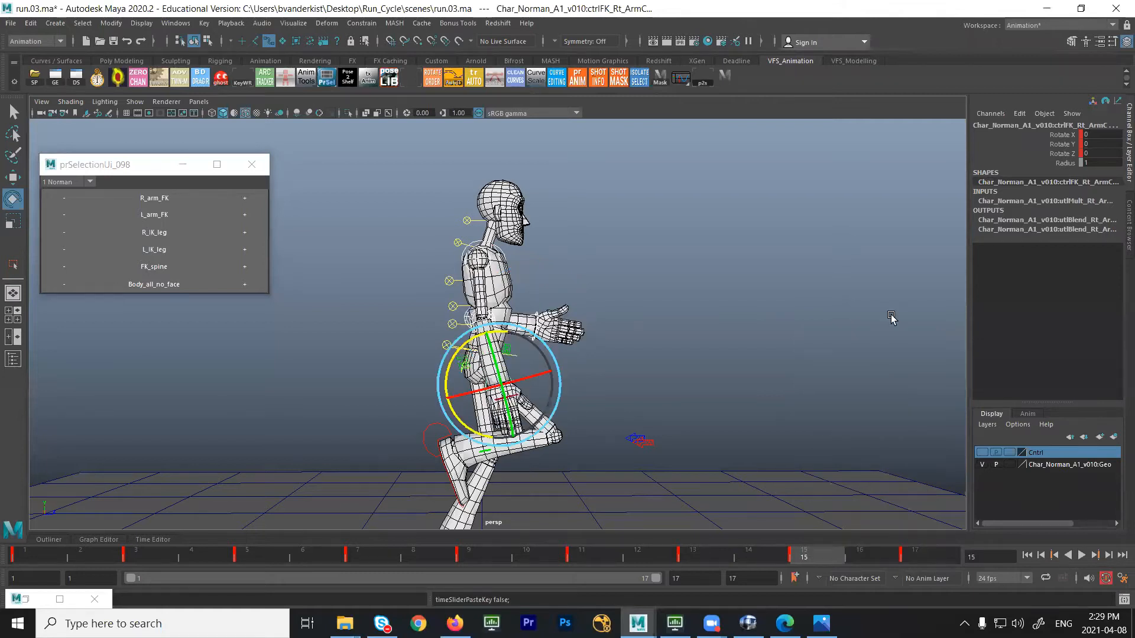
At frame 15, swap the left and right IK leg keys and play the run cycle back
click(172, 232)
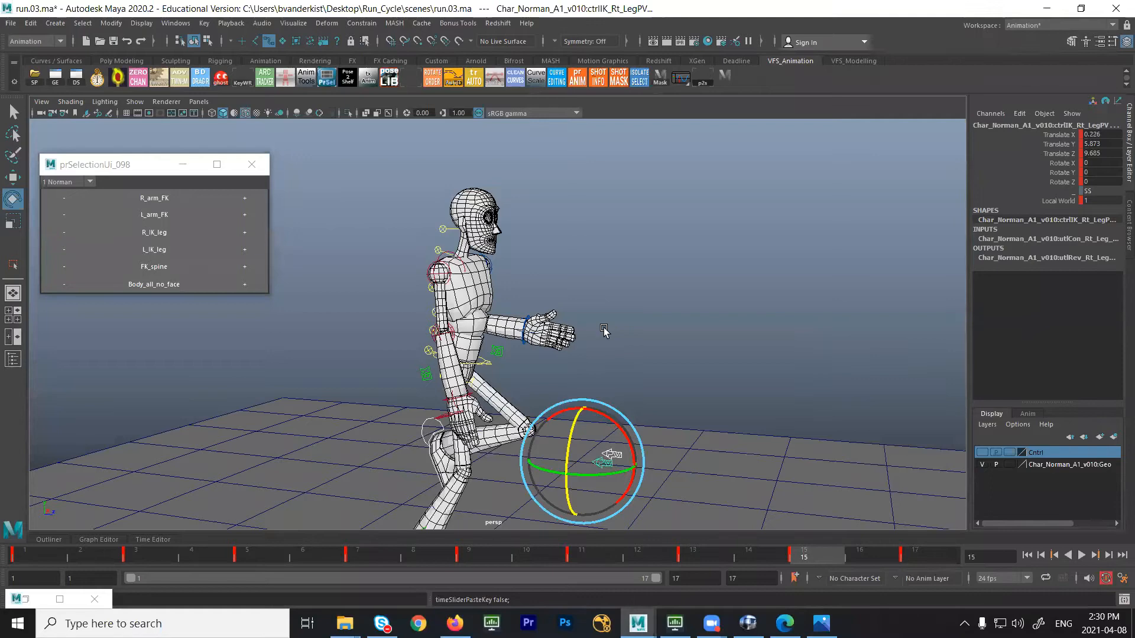
key(alt+v)
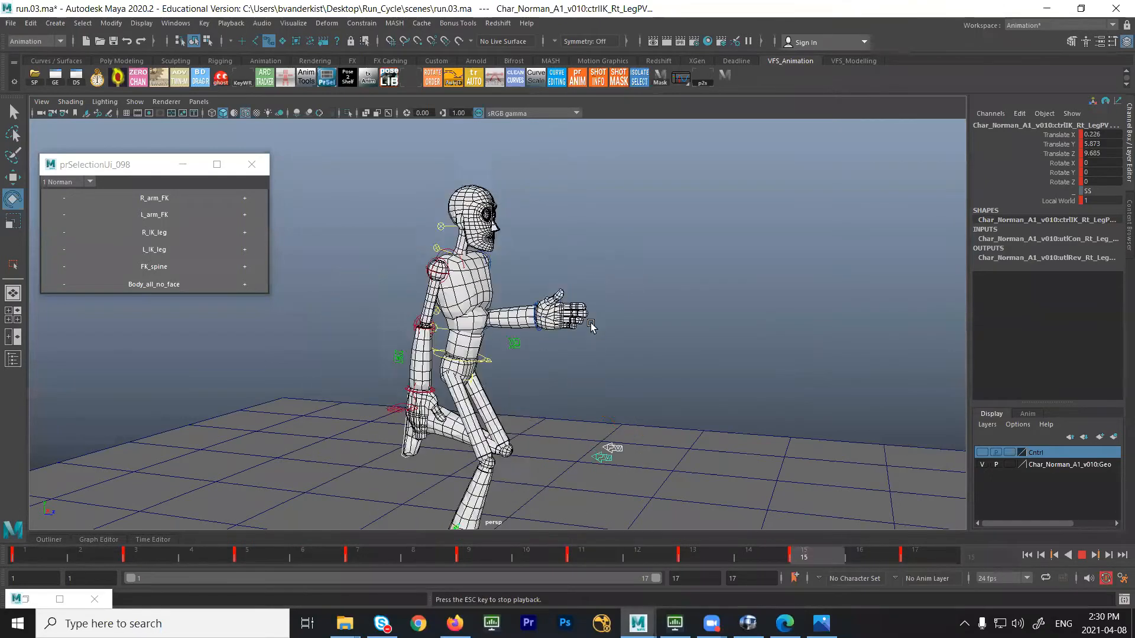
alt+drag(620, 331, 659, 326)
alt+right_drag(659, 325, 565, 357)
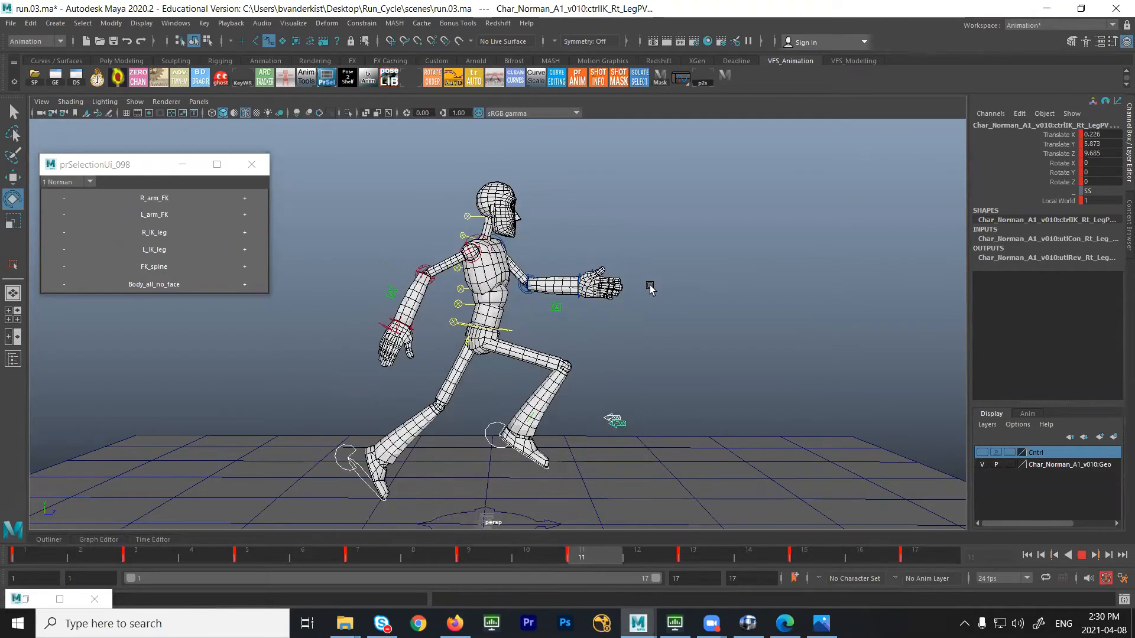
key(Escape)
Open the Graph Editor and set the animation curves of the selected IK leg controls to linear tangents
click(53, 80)
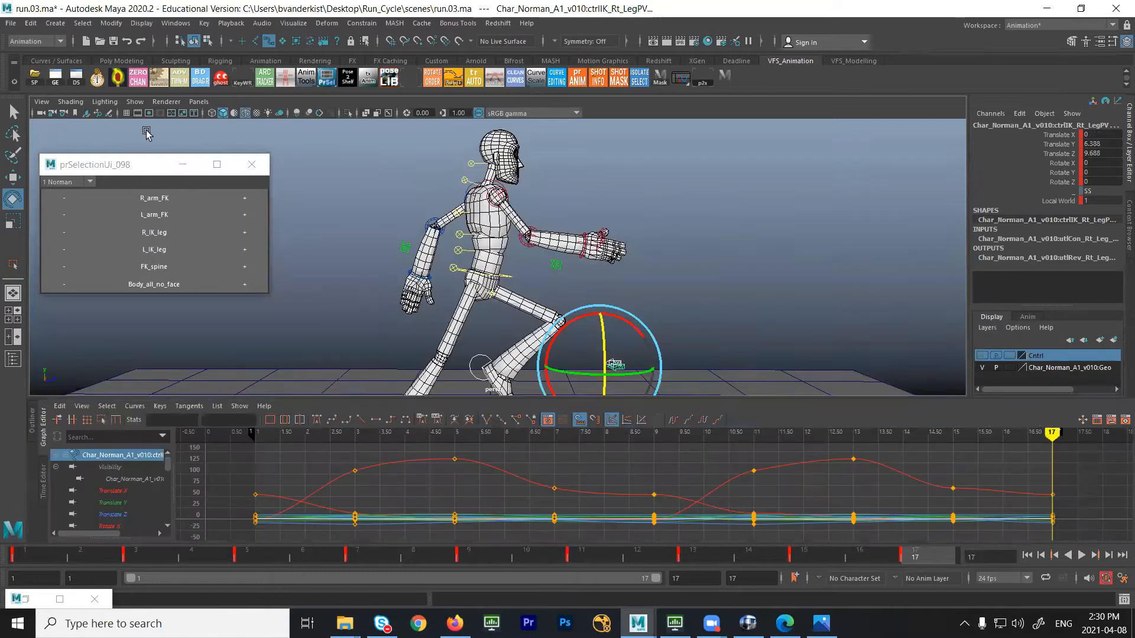
click(362, 419)
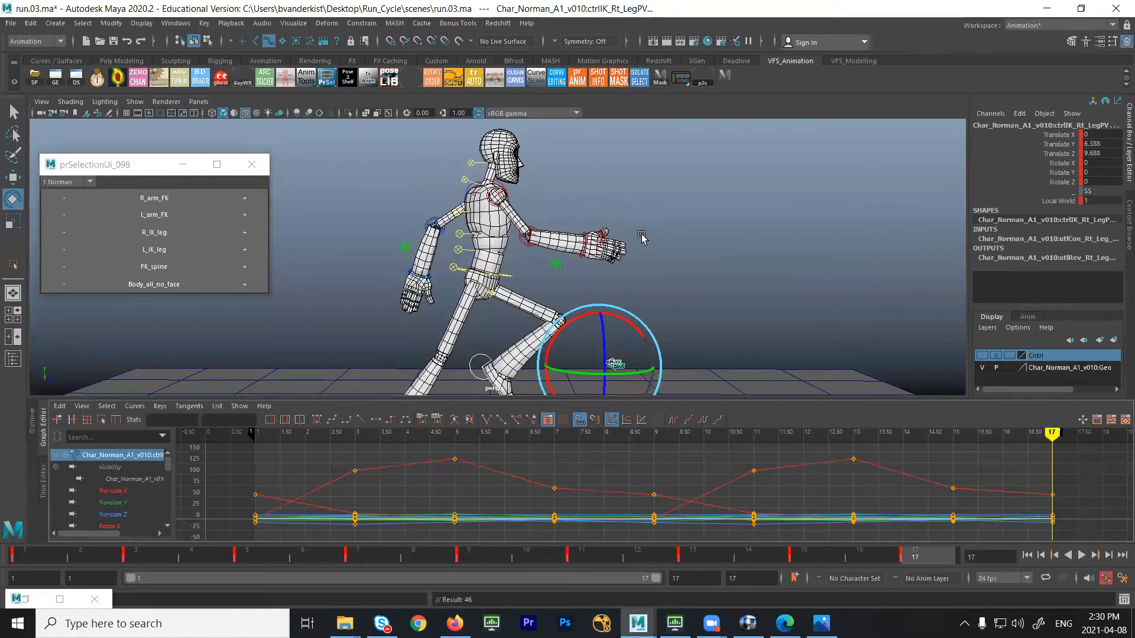
alt+right_drag(642, 236, 570, 195)
alt+middle_drag(645, 279, 631, 215)
alt+right_drag(631, 215, 599, 246)
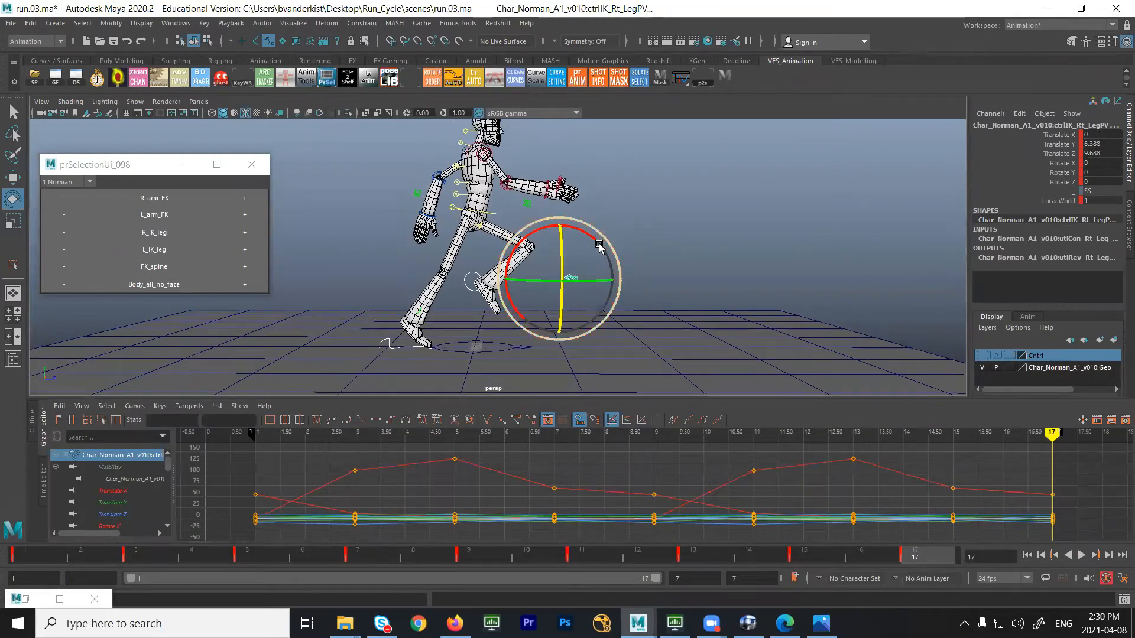
Play and scrub the run cycle from the side and front, selecting the right foot's IK control to examine its sideways motion
key(alt+v)
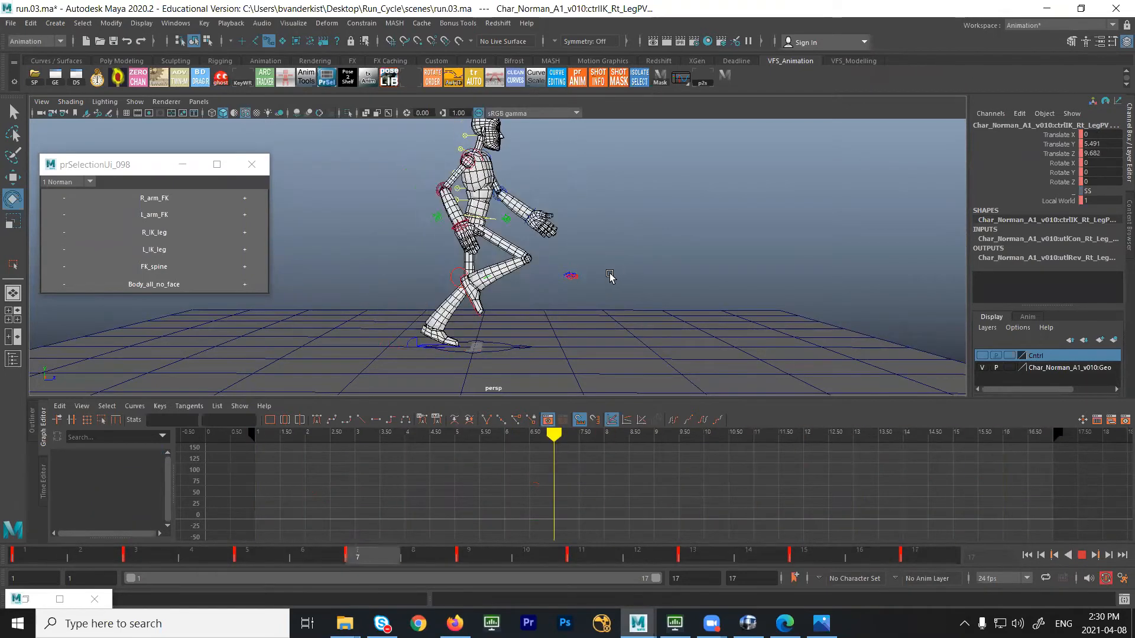
click(611, 278)
key(alt+v)
alt+drag(611, 278, 485, 327)
key(alt+v)
key(alt+v)
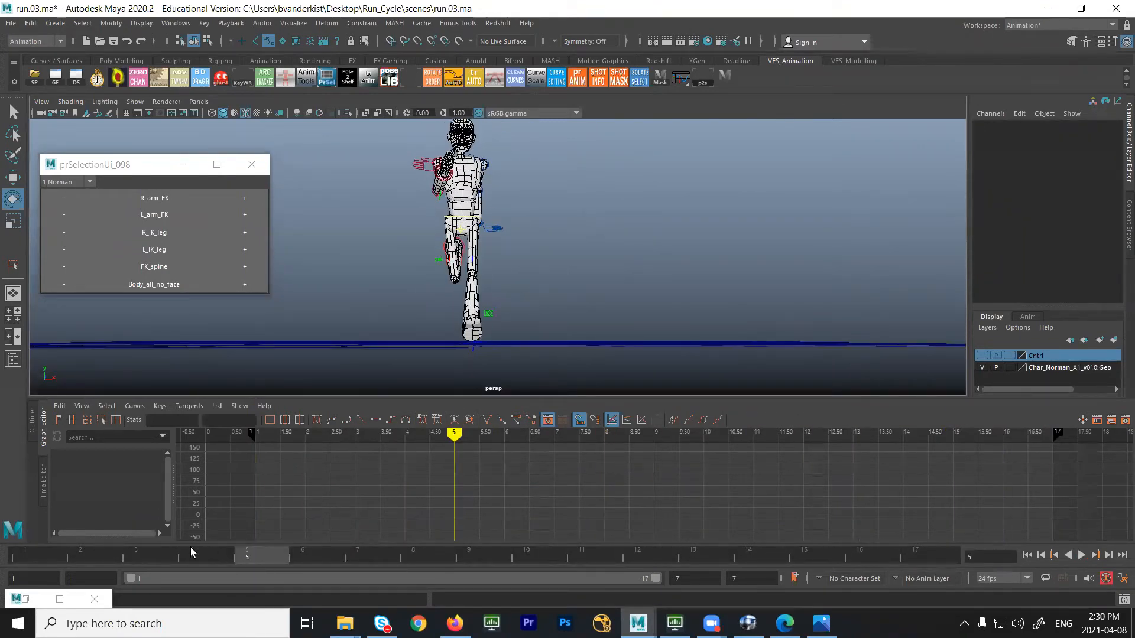
drag(190, 552, 107, 562)
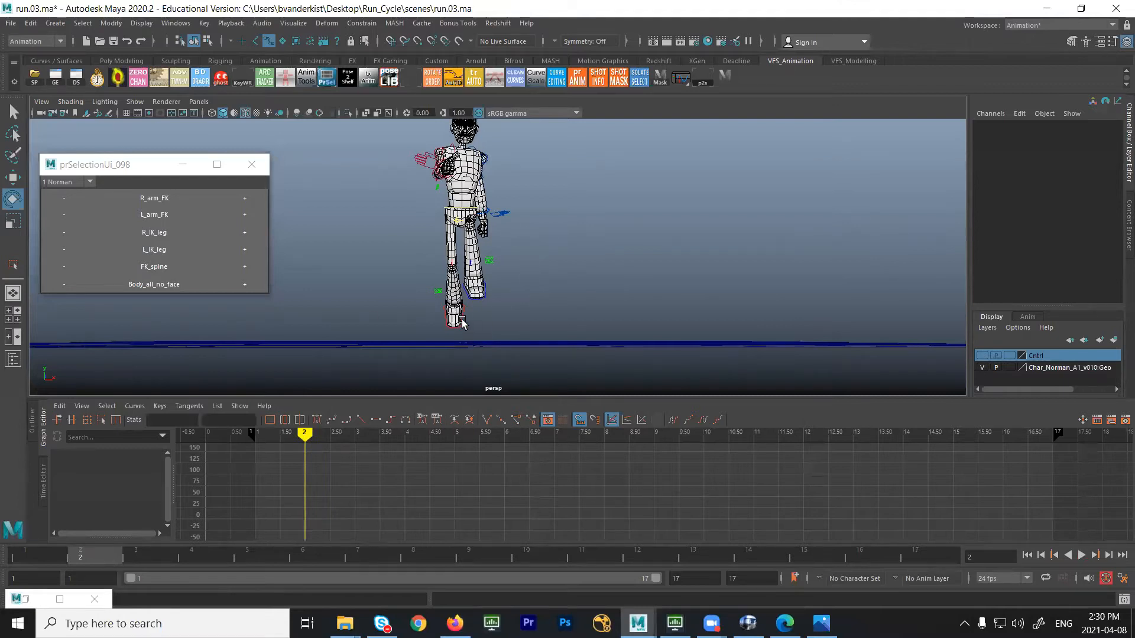
click(461, 322)
drag(147, 560, 891, 485)
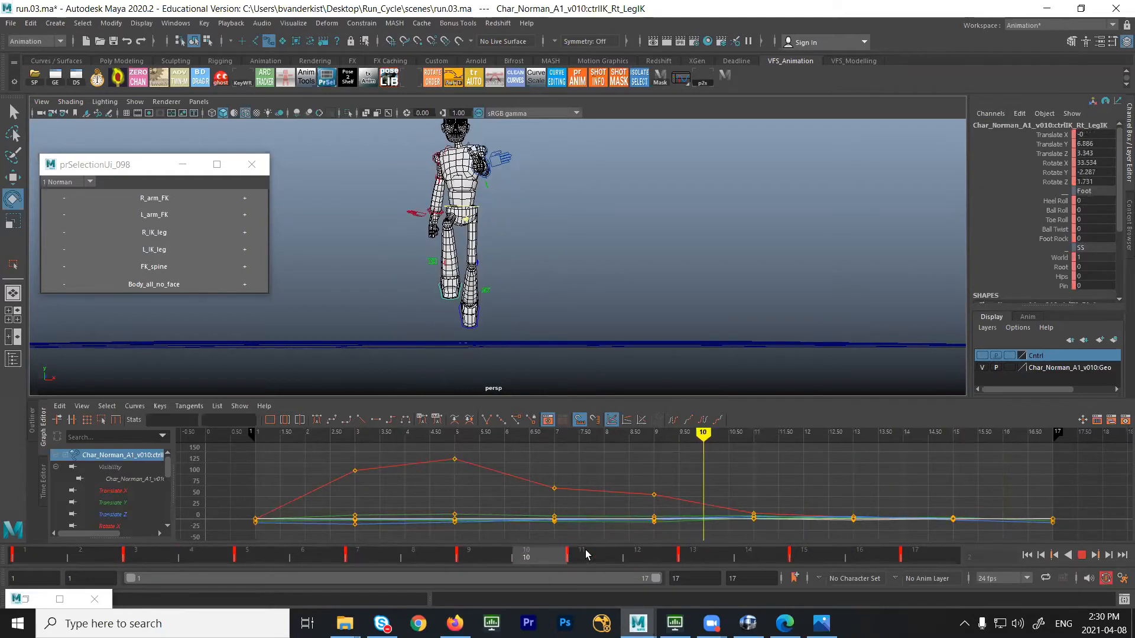
Try shifting the right foot's IK control sideways at frame 7, and undo the move
drag(708, 575, 355, 522)
key(w)
drag(508, 281, 512, 282)
key(ctrl+z)
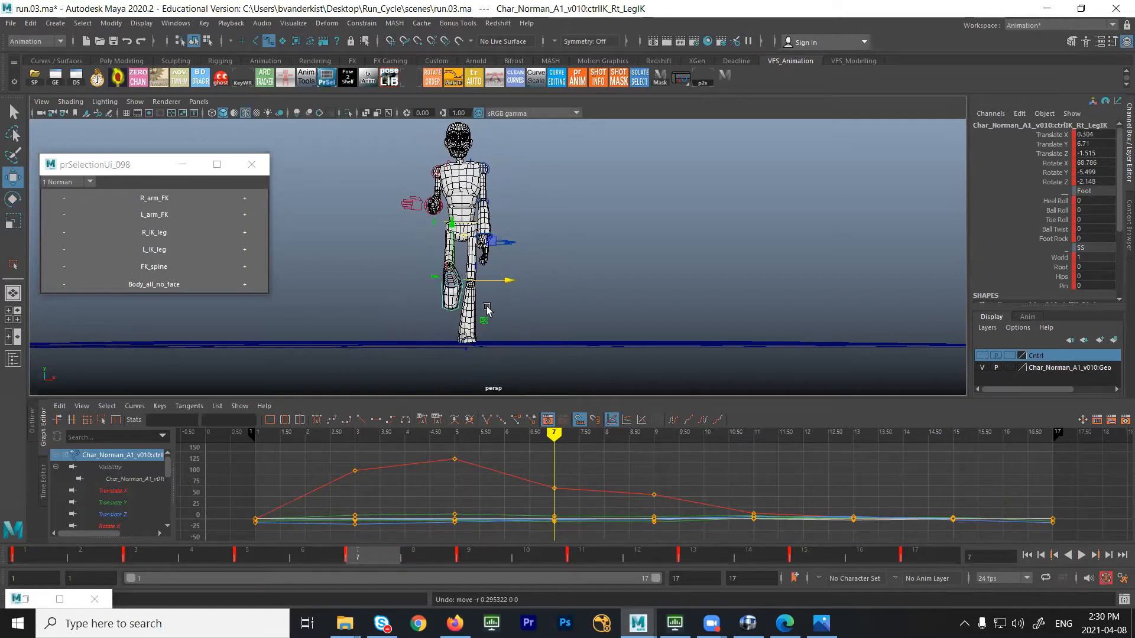
Set every Translate X key of the right foot's IK control to 0.85 and play the cycle back
click(124, 490)
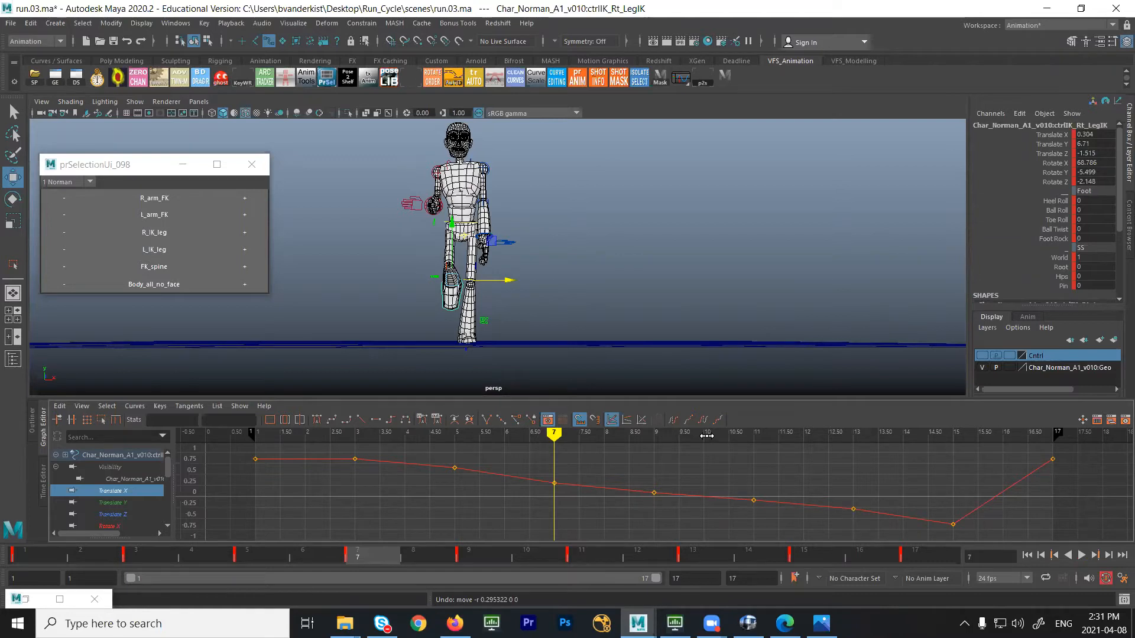
drag(55, 555, 7, 579)
alt+drag(573, 245, 716, 550)
alt+drag(685, 332, 496, 241)
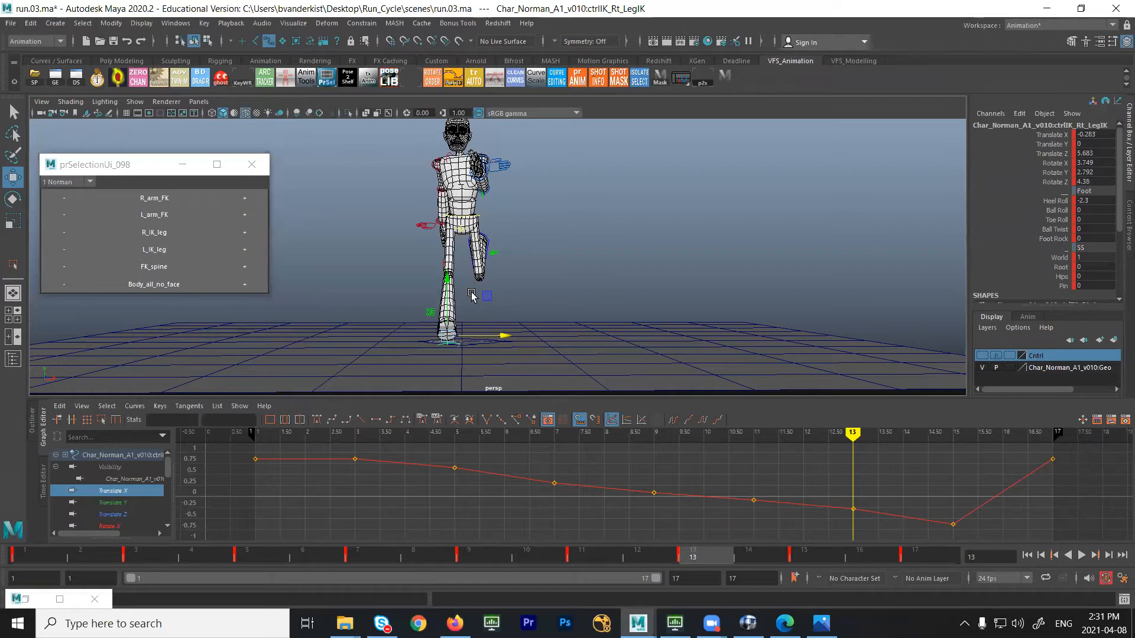
click(256, 460)
drag(227, 420, 186, 425)
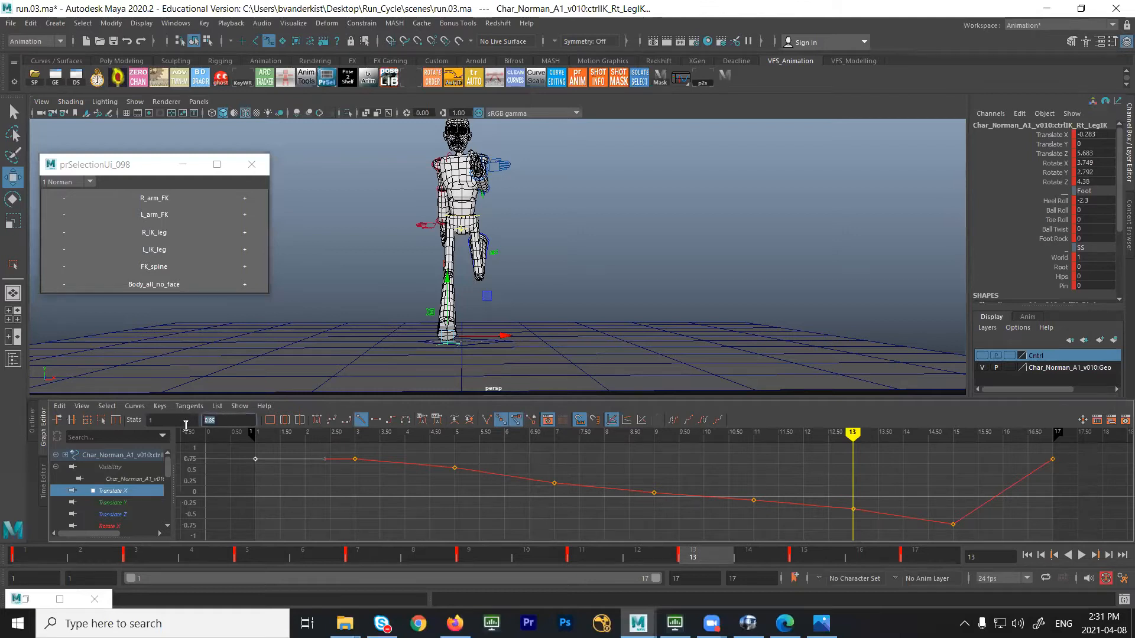
click(374, 457)
key(Return)
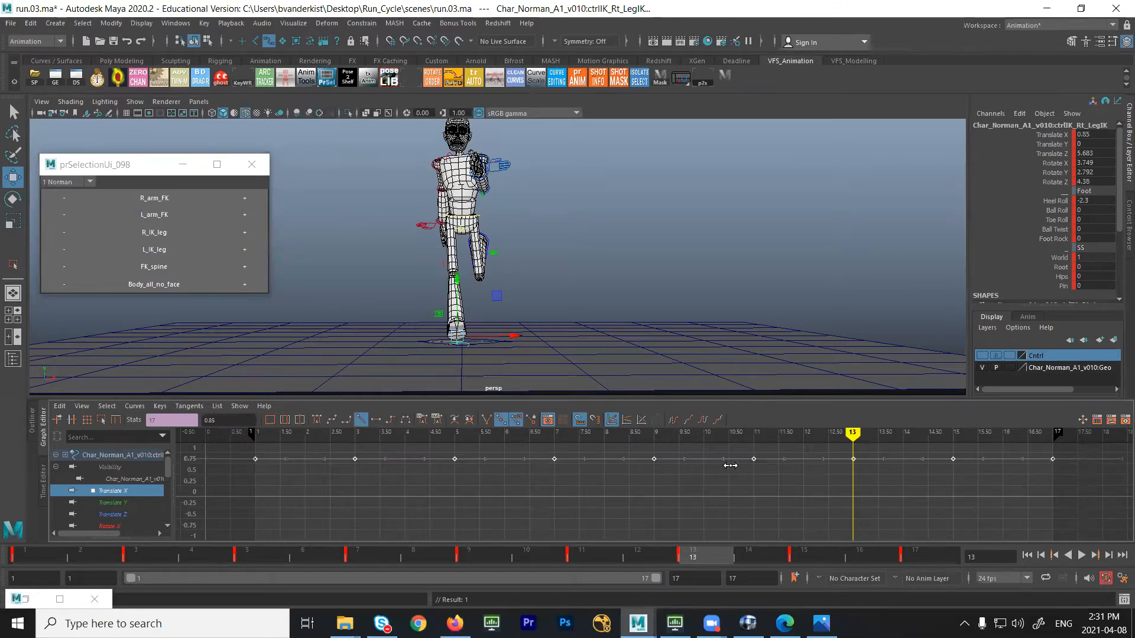
key(alt+v)
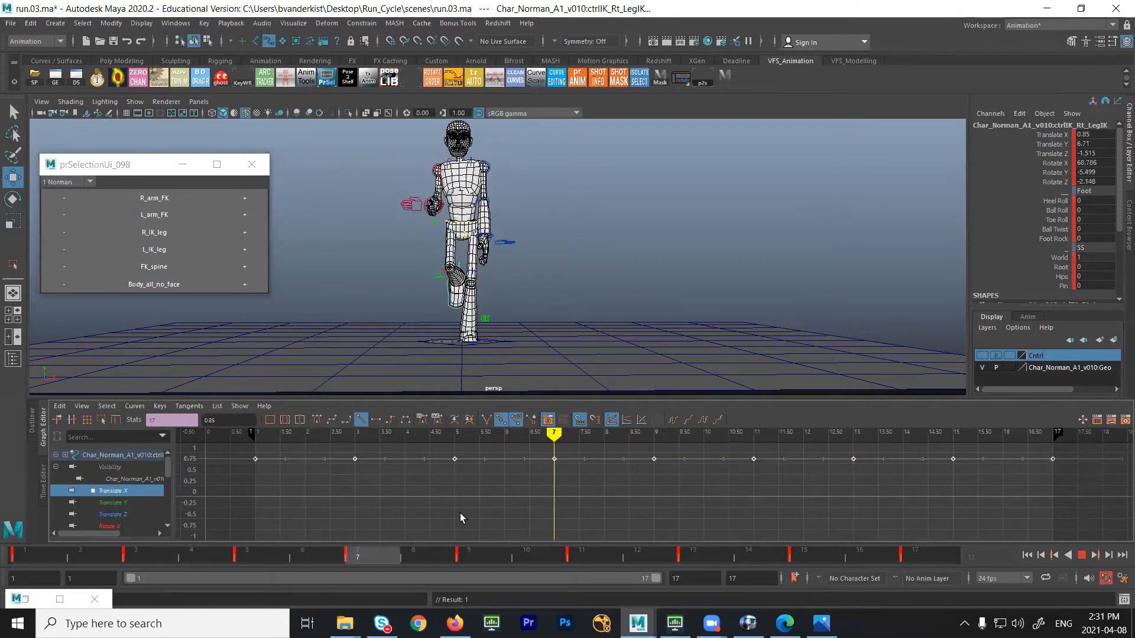
key(alt+v)
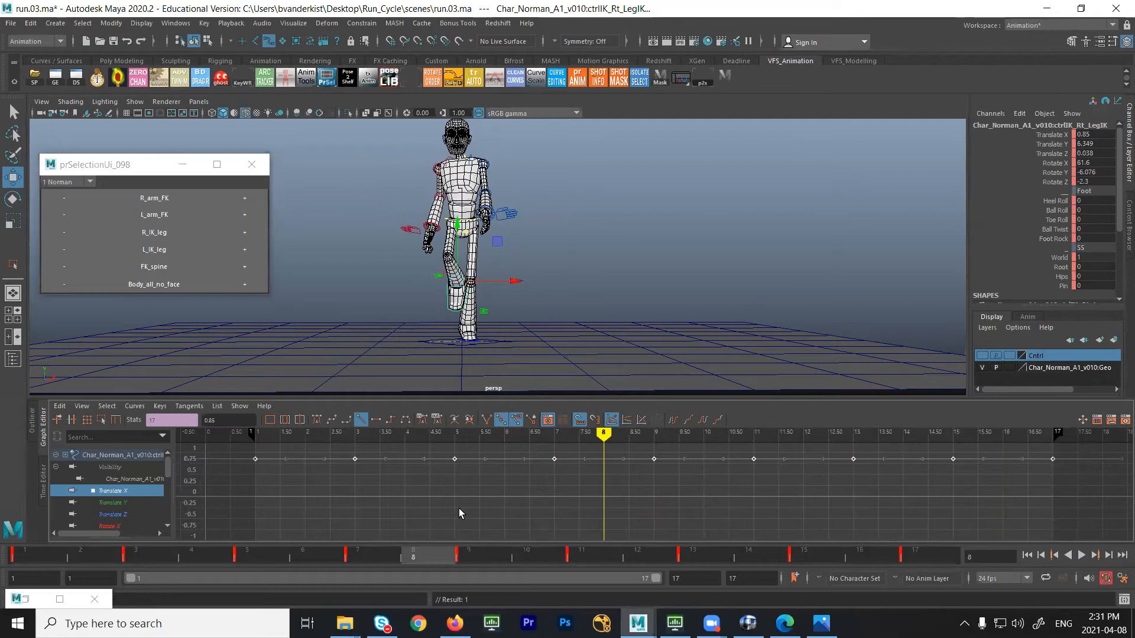
Set every Translate X key of the left foot's IK control to -0.85 and play the cycle back
double_click(234, 420)
click(571, 287)
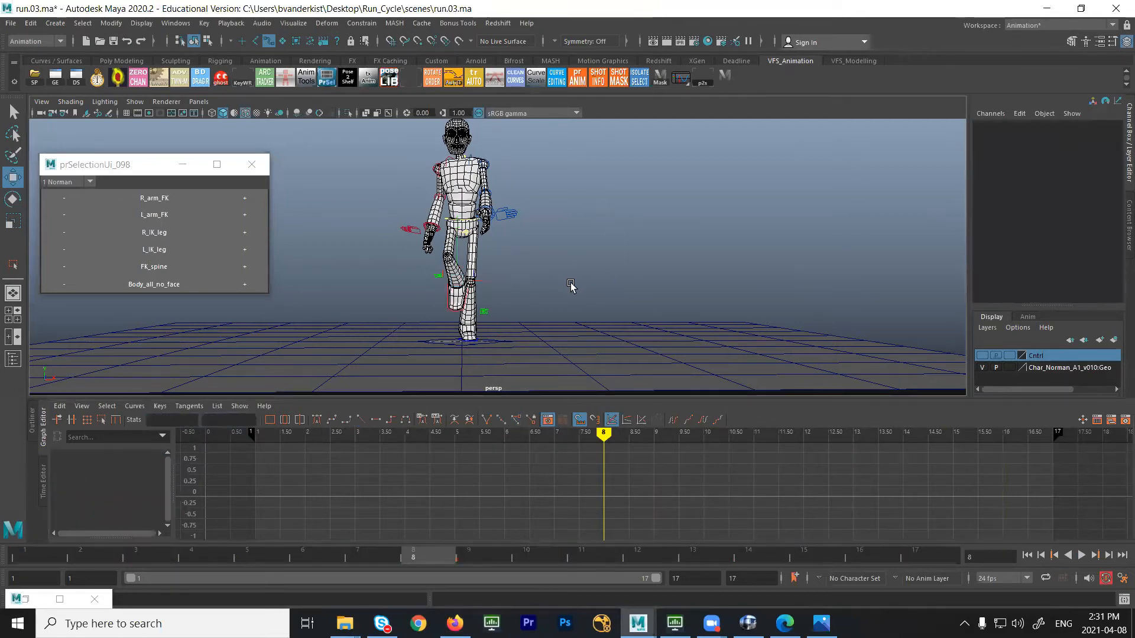
alt+drag(570, 284, 534, 321)
click(557, 320)
alt+drag(617, 329, 668, 328)
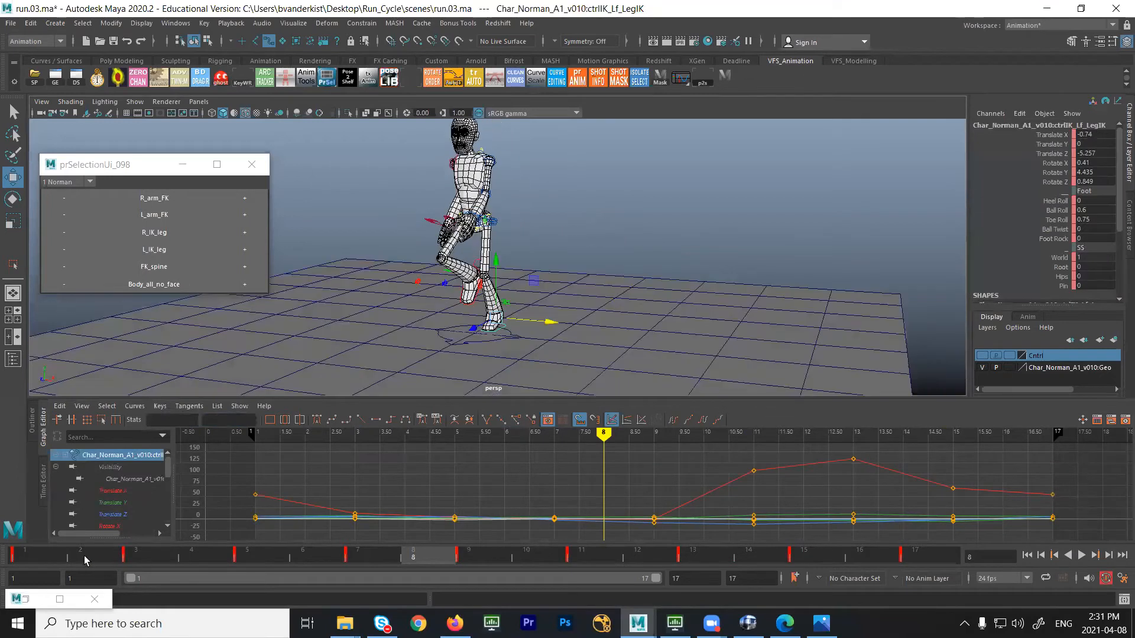
click(125, 493)
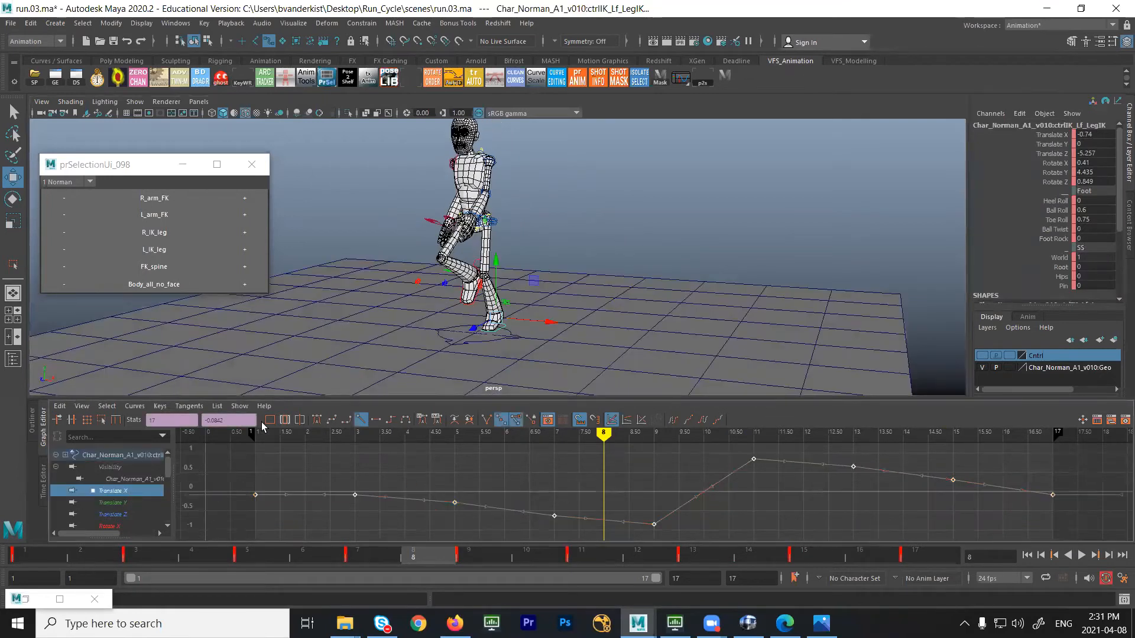
double_click(229, 420)
text(-0.85)
key(Return)
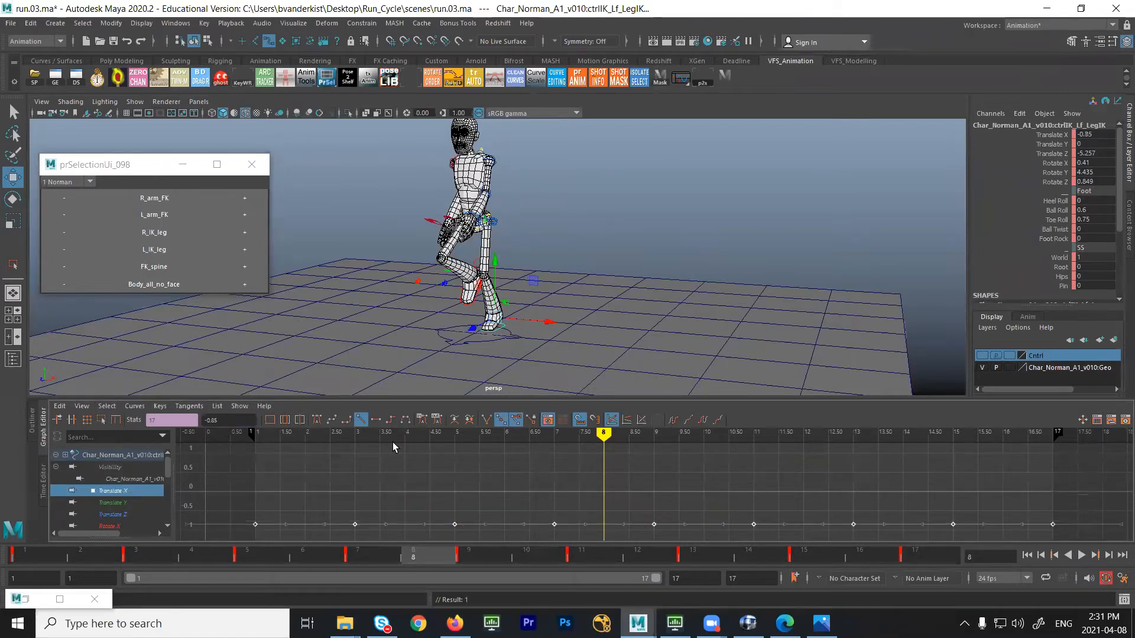
alt+drag(707, 210, 681, 187)
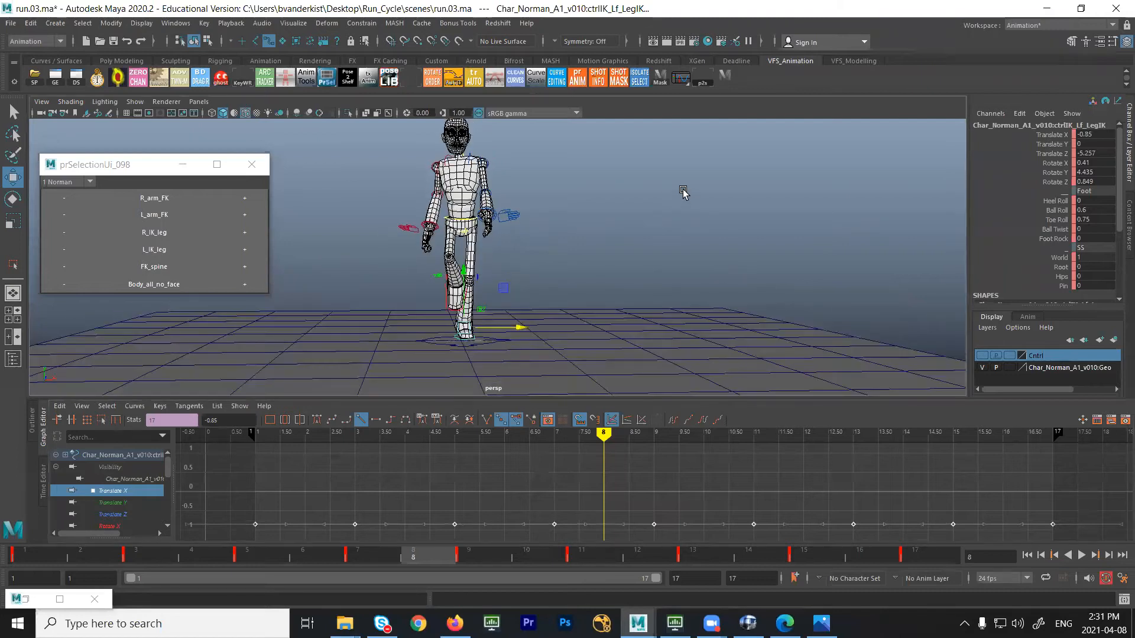
key(alt+v)
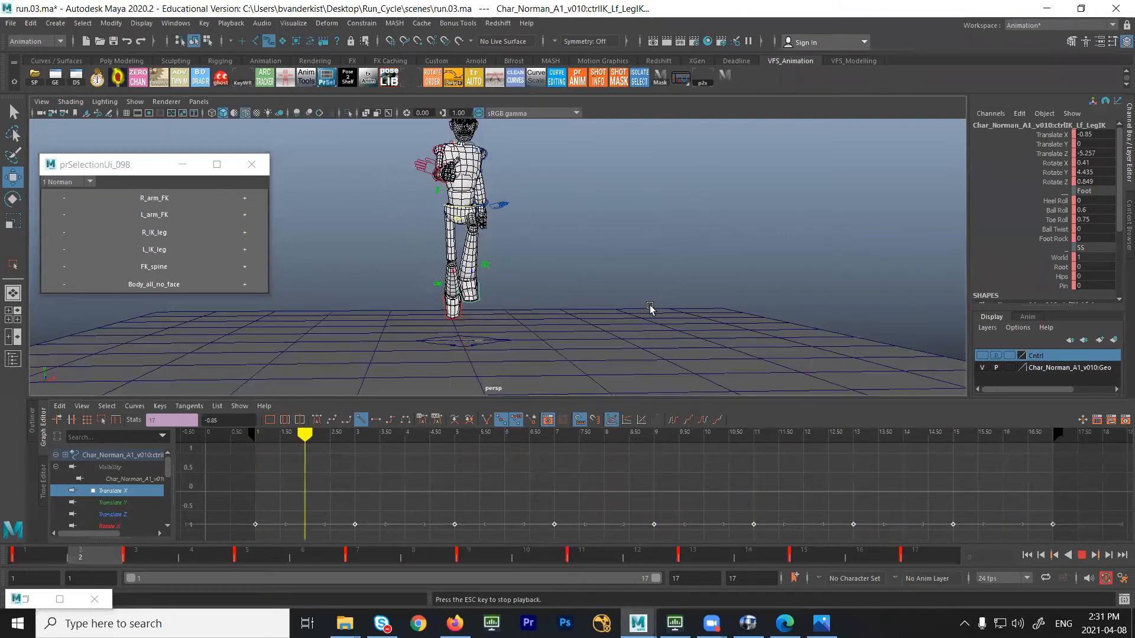
key(Escape)
Negate every Translate X key of the right knee's pole vector control by multiplying by -1, and play the cycle back
alt+drag(542, 283, 470, 245)
key(q)
click(483, 303)
key(w)
alt+drag(502, 299, 542, 288)
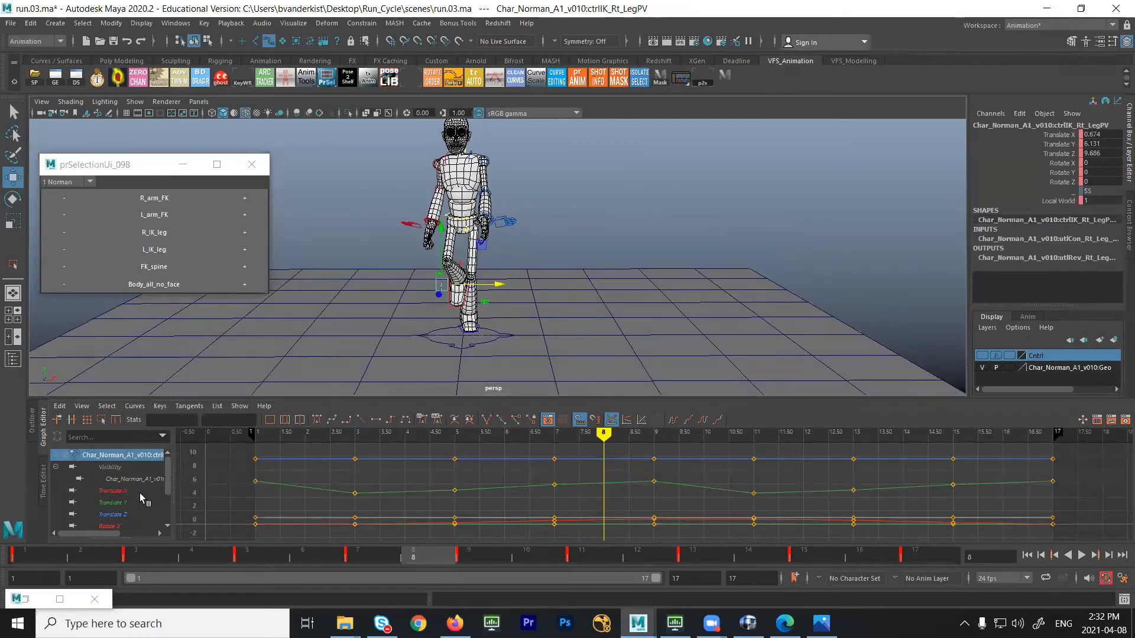
click(137, 492)
scroll(608, 466, down, 3)
drag(632, 431, 655, 432)
scroll(674, 461, down, 4)
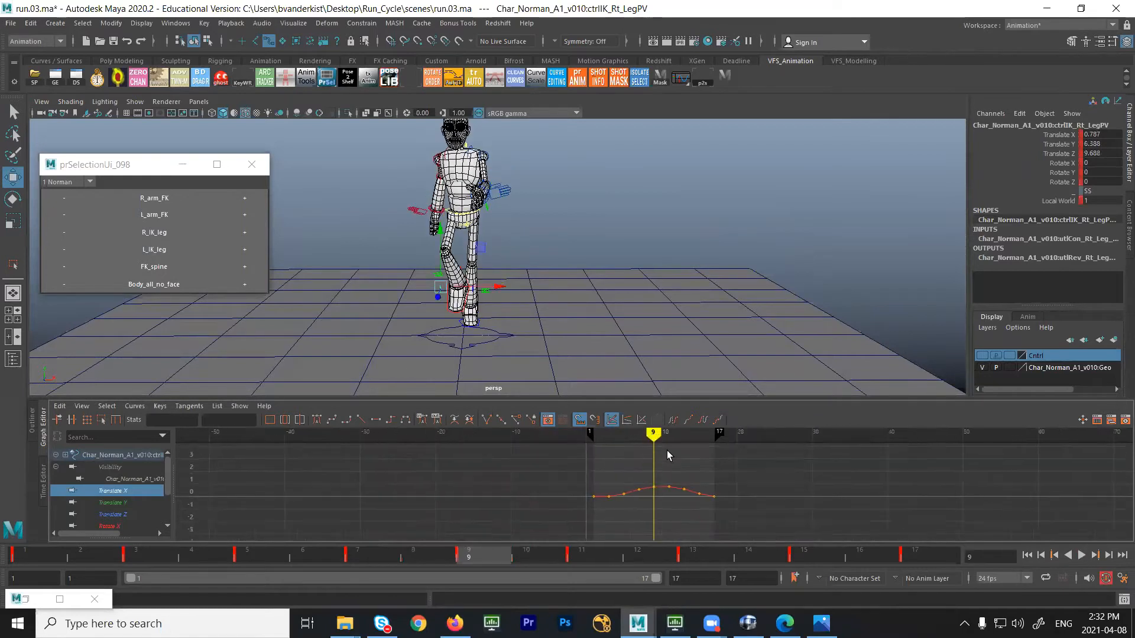
drag(585, 473, 758, 510)
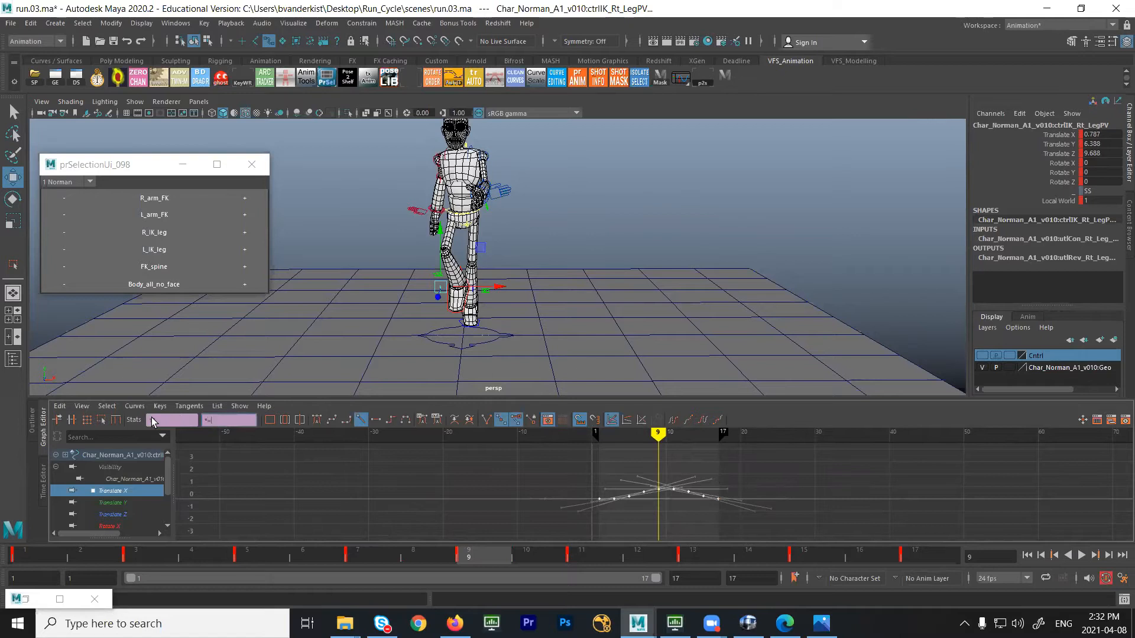
key(Return)
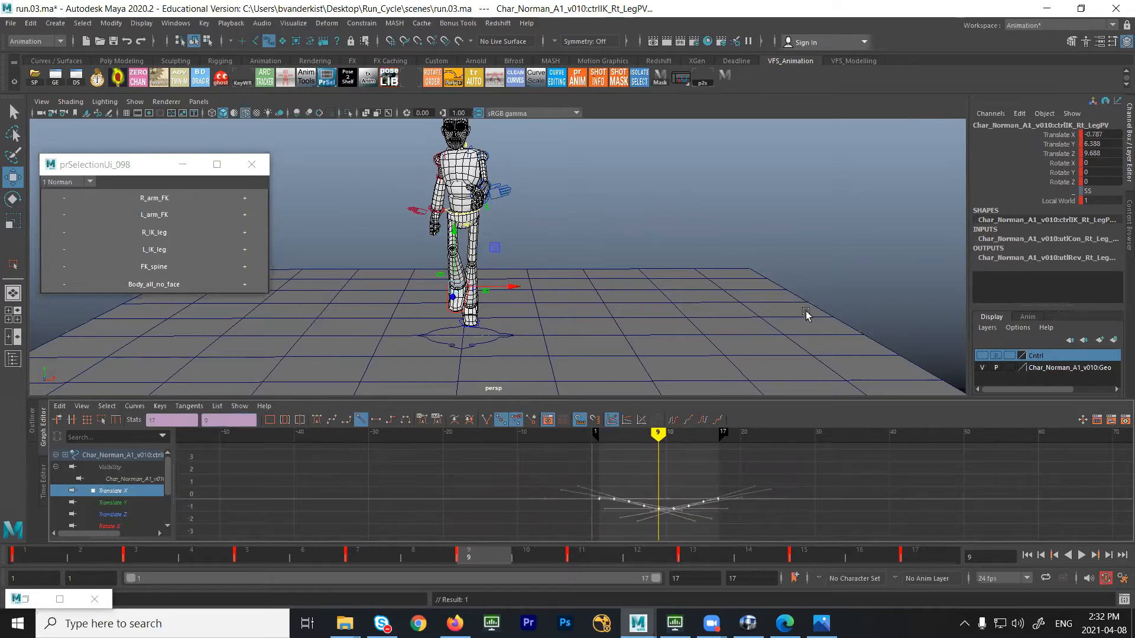
key(alt+v)
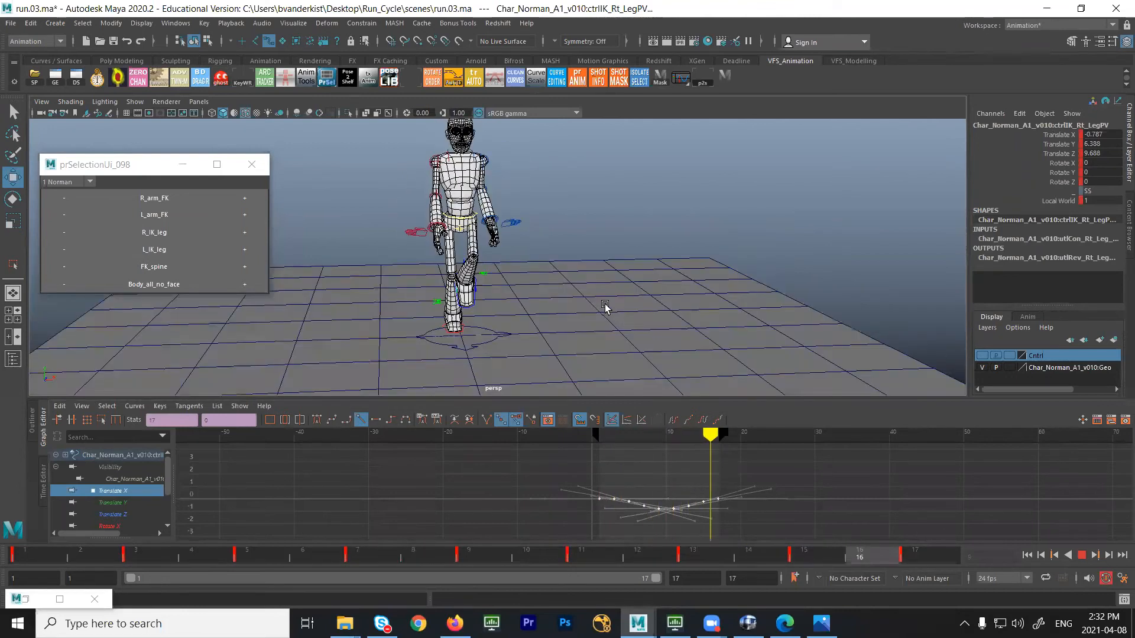
key(Escape)
Try rotating the right foot's IK control about its Y axis at frame 13, and undo the rotation
alt+drag(536, 317, 437, 360)
key(q)
click(467, 356)
key(e)
key(ctrl+z)
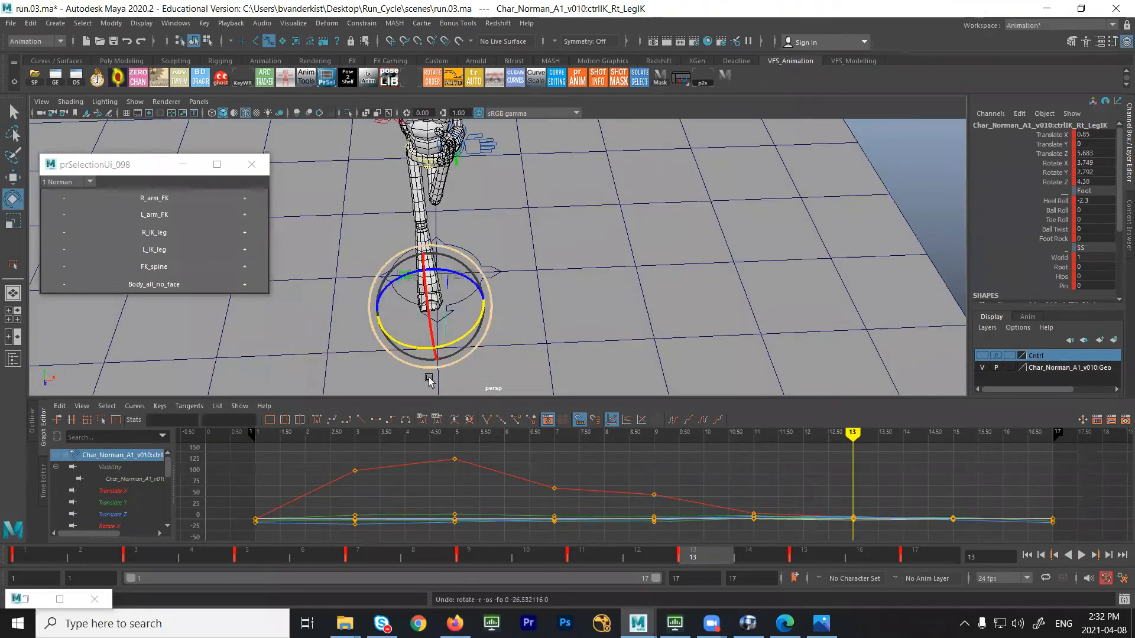
Isolate the right foot IK control's Rotate Y curve and play the cycle to examine the foot's turning
drag(166, 467, 165, 475)
click(133, 503)
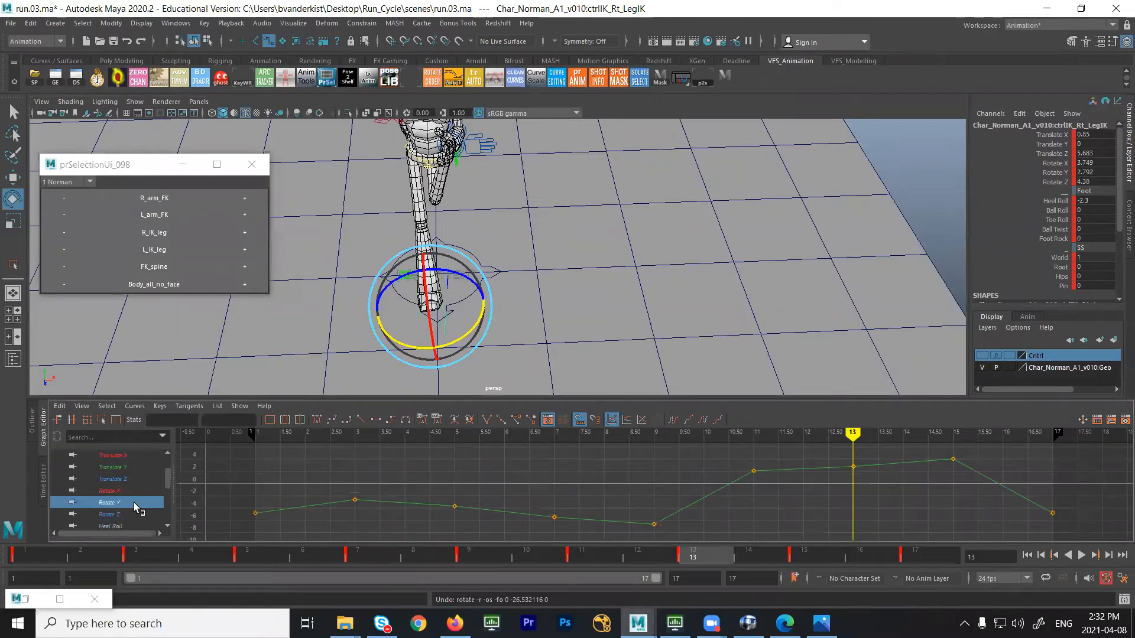
scroll(469, 476, down, 6)
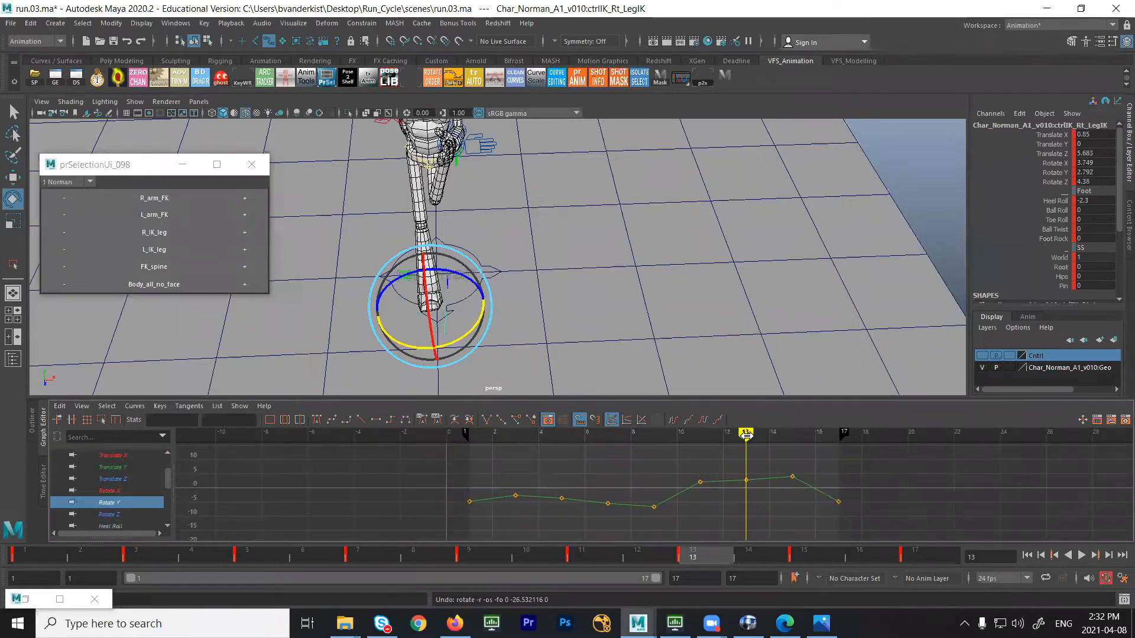
key(alt+v)
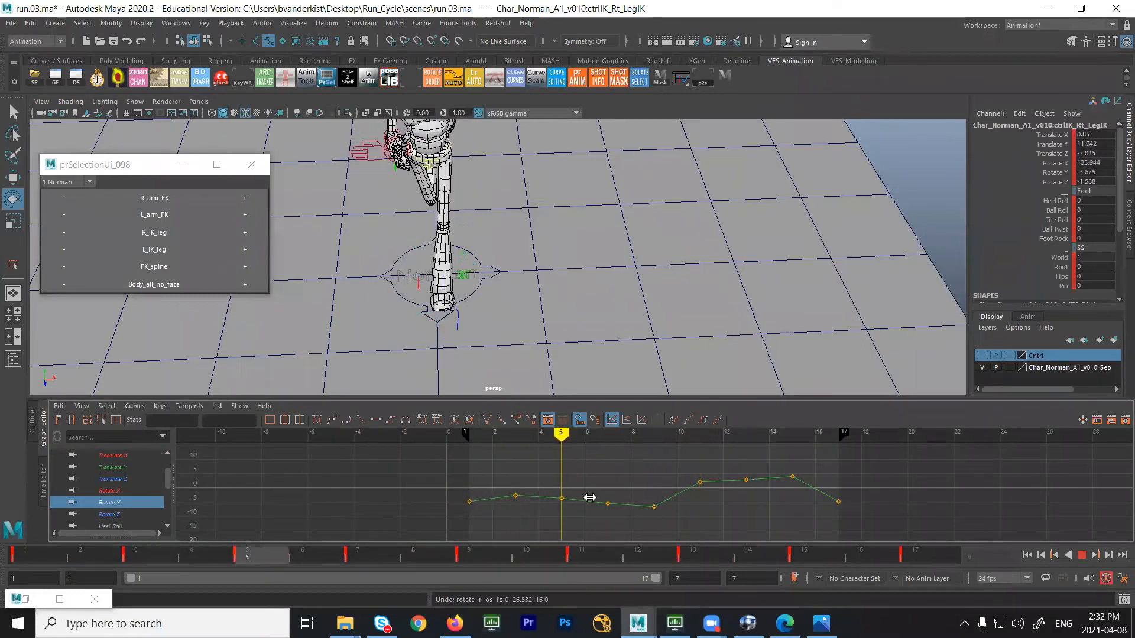
key(alt+v)
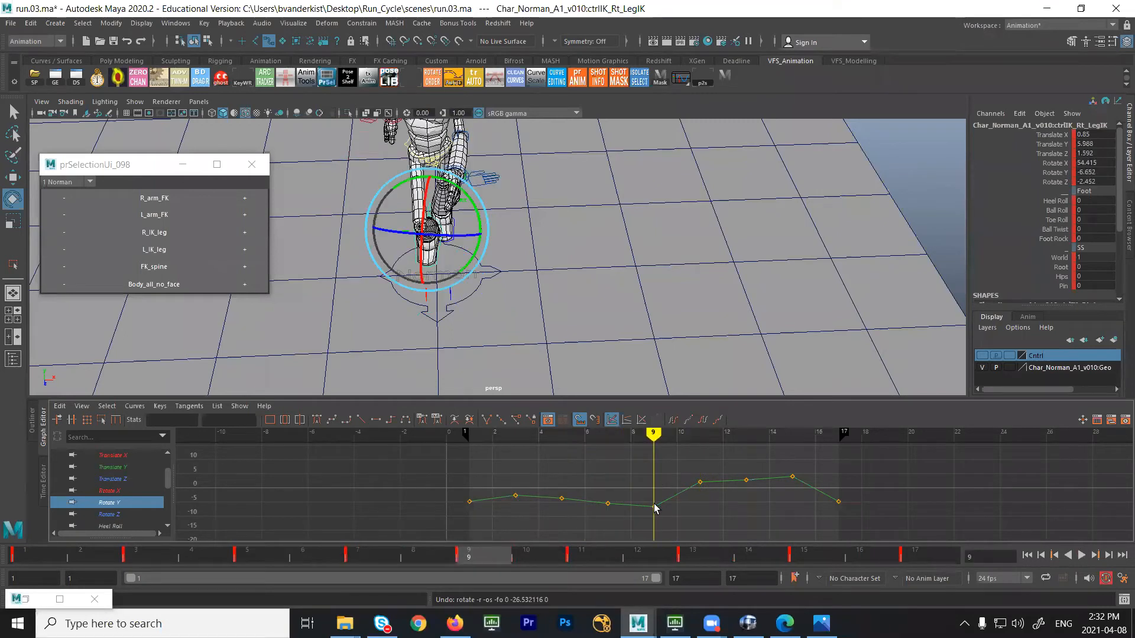
Copy the Rotate Y value of the right foot IK control's key at frame 9
drag(655, 528, 649, 536)
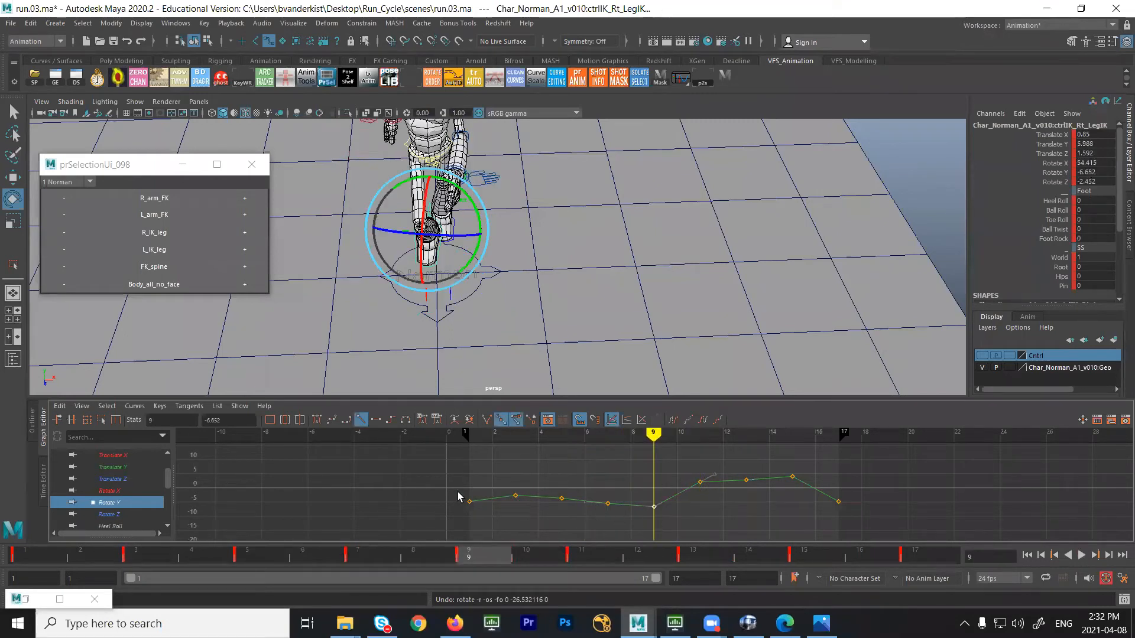
drag(485, 432, 649, 489)
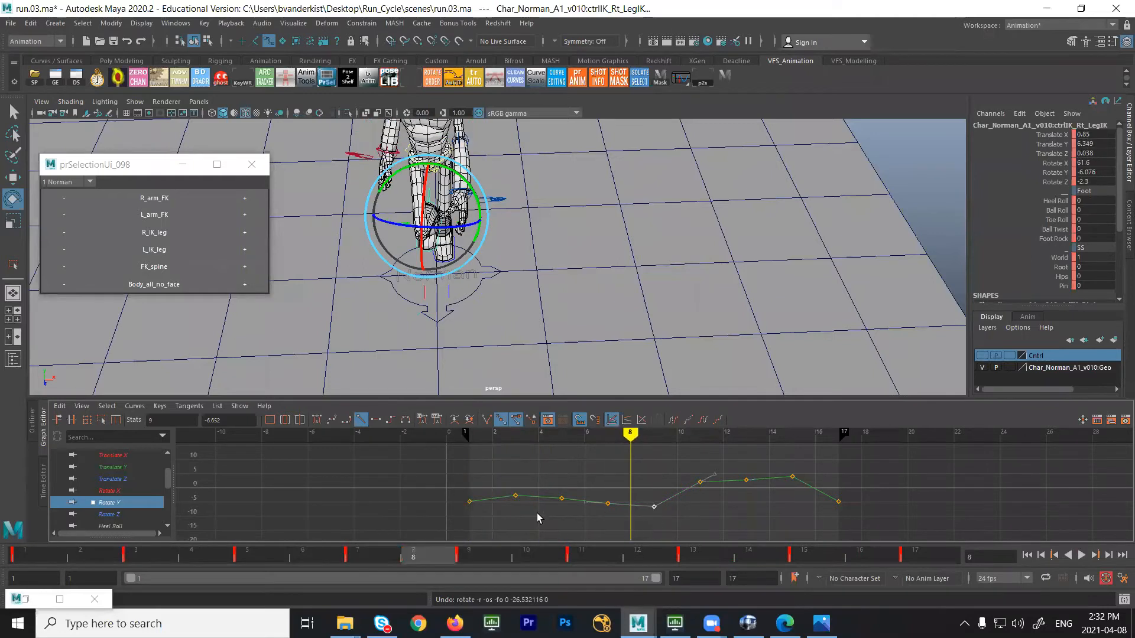
double_click(240, 420)
key(Return)
double_click(233, 421)
key(ctrl+c)
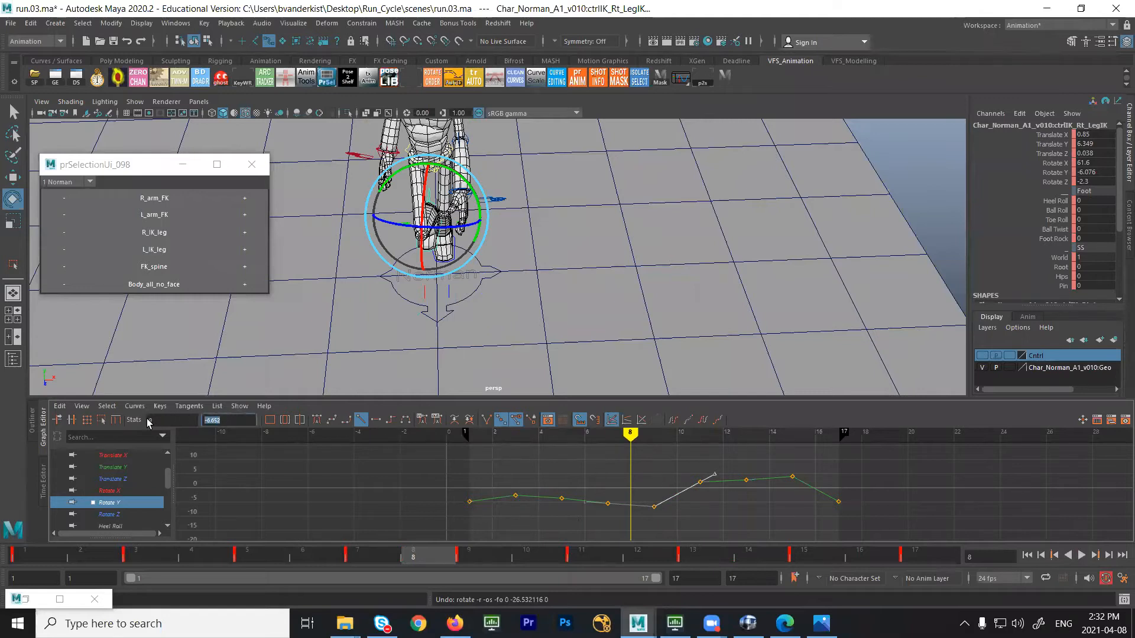
key(Return)
Set every Rotate Y key of the right foot's IK control to -6.652 and play the cycle back
click(229, 418)
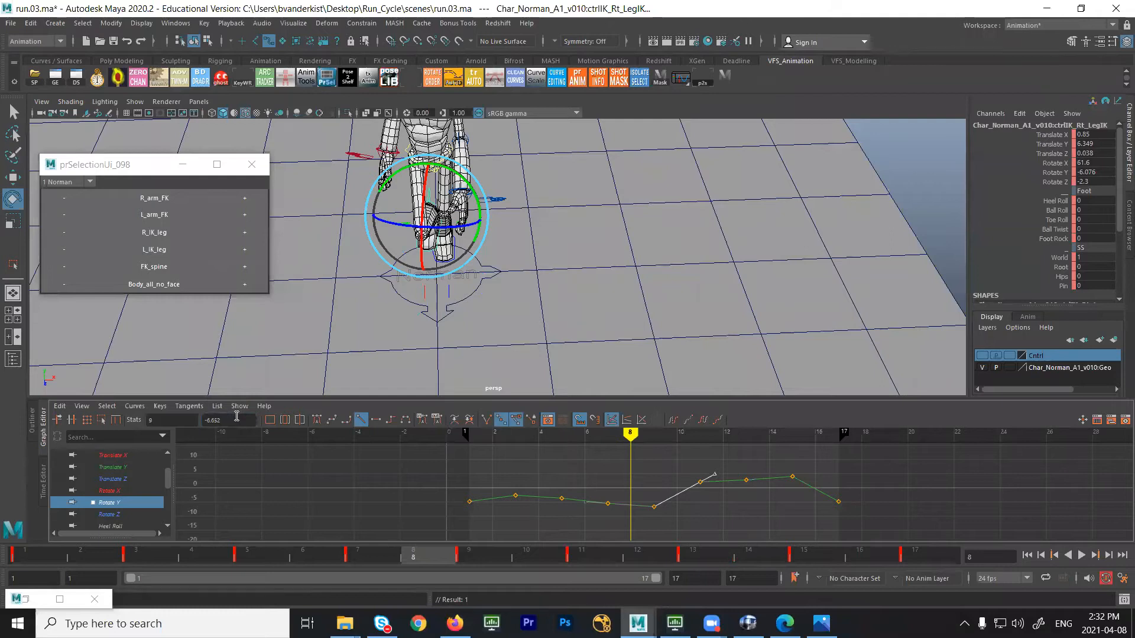
click(642, 475)
drag(640, 476, 636, 527)
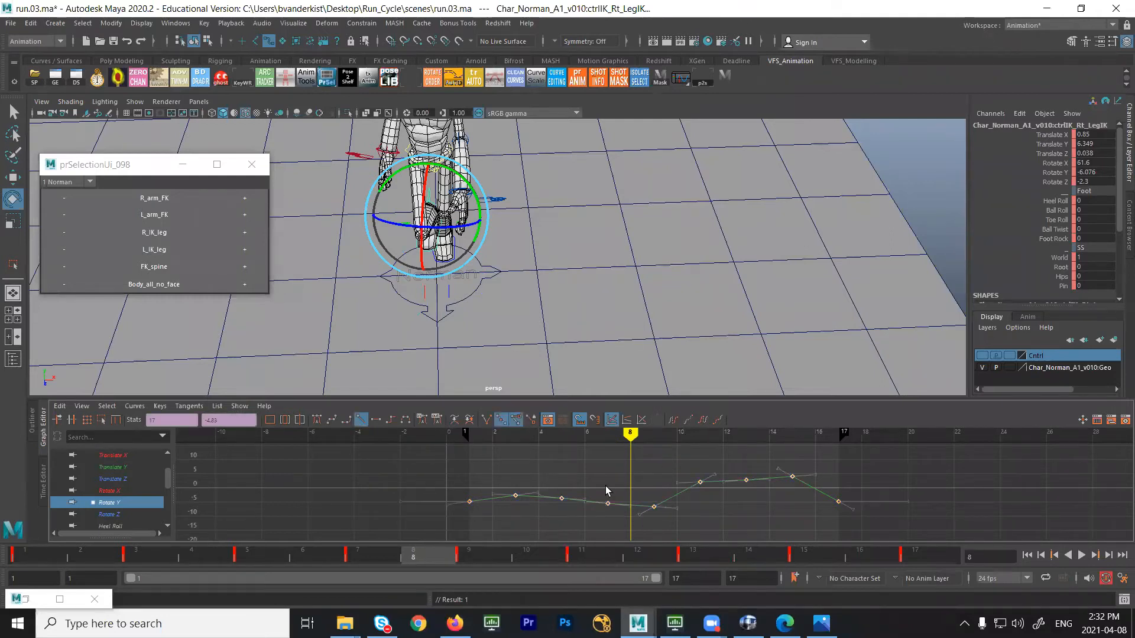
key(ctrl+v)
key(Return)
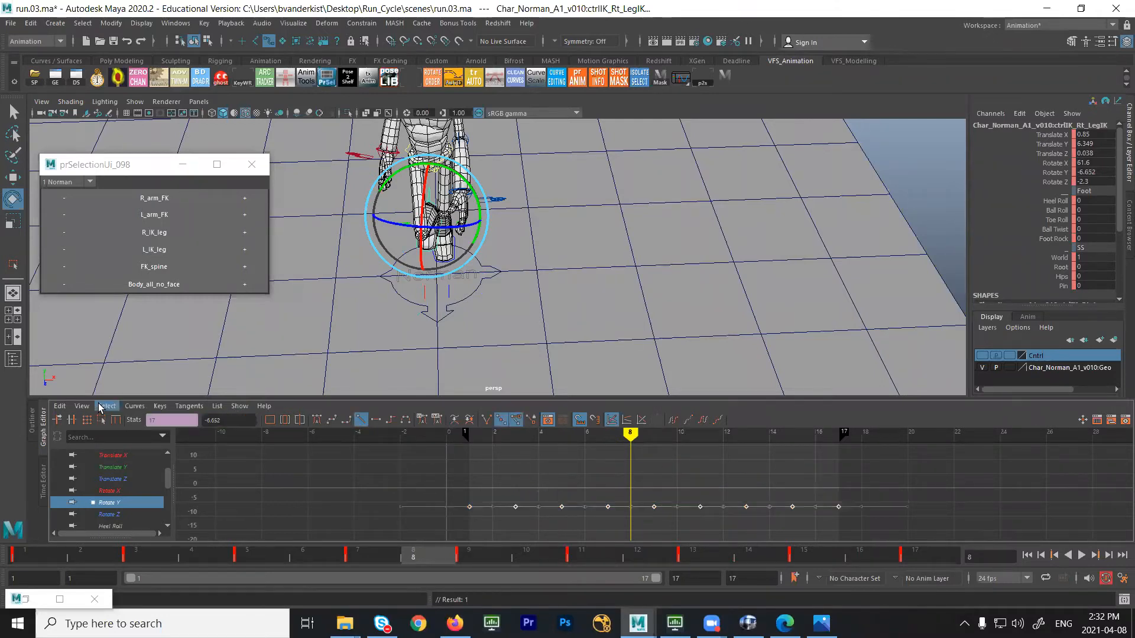
click(611, 237)
key(alt+v)
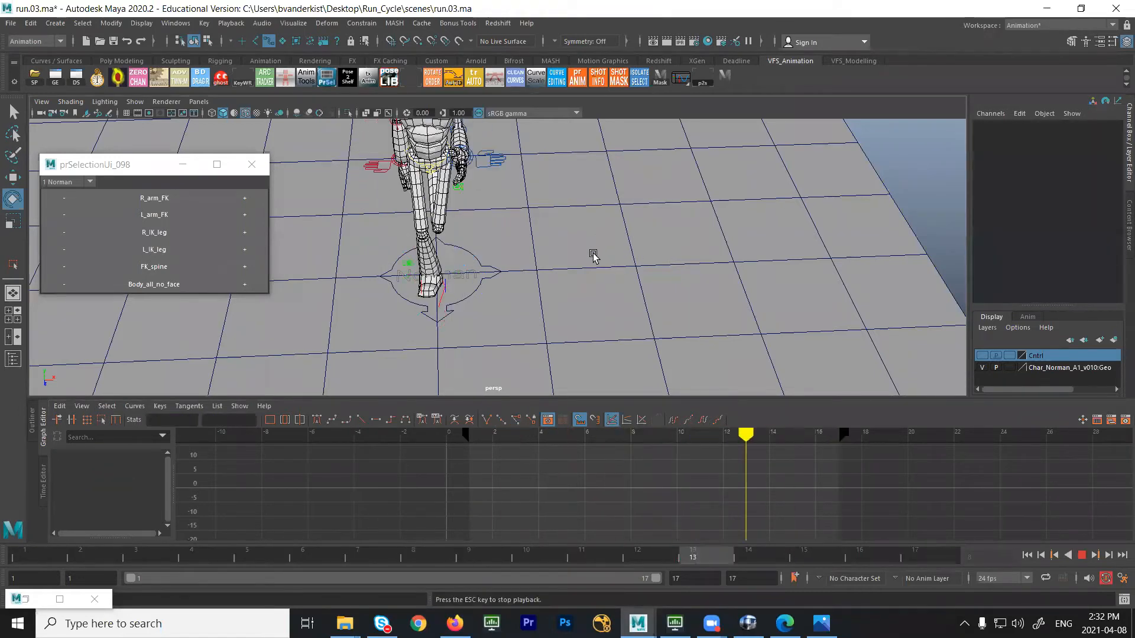
alt+drag(584, 247, 570, 251)
key(alt+v)
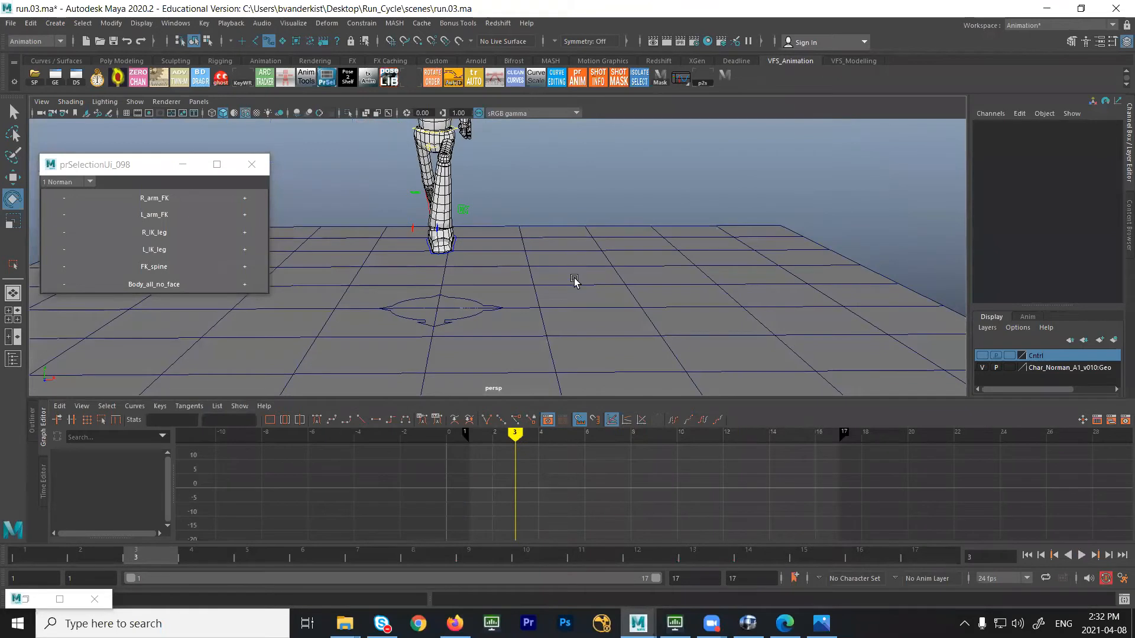
Set every Rotate Y key of the right foot's IK control to -5 and play the cycle back
mouse_move(515, 433)
mouse_down()
mouse_move(322, 485)
mouse_move(285, 473)
mouse_up()
click(447, 283)
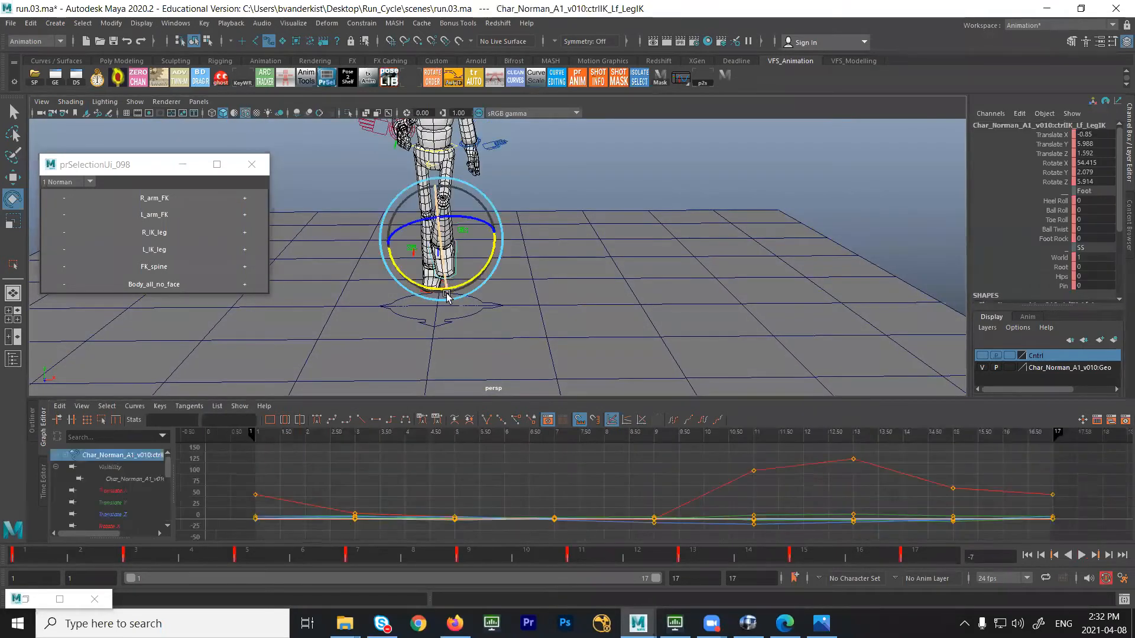
key(q)
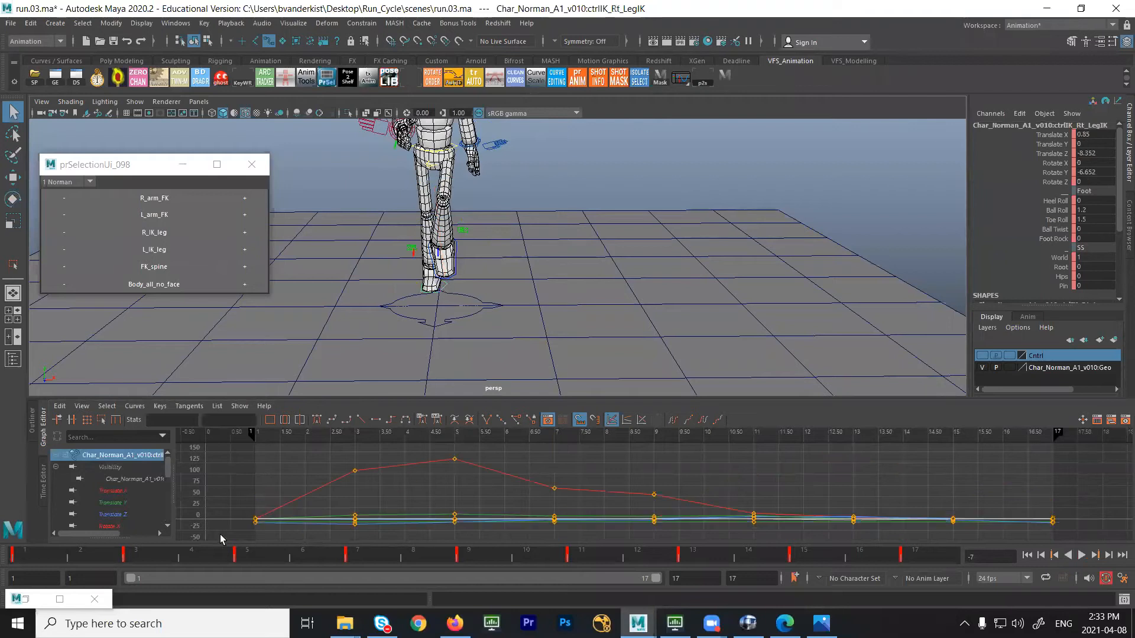
scroll(169, 476, down, 2)
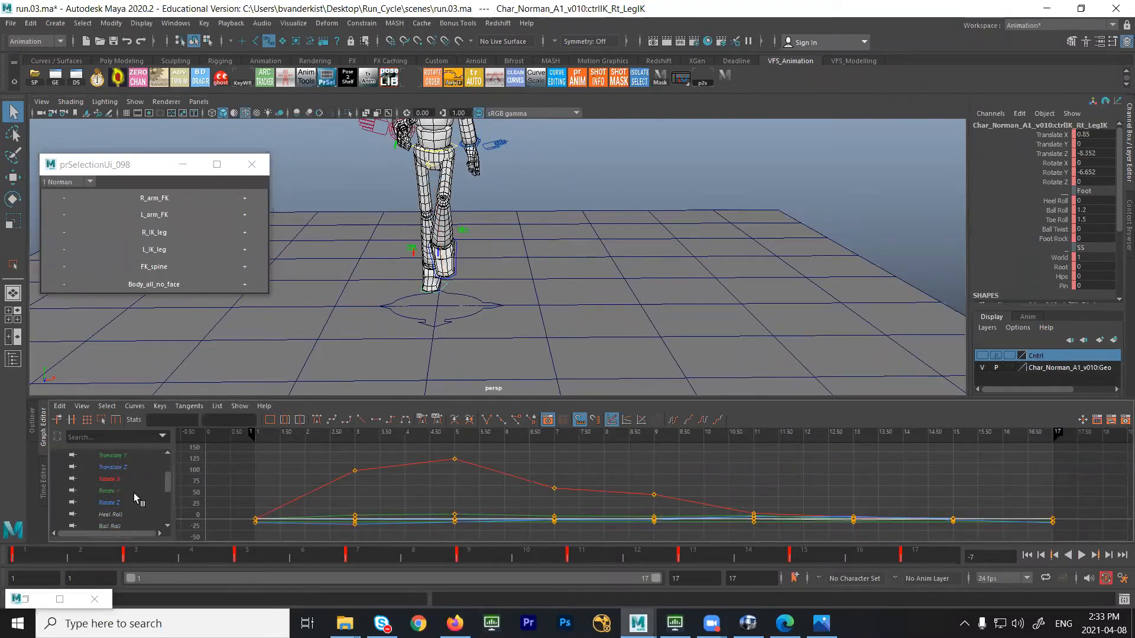
click(134, 491)
drag(430, 505, 430, 506)
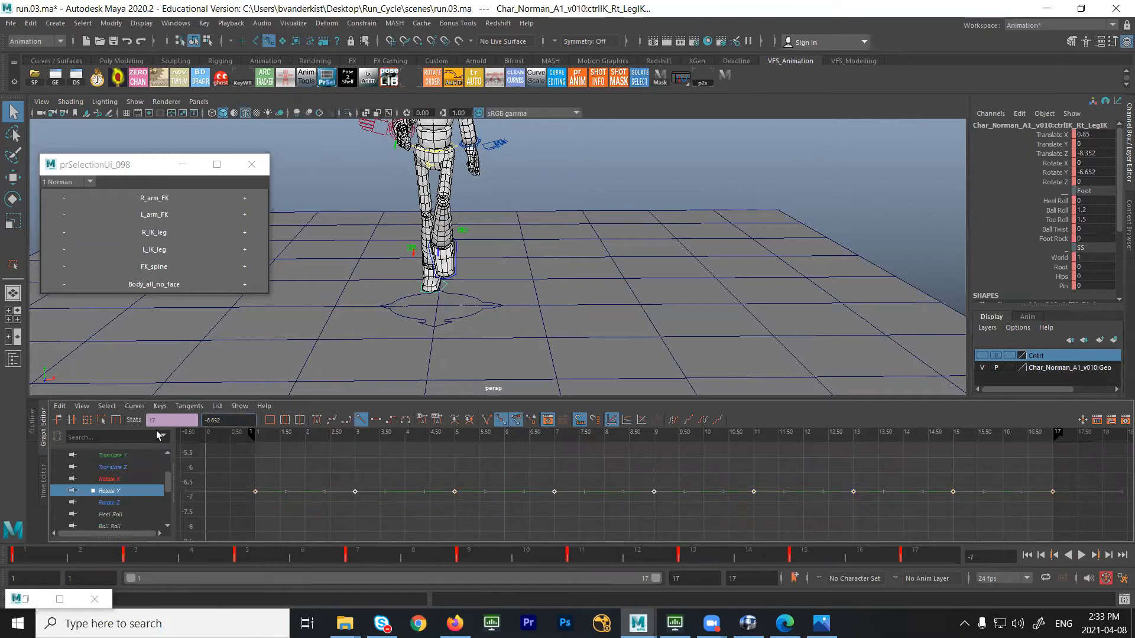
text(-5)
key(Return)
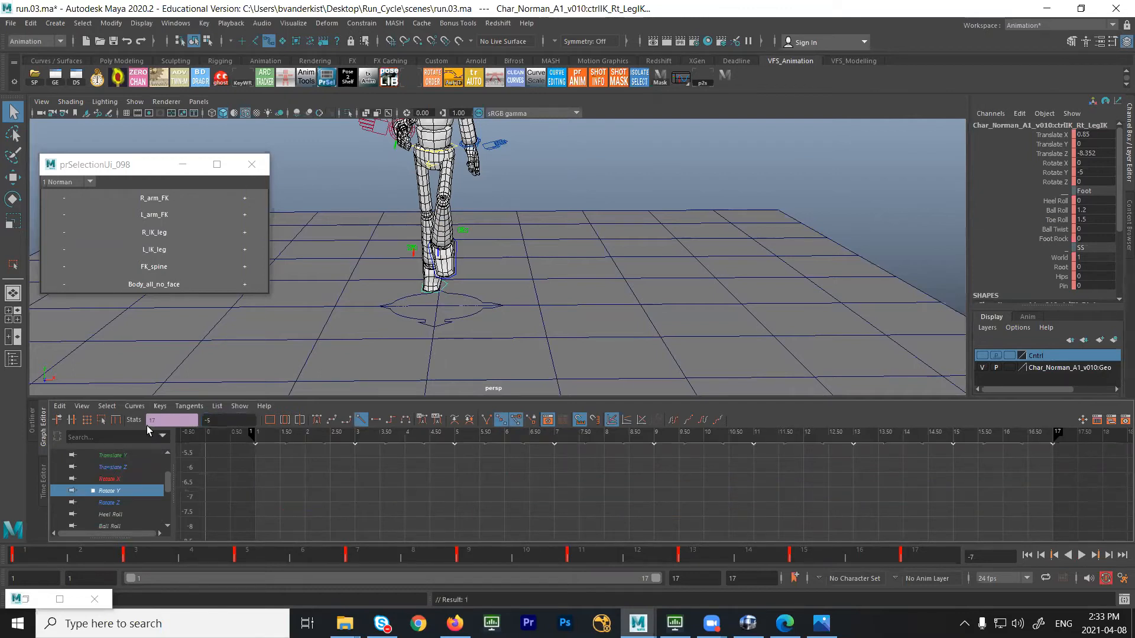
click(615, 306)
key(alt+v)
key(alt+v)
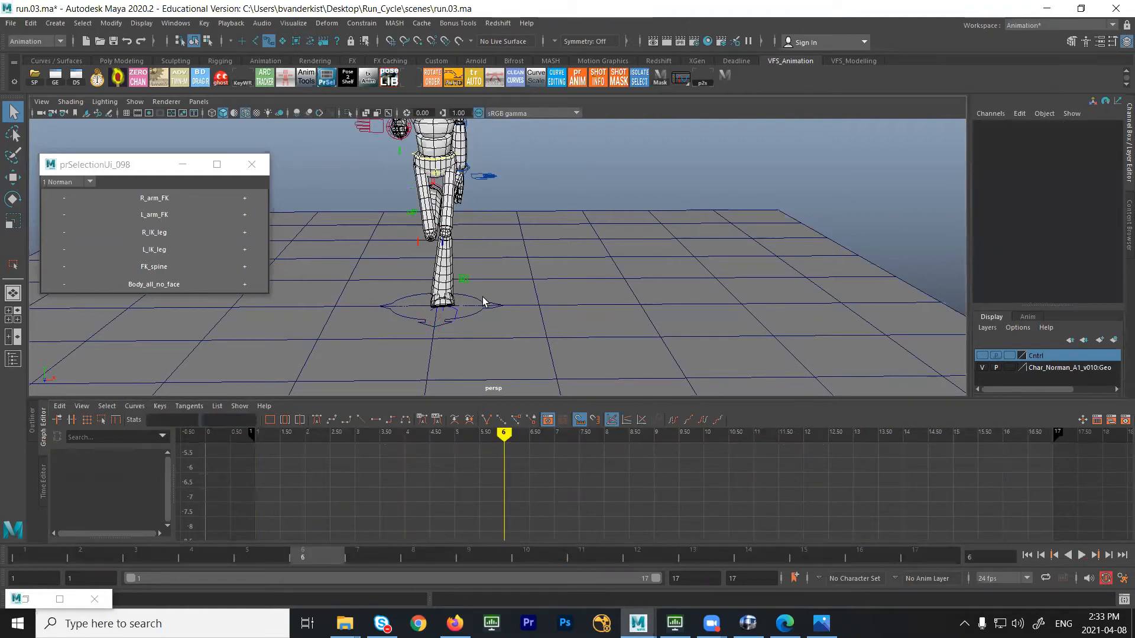
Set every Rotate Y key of the left foot's IK control to 2.079 and play the cycle from the front and side
alt+drag(470, 296, 392, 239)
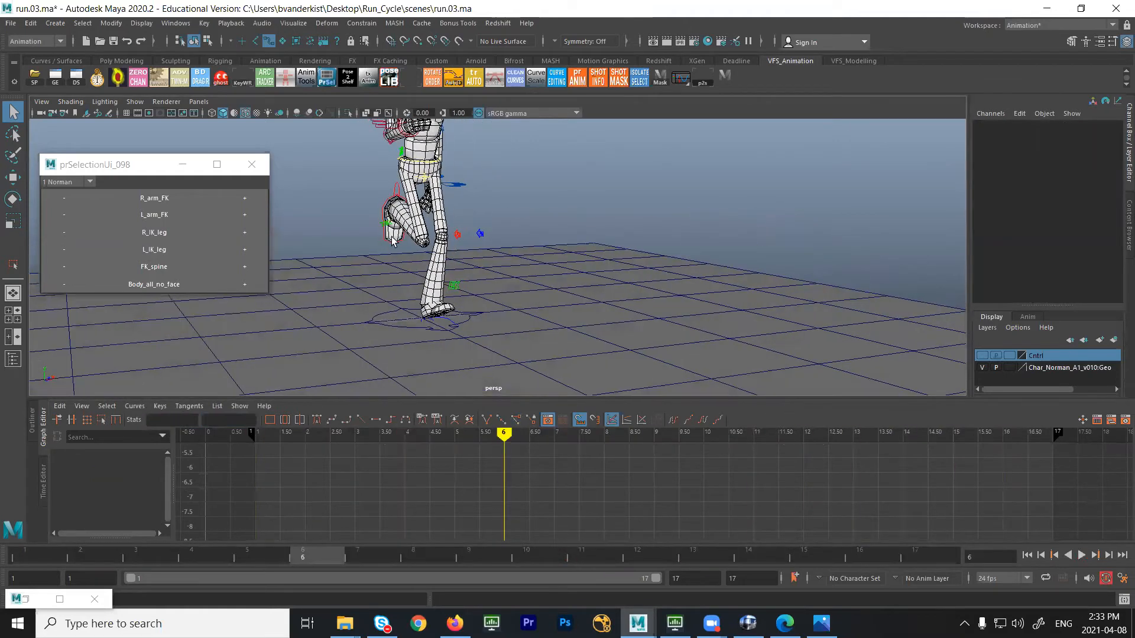
click(394, 242)
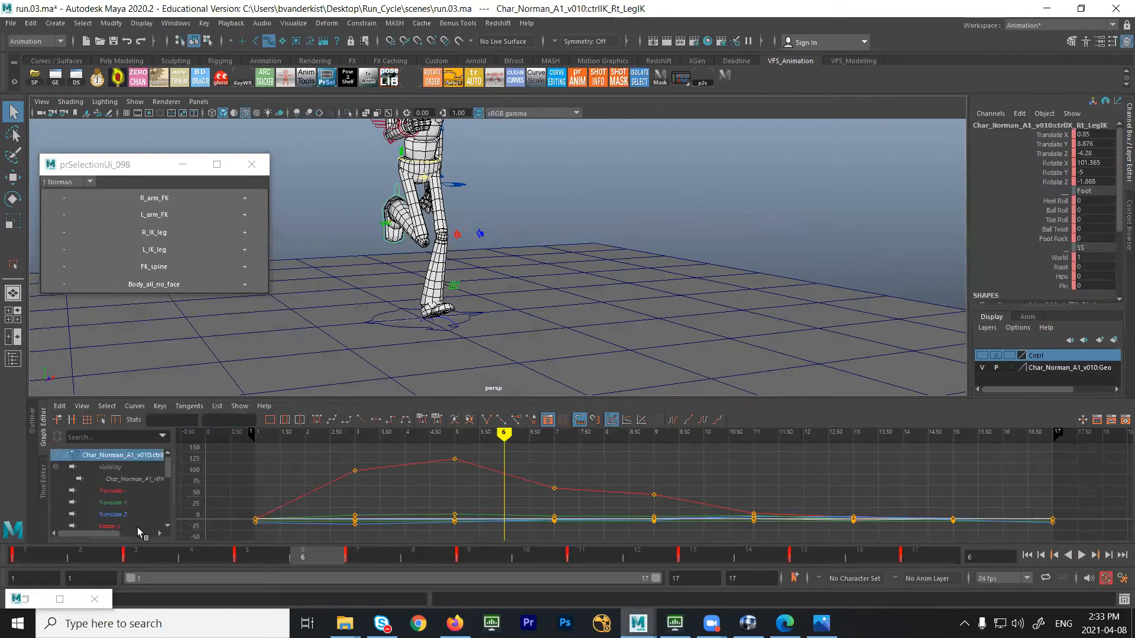
scroll(168, 475, down, 1)
click(108, 503)
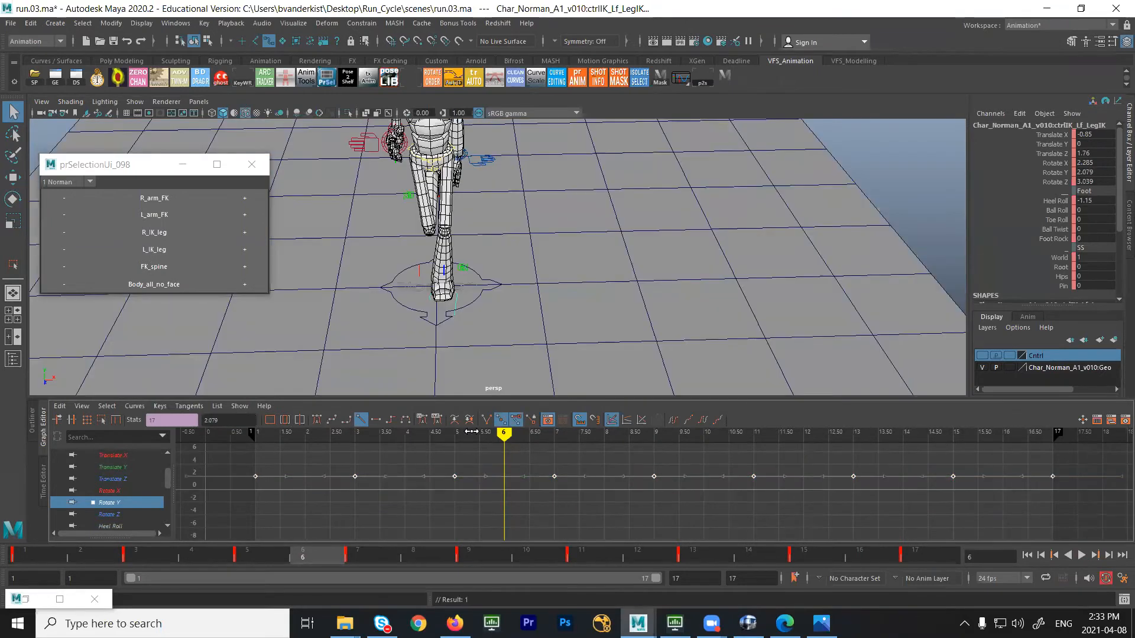
key(alt+v)
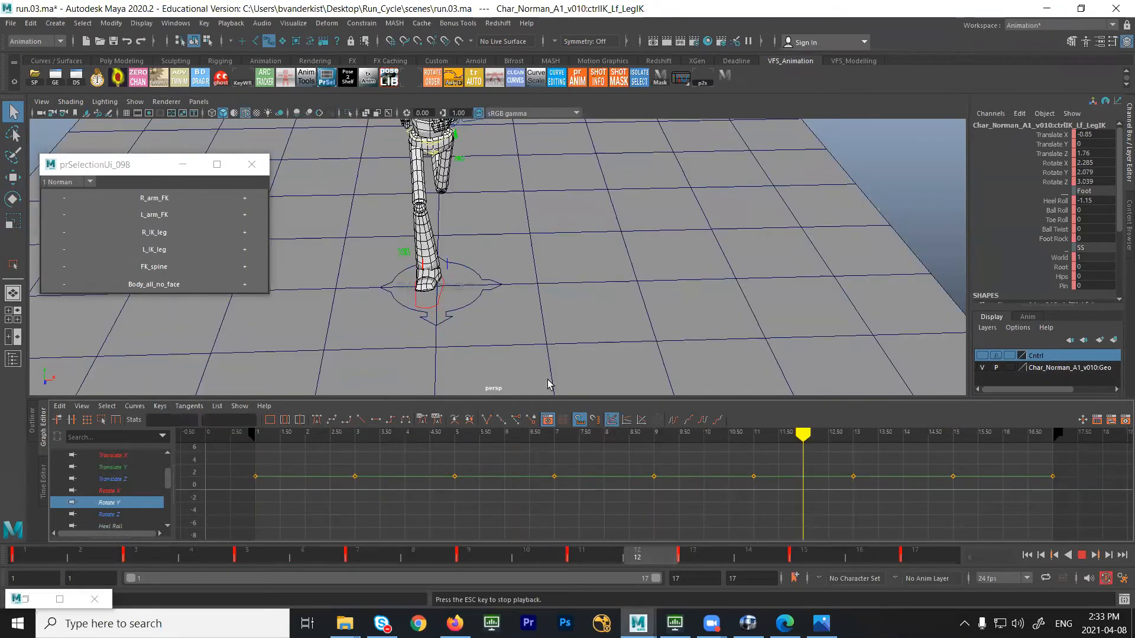
alt+drag(628, 245, 597, 314)
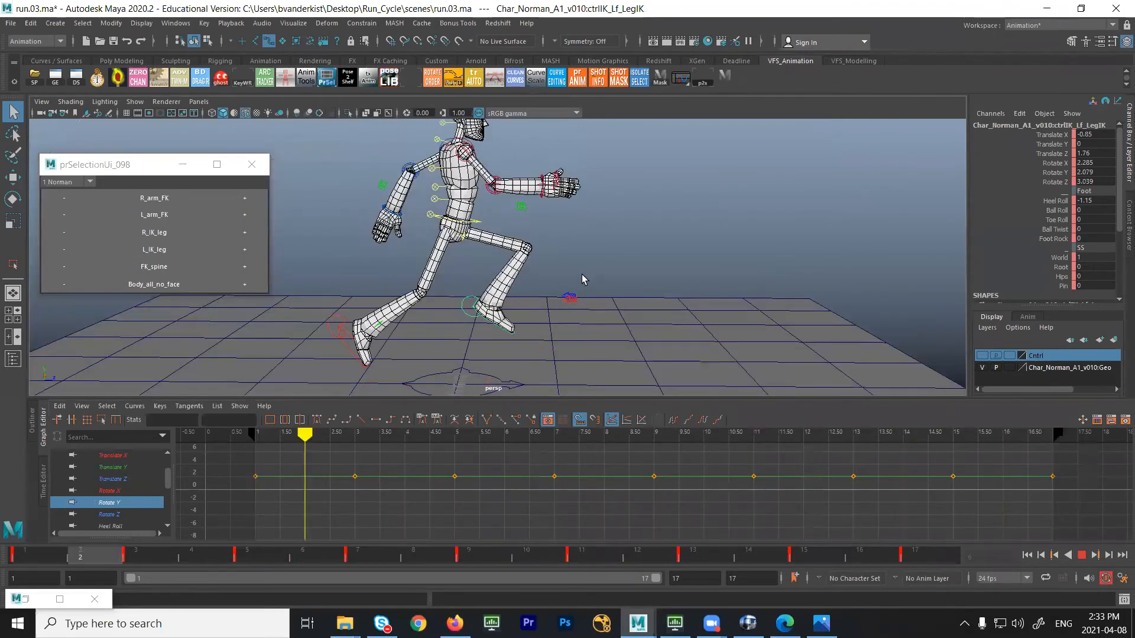
scroll(552, 273, down, 2)
alt+drag(556, 273, 583, 277)
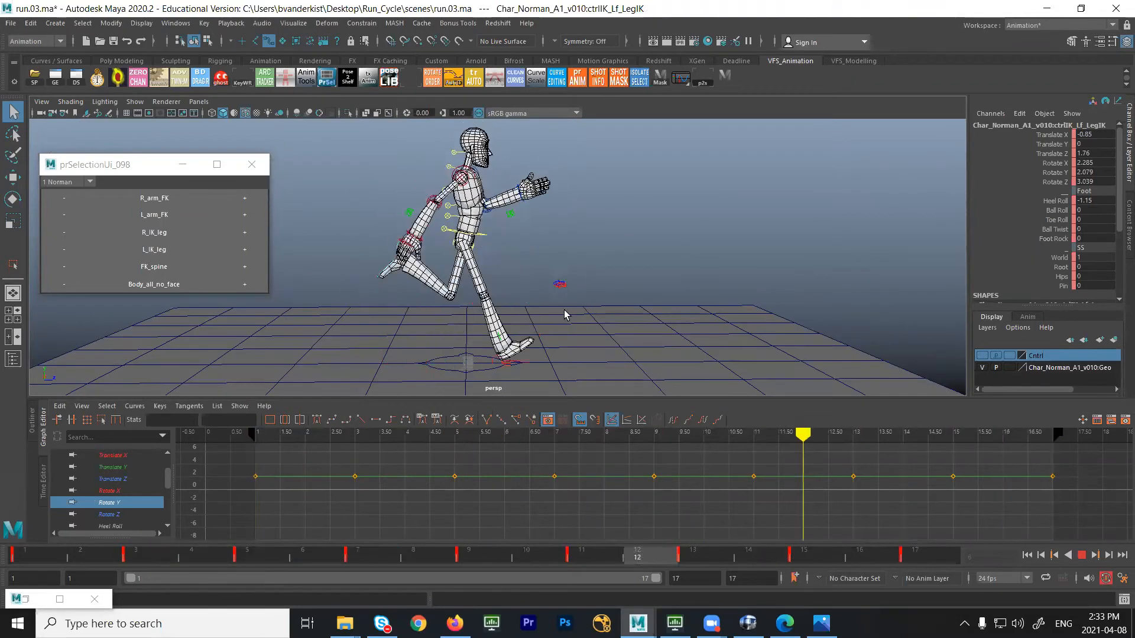
key(alt+v)
Create an editable motion trail for the right foot's IK control, starting from frame 1
click(33, 564)
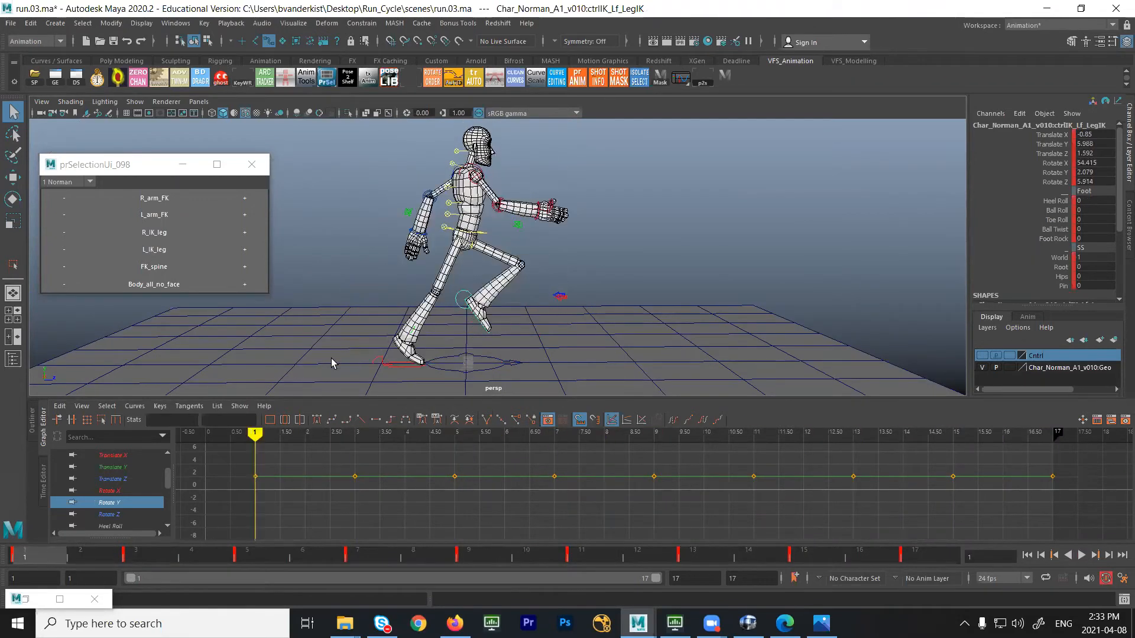
alt+drag(498, 298, 374, 352)
click(373, 348)
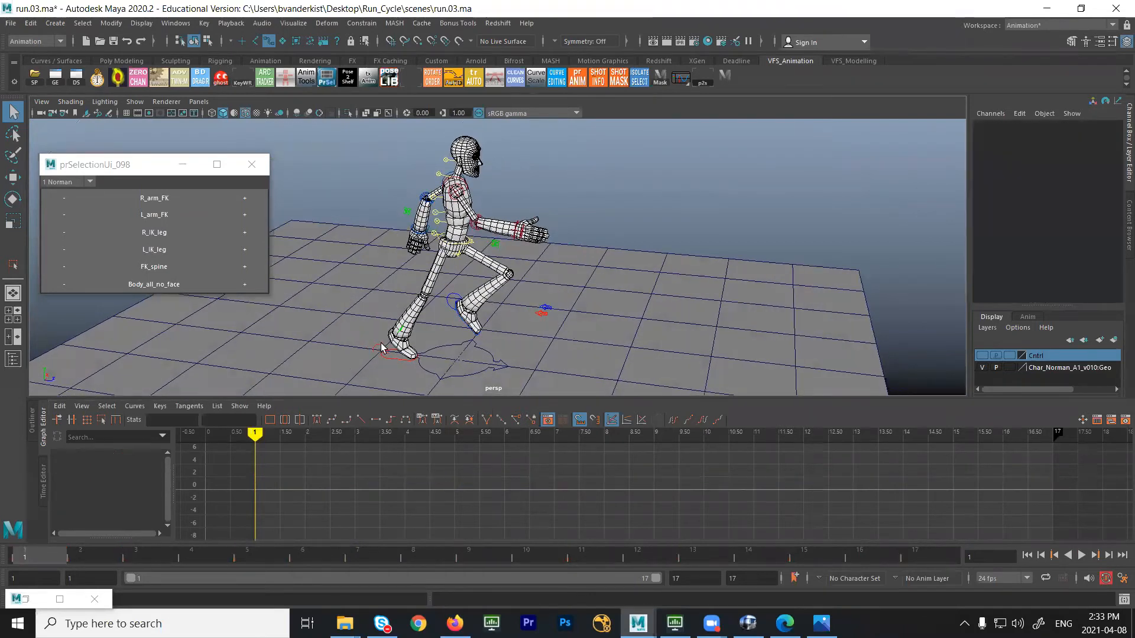
click(382, 349)
alt+drag(400, 312, 396, 342)
key(w)
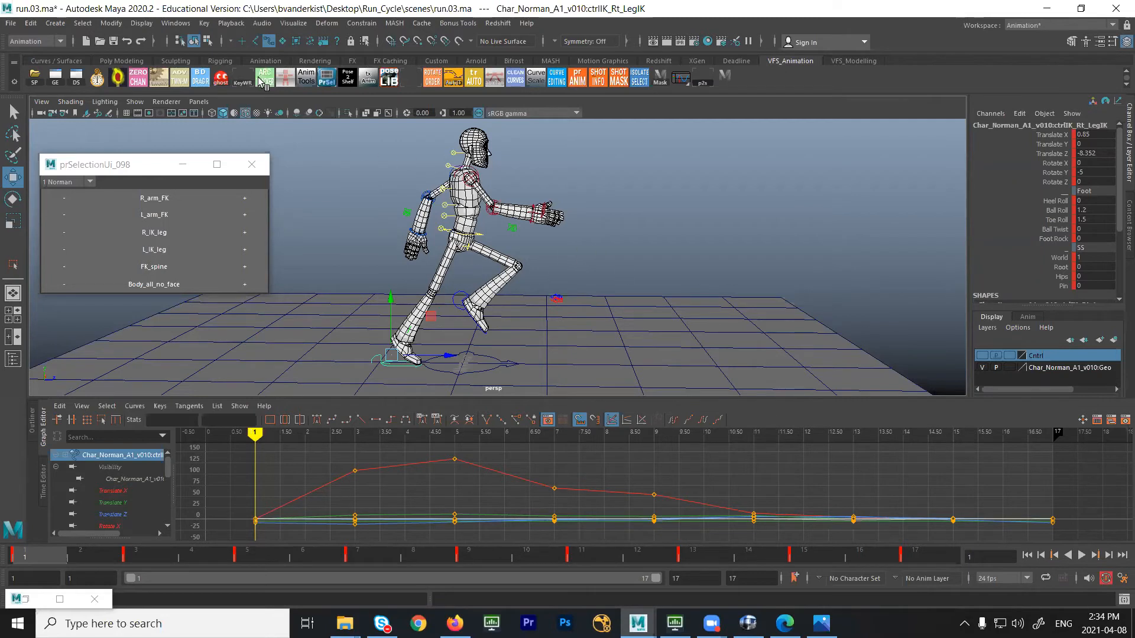
click(293, 23)
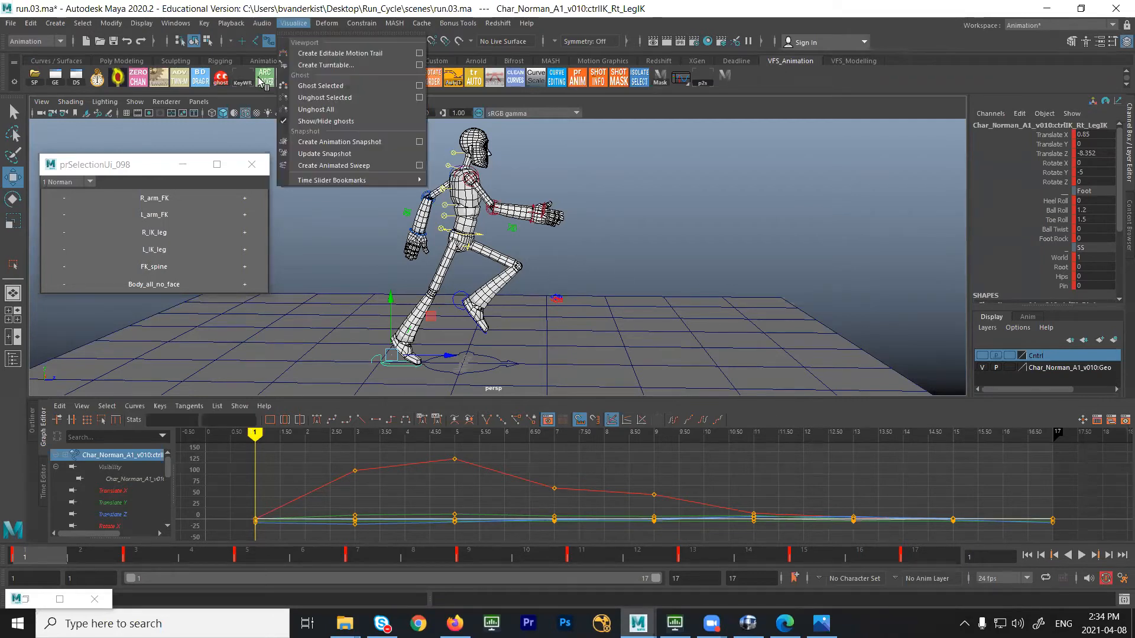
click(330, 50)
alt+drag(618, 316, 699, 327)
scroll(699, 327, up, 2)
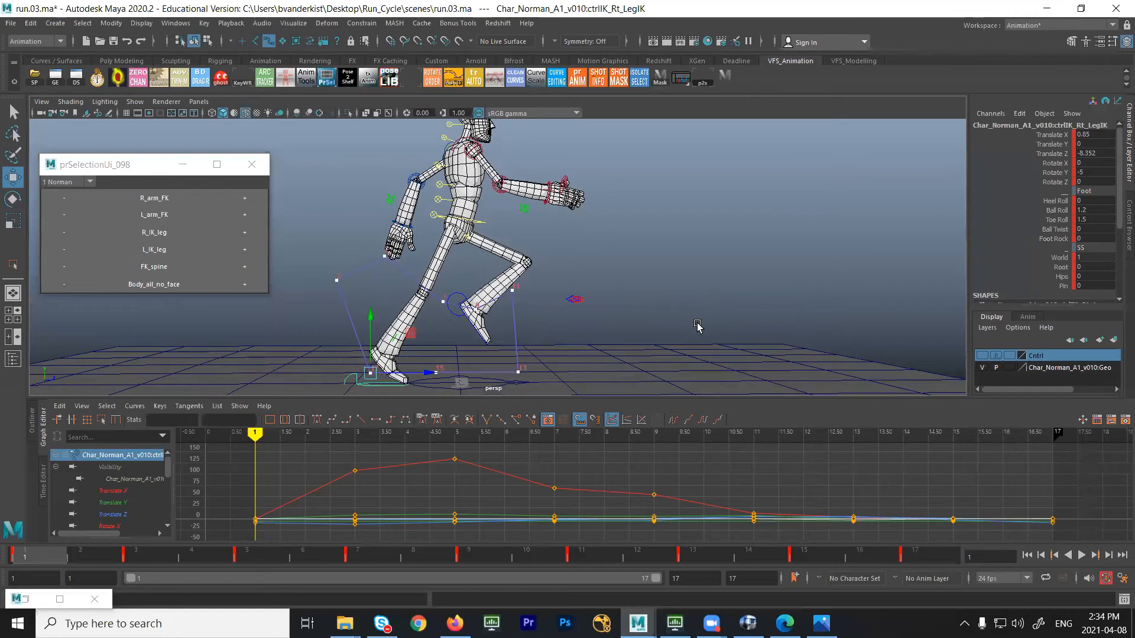
Go through the run cycle's poses back and forth to examine the right foot's arc against its motion trail
key(period)
key(comma)
key(period)
key(period)
key(period)
key(period)
key(period)
key(period)
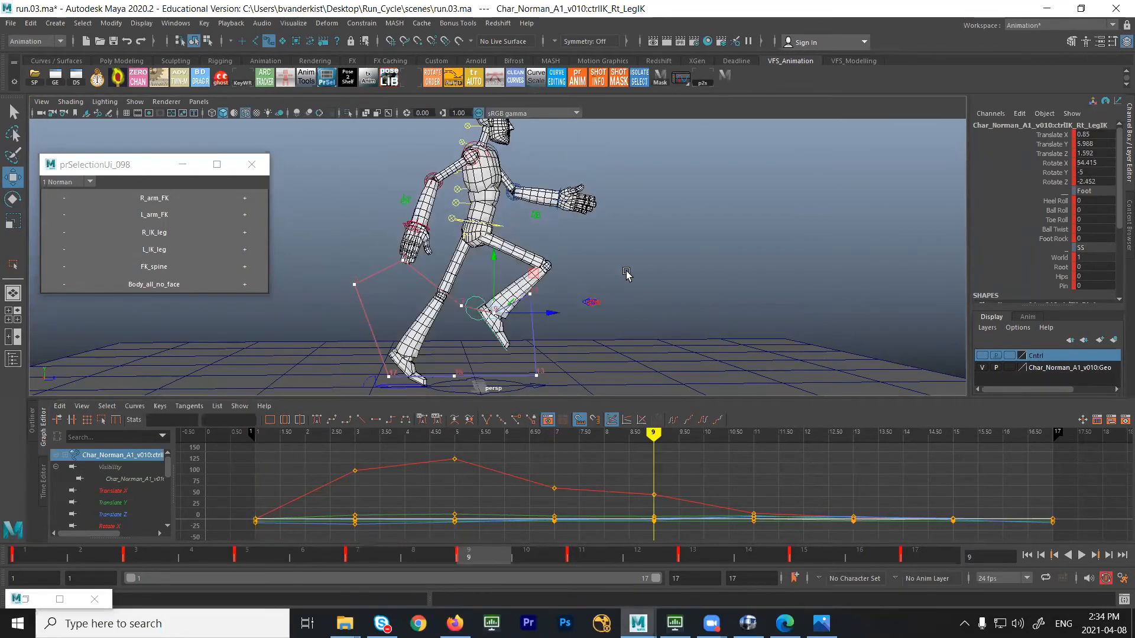
key(comma)
key(period)
key(comma)
key(comma)
key(period)
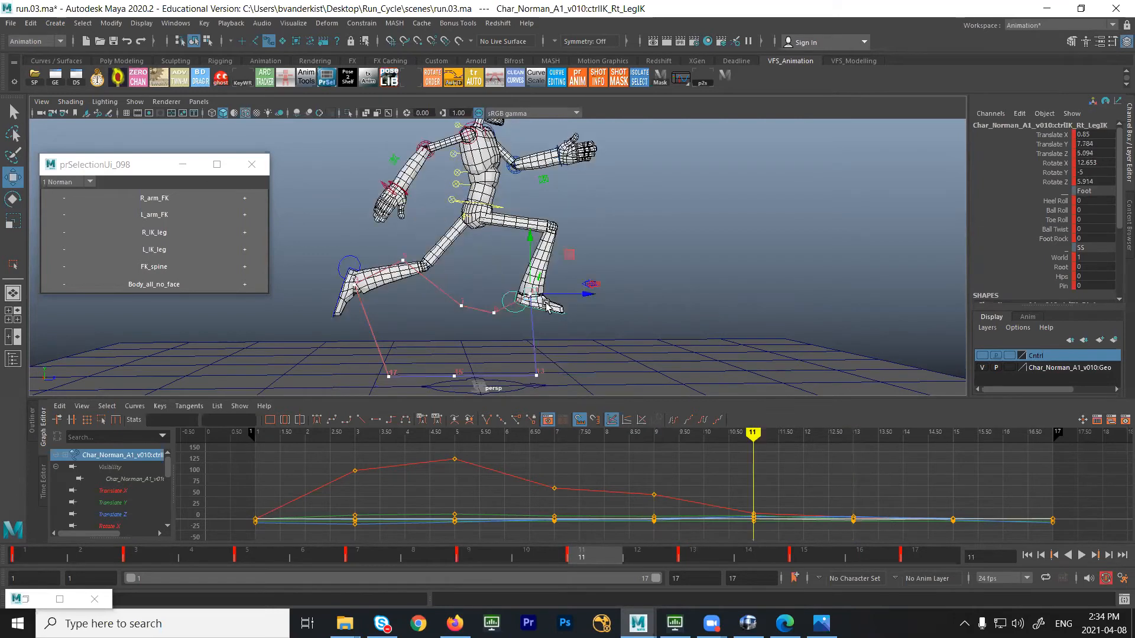
key(alt+period)
key(alt+period)
key(alt+comma)
key(alt+comma)
key(alt+comma)
key(alt+comma)
key(alt+comma)
key(alt+comma)
key(alt+comma)
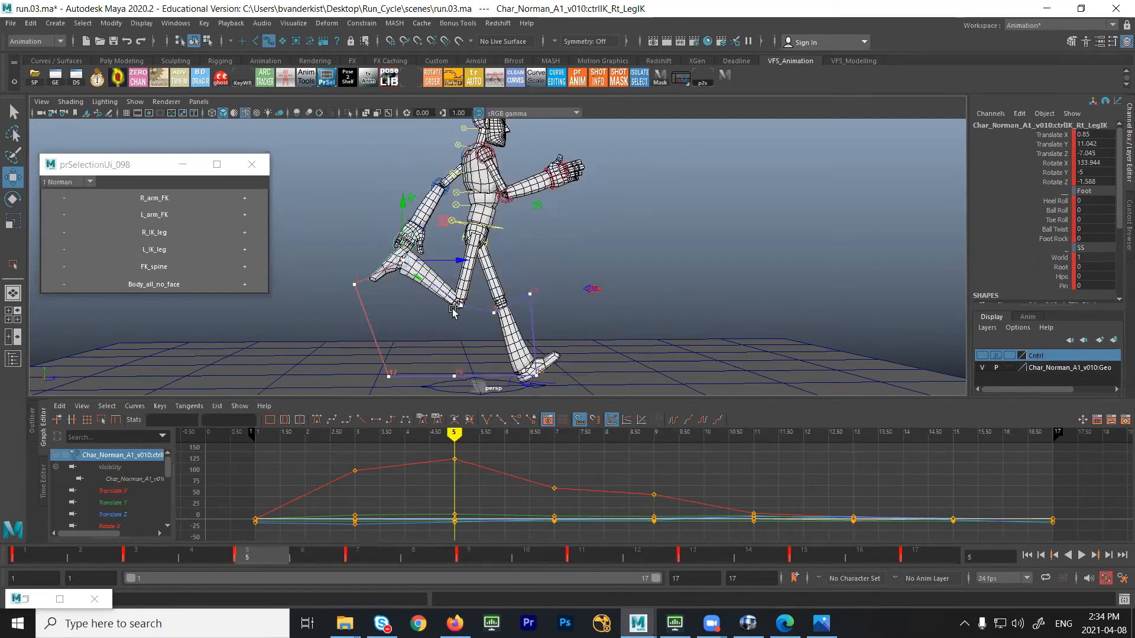
At frame 5, move the right foot's IK control slightly backward, comparing the pose with frame 3
key(comma)
key(comma)
key(period)
key(period)
key(comma)
key(period)
drag(455, 261, 445, 263)
key(comma)
key(period)
key(comma)
key(comma)
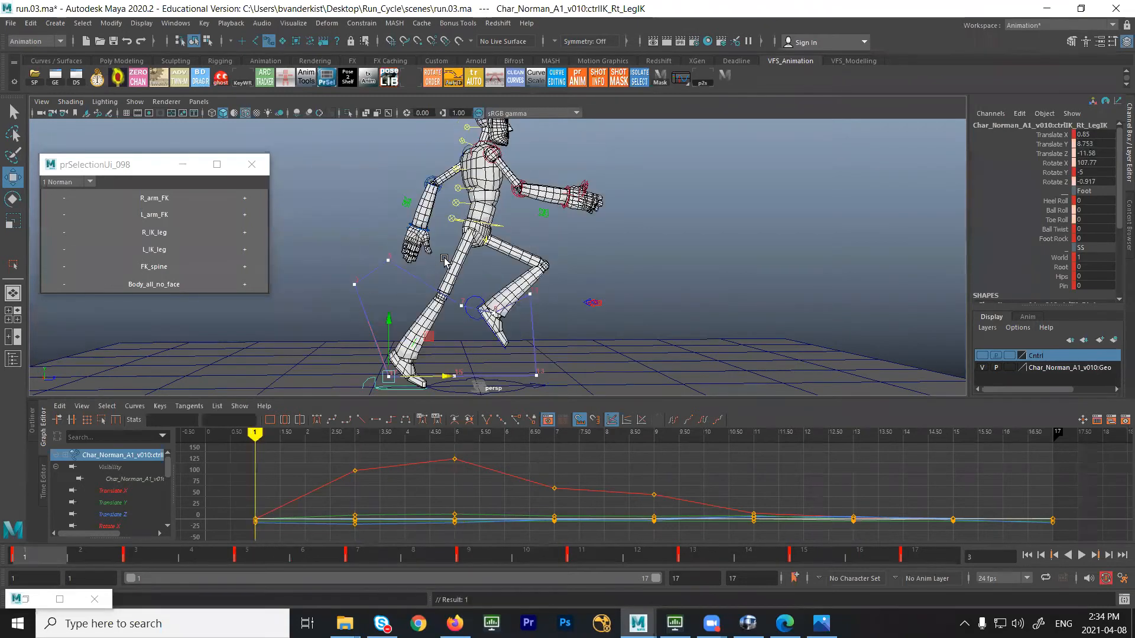
At frame 2, move the right foot's IK control back to Translate Z -11.139 and zero its Ball Roll, Toe Roll and Ball Twist
key(alt+period)
drag(420, 329, 411, 329)
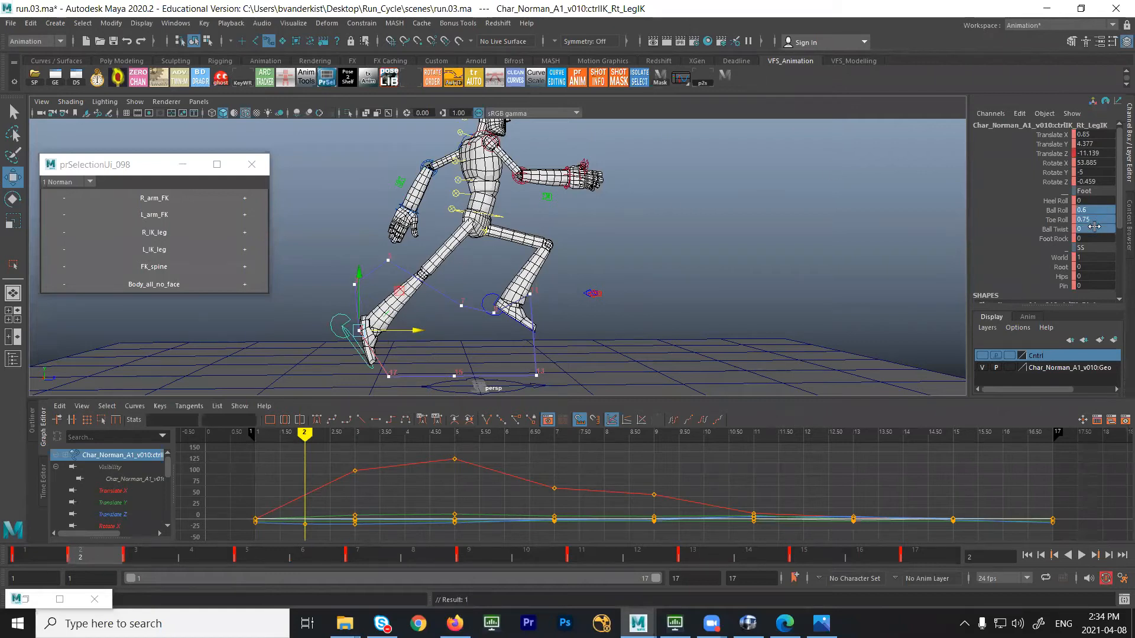
key(Return)
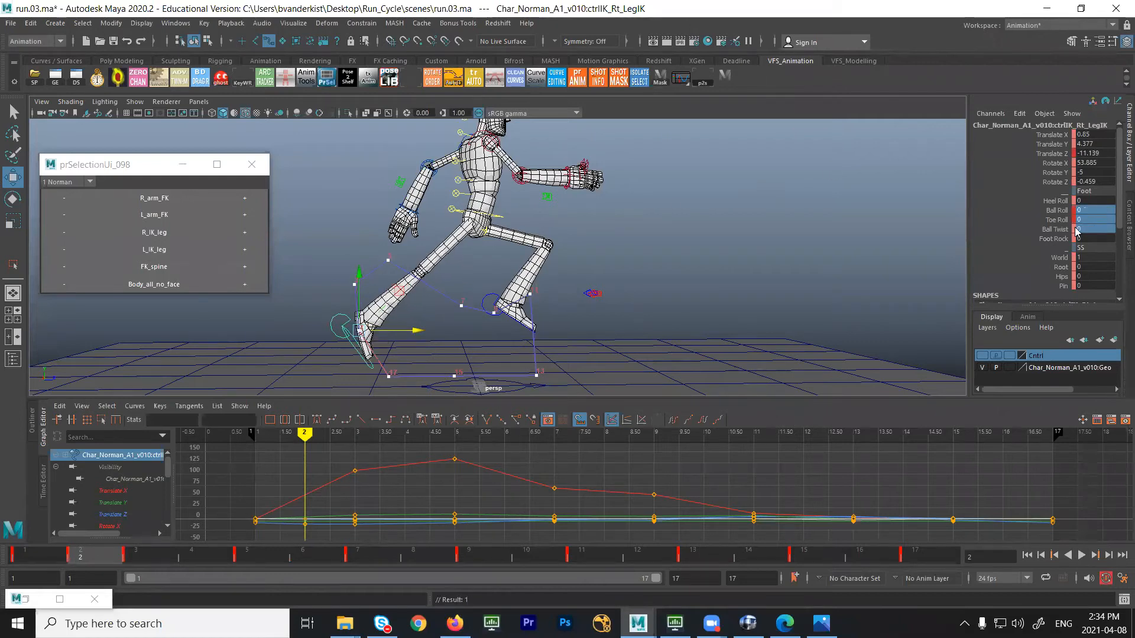
At frame 2, raise the right foot's IK control to Translate Y 6.384 and rotate it to Rotate X 95.185
click(342, 332)
drag(359, 273, 359, 252)
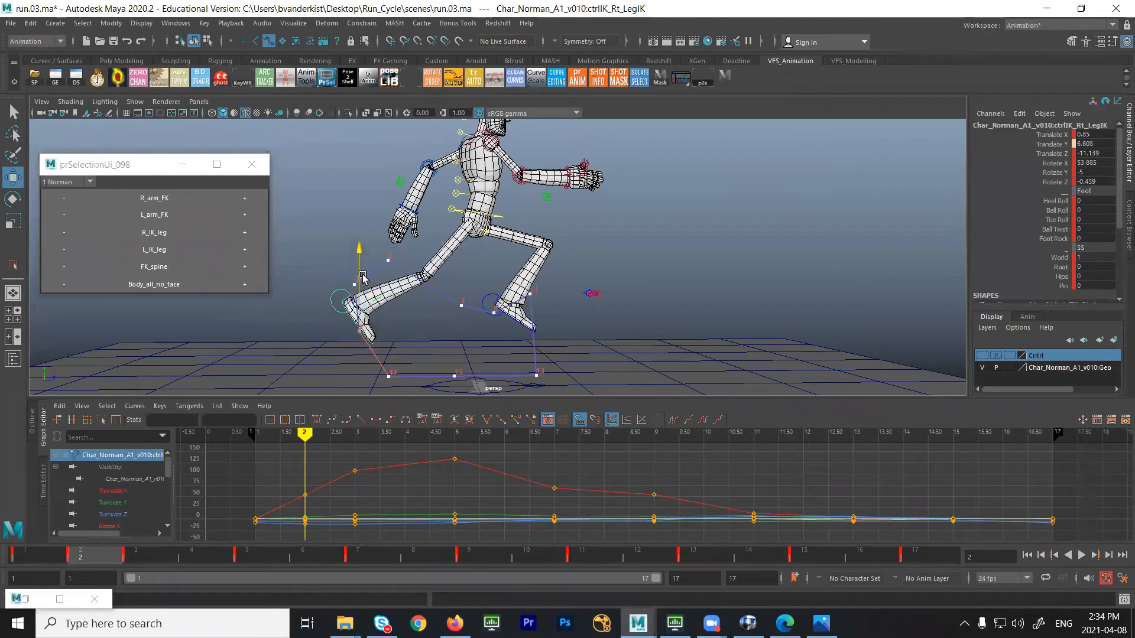
key(e)
drag(412, 300, 359, 291)
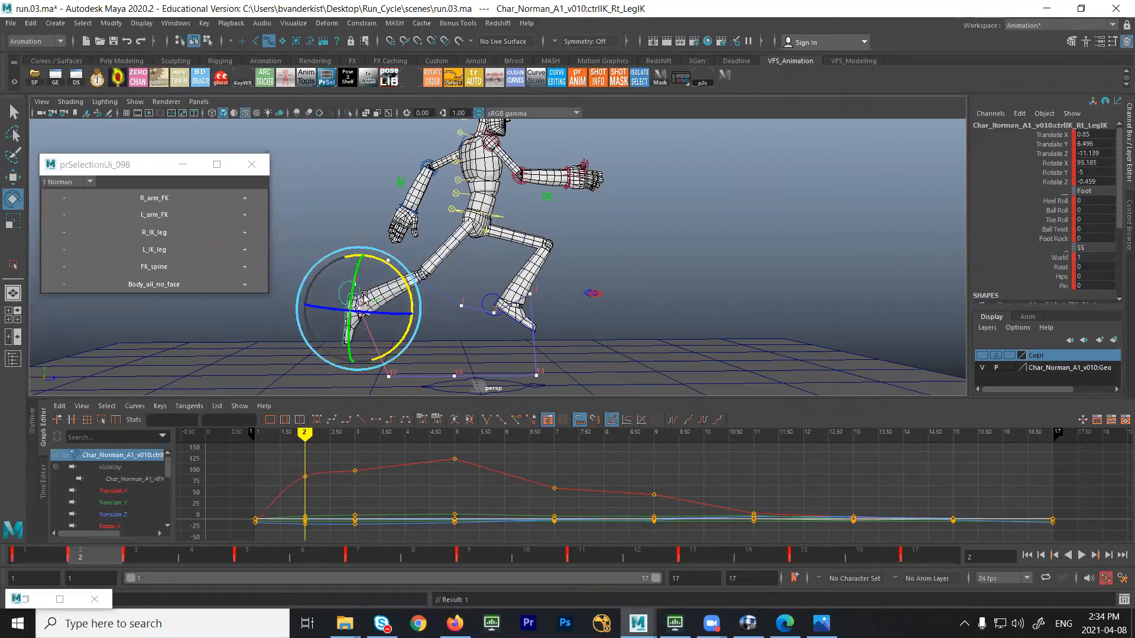
key(w)
drag(357, 268, 357, 270)
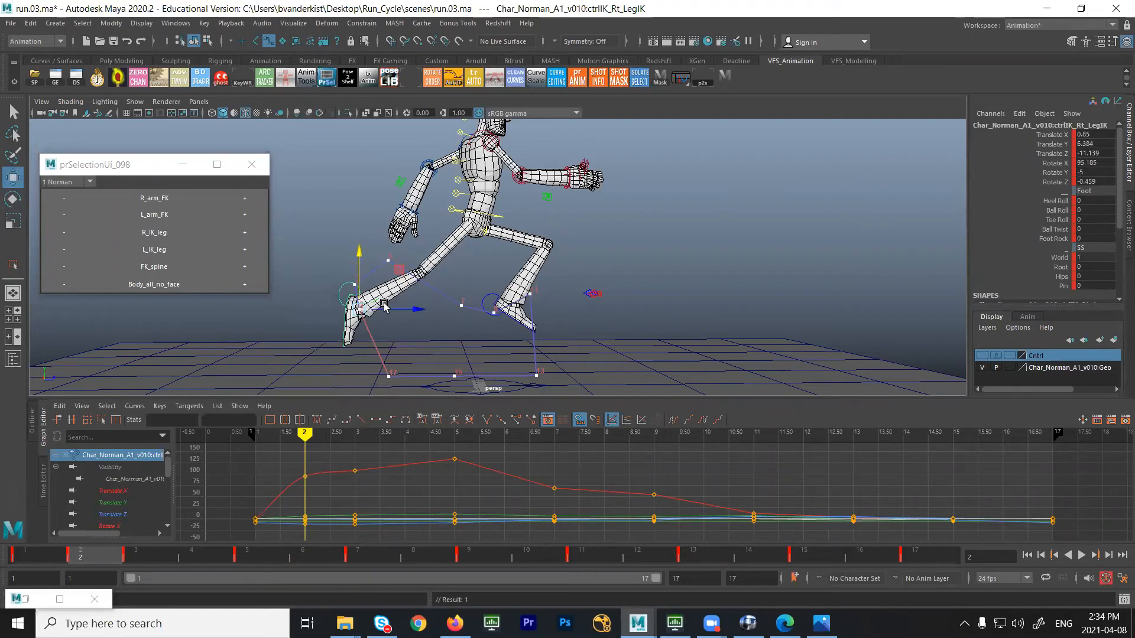
At frame 5, move the right foot's IK control slightly down and back to round the top of its arc
key(alt+comma)
key(alt+period)
key(alt+period)
key(period)
key(comma)
key(period)
drag(432, 265, 385, 232)
key(comma)
key(period)
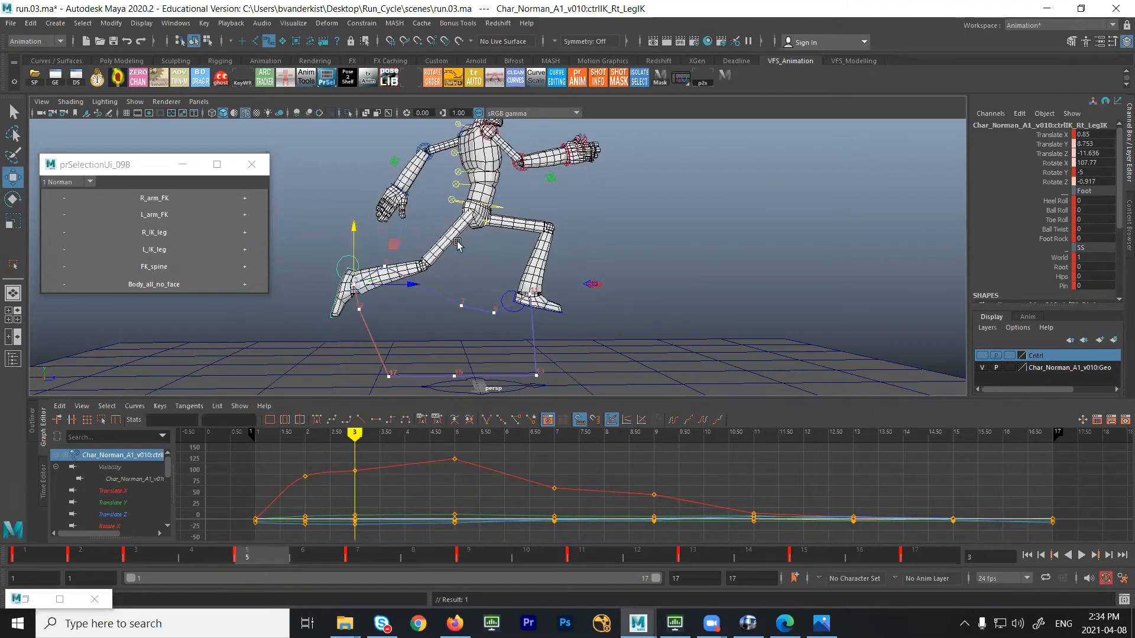
At frame 6, move the right foot's IK control to Translate Y 9.326 and Translate Z -5.29
key(period)
key(comma)
key(period)
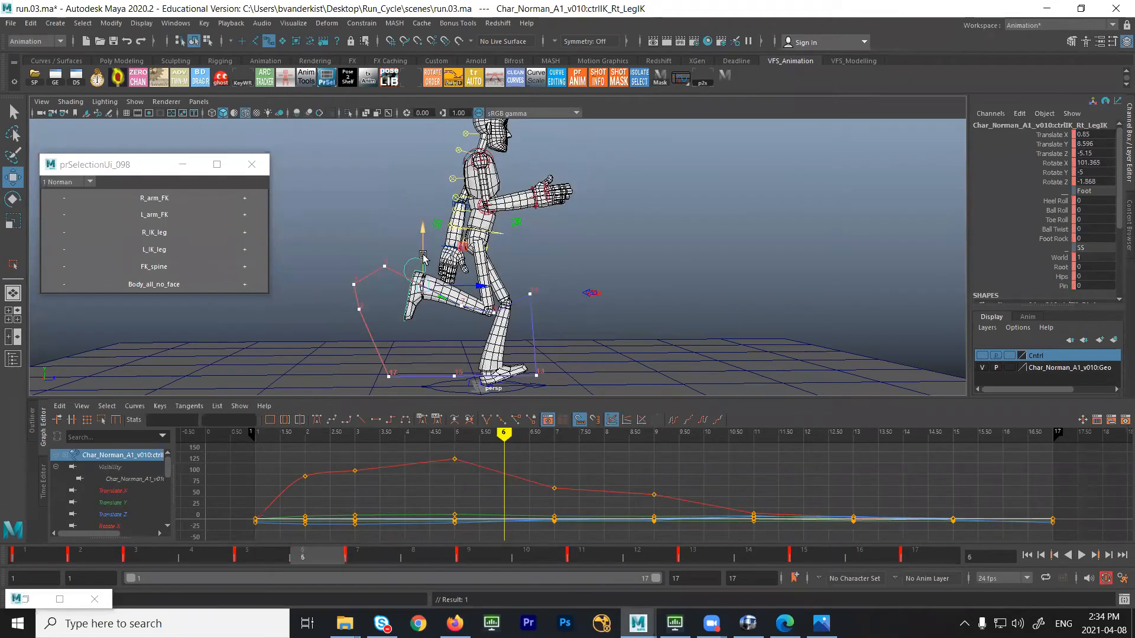
key(alt+comma)
key(alt+comma)
key(alt+period)
key(alt+period)
middle_drag(414, 248, 417, 249)
click(464, 276)
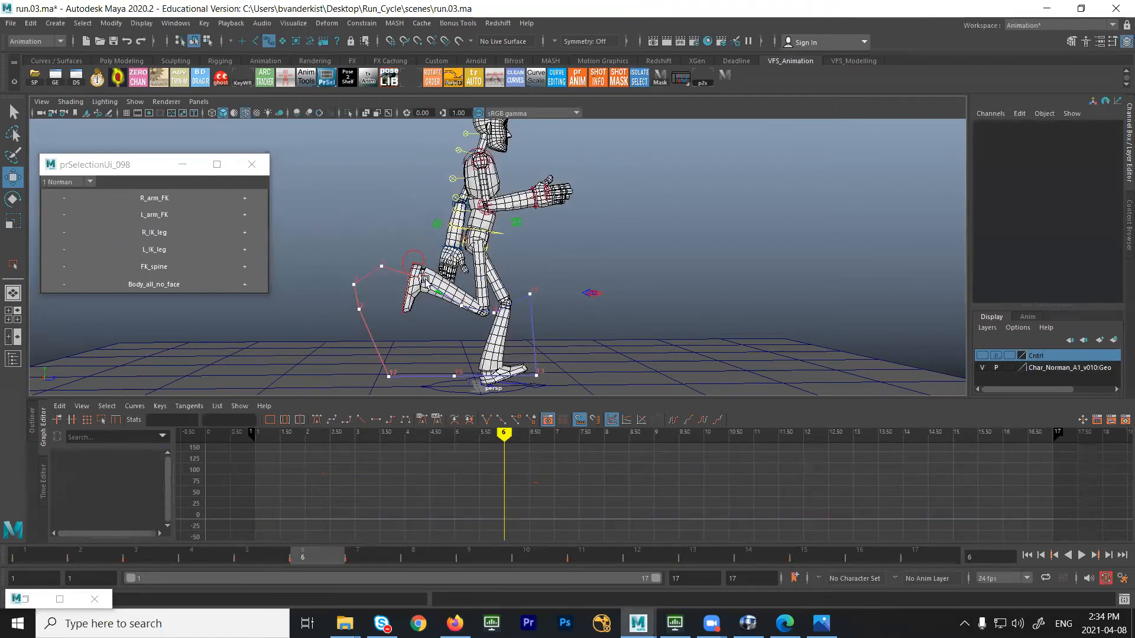
click(422, 254)
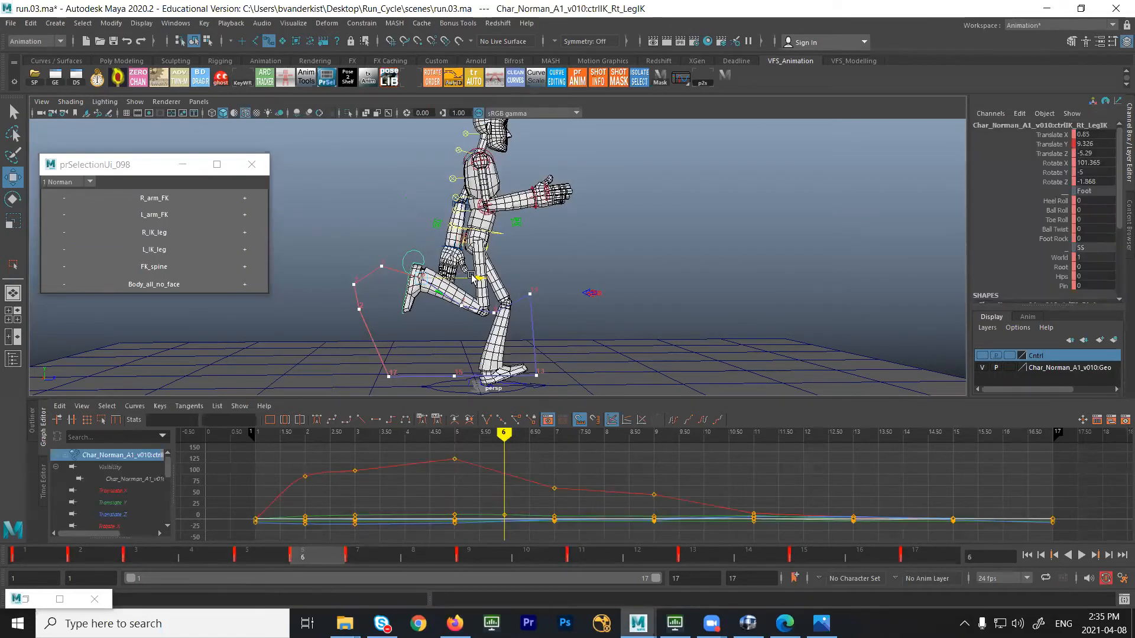
At frame 7, raise the right foot's IK control to Translate Y 7.048, comparing it with the neighbouring frames
key(alt+comma)
key(alt+period)
key(alt+period)
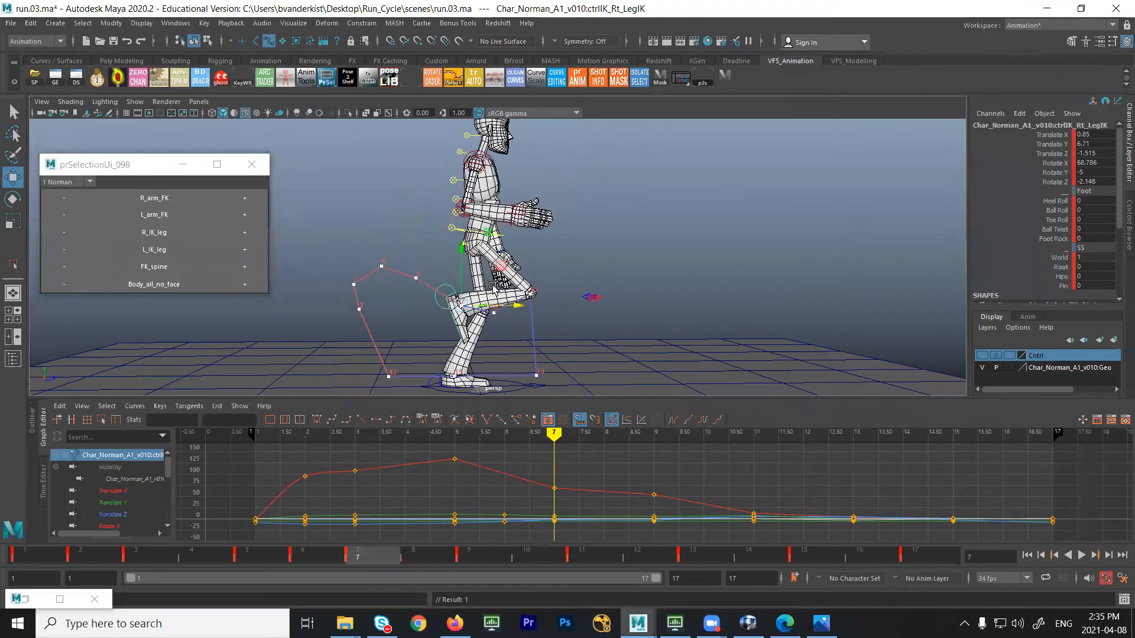
key(alt+comma)
key(alt+period)
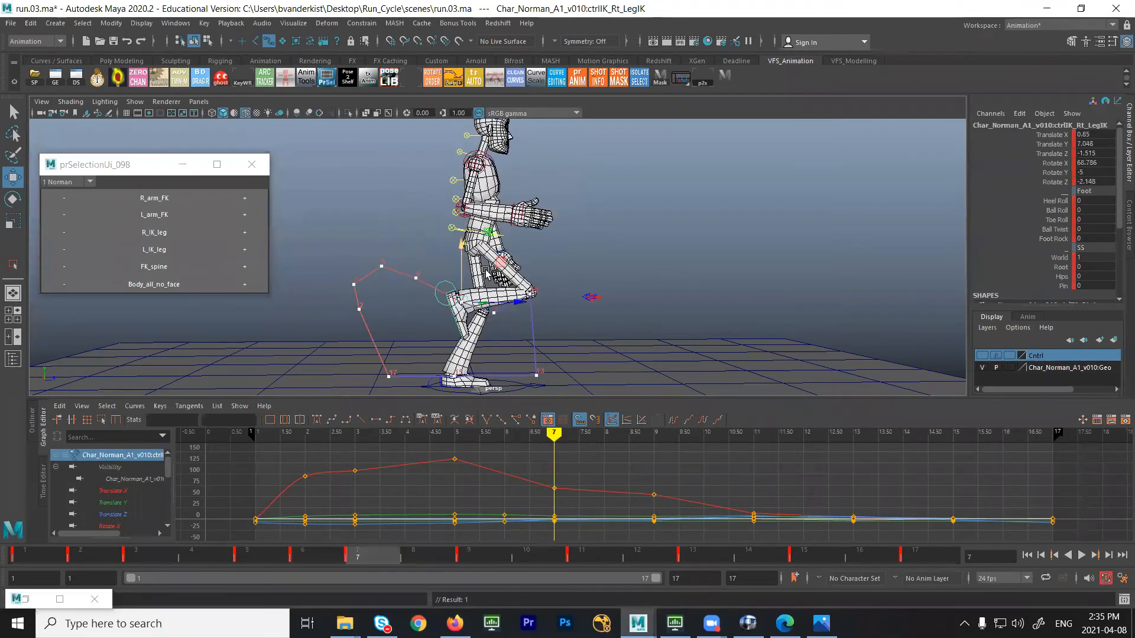
Move the right foot's IK control forward to Translate Z 2.566 at frame 9 and to Translate Y 7.954, Translate Z 6.648 at frame 11
key(alt+period)
key(alt+period)
key(alt+comma)
key(alt+comma)
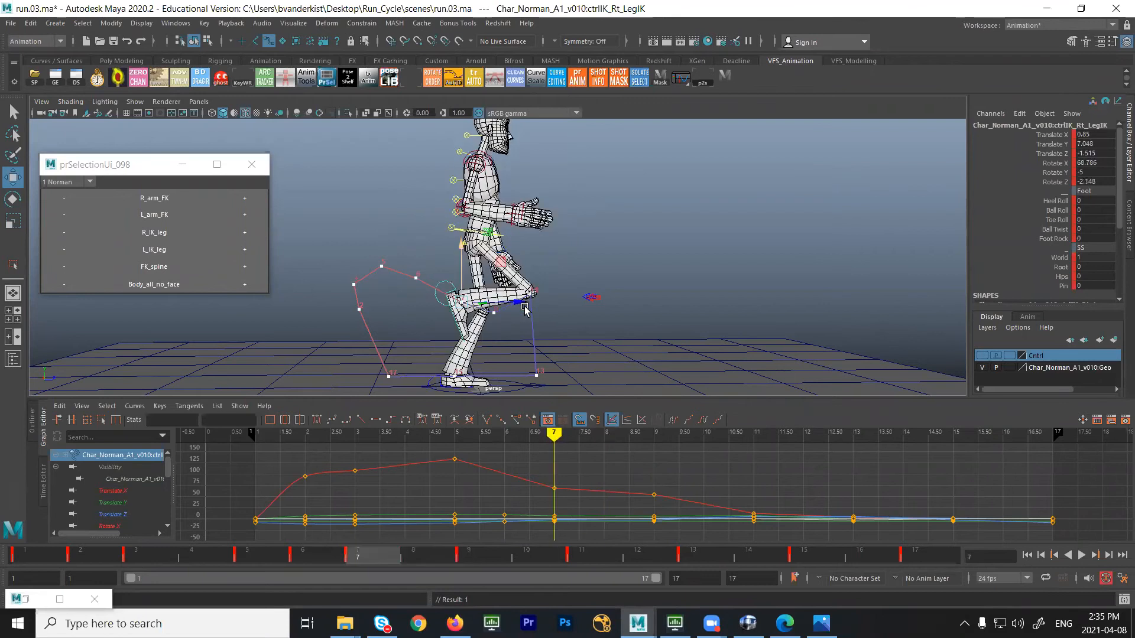
key(alt+period)
key(alt+period)
drag(538, 310, 551, 271)
key(alt+period)
key(alt+period)
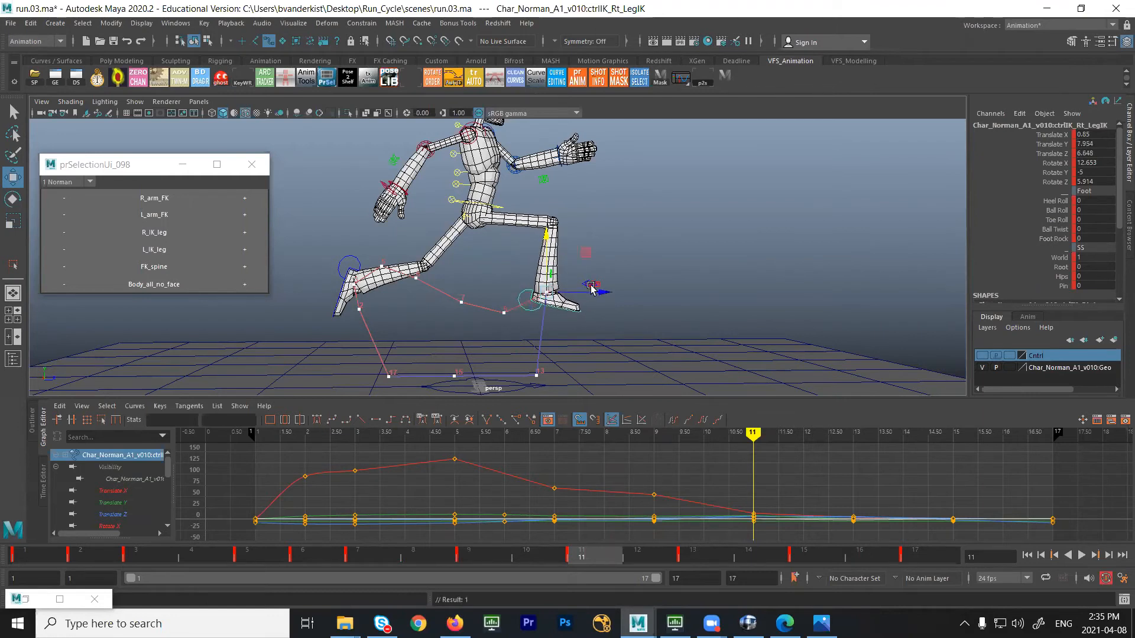
At frame 12, pose the right foot's IK control forward with Rotate X -25.324, zero Heel Roll through Foot Rock, key it and play back
key(alt+period)
drag(601, 332, 575, 276)
key(e)
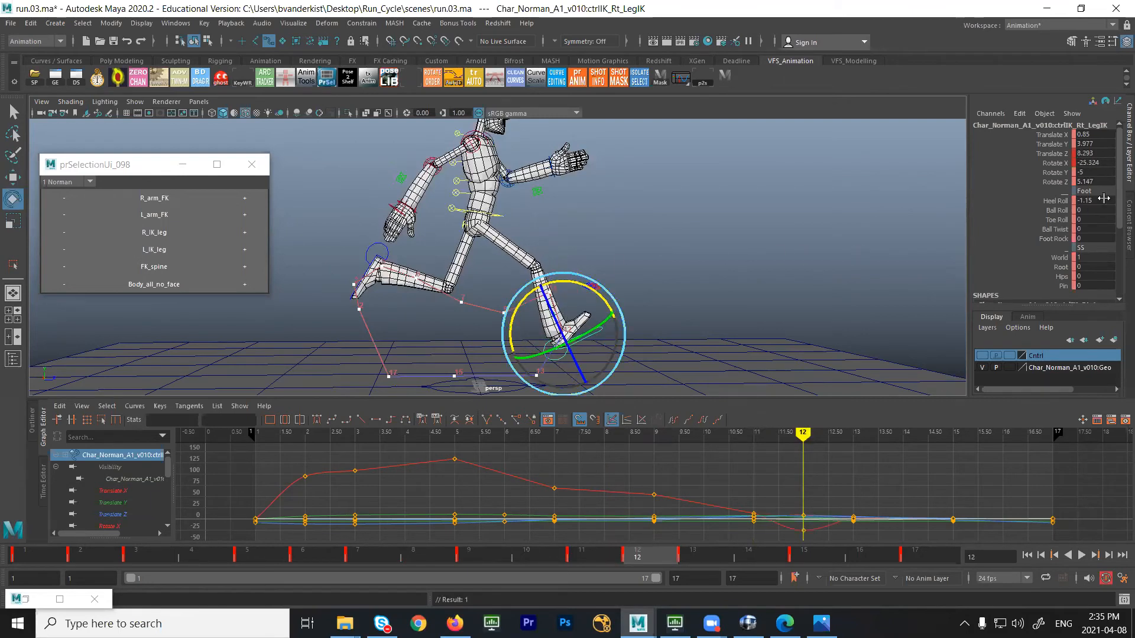
drag(1103, 201, 1105, 238)
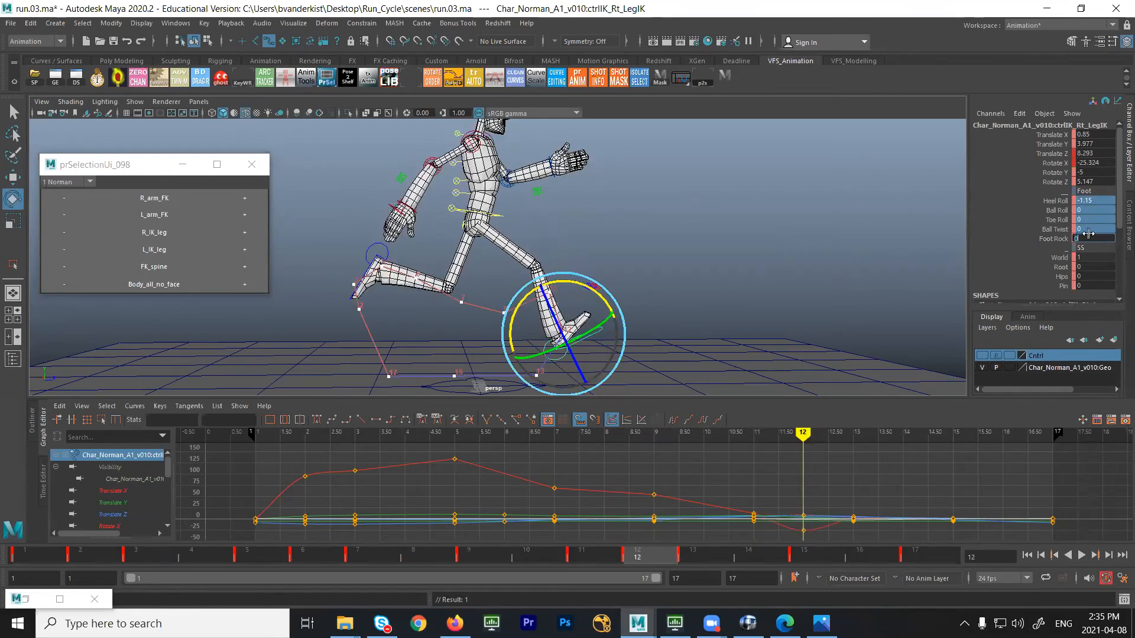
text(0)
key(Return)
key(s)
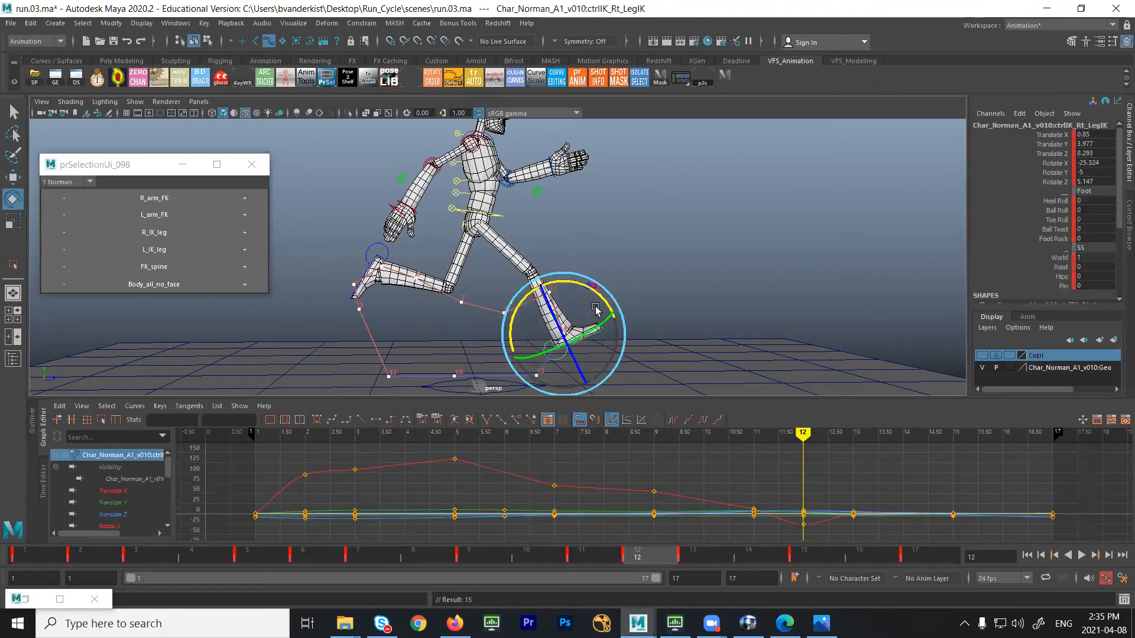
key(alt+v)
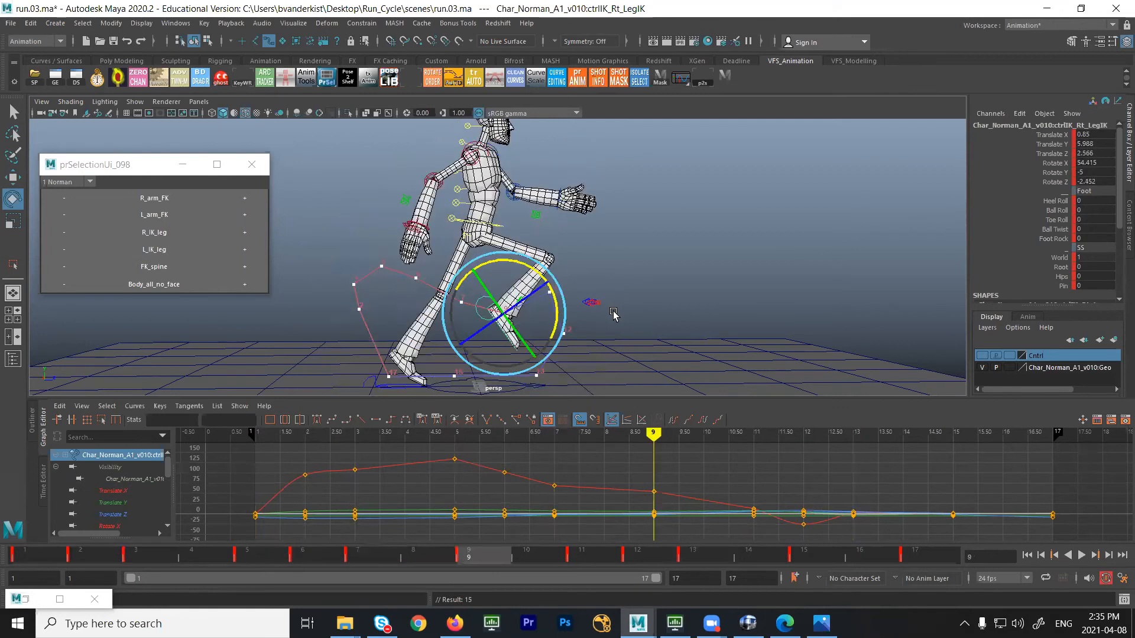
Move the right foot's IK control at frame 12 to Translate Y 4.601 and Translate Z 8.875, and play the cycle back
key(w)
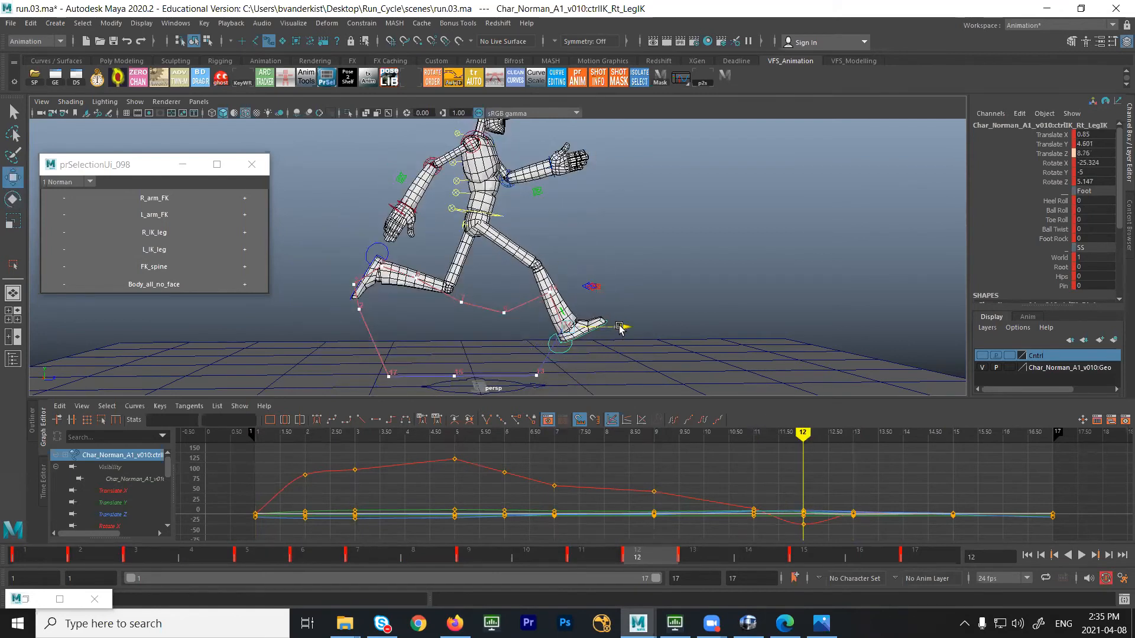
key(alt+period)
key(alt+comma)
key(alt+period)
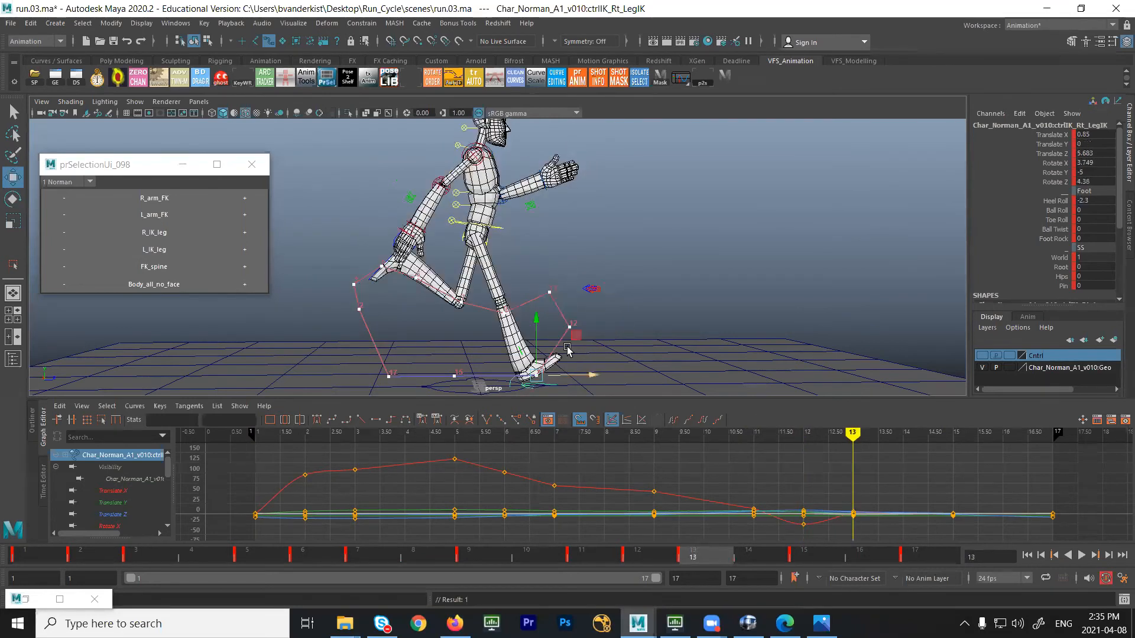
key(alt+period)
key(alt+v)
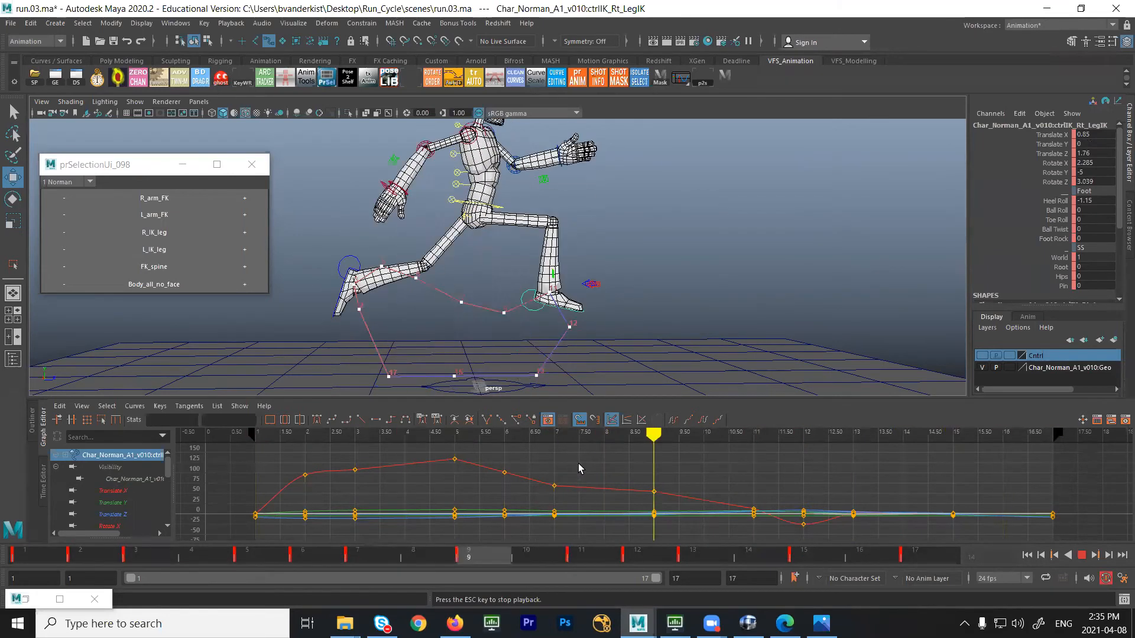
key(Escape)
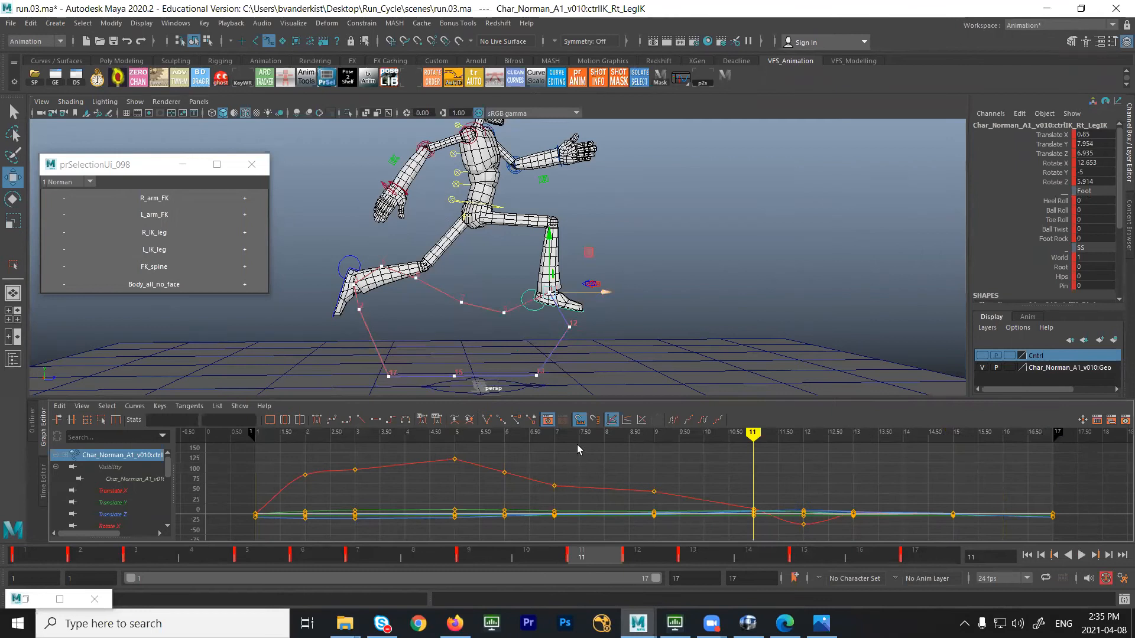
At frame 11, lower the right foot's IK control to Translate Y 7.217
key(comma)
key(comma)
key(period)
key(period)
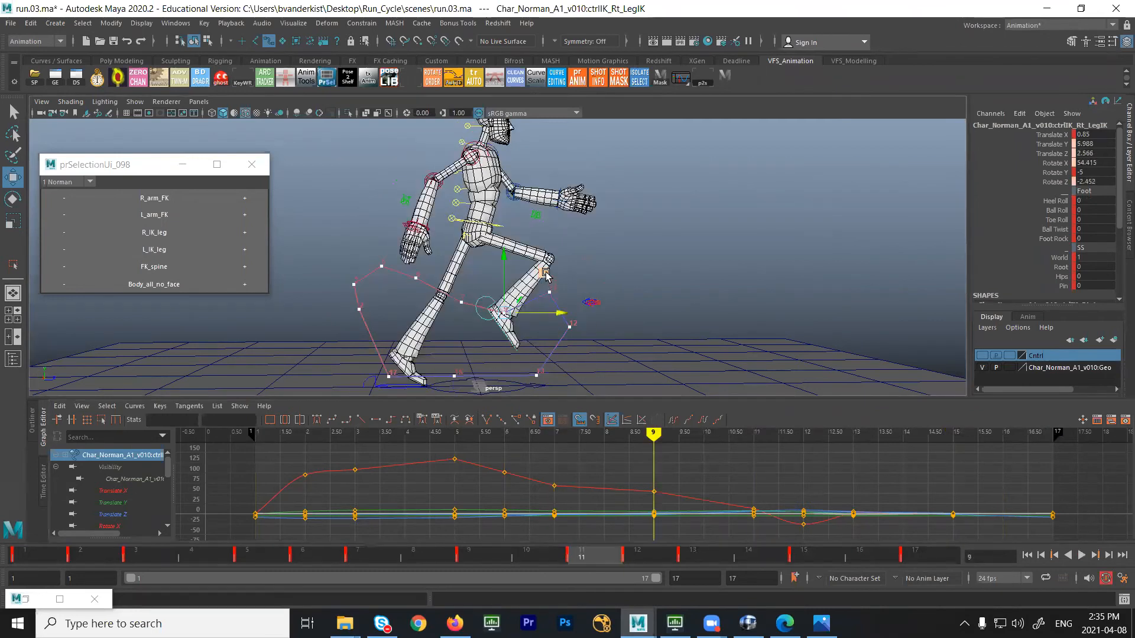
At frame 6, move the right foot's IK control back to Translate Z -5.796
key(comma)
key(comma)
key(comma)
key(comma)
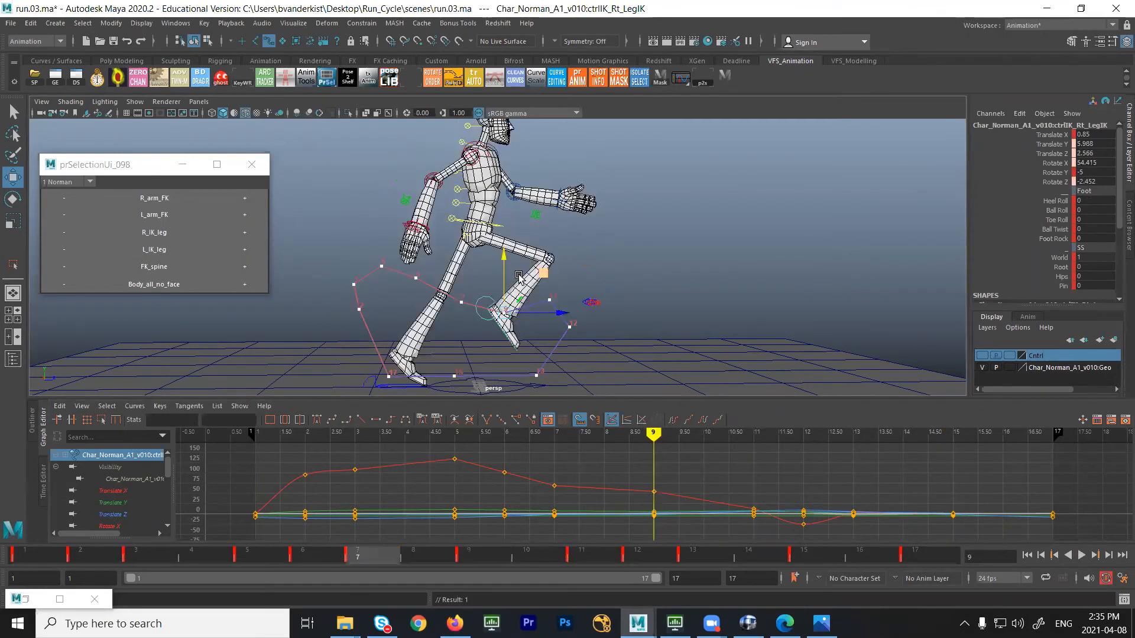
key(period)
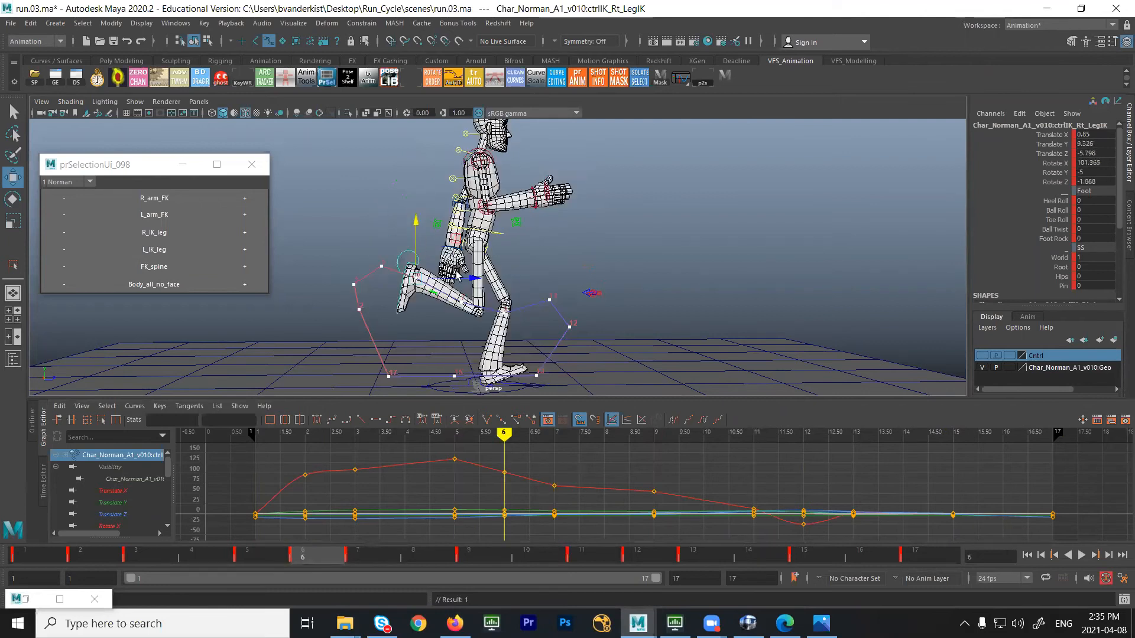
At frame 6, increase the right foot's Rotate X so it peaks slightly above the frame 5 key
key(e)
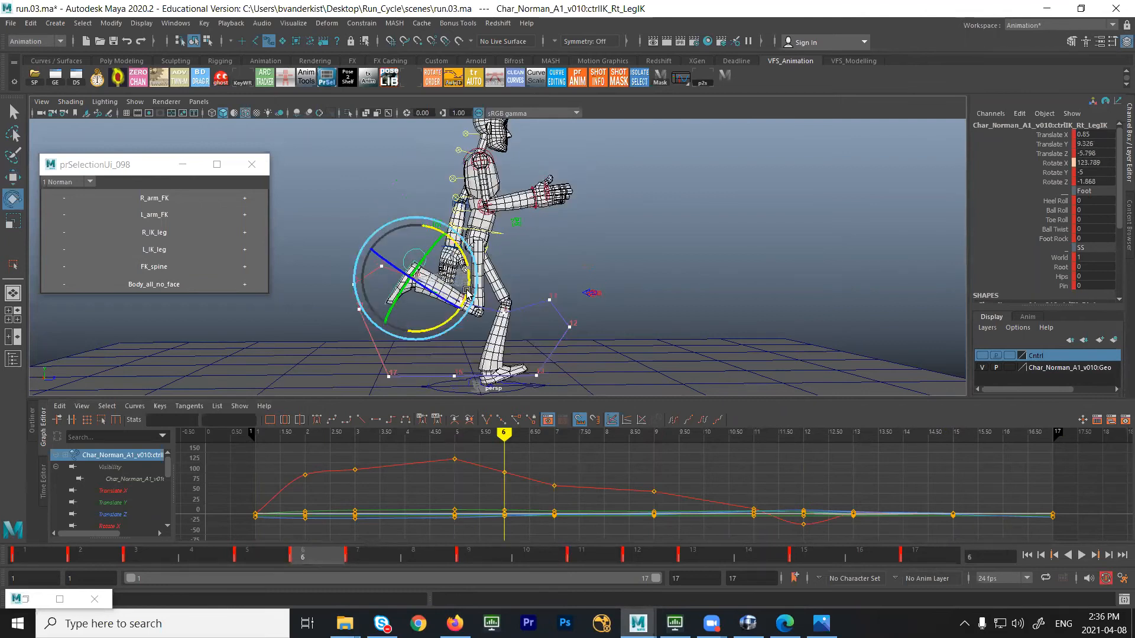
drag(467, 291, 467, 293)
key(comma)
key(comma)
key(period)
key(period)
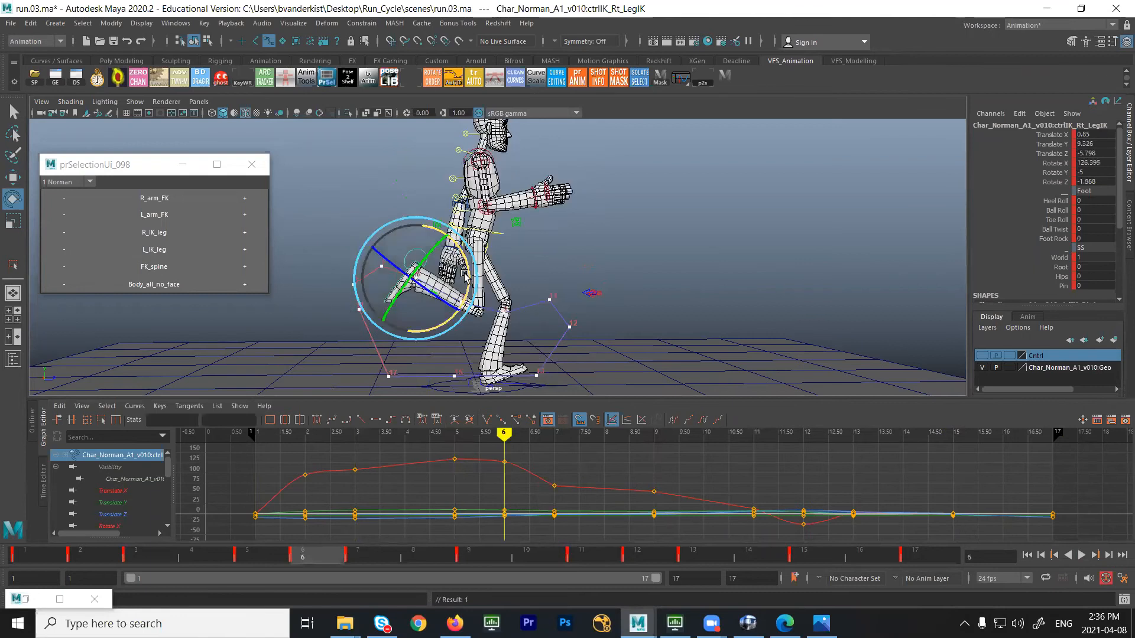
key(comma)
key(period)
Increase the right foot's Rotate X at frame 7, and set it to 65.486 at frame 9 and 16.966 at frame 11
key(period)
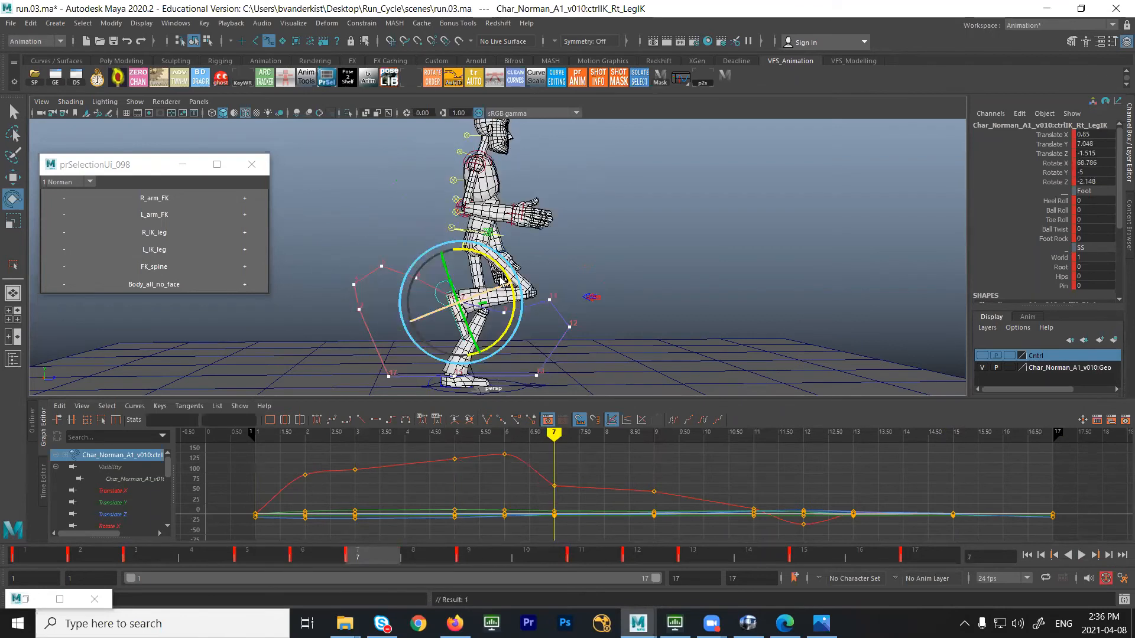
key(period)
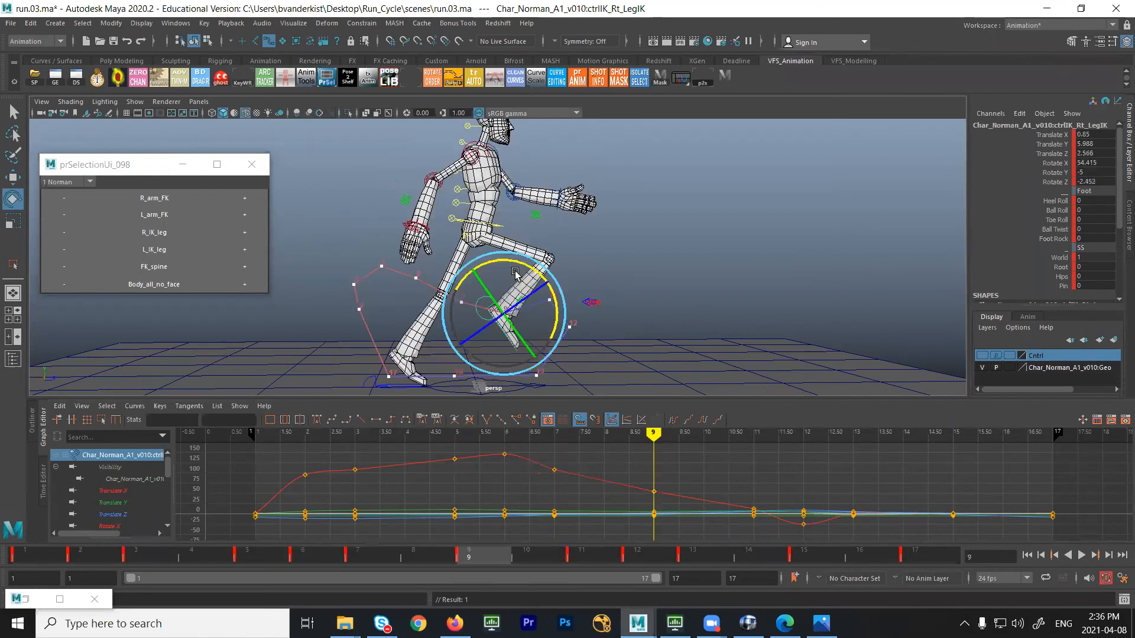
key(period)
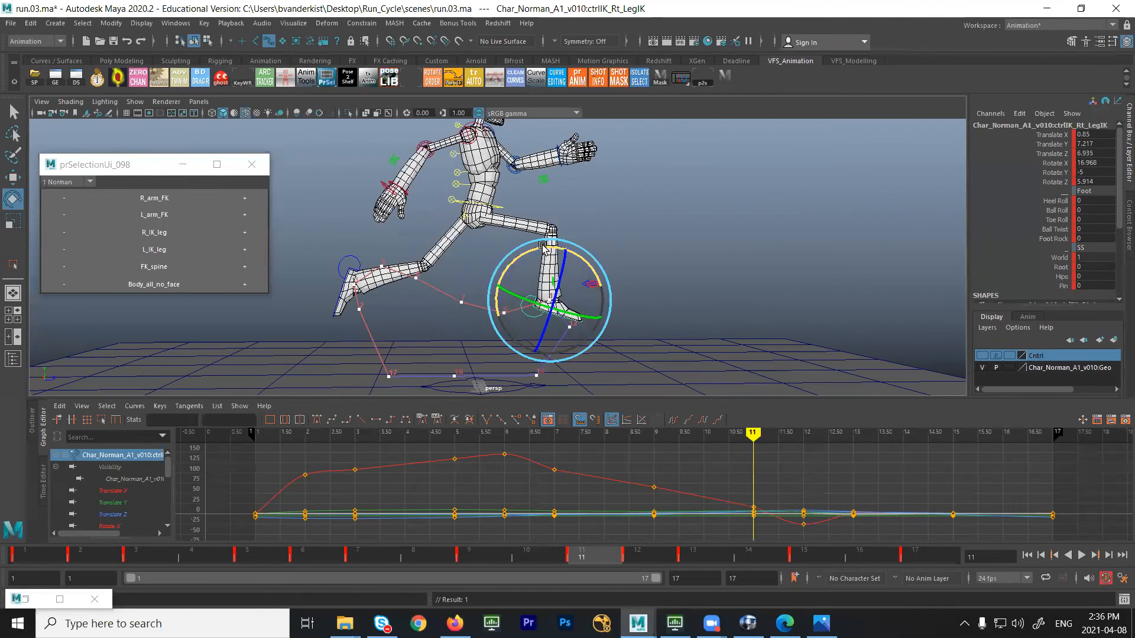
Go back and forth through the key poses around frames 7 to 12 to examine the right foot's rotation
key(period)
key(comma)
key(comma)
key(comma)
key(period)
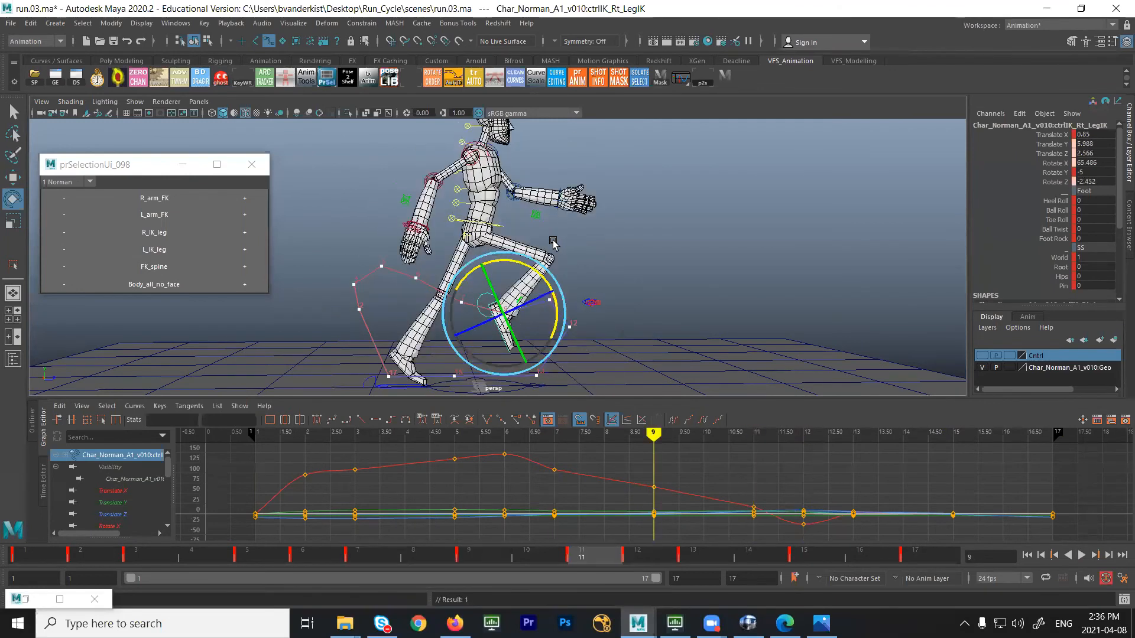
key(period)
key(period)
key(comma)
key(period)
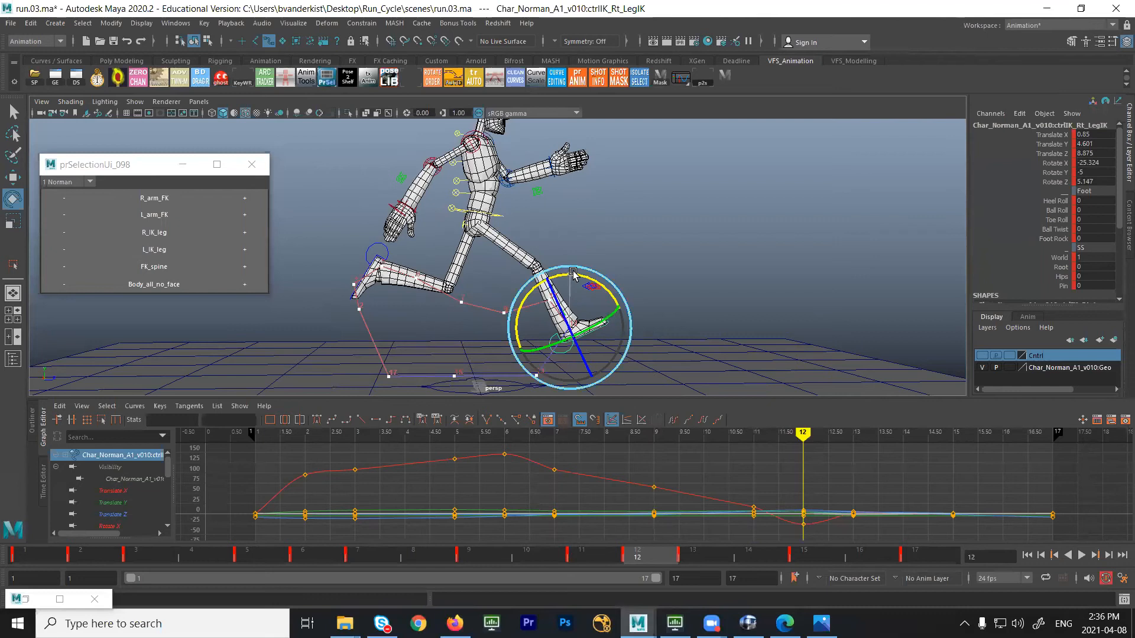
Play the run cycle and step back through the first key poses to check the right foot's motion
key(period)
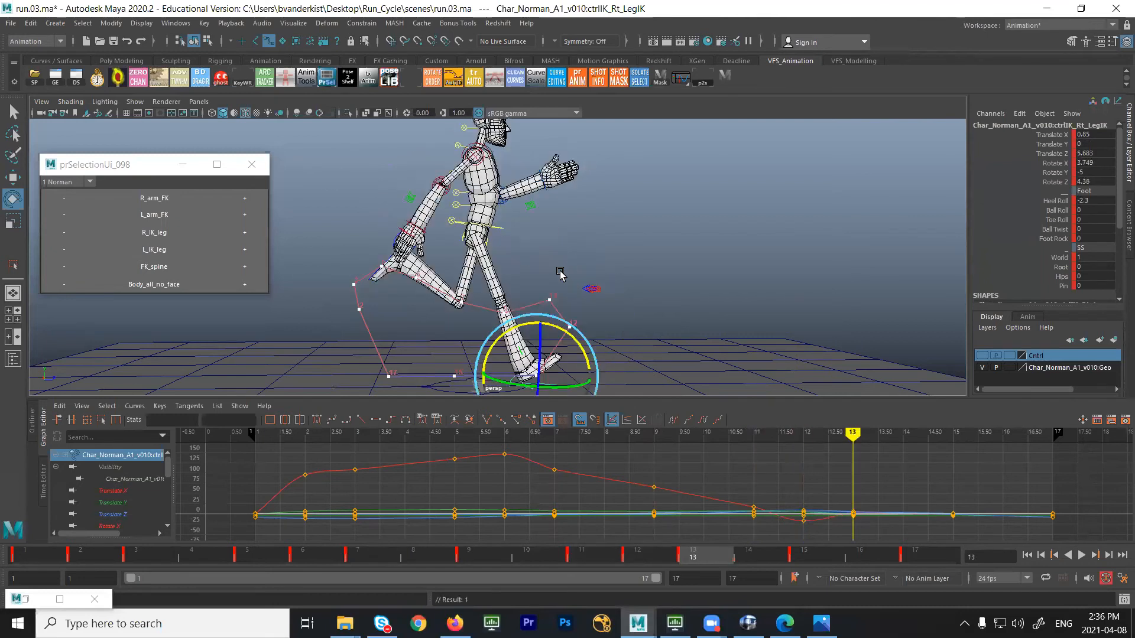
key(alt+v)
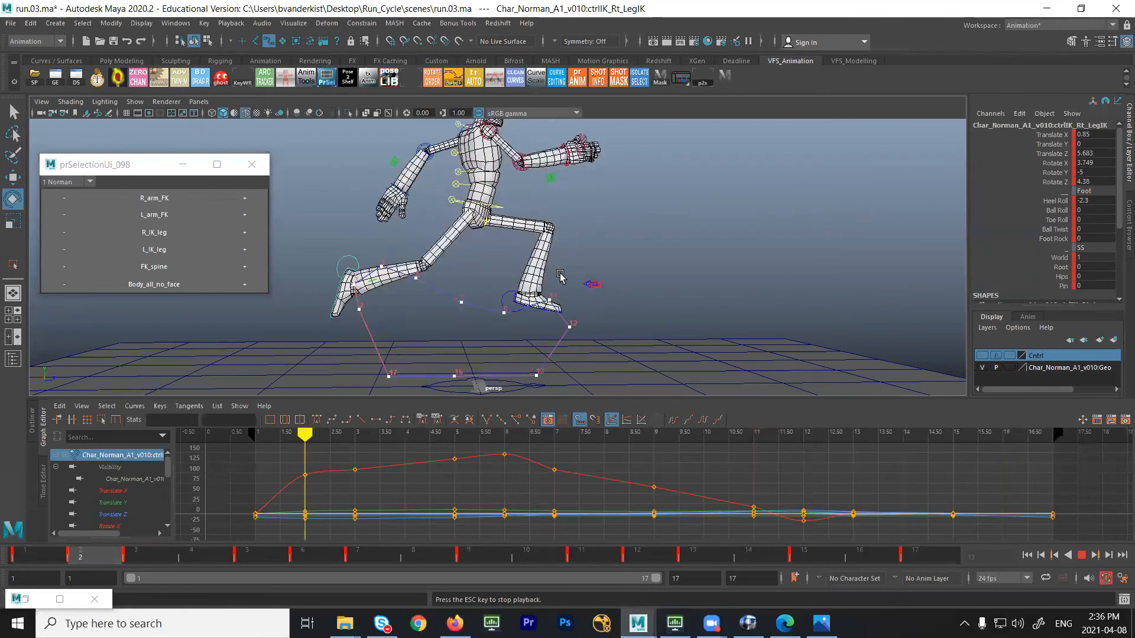
key(Escape)
key(comma)
key(comma)
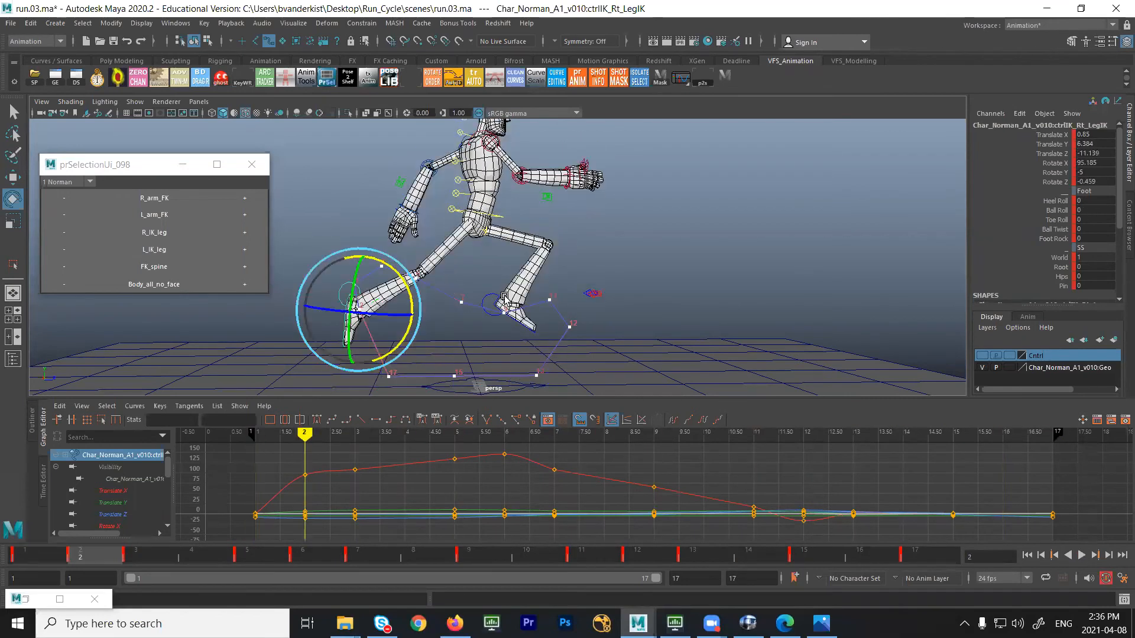
At frame 4, move the right foot's IK control slightly in Translate Z to smooth the trail between frames 3 and 5
key(period)
key(w)
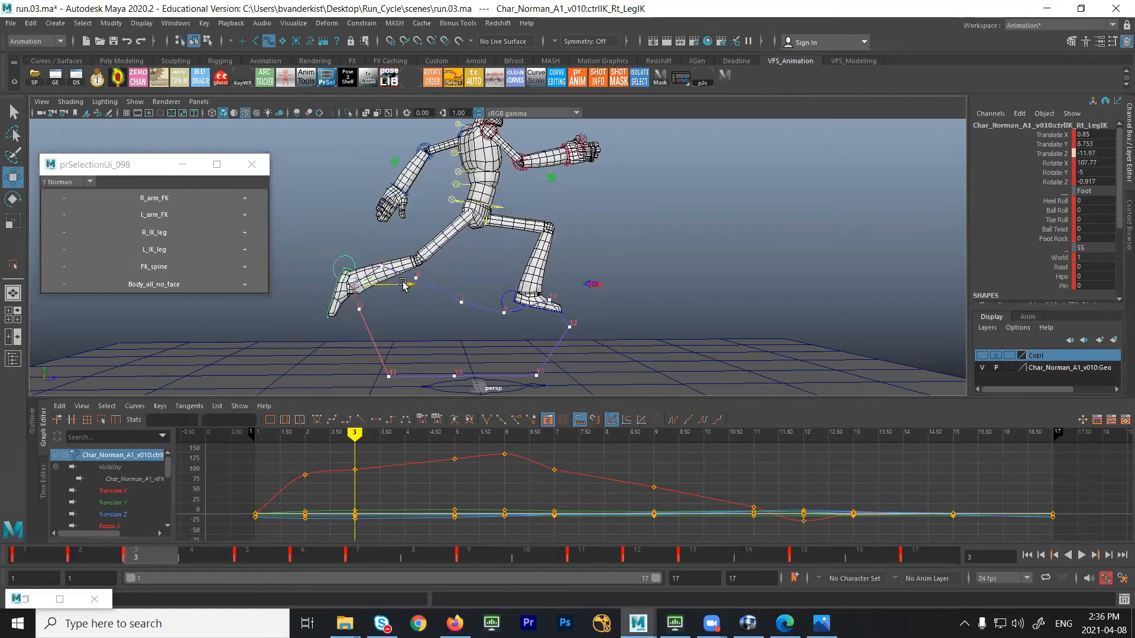
key(alt+period)
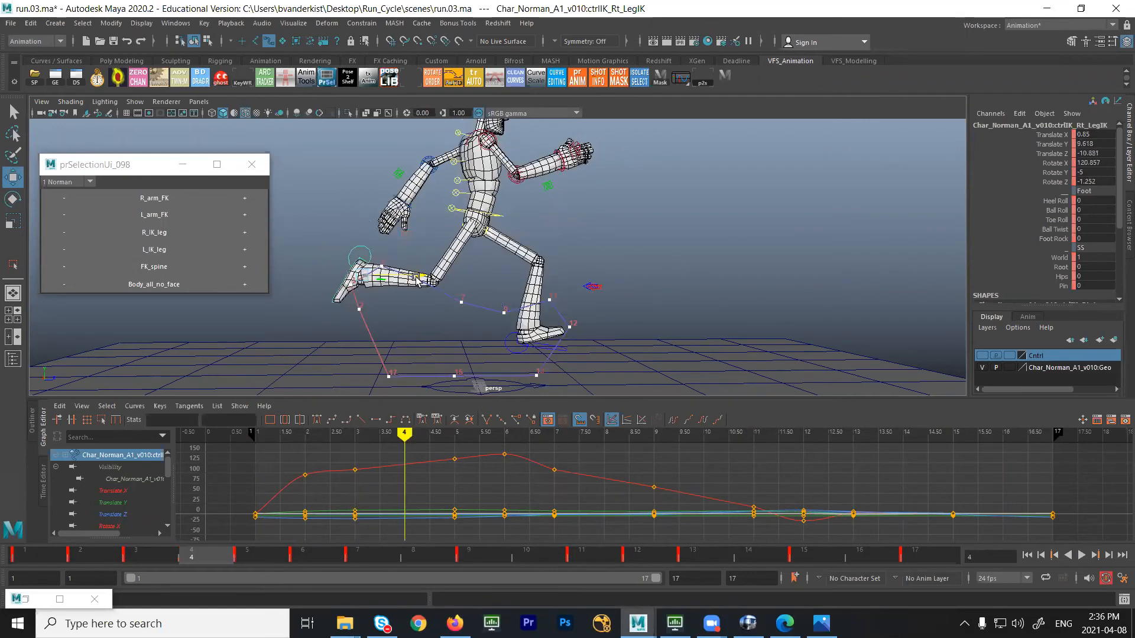
key(alt+comma)
key(alt+period)
key(alt+period)
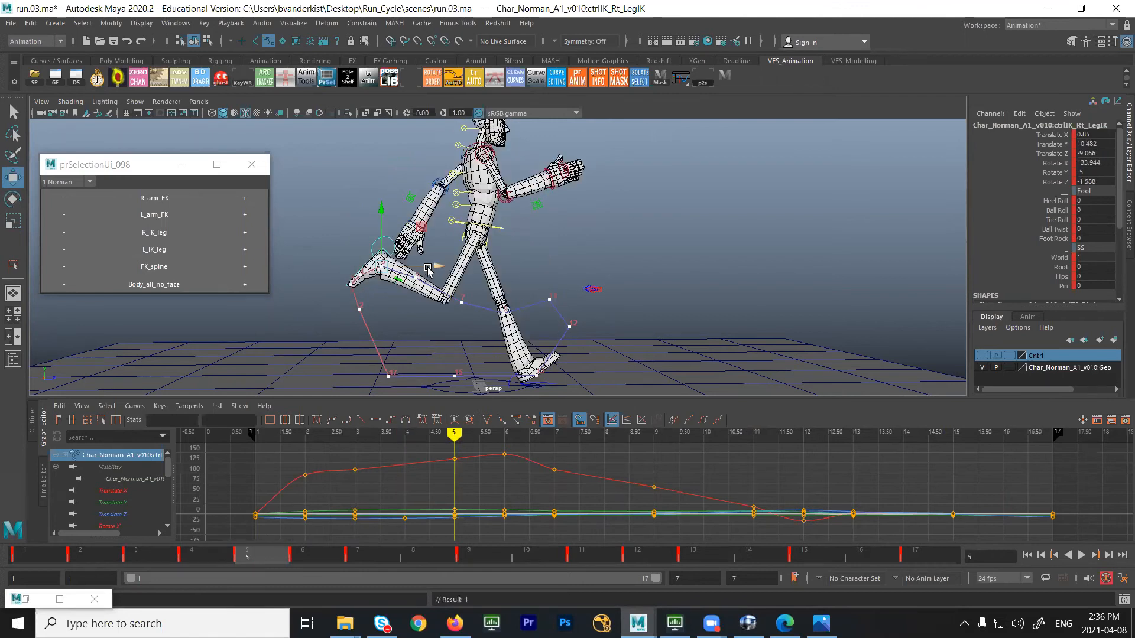
Step back and forth through frames 5 to 9 and play the cycle to examine the right foot's arc
key(alt+period)
key(alt+period)
key(alt+period)
key(alt+comma)
key(alt+comma)
key(alt+comma)
key(alt+period)
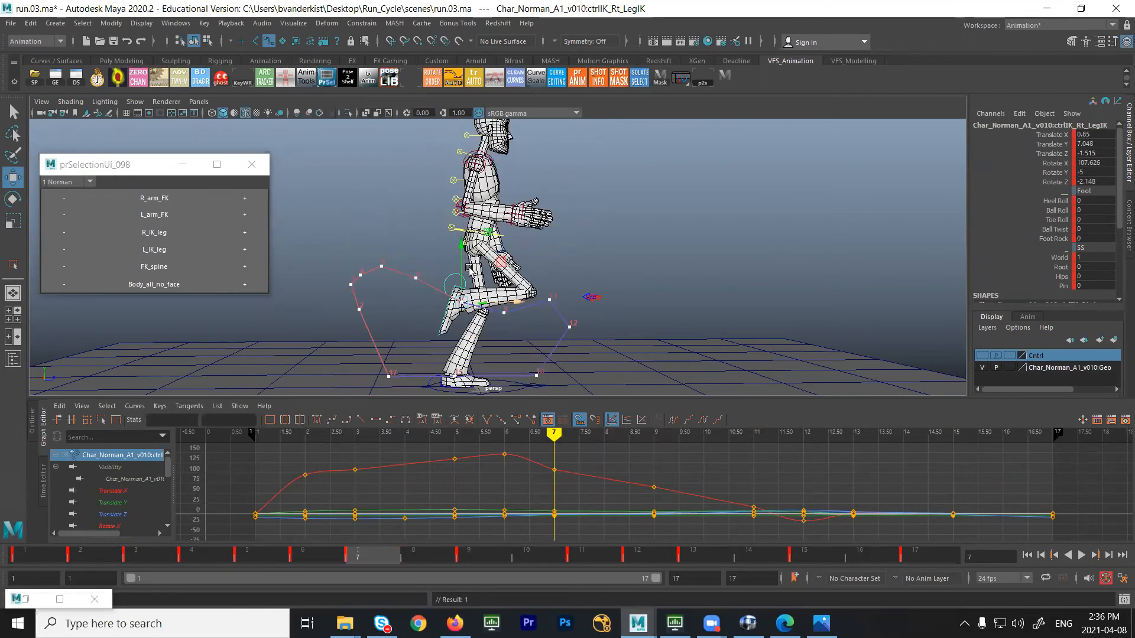
key(alt+period)
key(alt+period)
key(alt+v)
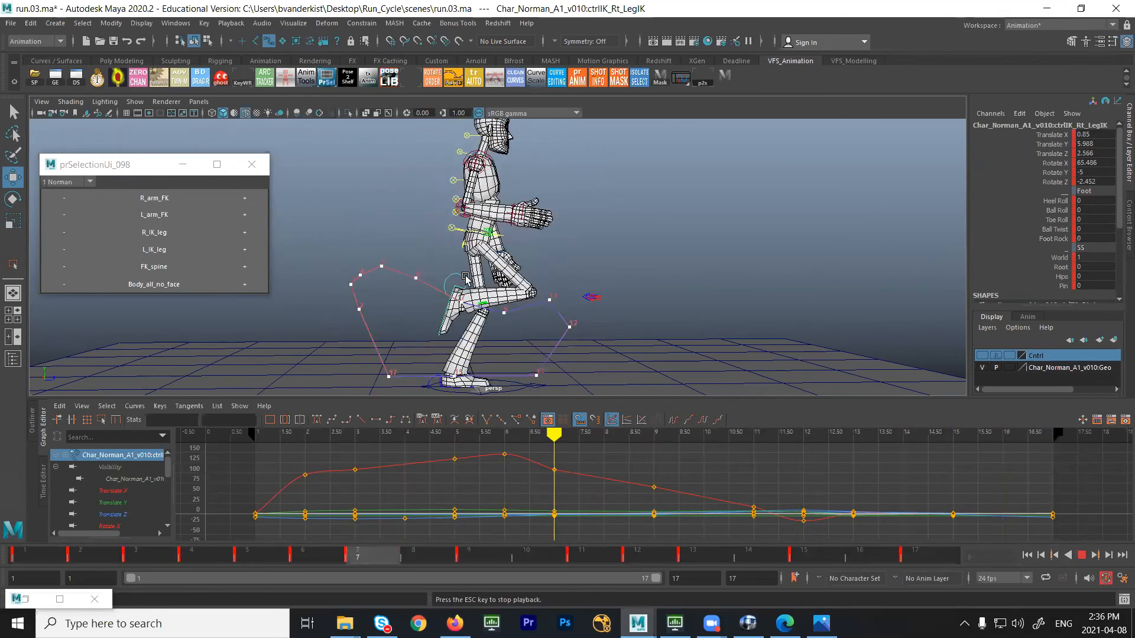
key(alt+v)
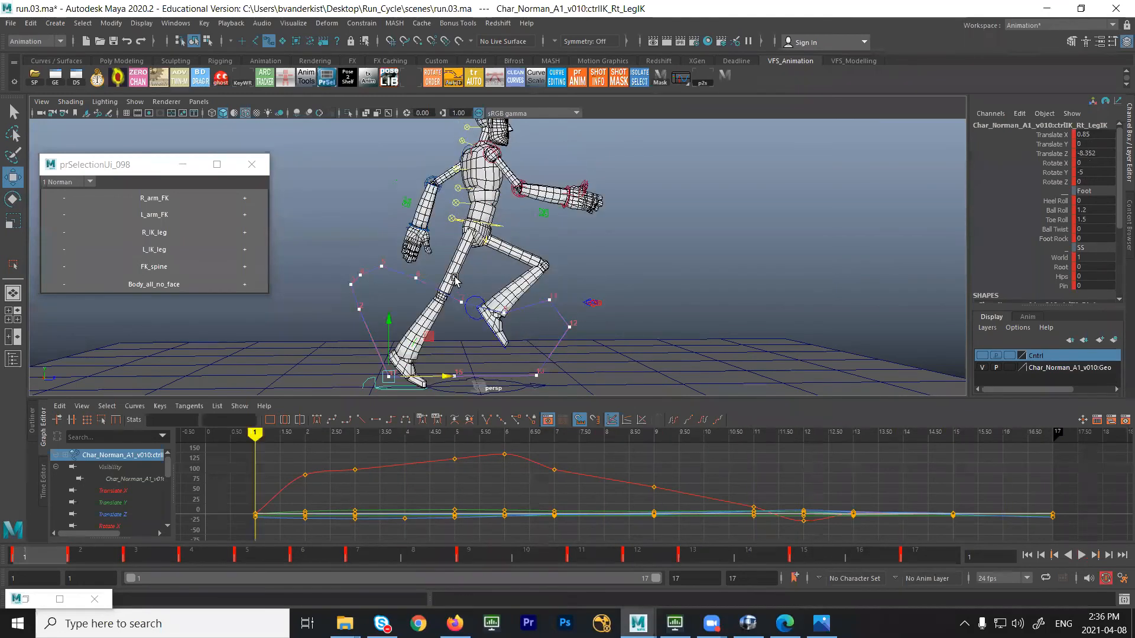
Isolate the right foot's Translate Z curve and make it linear coming out of the frame 12 peak
click(142, 515)
alt+right_drag(615, 504, 518, 469)
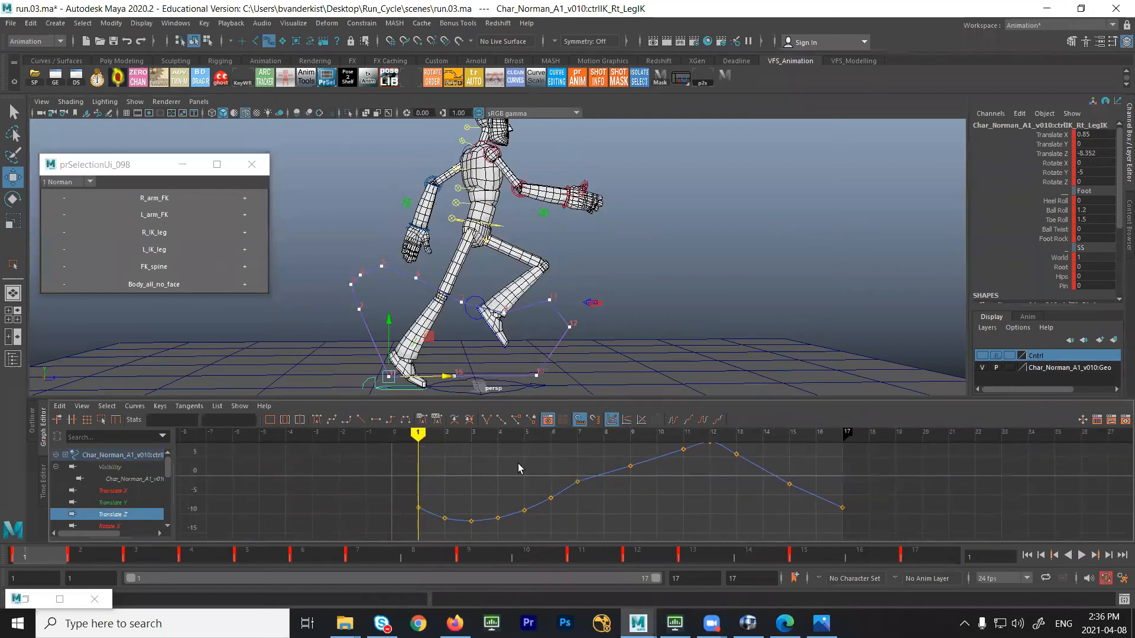
mouse_move(414, 437)
mouse_down()
mouse_move(403, 437)
mouse_move(452, 450)
mouse_move(721, 452)
mouse_move(713, 455)
mouse_move(796, 486)
mouse_up()
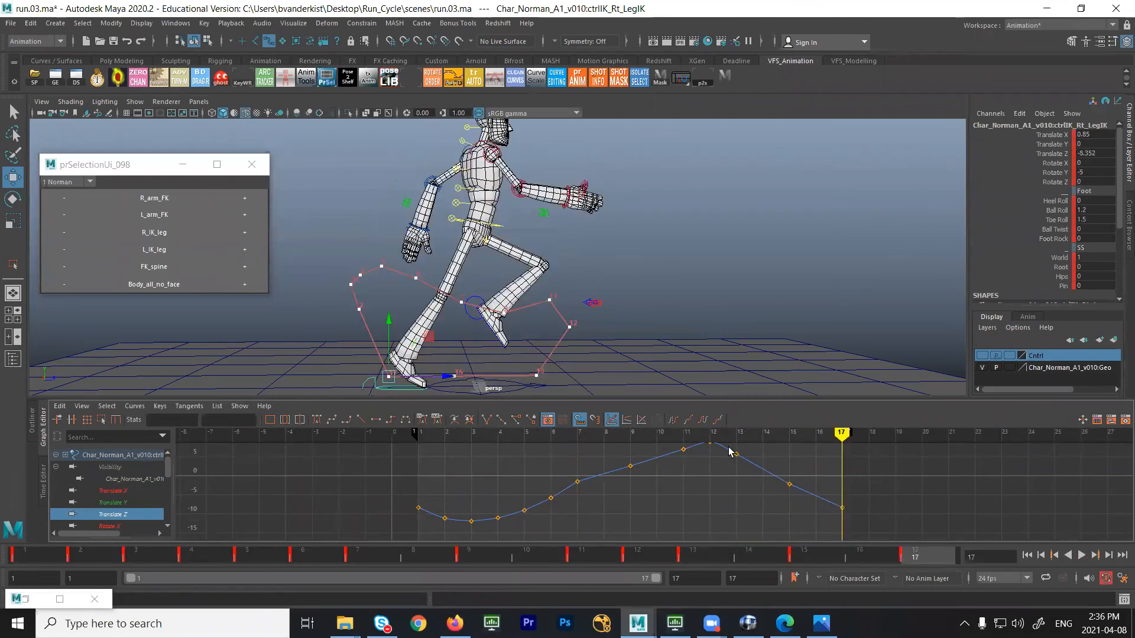
alt+middle_drag(736, 466, 684, 464)
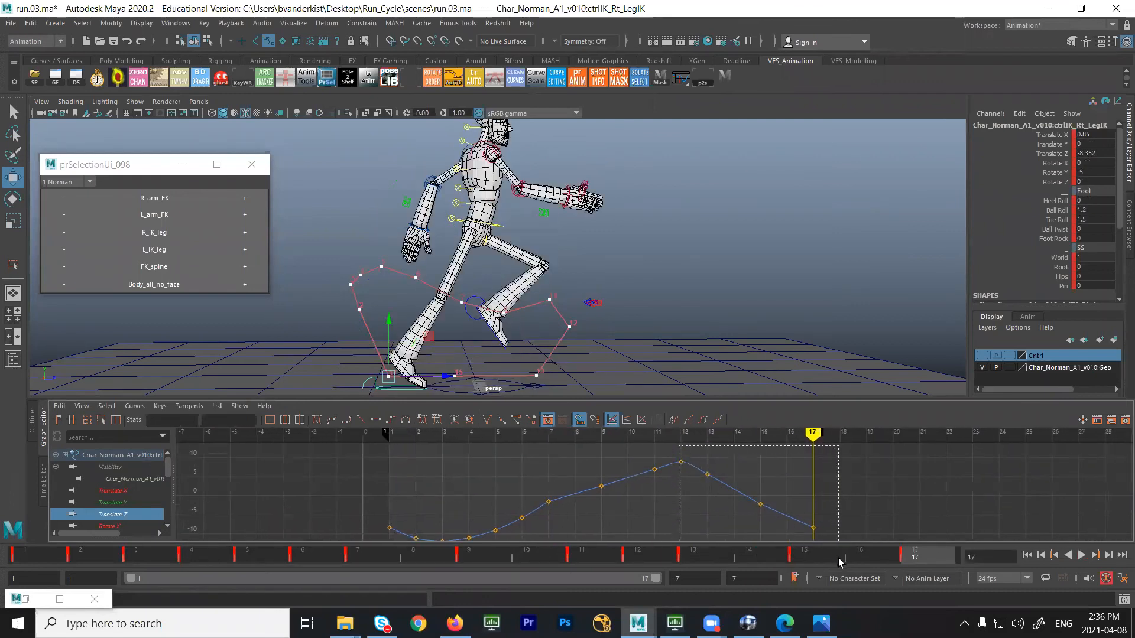
drag(838, 558, 838, 557)
mouse_move(669, 445)
mouse_down()
mouse_move(698, 458)
mouse_move(677, 476)
mouse_up()
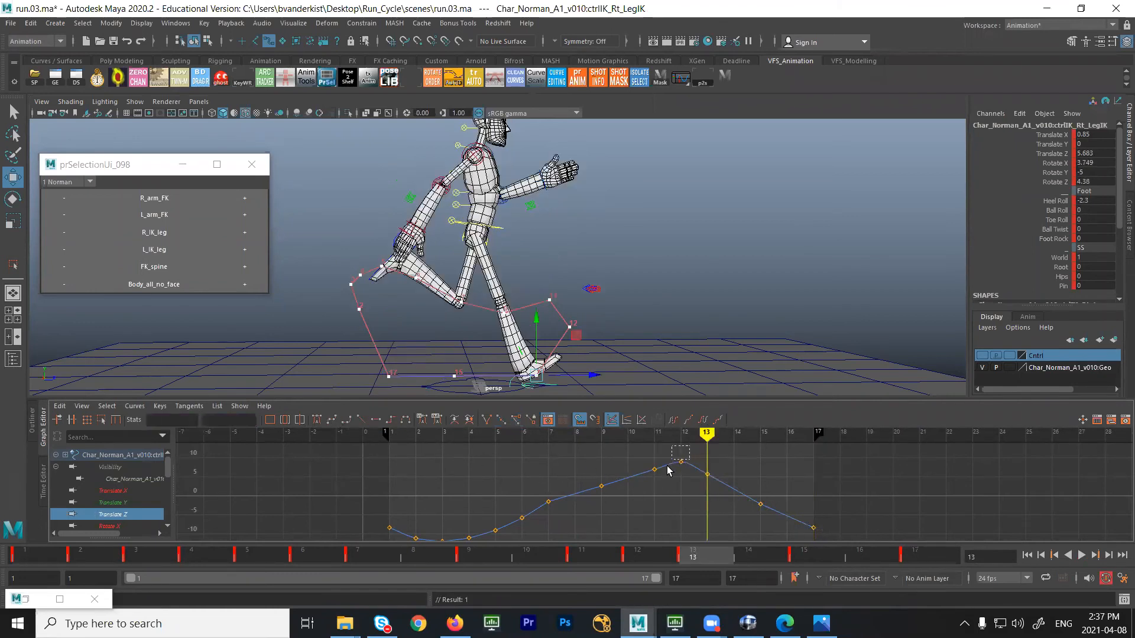
click(362, 420)
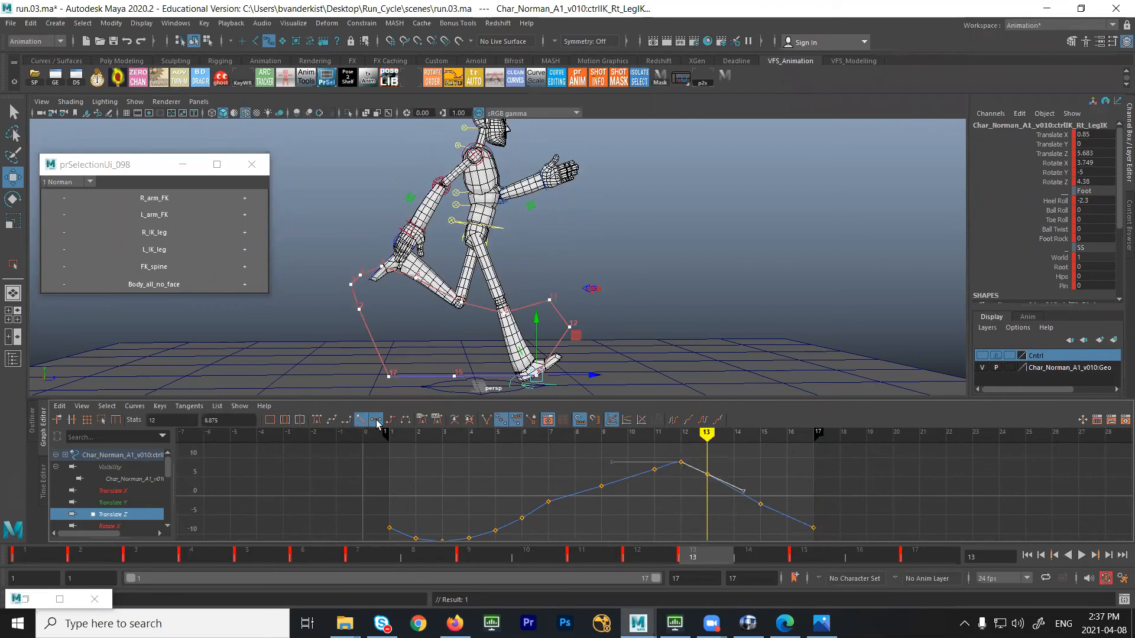
Delete the Translate Z keys between frames 12 and 17, and key the right foot again at frames 13 and 15
click(799, 462)
drag(781, 520, 781, 519)
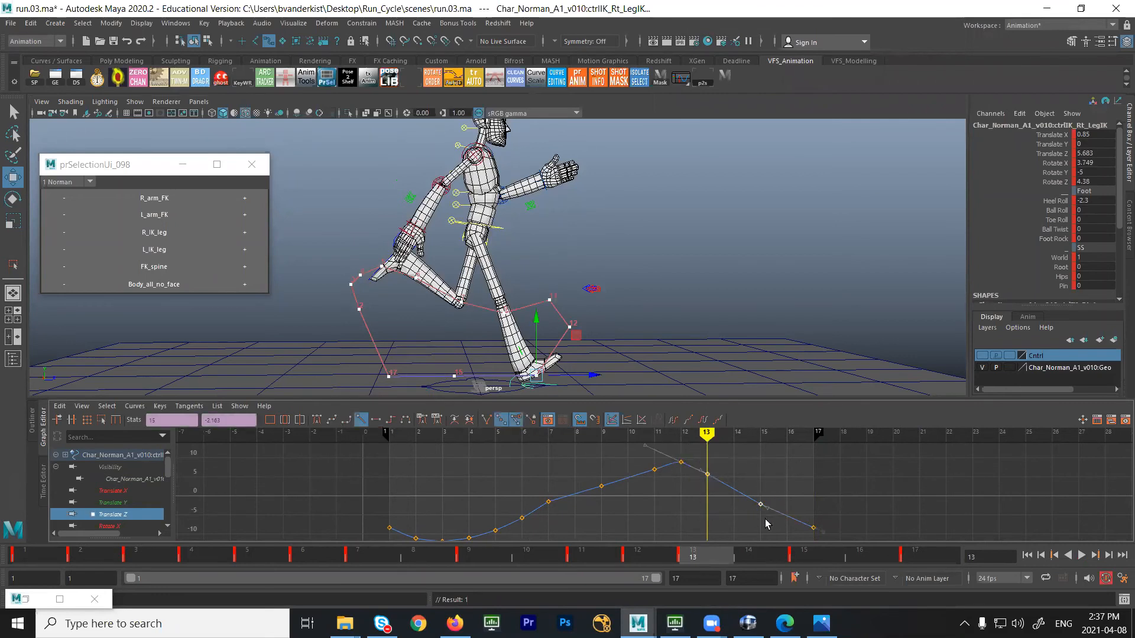
key(Delete)
key(s)
key(period)
key(s)
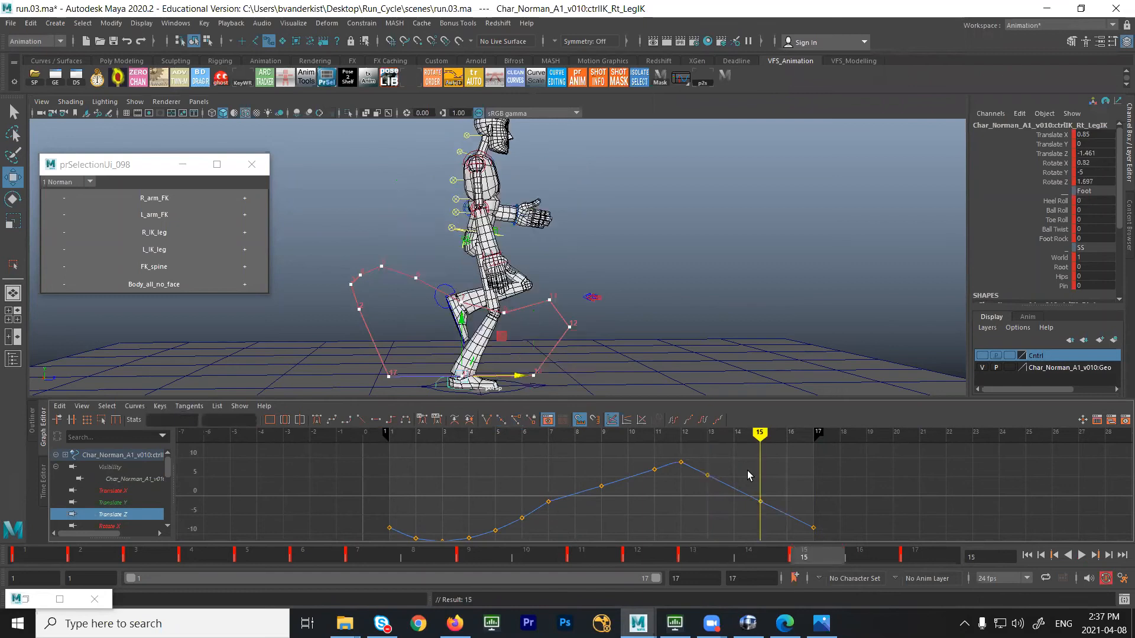
Save the scene as run.04.ma and play the run cycle to check the planted right foot
key(alt+v)
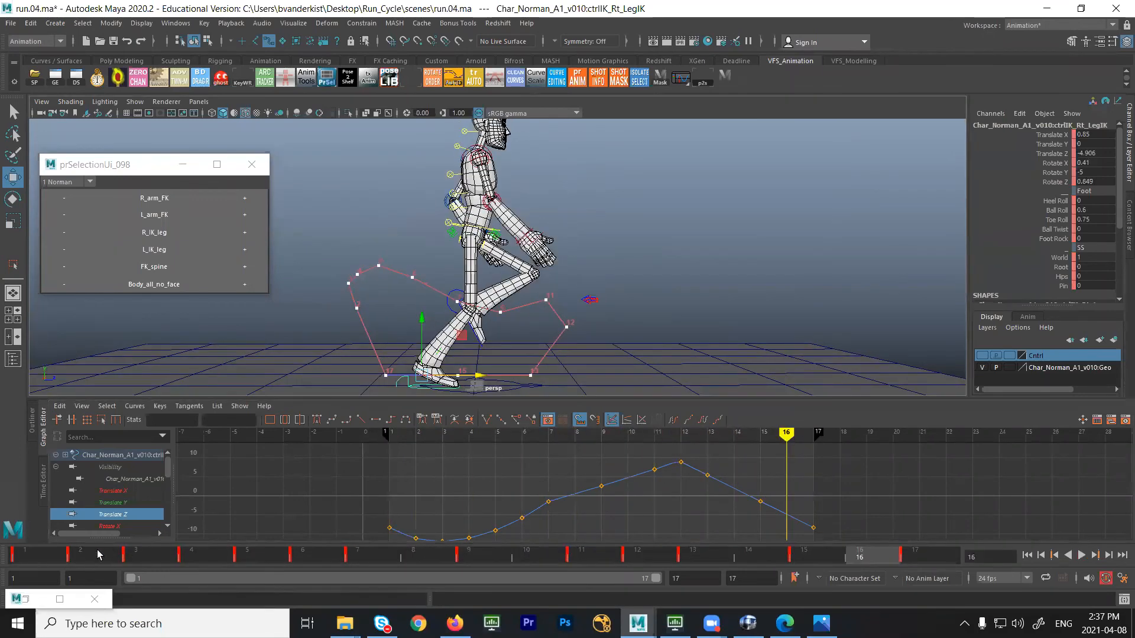
drag(77, 560, 129, 556)
key(alt+v)
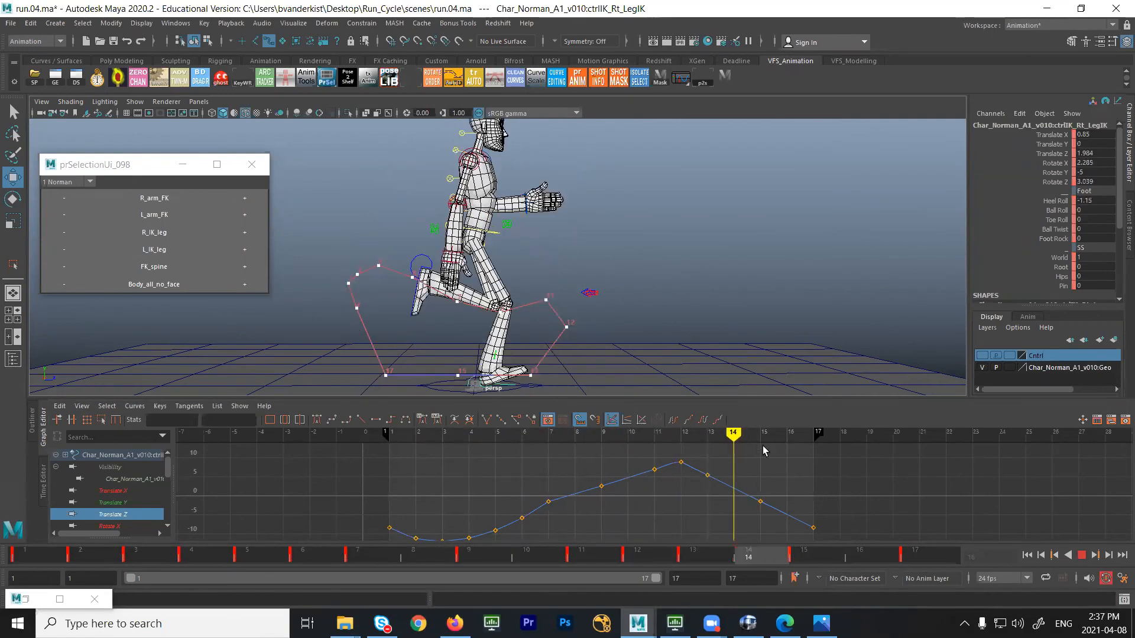
key(alt+v)
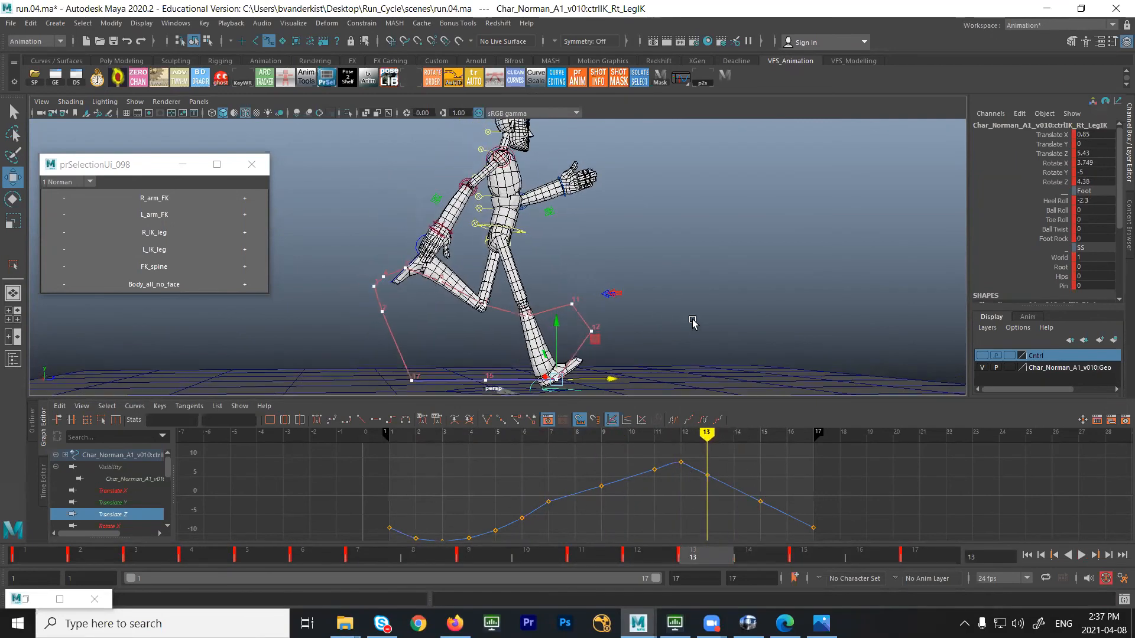
Step back and forth through the frames around 13 to 15 to examine how the right foot lands and slides back
key(alt+comma)
key(alt+period)
key(alt+period)
key(alt+comma)
key(alt+period)
key(alt+period)
key(alt+comma)
key(alt+comma)
key(alt+period)
key(alt+comma)
key(alt+period)
key(alt+comma)
key(alt+comma)
key(alt+period)
key(alt+period)
key(alt+period)
key(alt+comma)
key(alt+comma)
key(alt+period)
key(alt+comma)
key(alt+period)
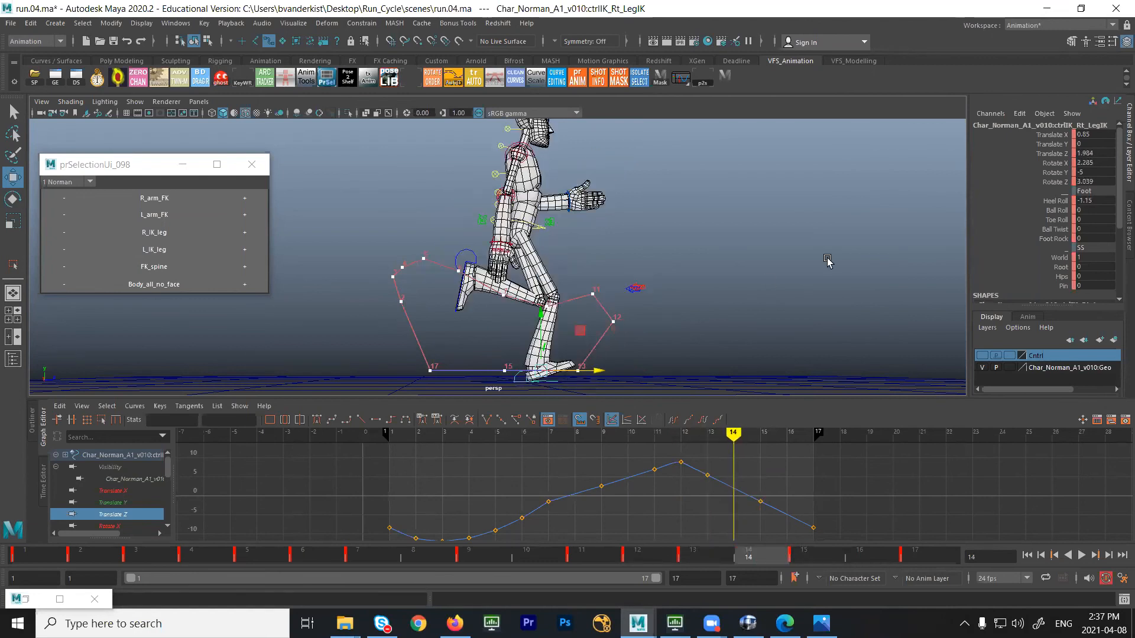
At frame 14, set the right foot's Heel Roll, Ball Roll, Toe Roll and Ball Twist to 0 and Translate Z to 0.747
drag(1093, 201, 1098, 229)
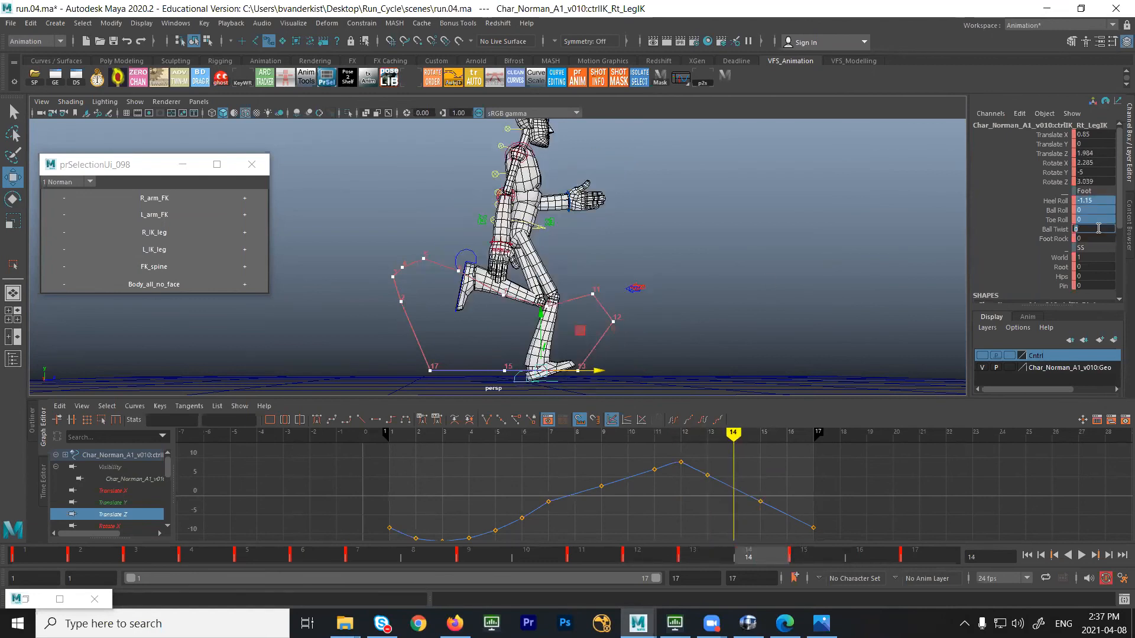
key(alt+comma)
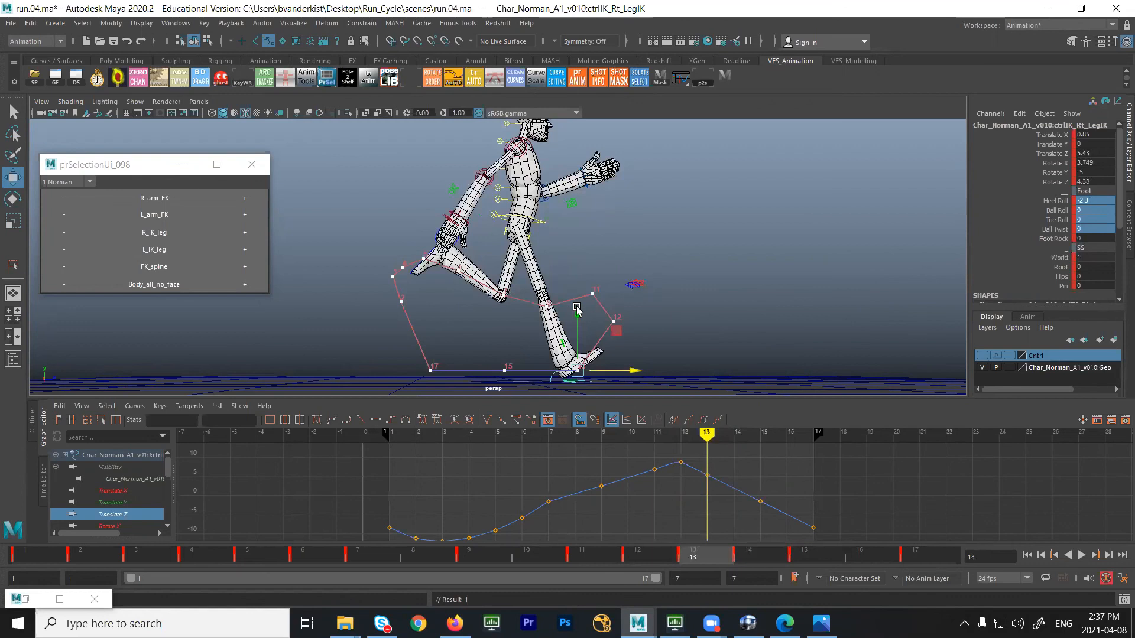
key(alt+period)
key(alt+period)
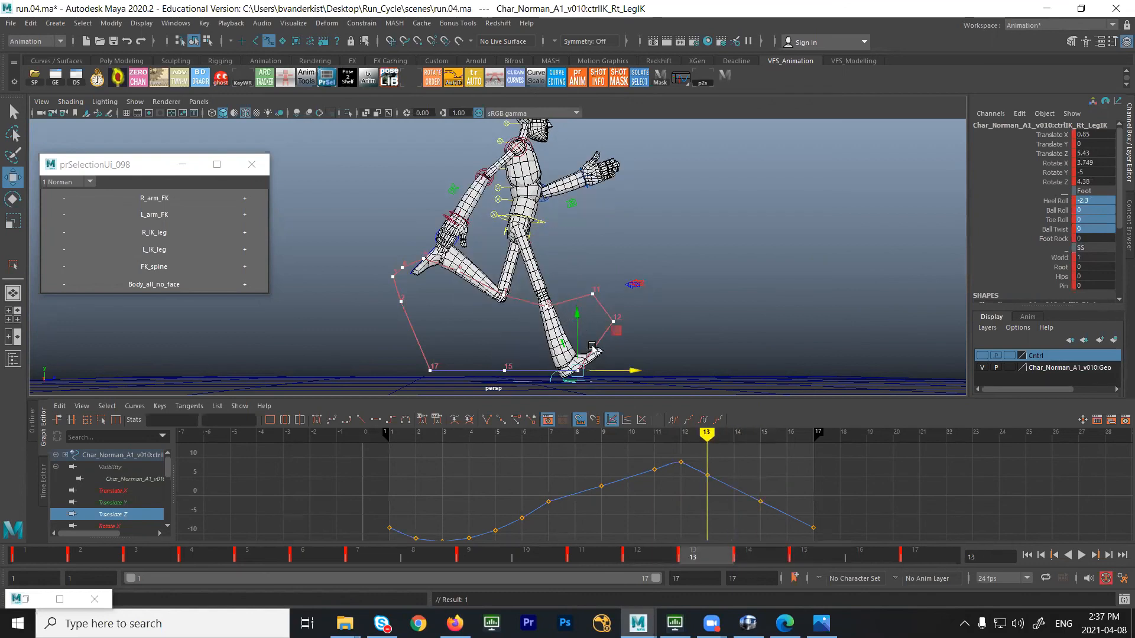
key(period)
drag(587, 377, 582, 377)
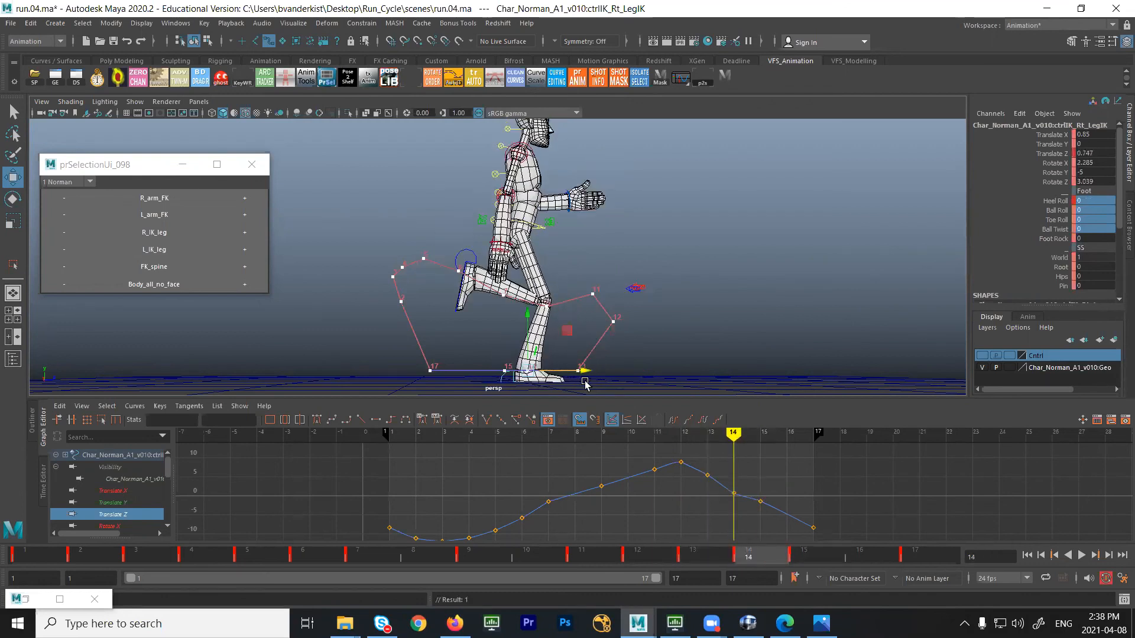
Lower the right foot's Translate Z key at frame 15 to -3.165
key(period)
key(comma)
key(period)
drag(755, 521, 767, 485)
middle_drag(779, 456, 777, 462)
At frame 17, set the right foot's Toe Roll to 2 and Translate Z to -9.436
key(period)
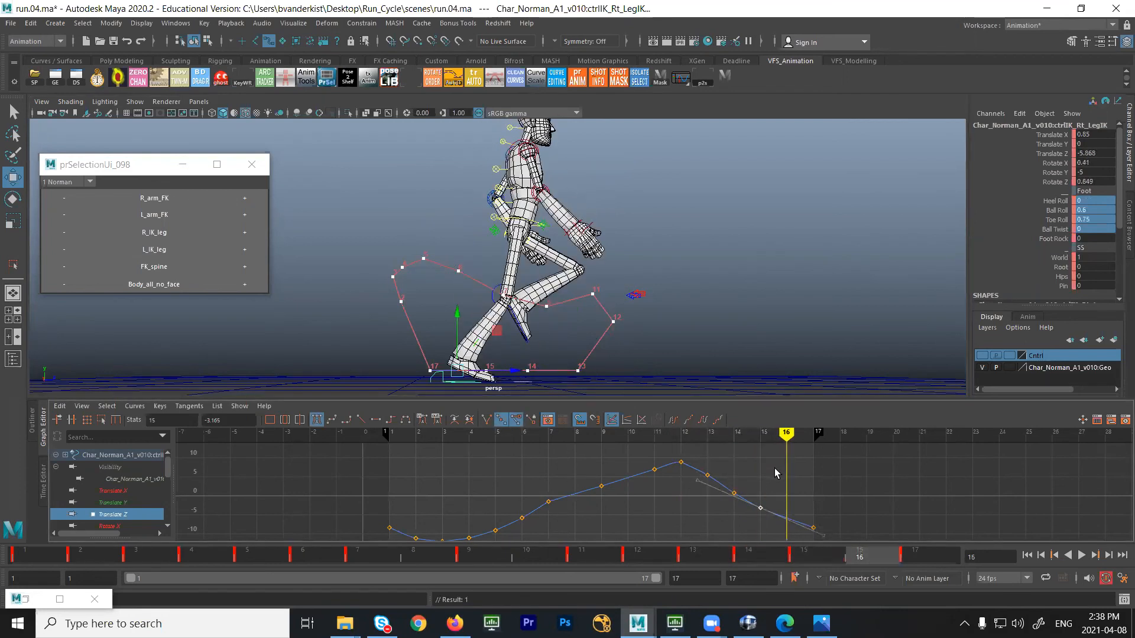
key(period)
key(period)
key(comma)
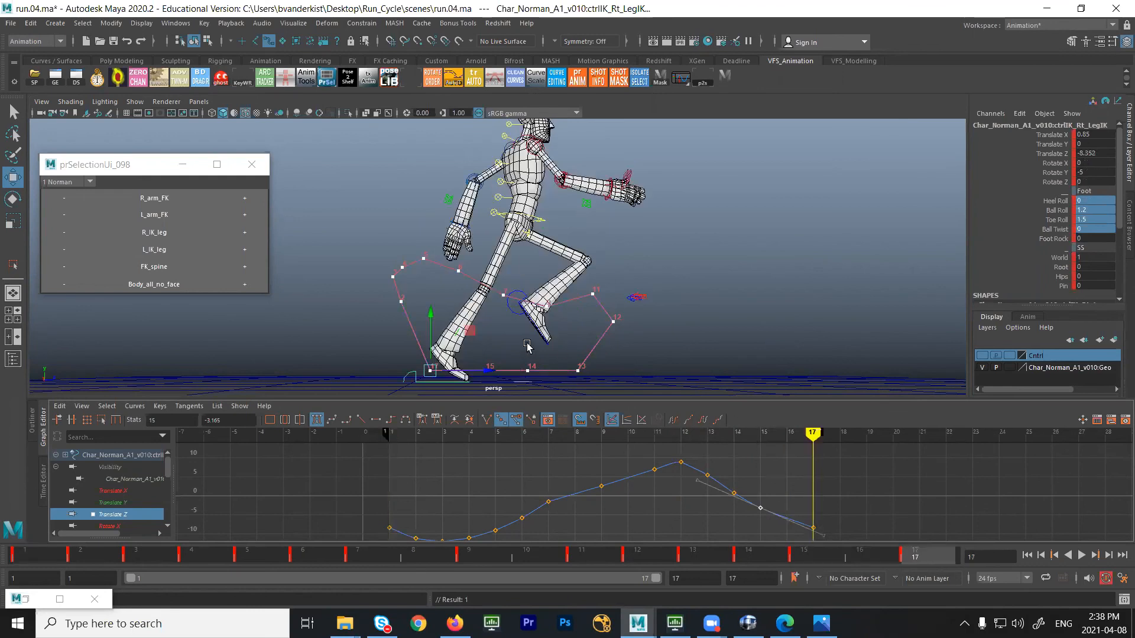
drag(818, 537, 805, 546)
shift+middle_drag(826, 480, 824, 486)
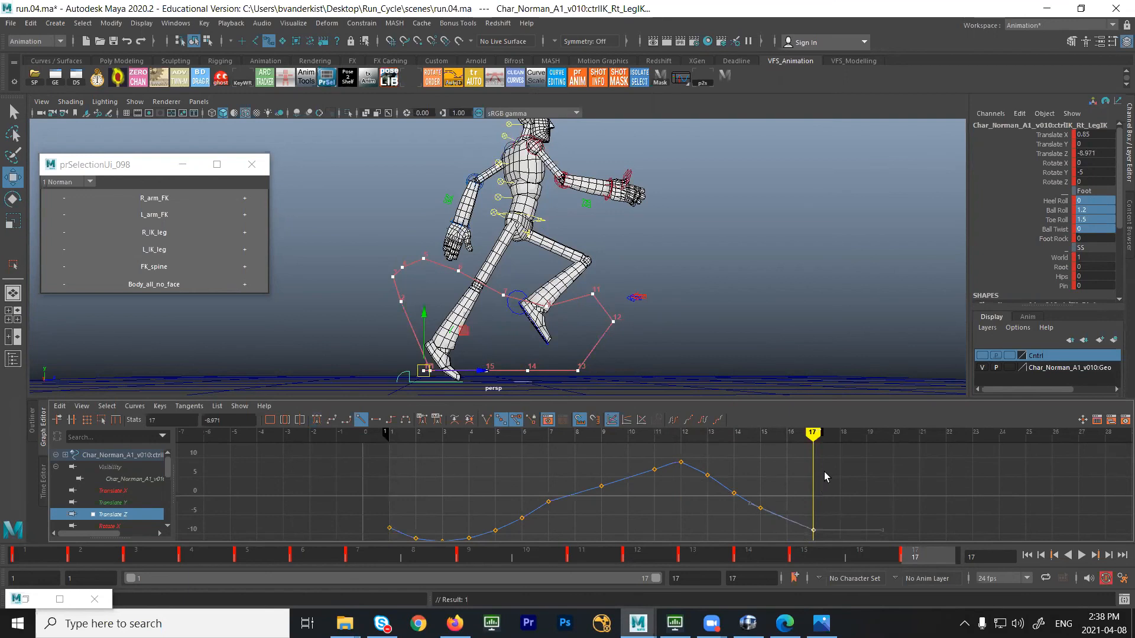
click(1055, 221)
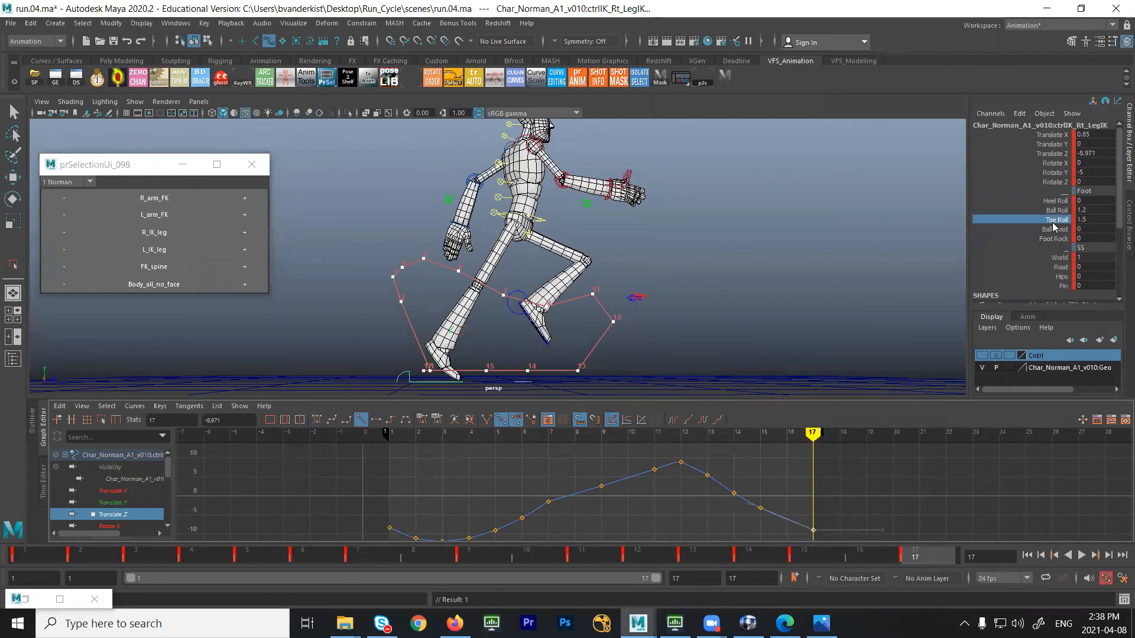
middle_drag(739, 330, 743, 330)
key(w)
middle_drag(820, 492, 798, 496)
Delete the Translate Z keys between frames 12 and 17, key frames 13, 14 and 15 again along the straight curve, and play the cycle
drag(701, 461, 764, 526)
key(Delete)
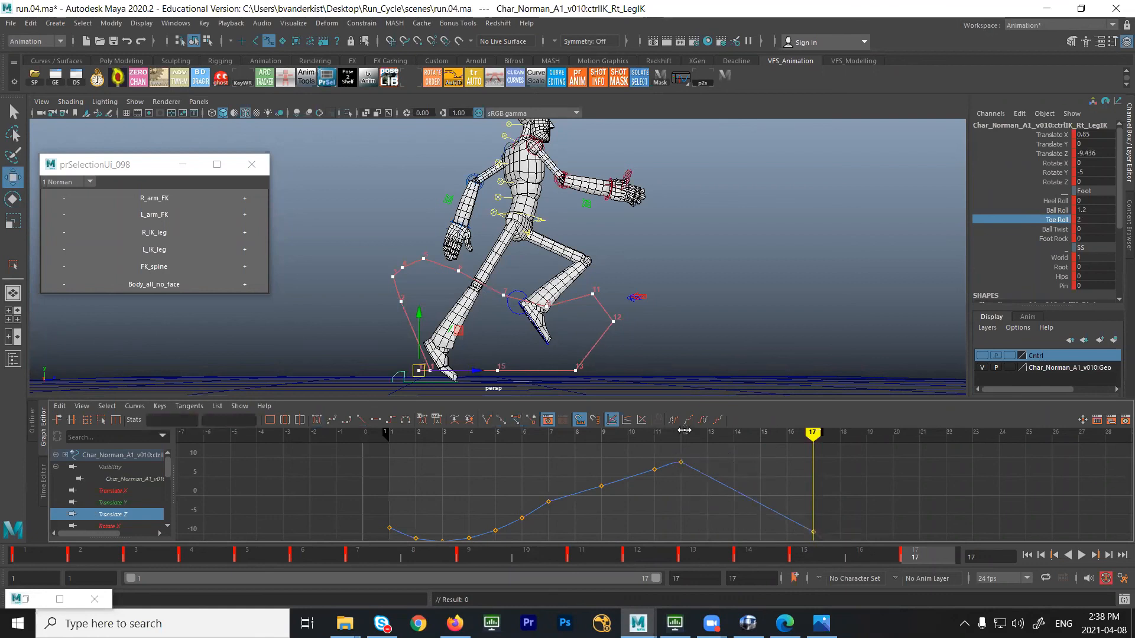
key(alt+comma)
key(alt+comma)
key(alt+comma)
key(alt+comma)
key(alt+comma)
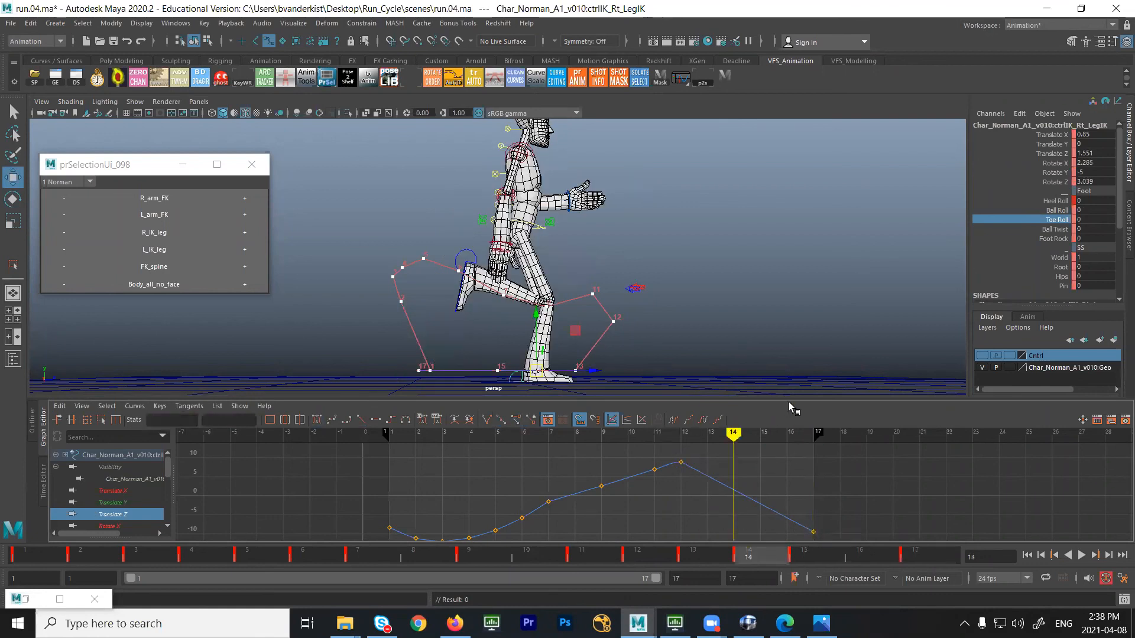
key(alt+period)
key(s)
key(alt+period)
key(s)
key(alt+period)
key(s)
key(alt+period)
key(alt+period)
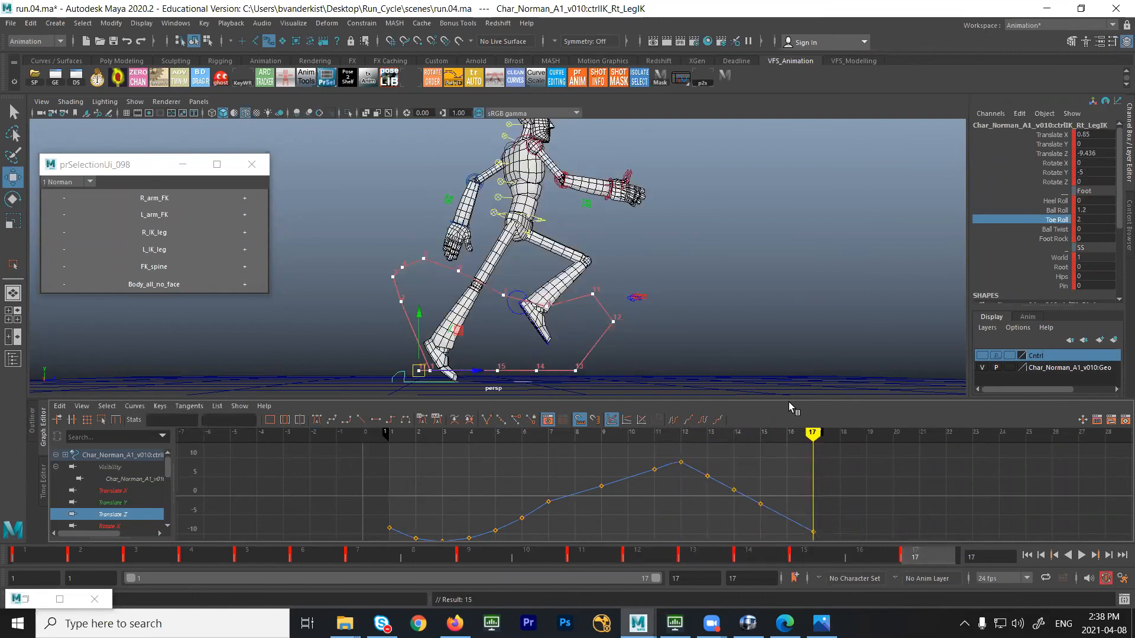
key(alt+v)
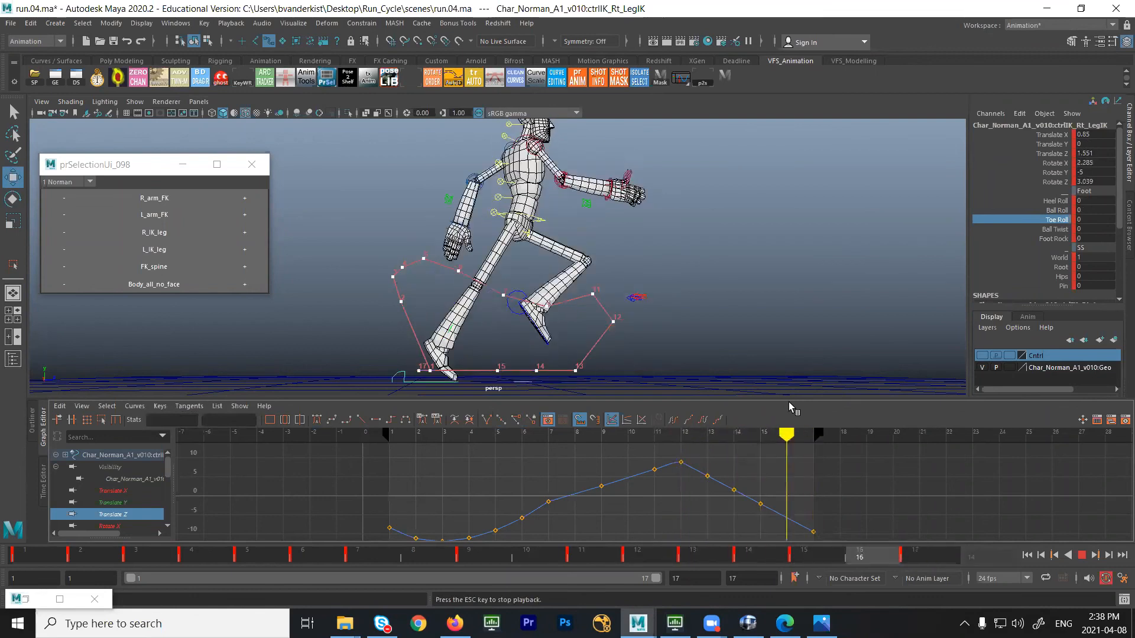
key(alt+v)
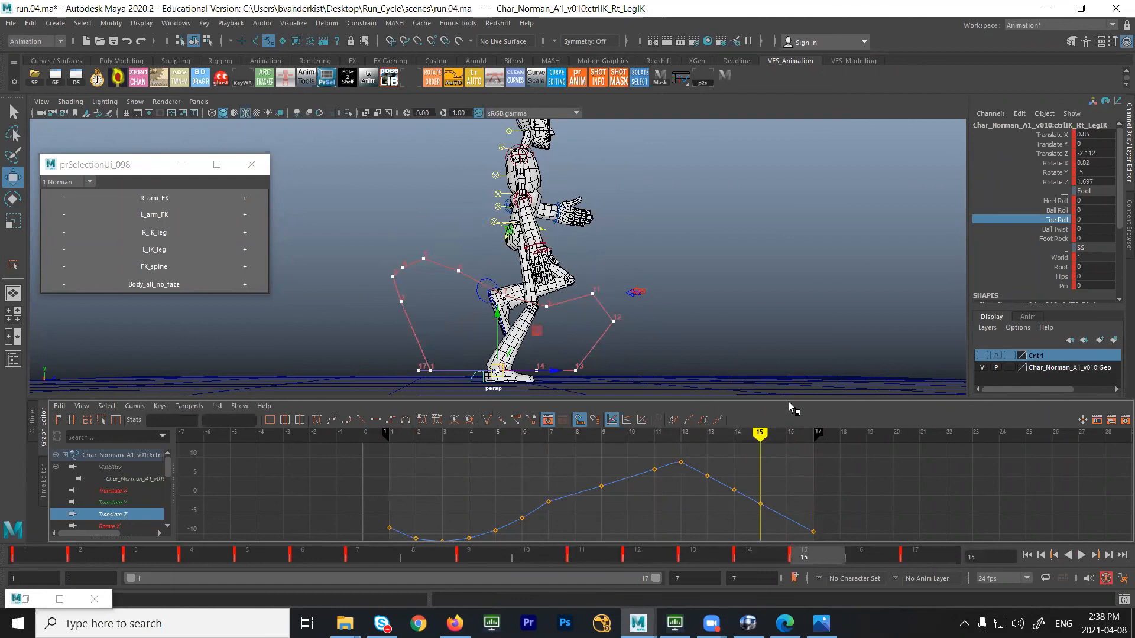
Copy the right foot's frame 17 pose onto frame 1 and play the cycle to check the loop
click(914, 557)
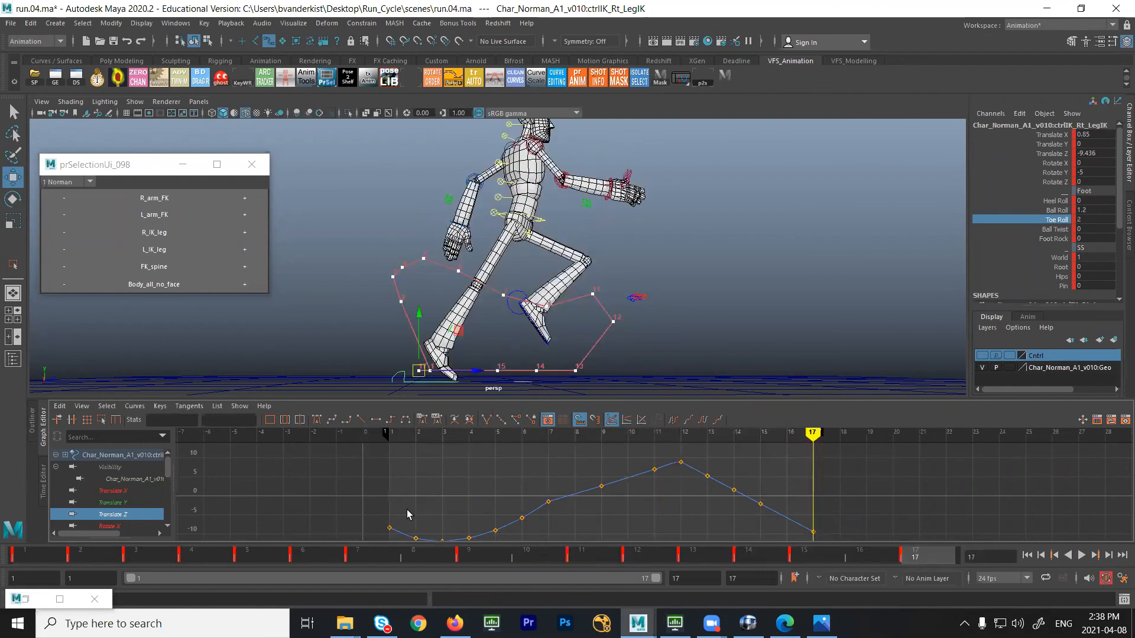
click(26, 553)
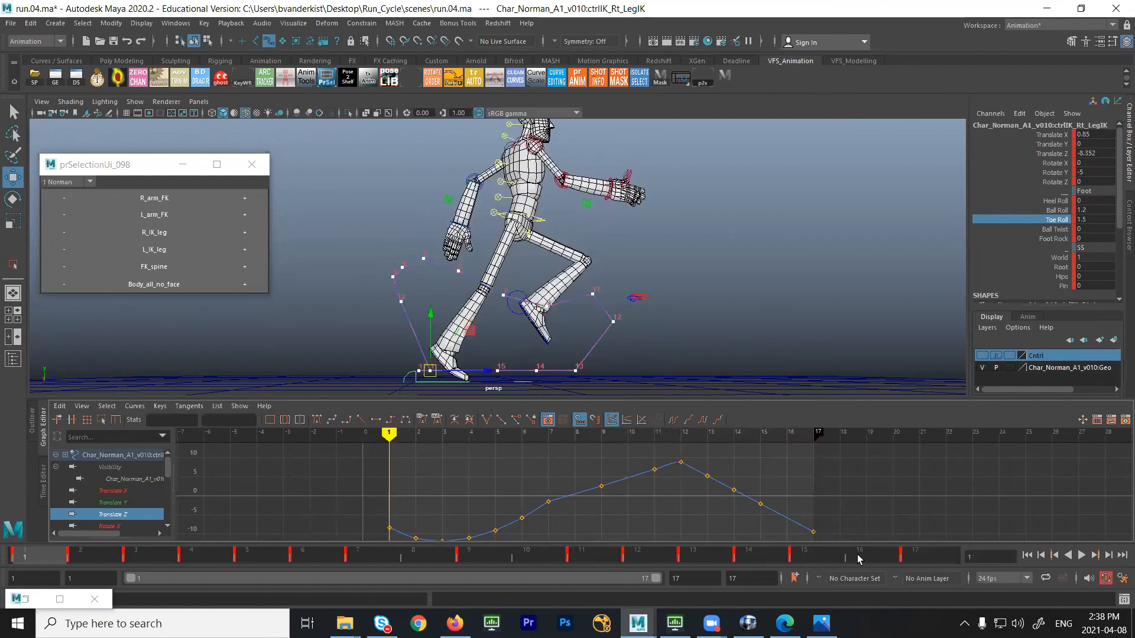
drag(859, 559, 19, 554)
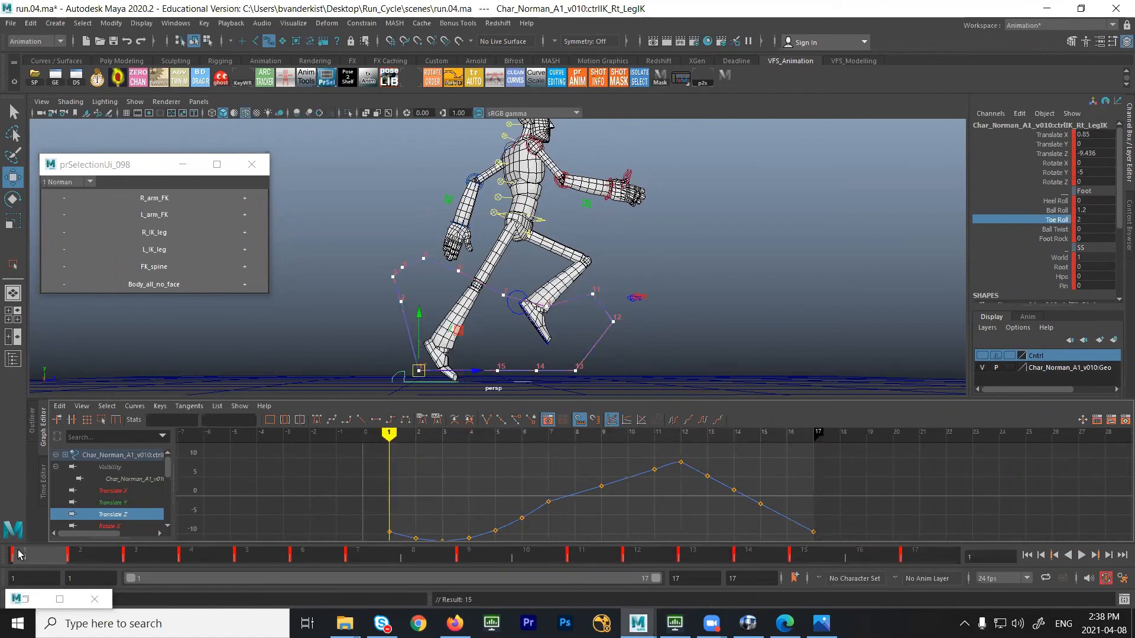
click(347, 264)
click(395, 373)
drag(922, 557, 23, 556)
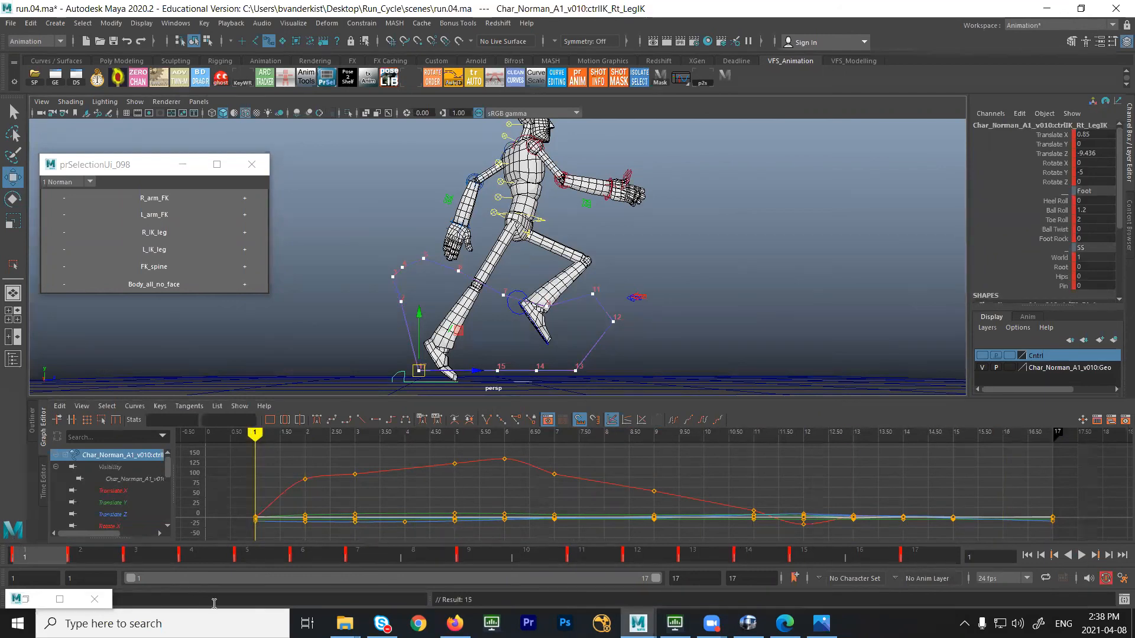
key(alt+v)
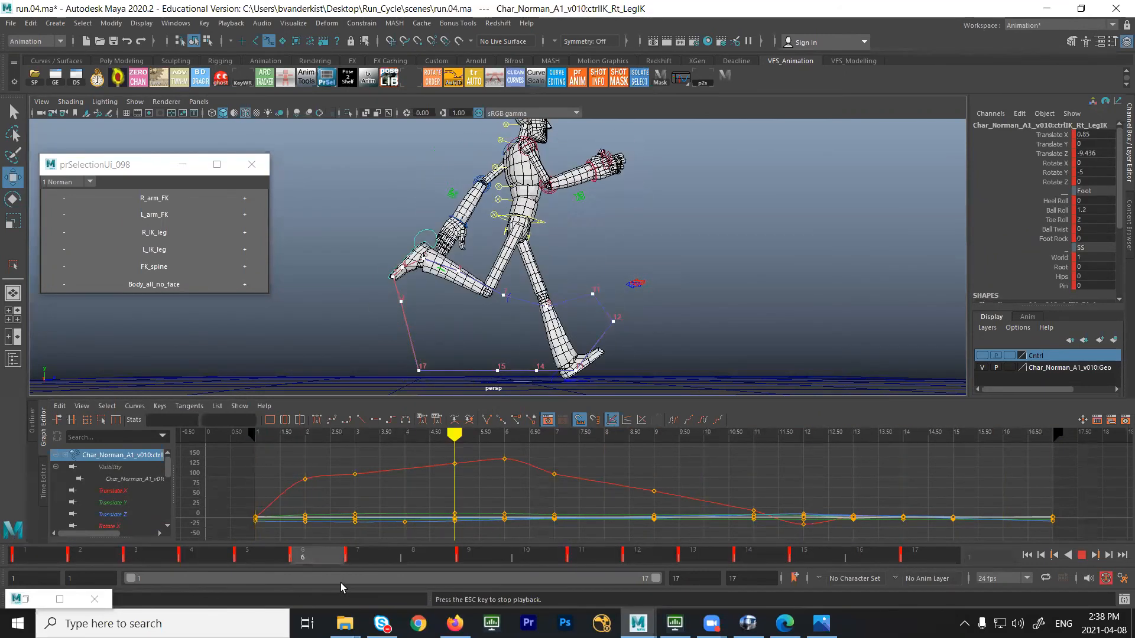